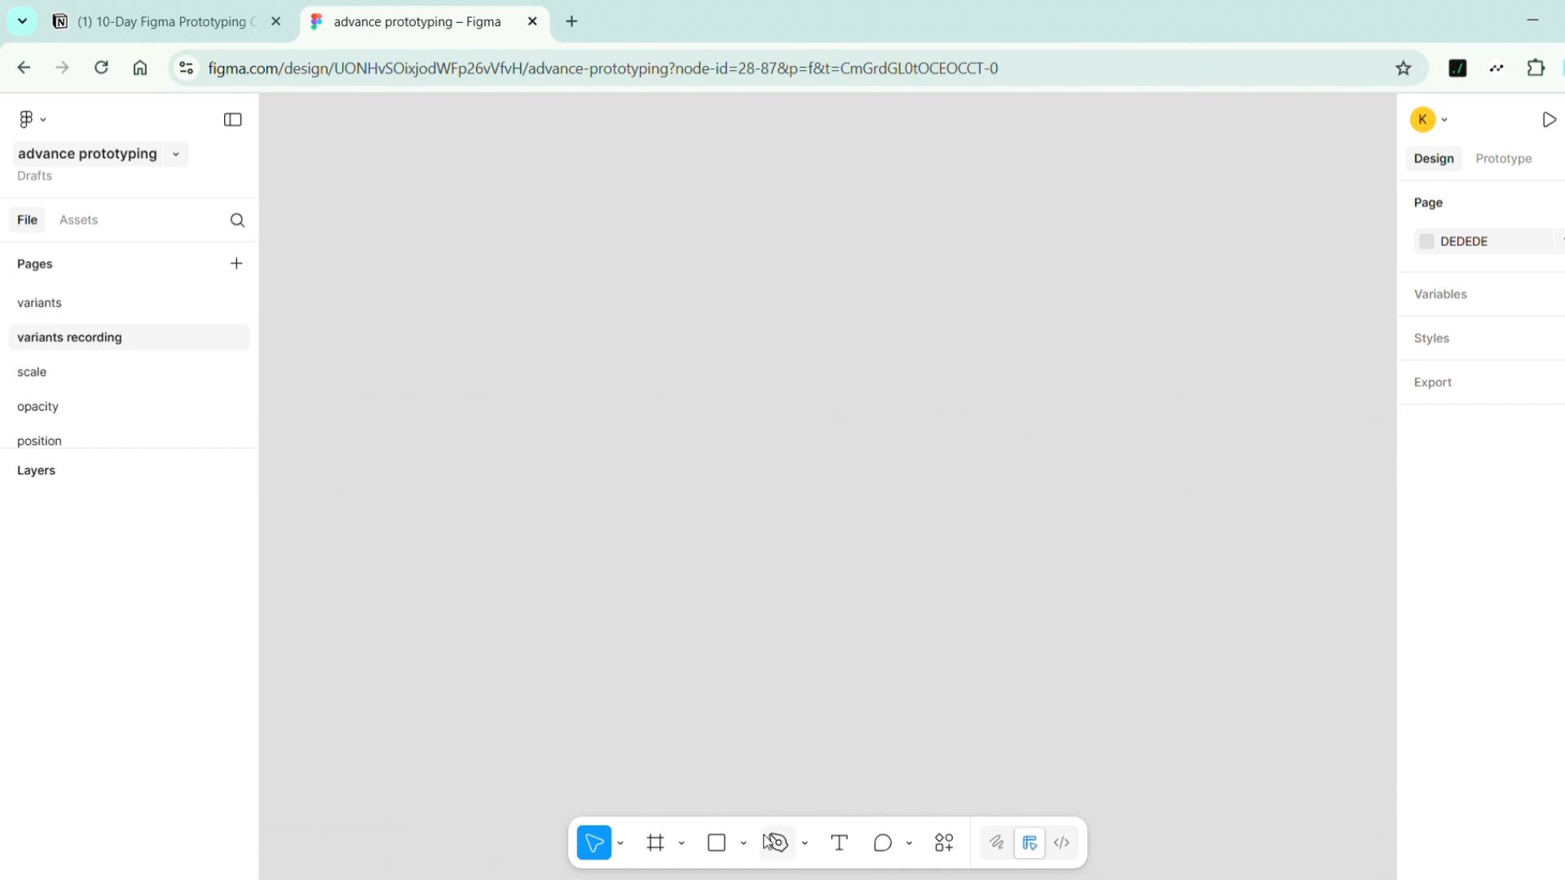
# - Add a text layer reading "Continue" on the empty canvas of the variants recording page
pyautogui.click(740, 841)
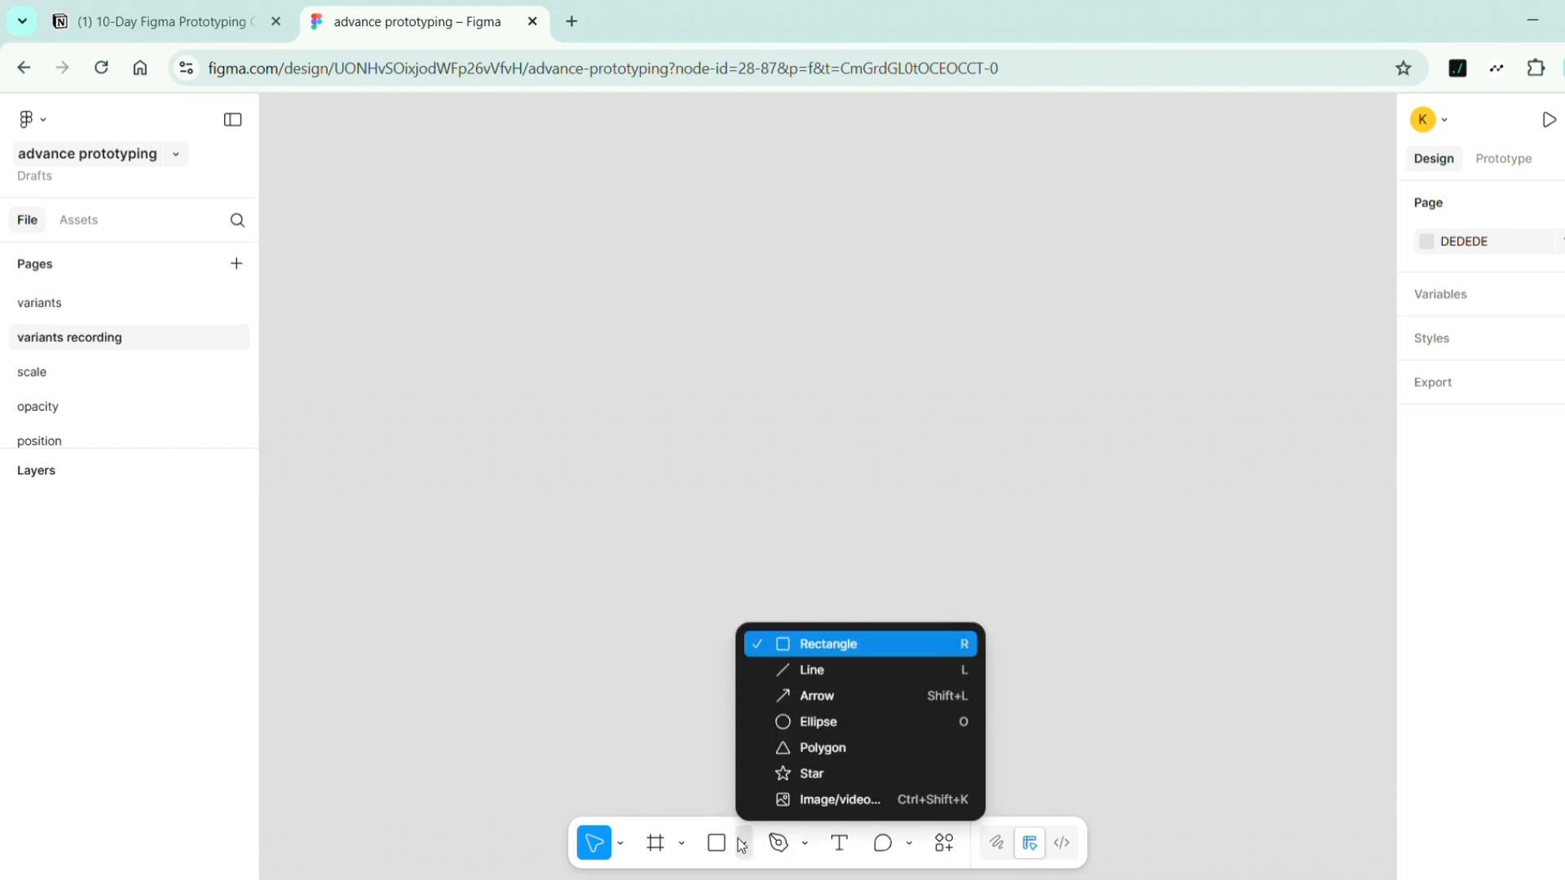
pyautogui.click(693, 786)
pyautogui.click(842, 848)
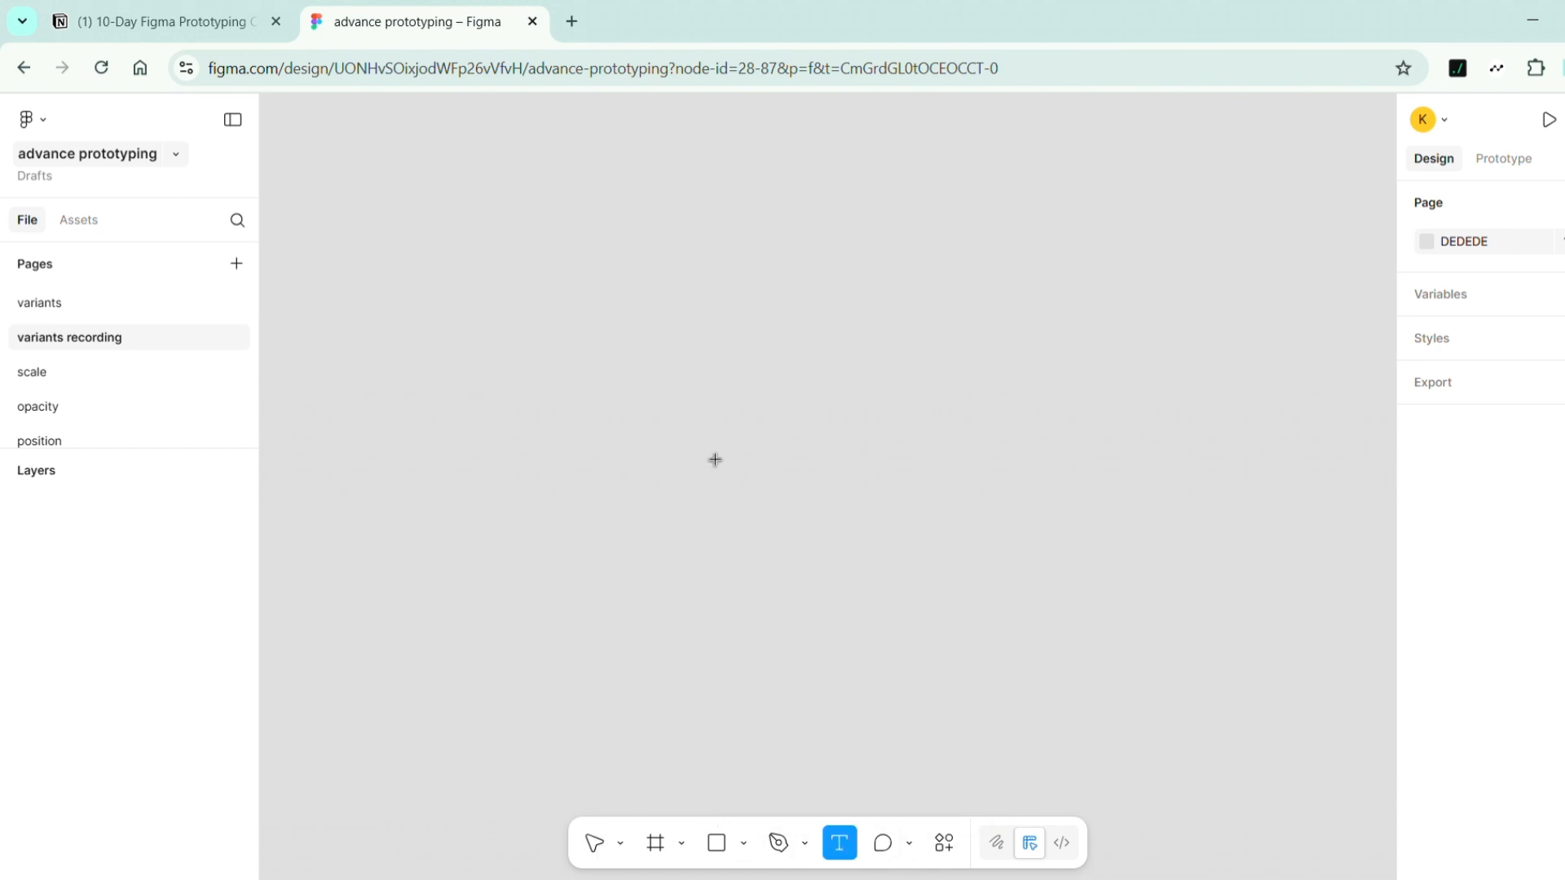
pyautogui.click(697, 457)
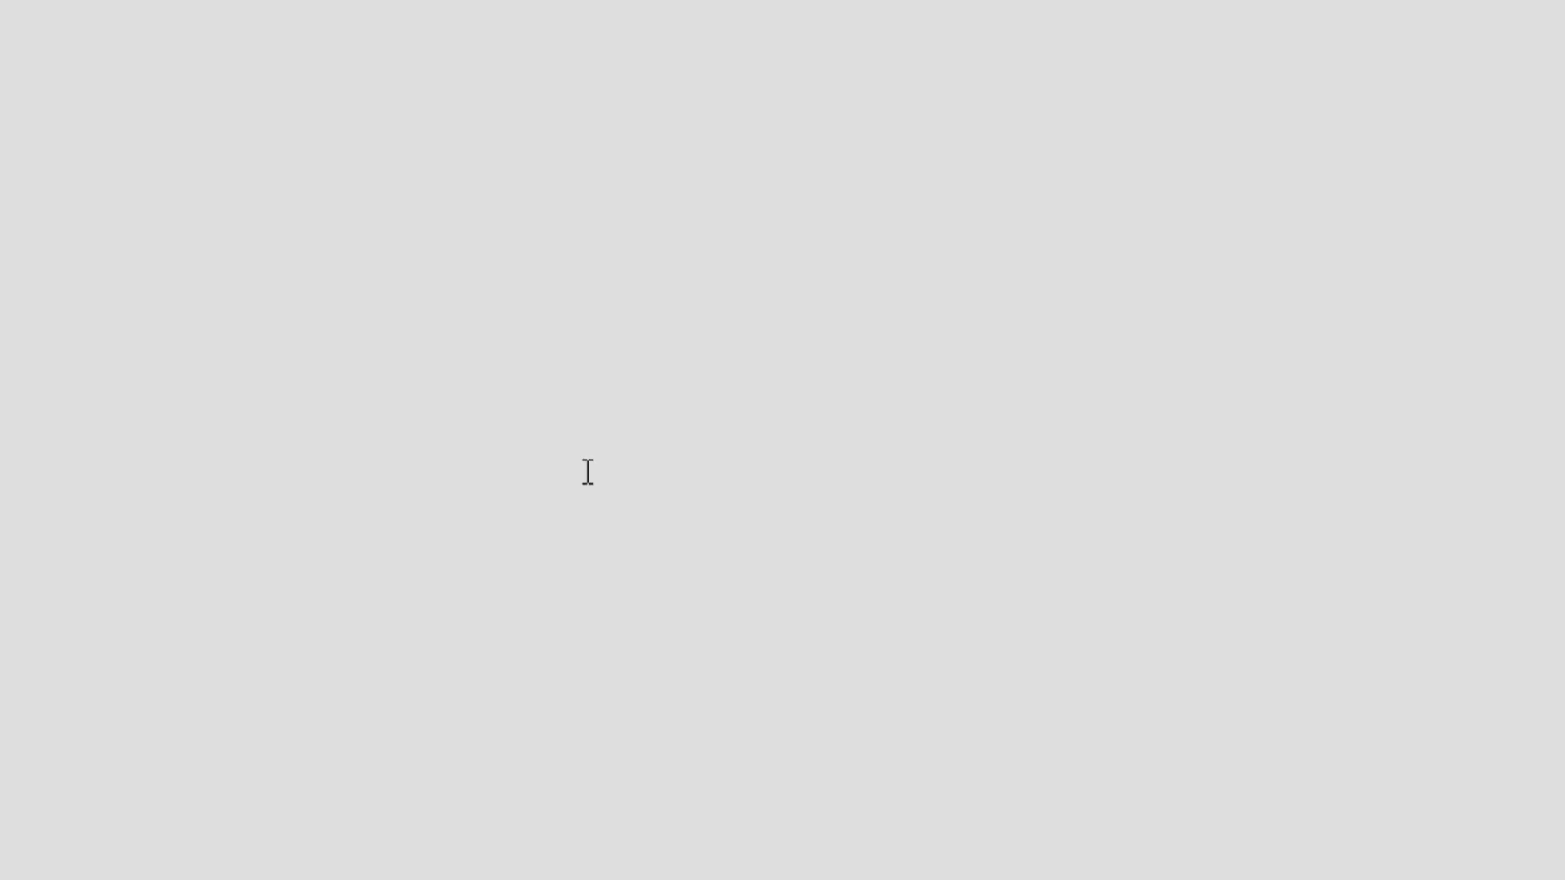
pyautogui.write('Continue')
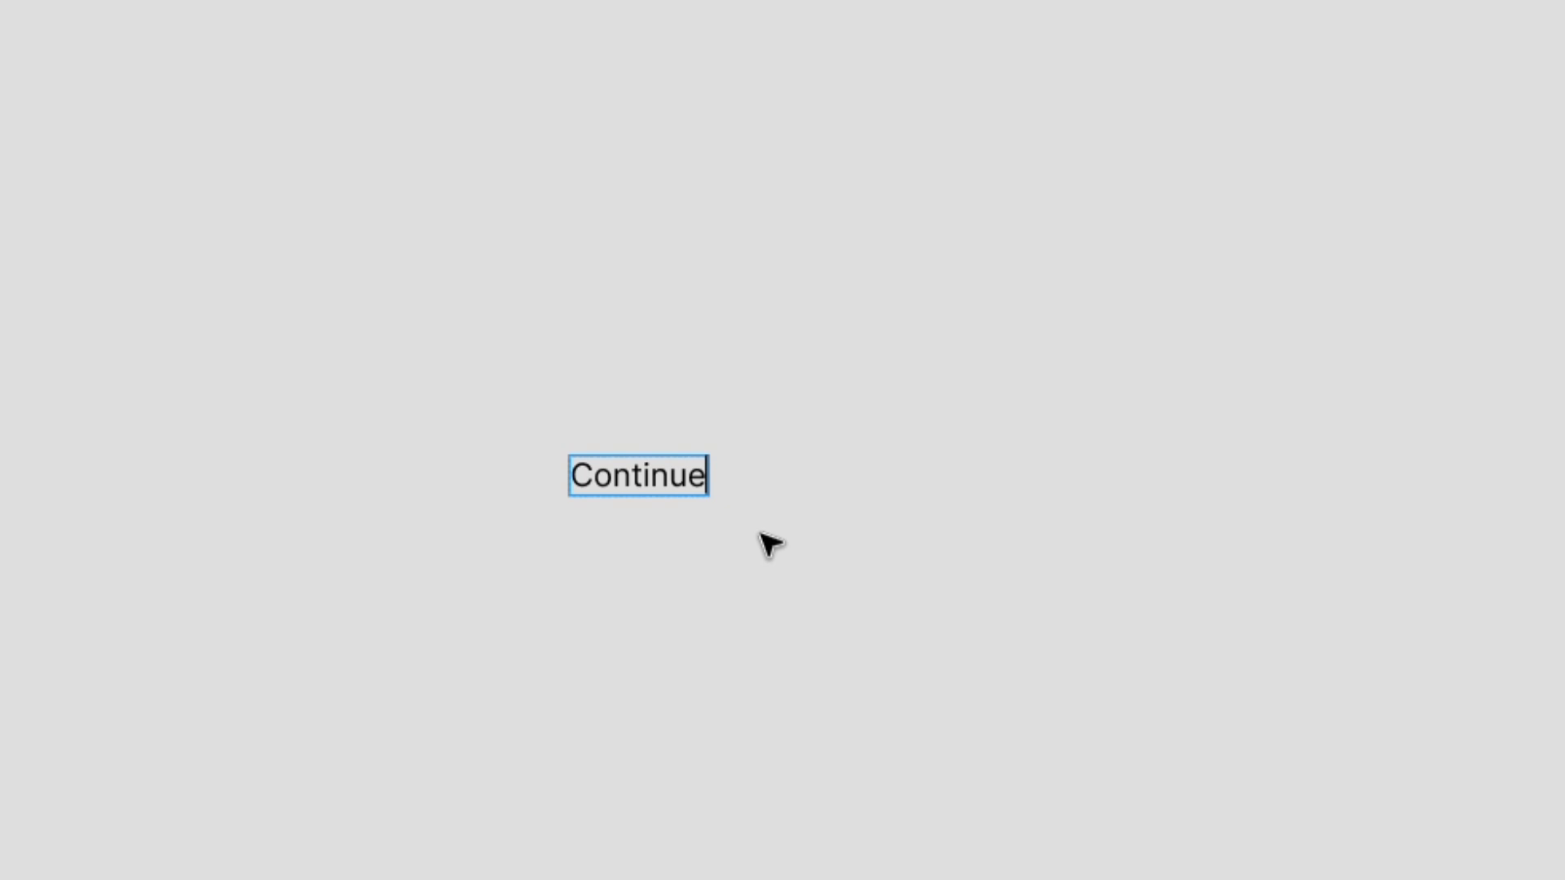
pyautogui.press('Escape')
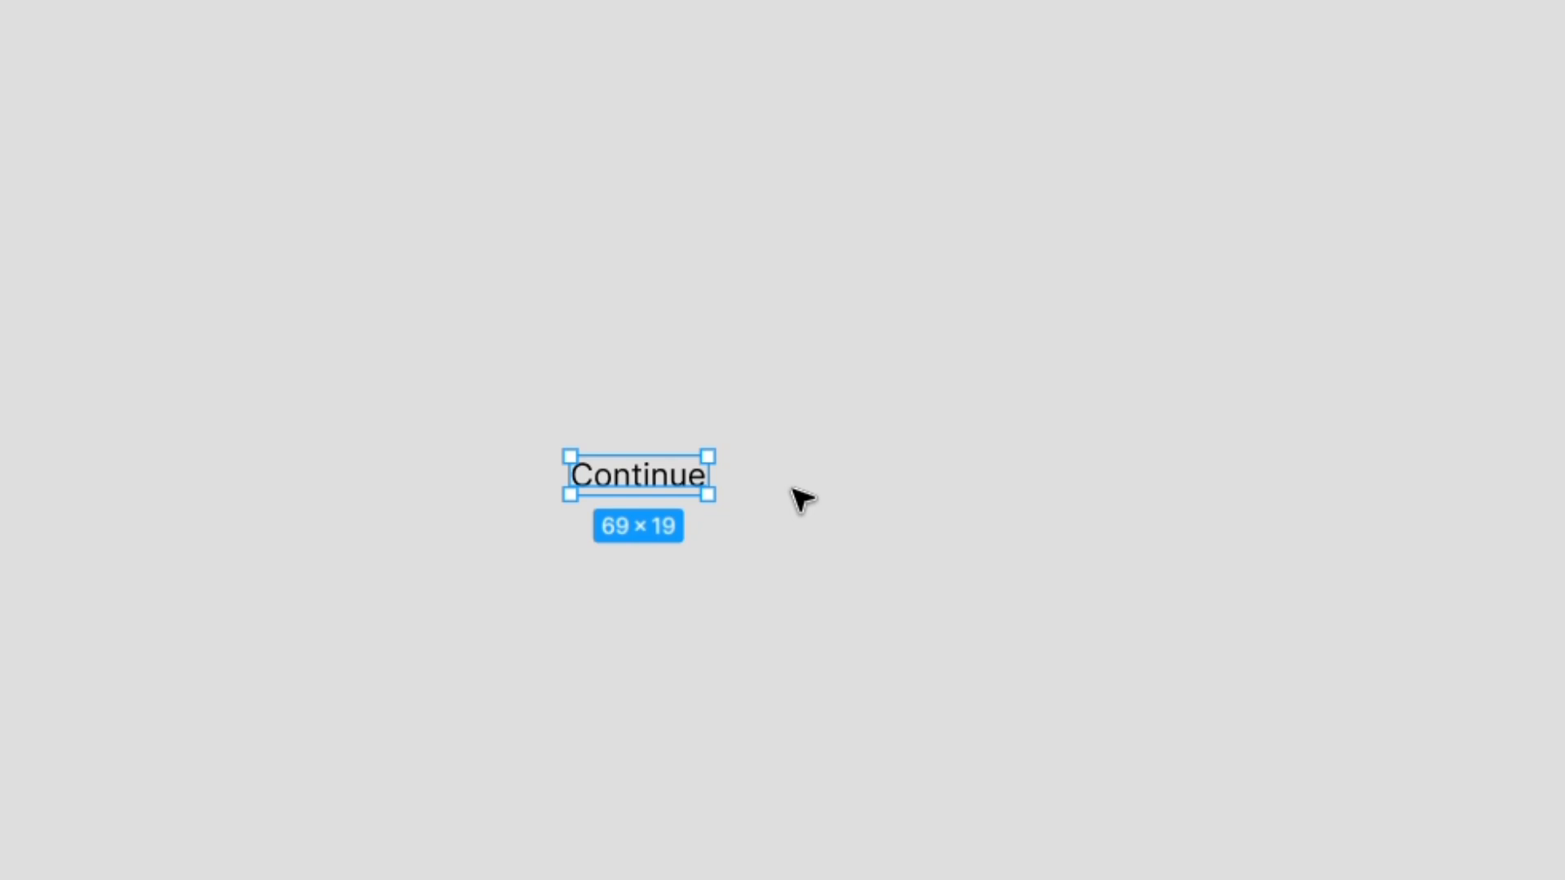
# - Wrap the Continue text in an auto layout frame with horizontal padding 30 and vertical padding 16
pyautogui.hotkey('shift', 'a')
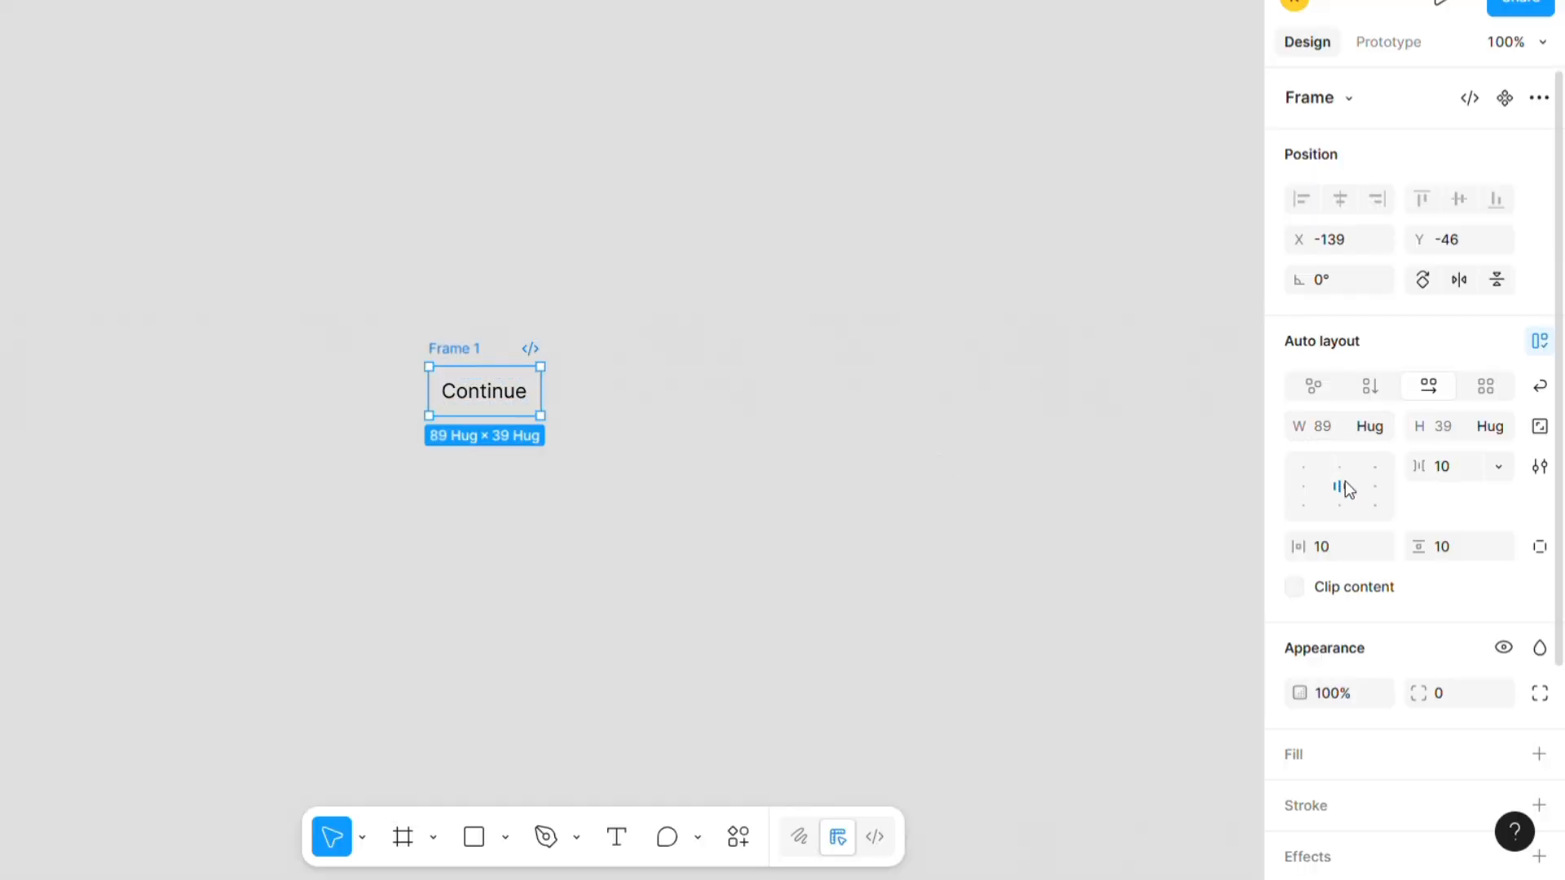
pyautogui.click(1331, 547)
pyautogui.write('16')
pyautogui.press('Return')
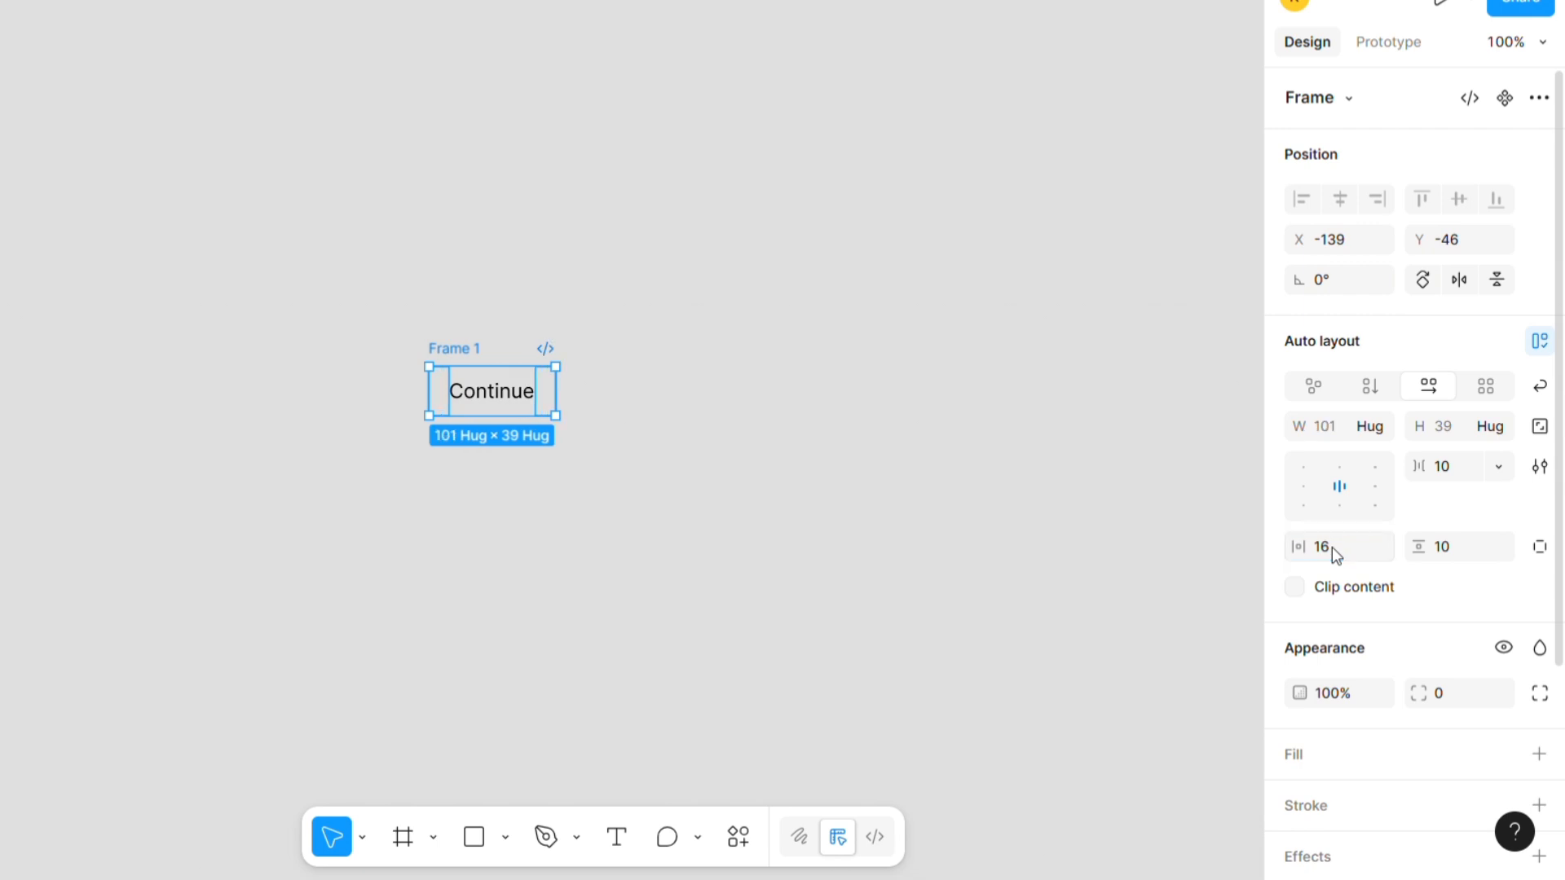
pyautogui.click(1332, 548)
pyautogui.press('Return')
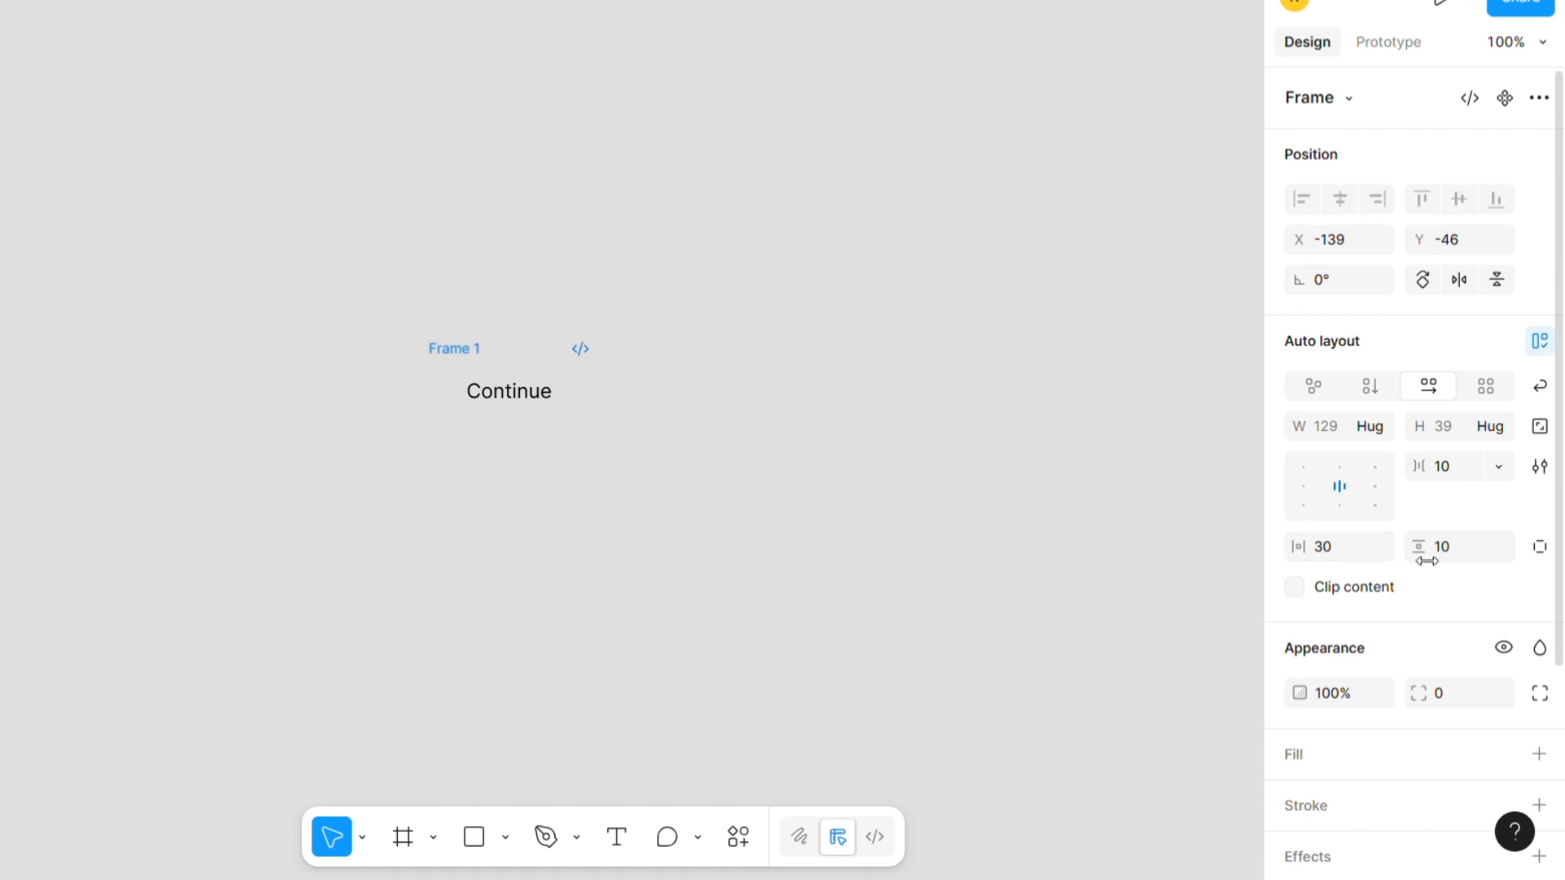
pyautogui.click(1458, 557)
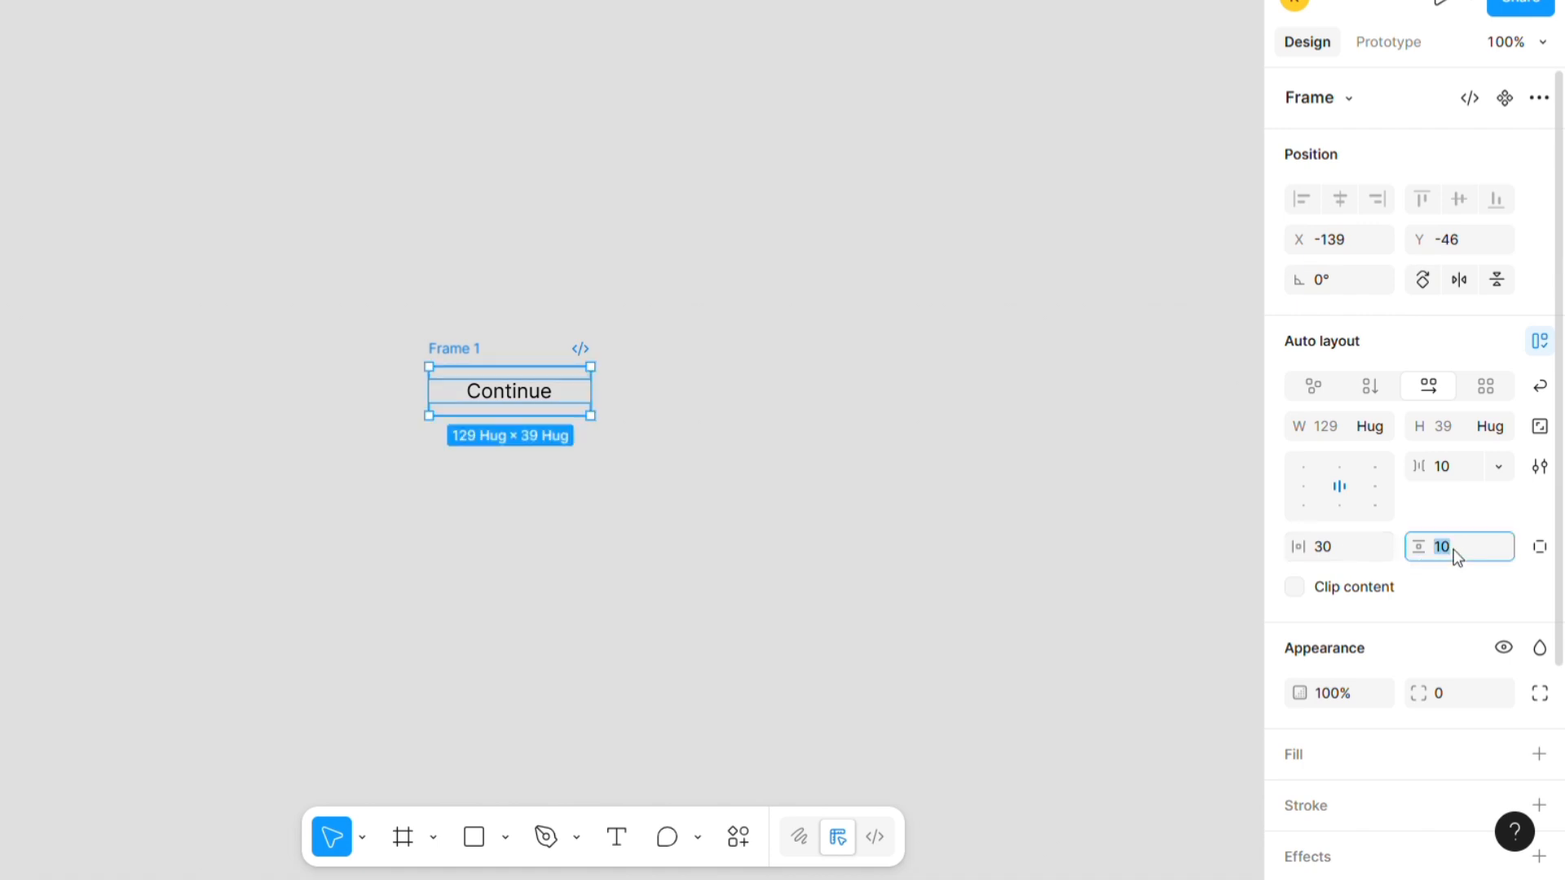
pyautogui.write('16')
pyautogui.press('Return')
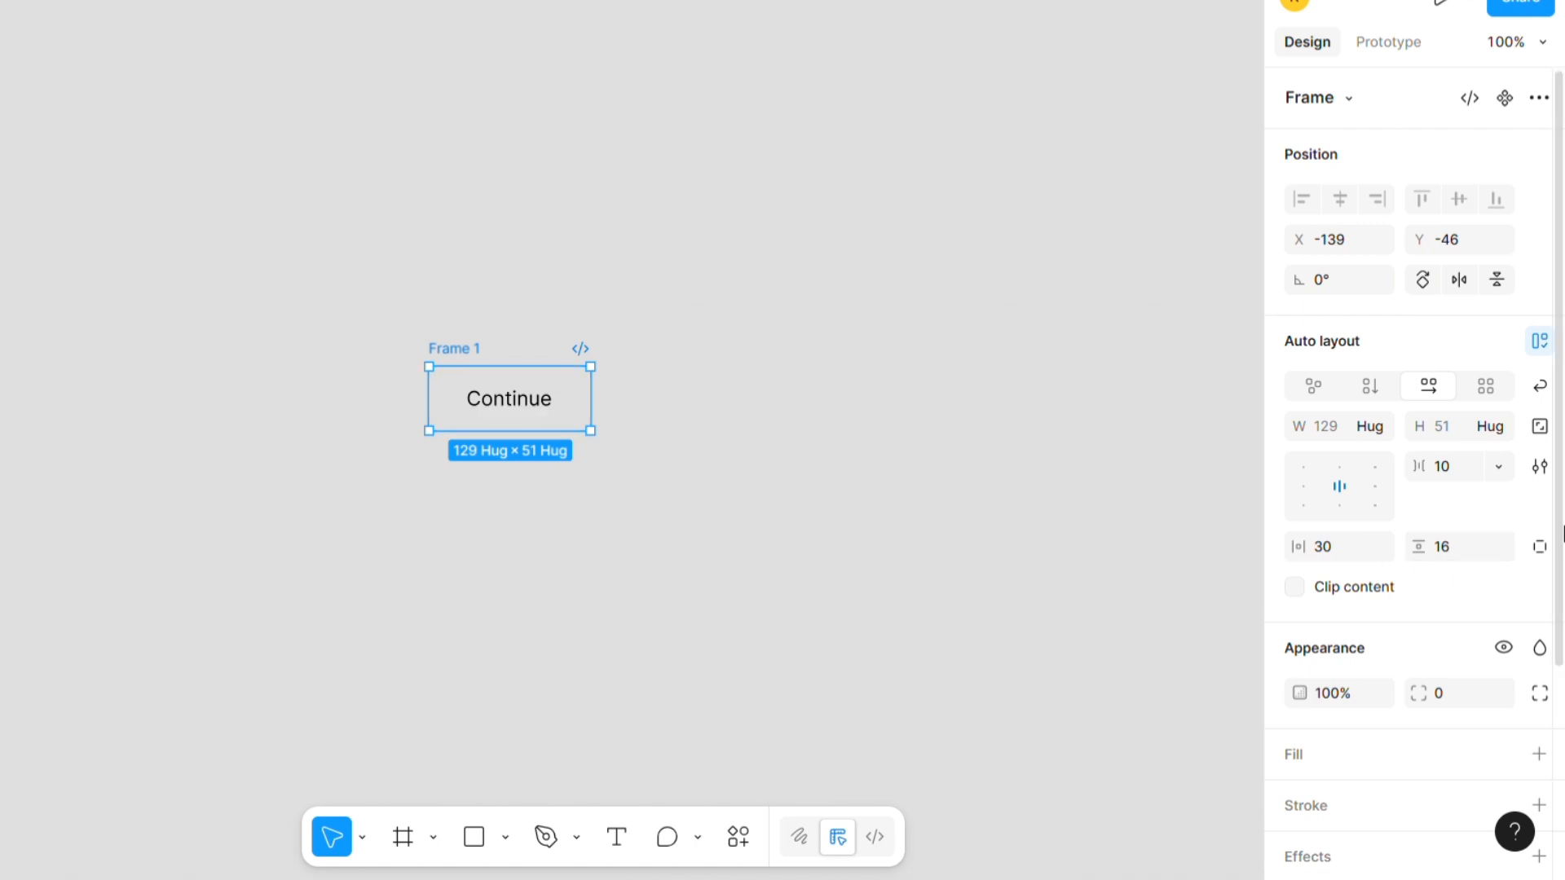
# - Add a blue 5691FF fill to the Continue button frame
pyautogui.scroll(-3, 1561, 526)
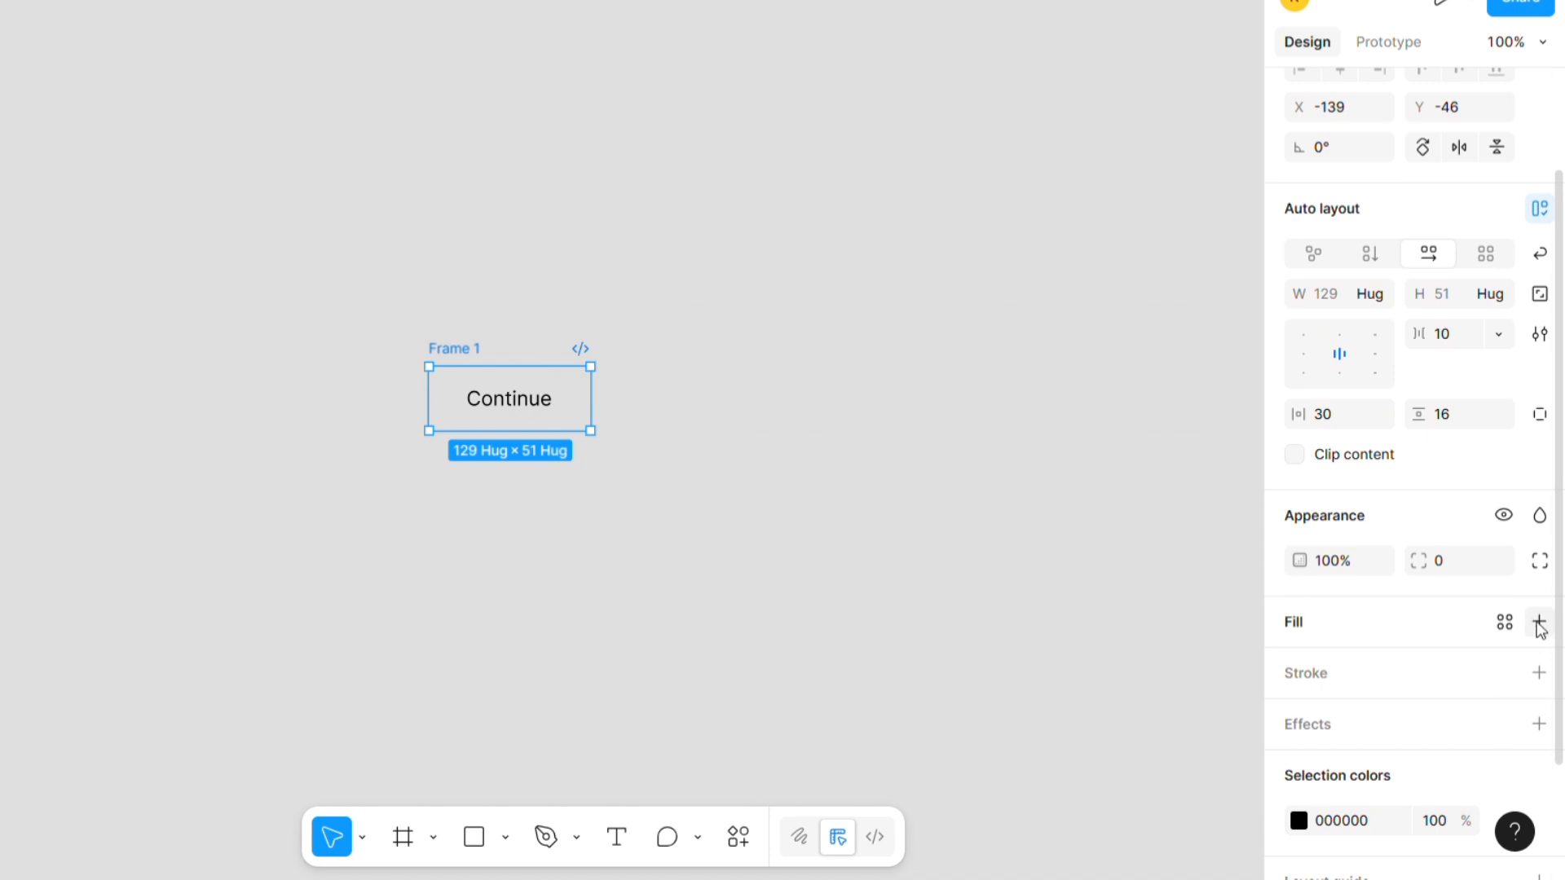
pyautogui.click(1539, 623)
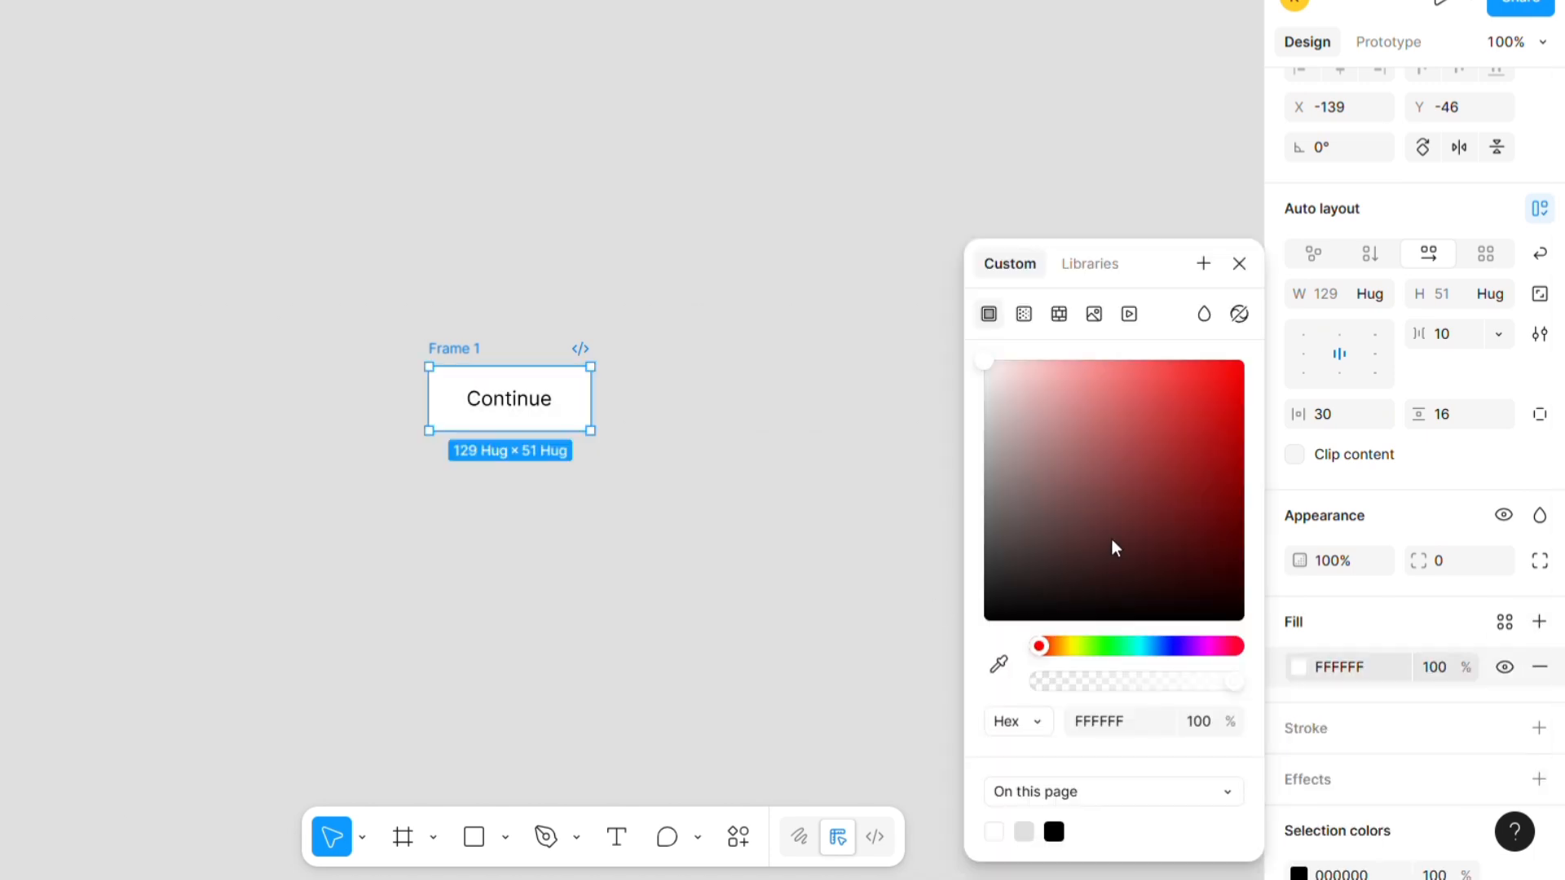
pyautogui.click(1157, 647)
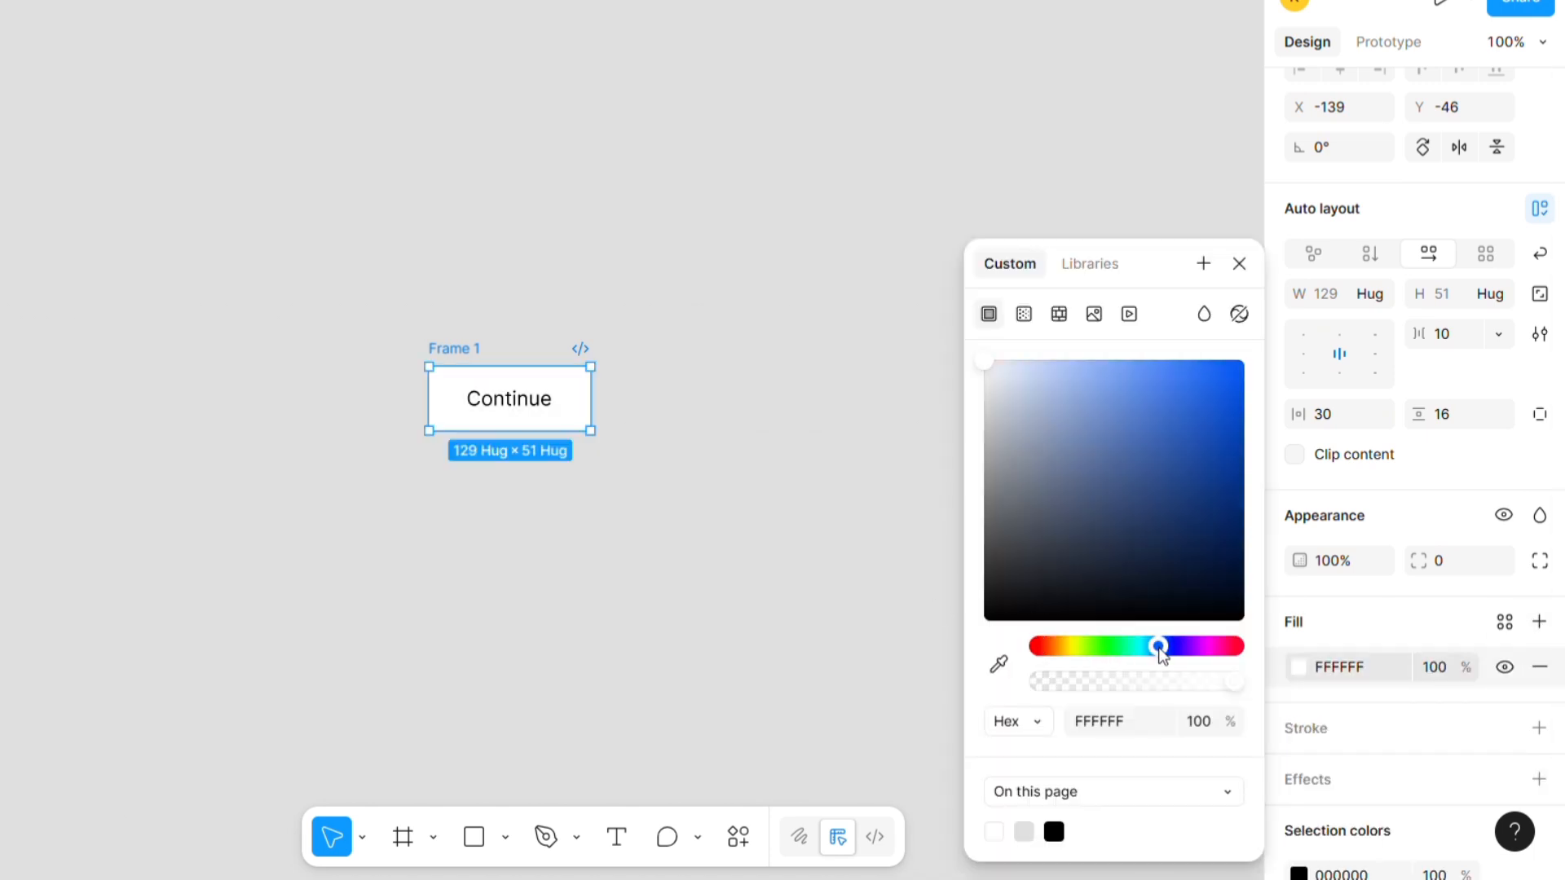
pyautogui.click(1152, 361)
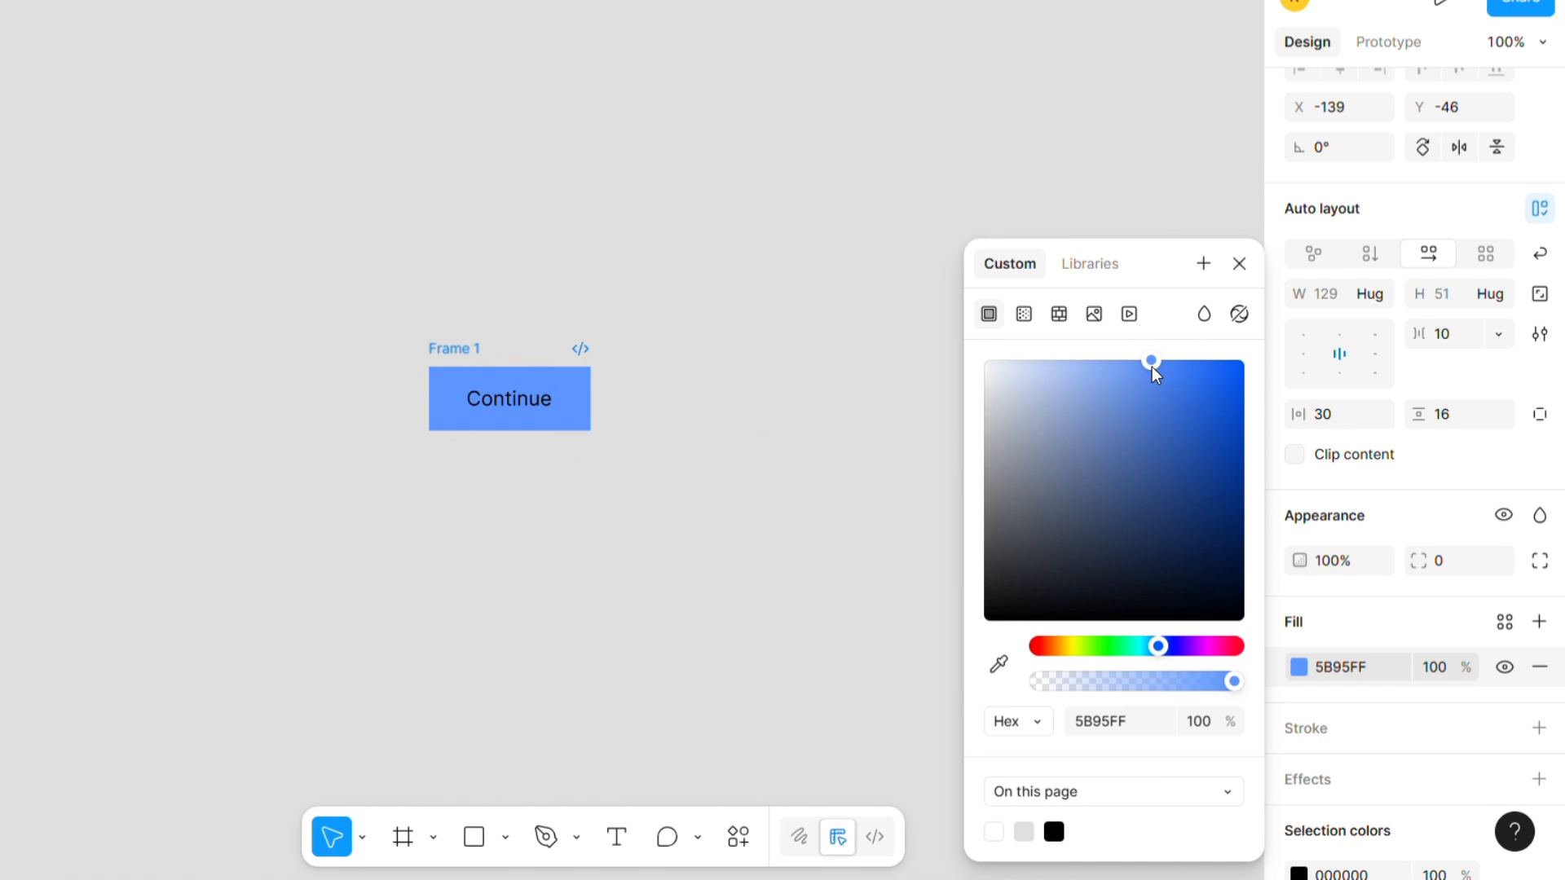
pyautogui.moveTo(1169, 368); pyautogui.dragTo(1158, 363)
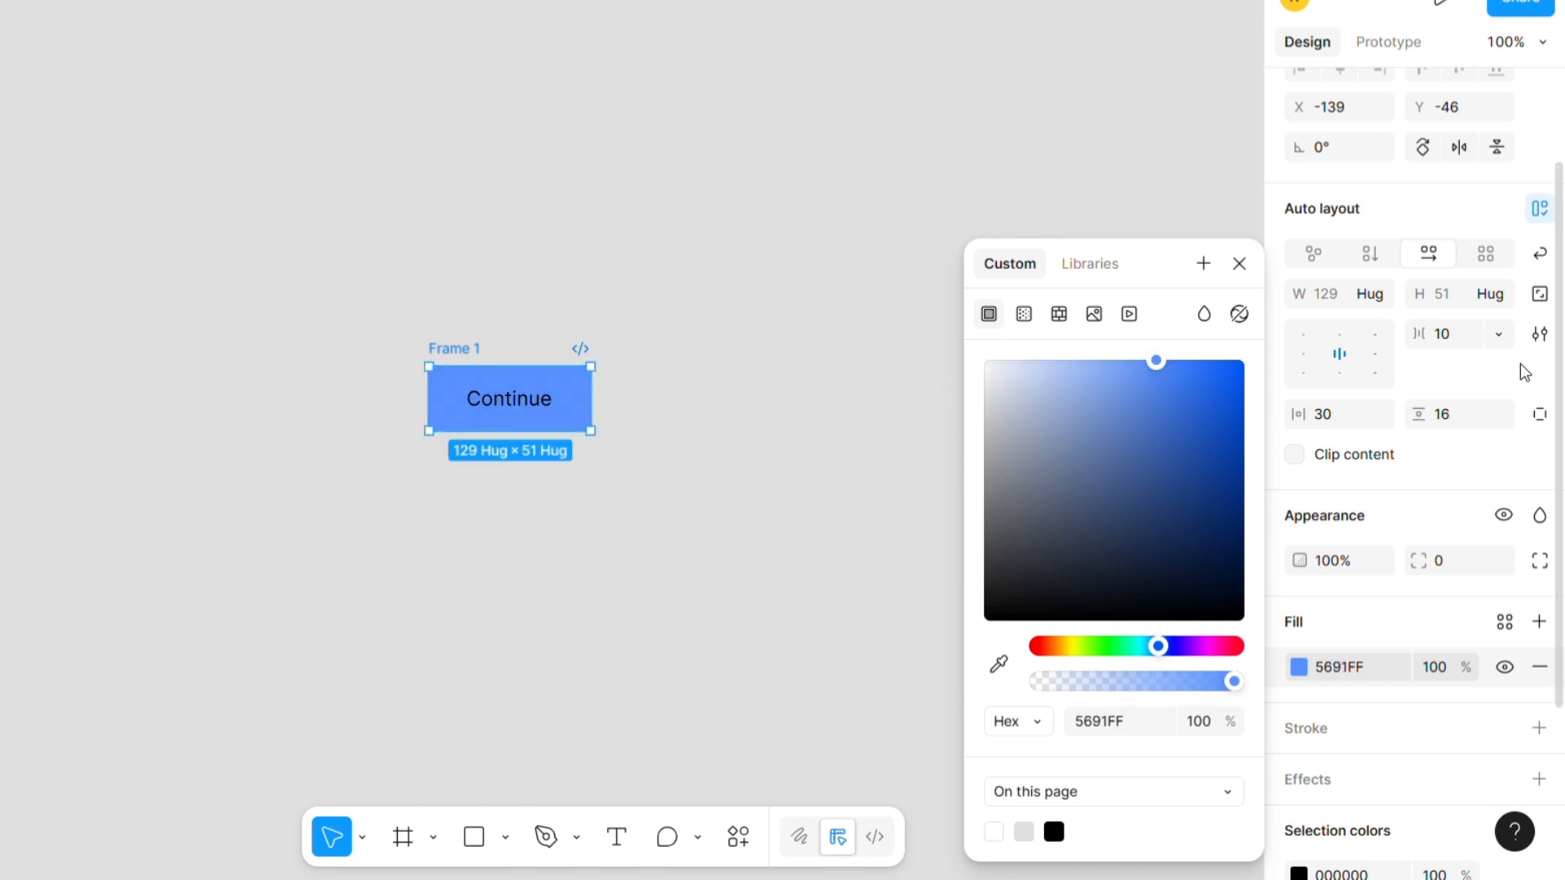
# - Set the Continue button frame's corner radius to 10
pyautogui.click(1452, 568)
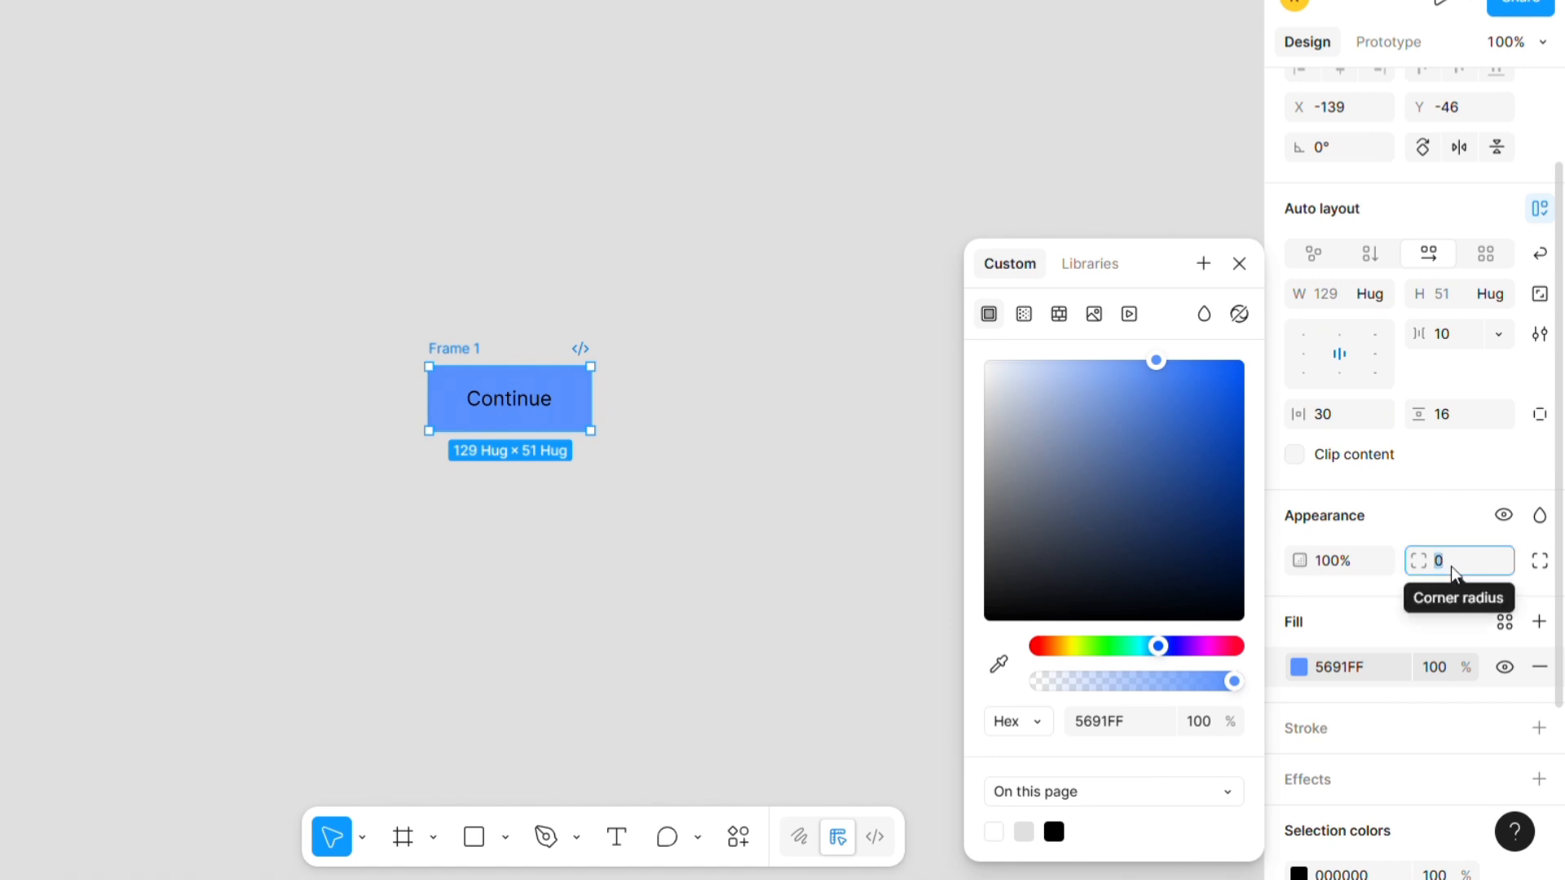
pyautogui.write('10')
pyautogui.press('Return')
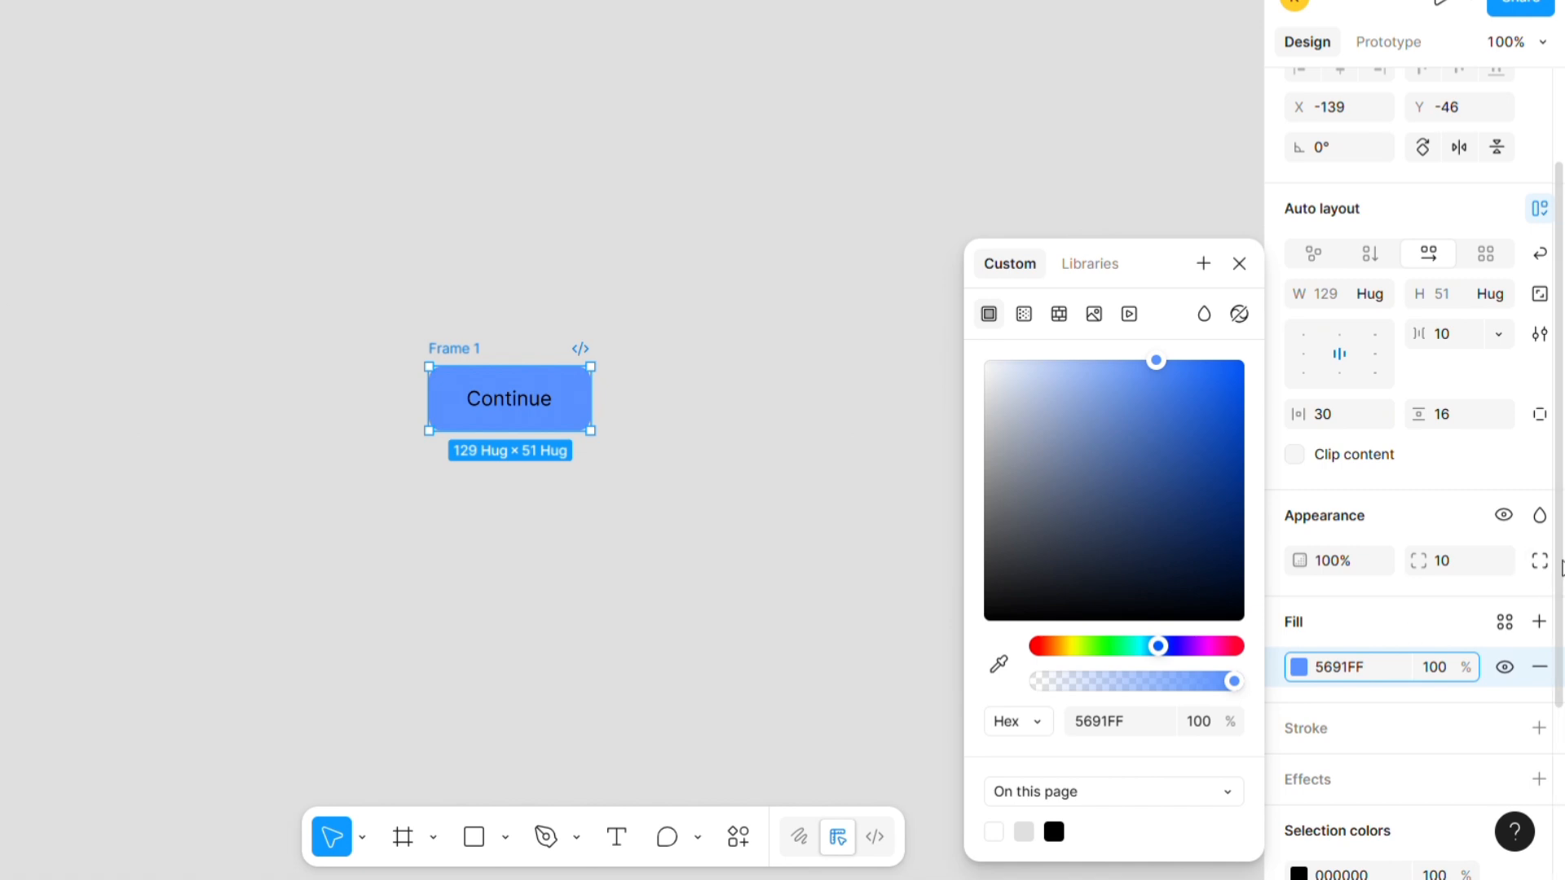
pyautogui.scroll(-3, 1386, 693)
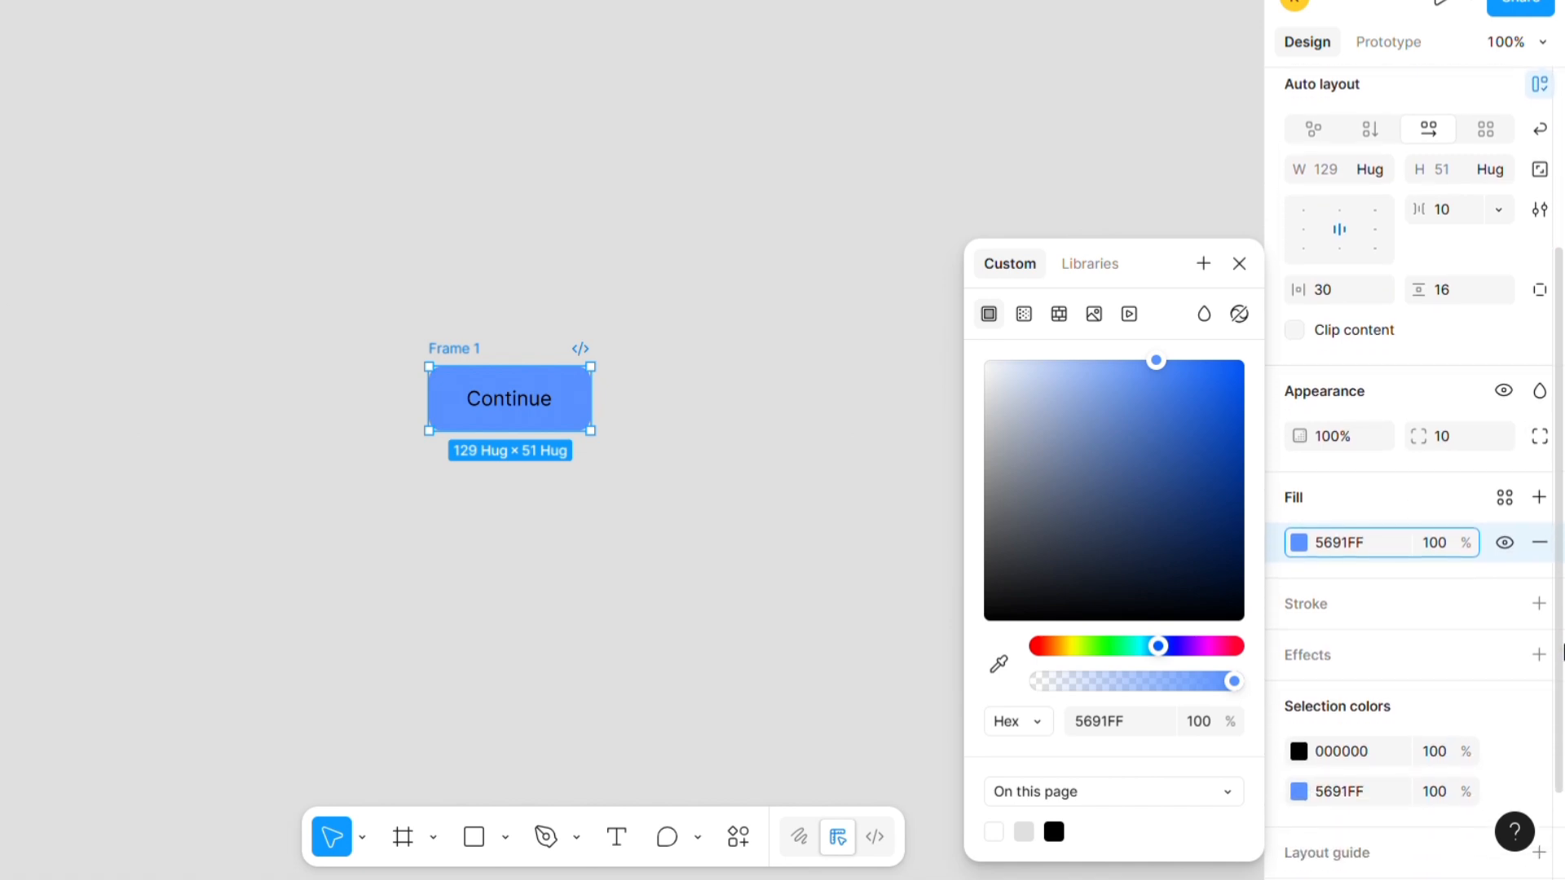
pyautogui.click(826, 603)
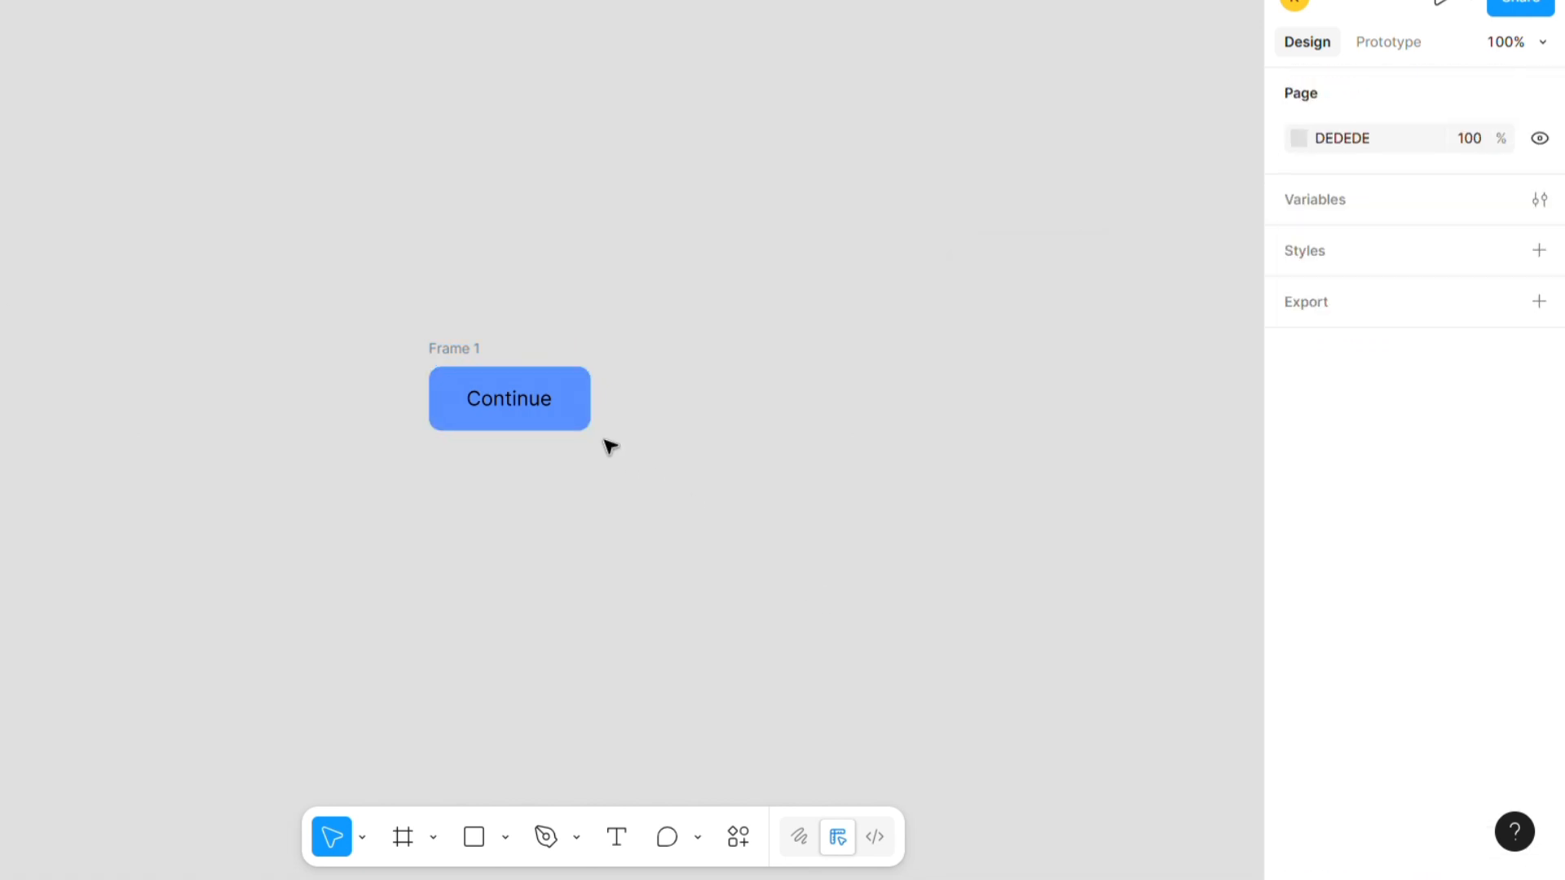
# - Change the Continue button's text colour to white, FFFFFF
pyautogui.click(492, 380)
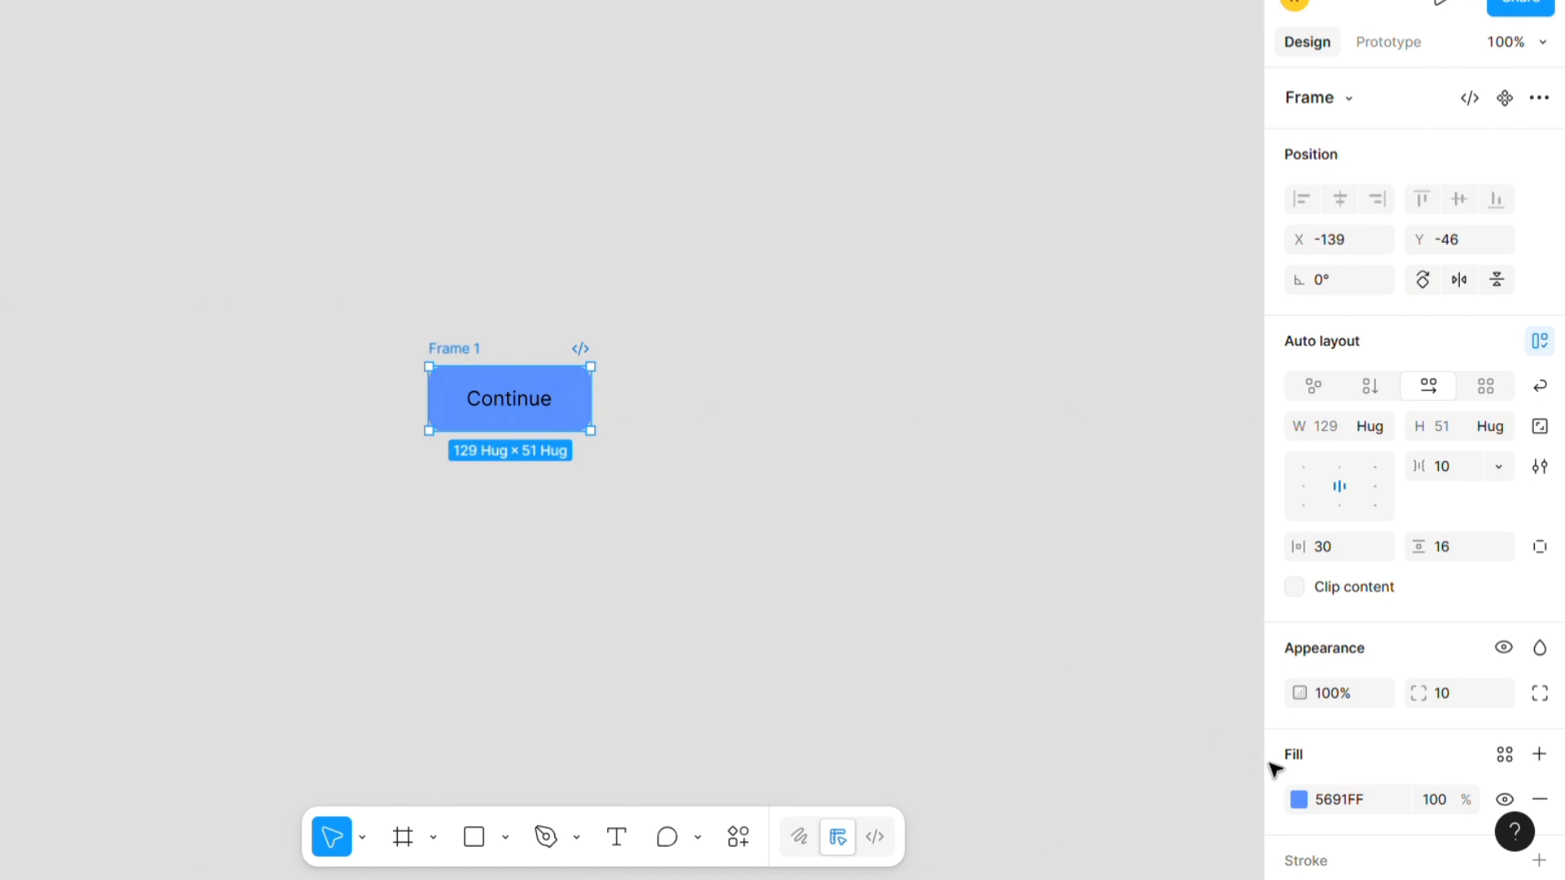
pyautogui.moveTo(1559, 544); pyautogui.dragTo(1562, 706)
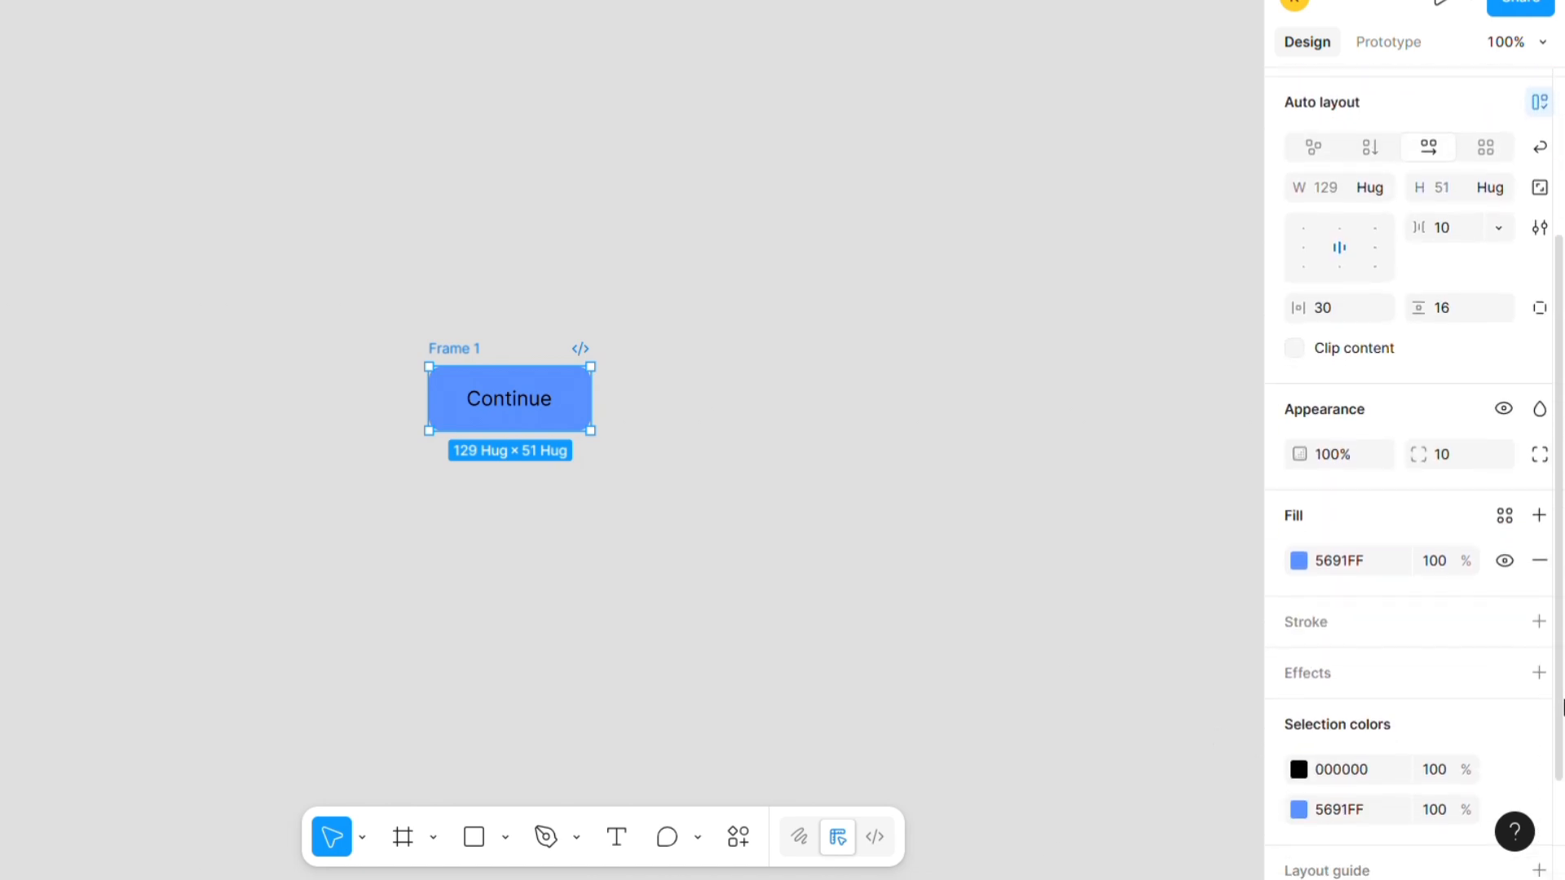
pyautogui.click(1299, 769)
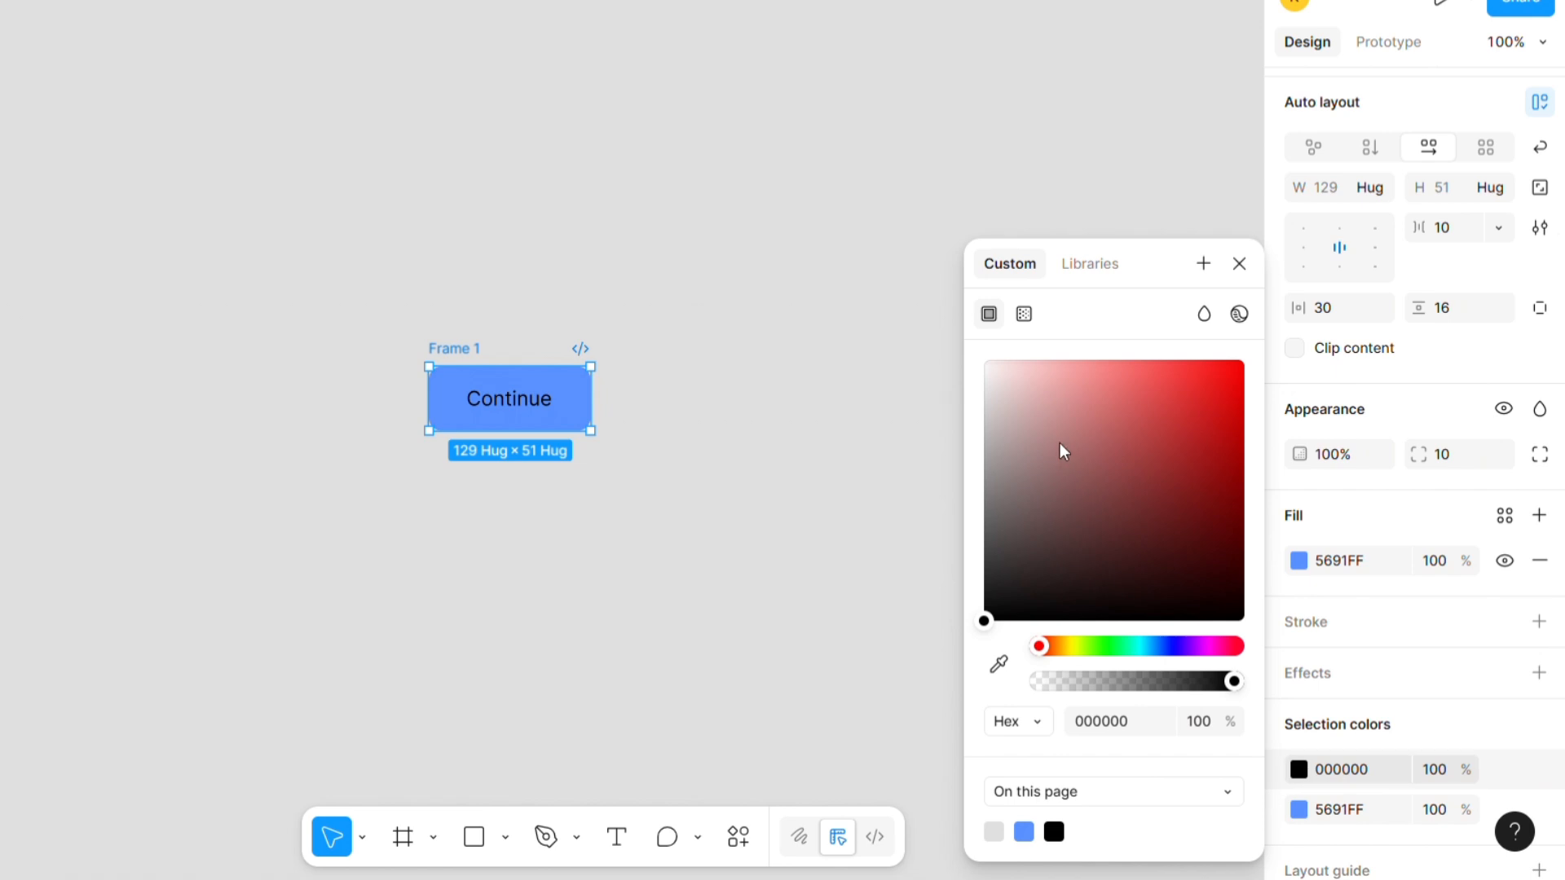
pyautogui.moveTo(996, 383)
pyautogui.mouseDown()
pyautogui.moveTo(980, 369)
pyautogui.moveTo(934, 381)
pyautogui.mouseUp()
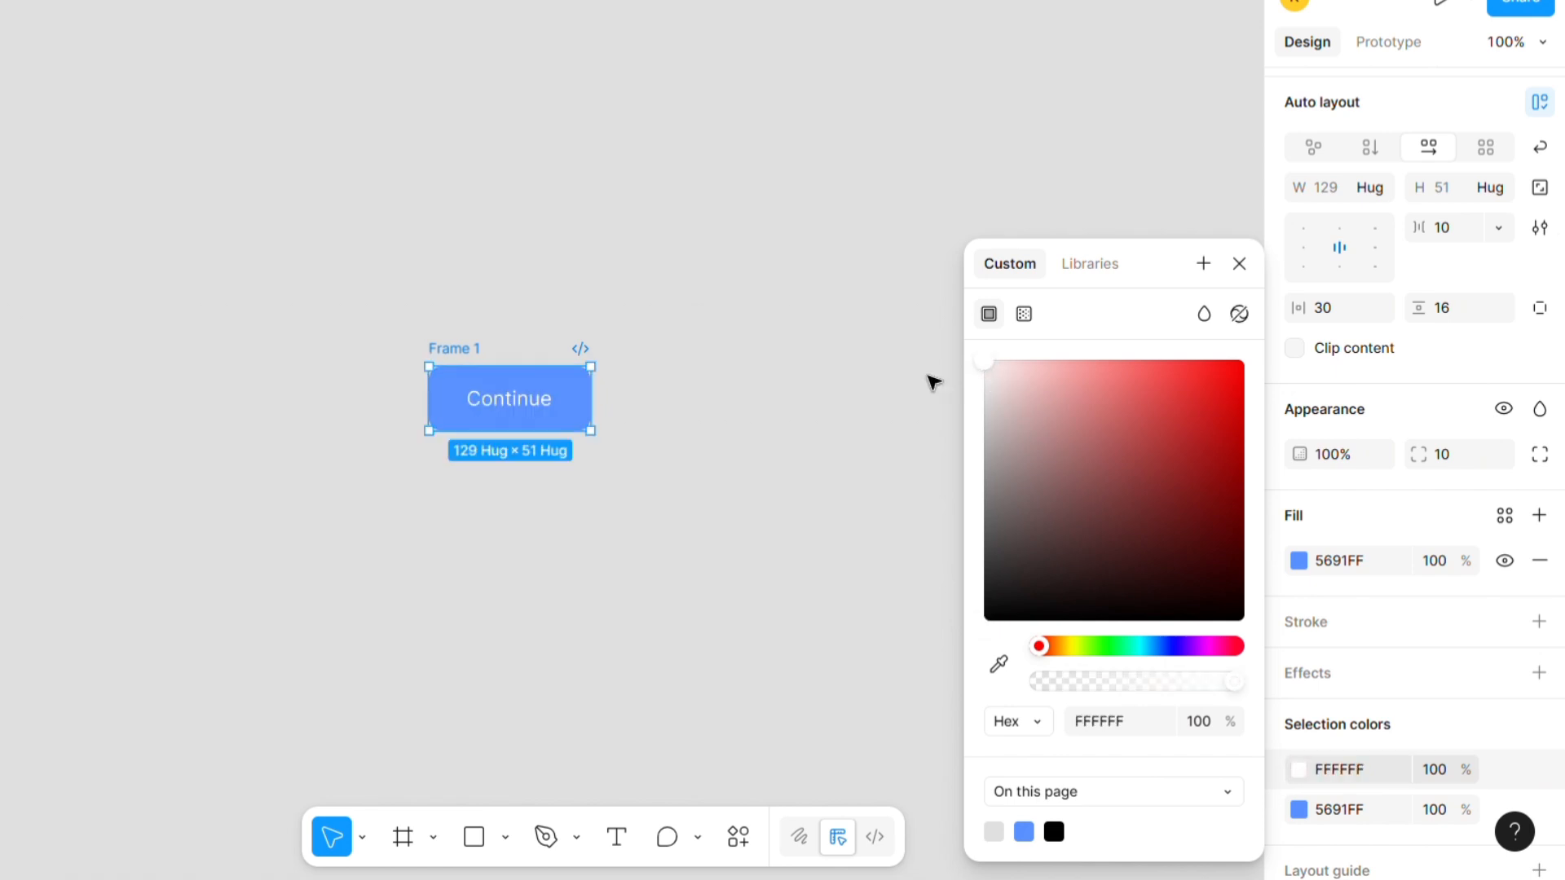
pyautogui.click(934, 382)
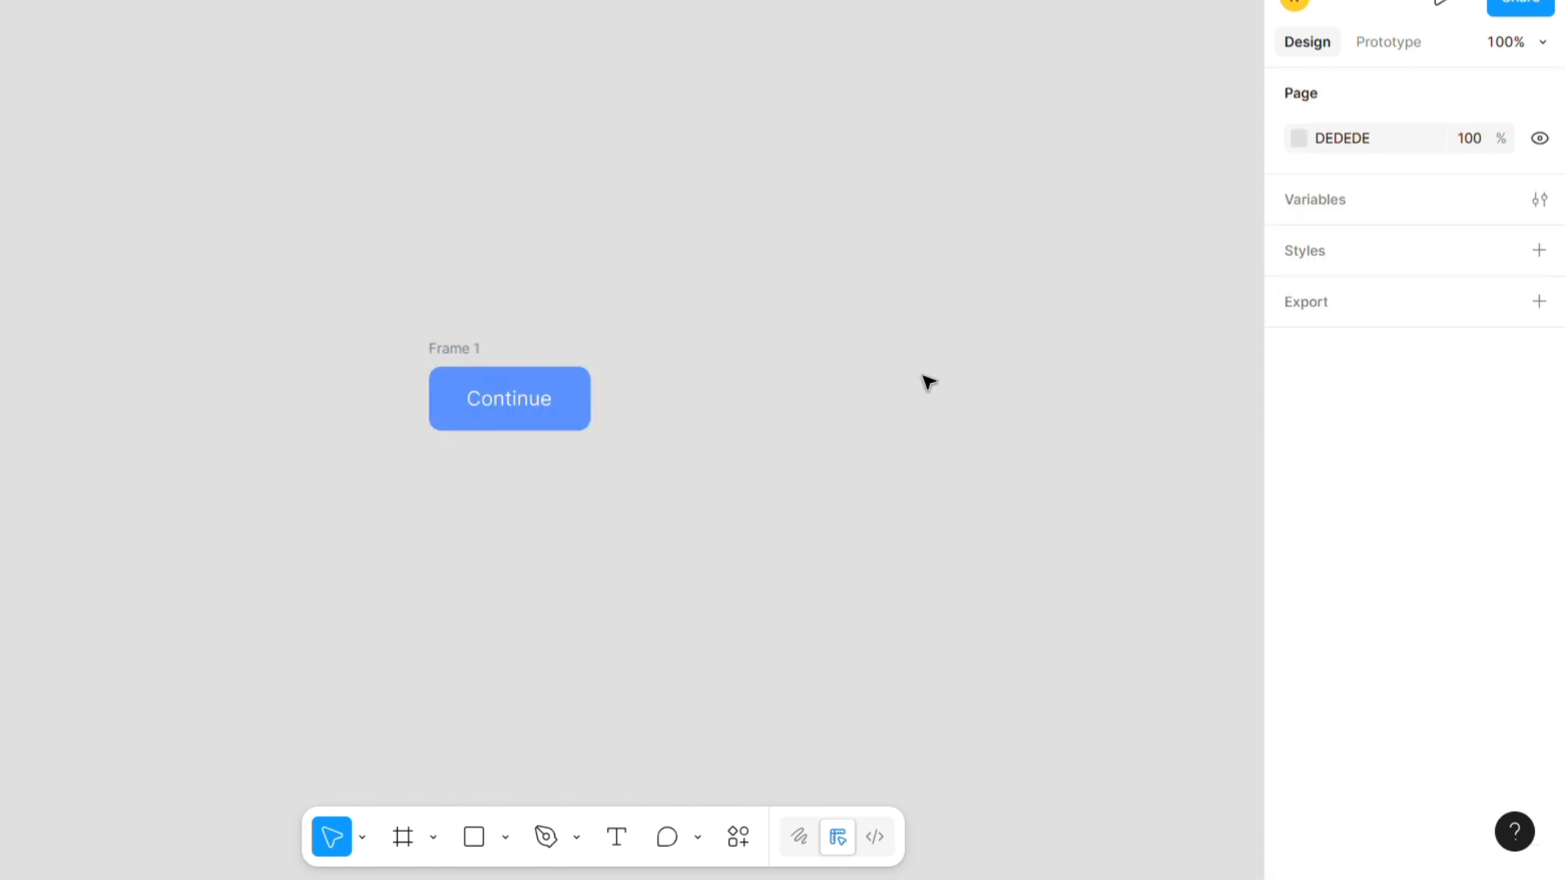
# - Turn the Continue button frame into a component and add three more variants to it
pyautogui.click(462, 357)
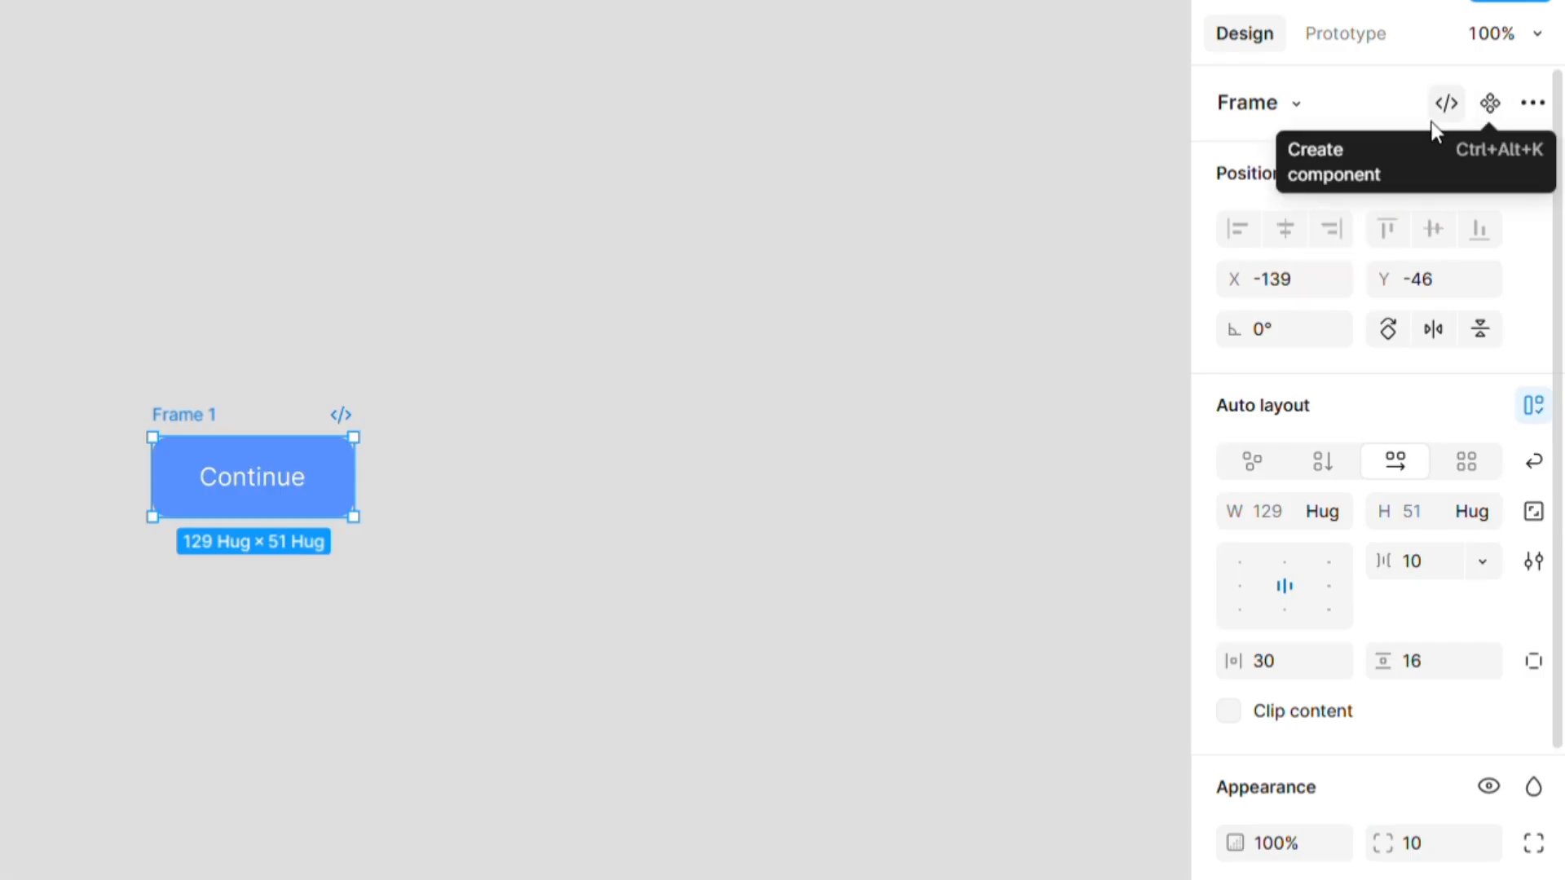
pyautogui.click(1491, 101)
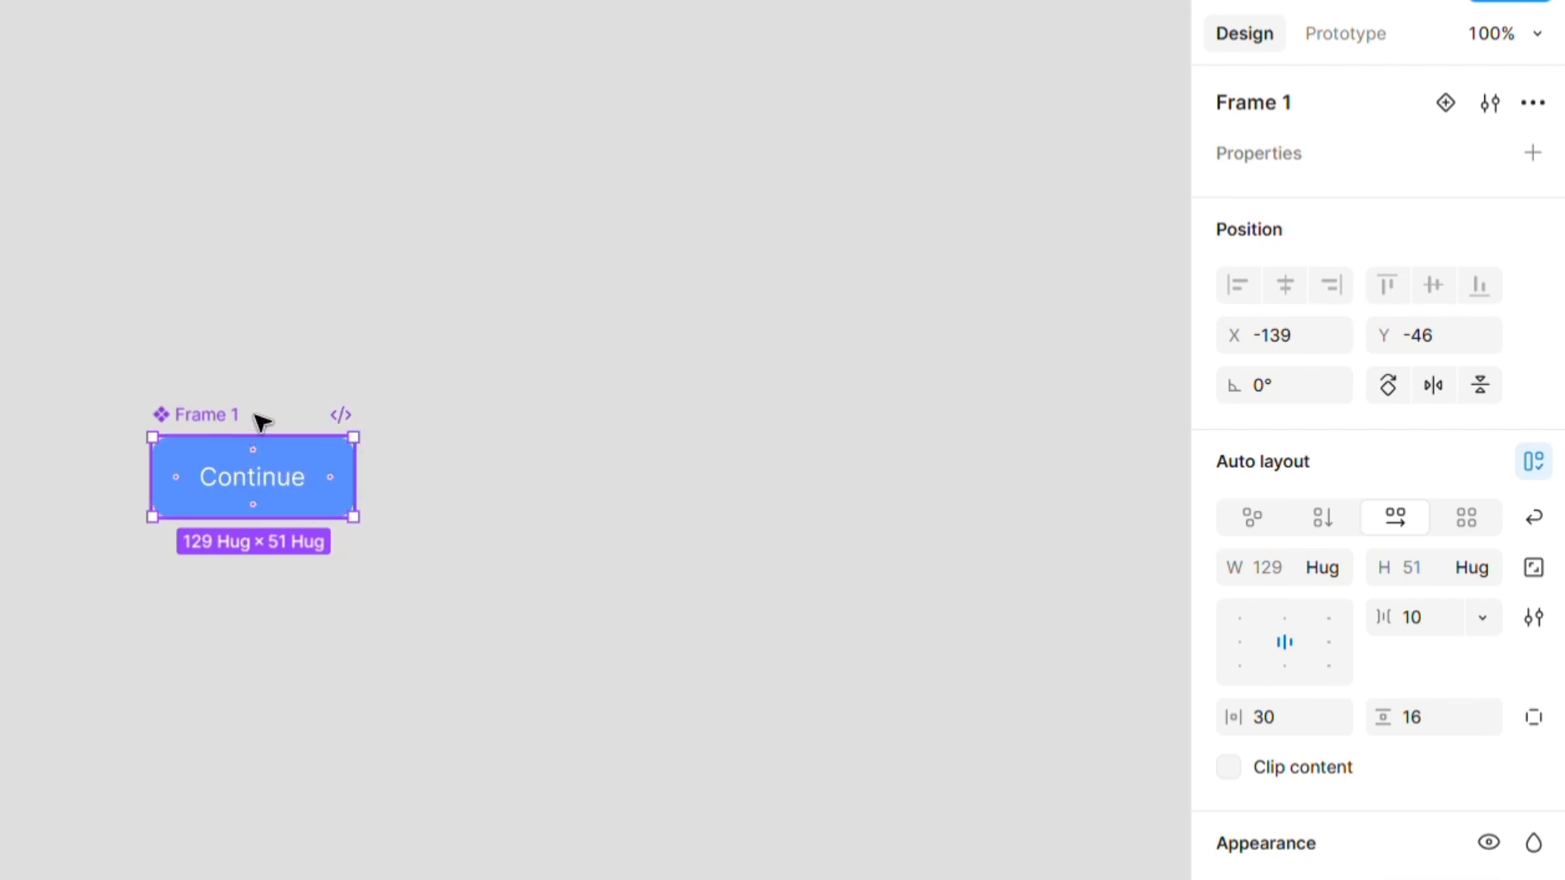
pyautogui.click(1446, 101)
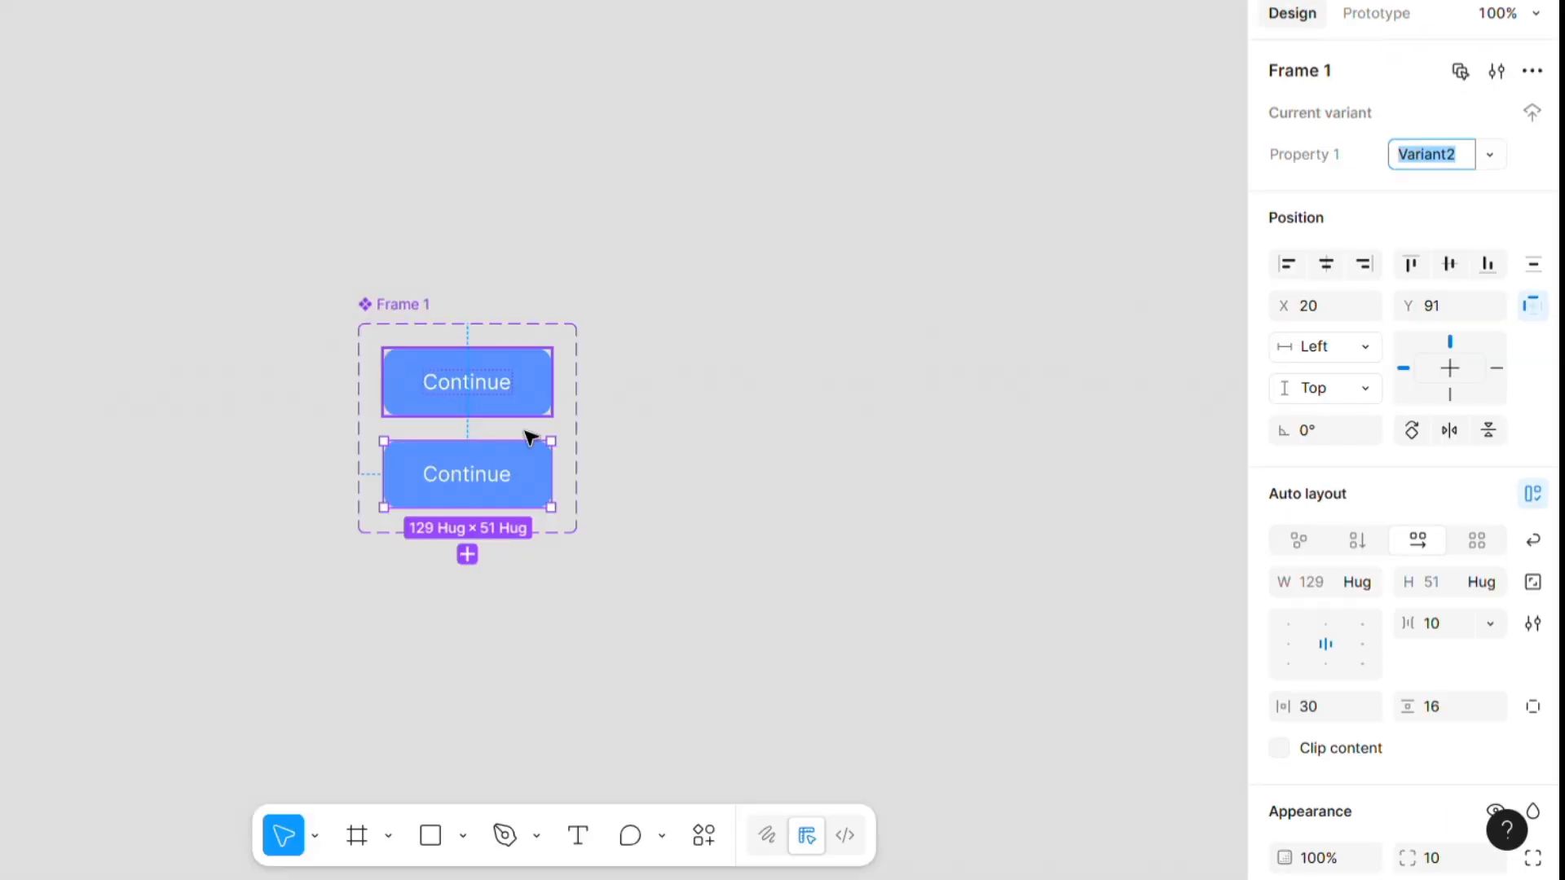
pyautogui.click(425, 308)
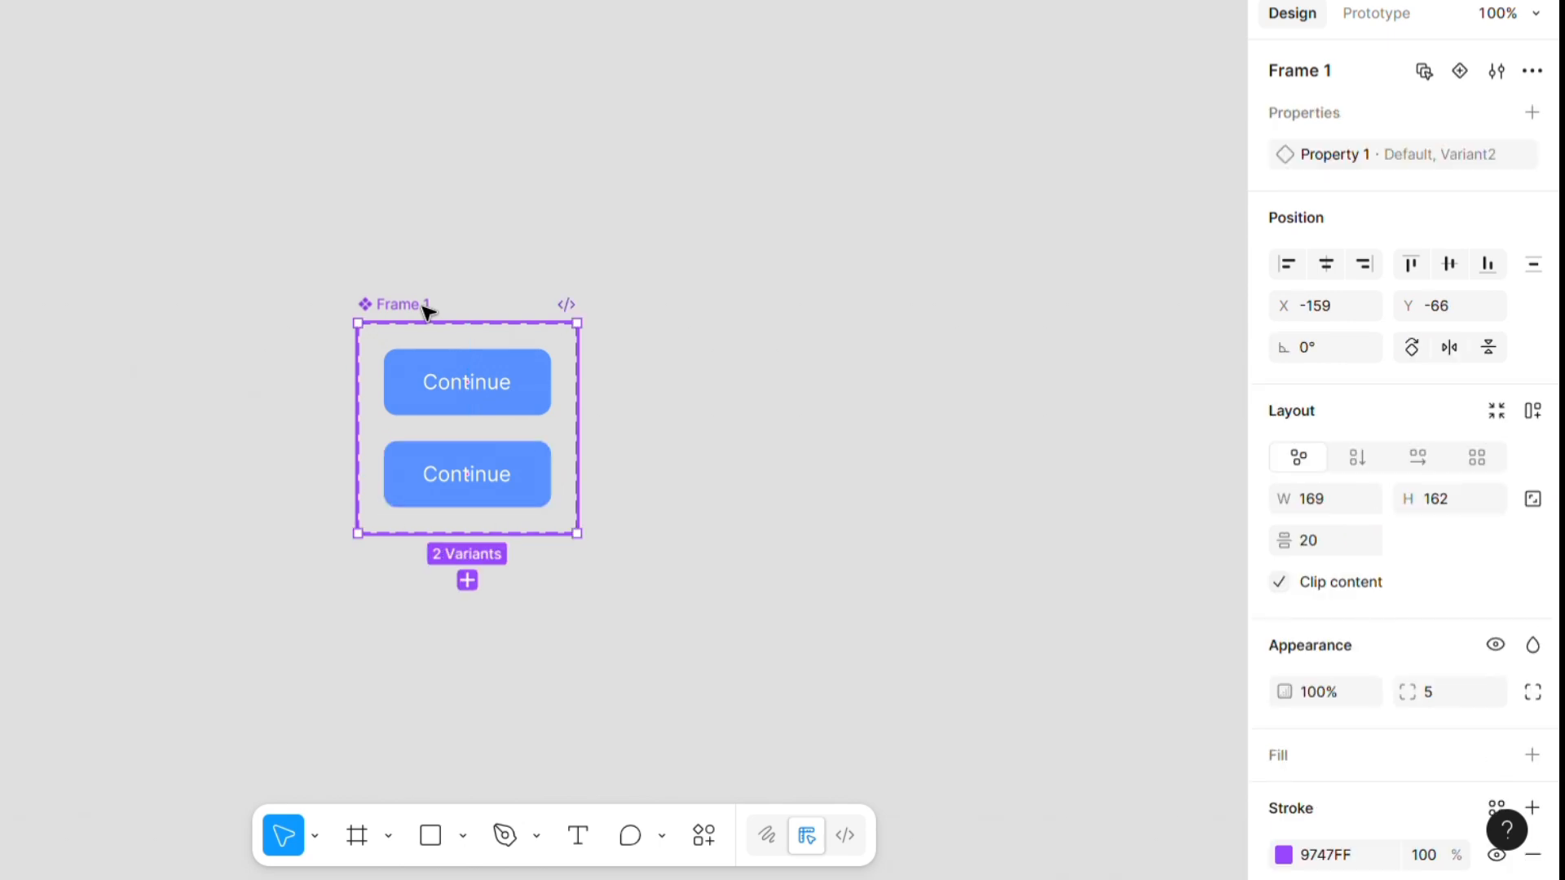
pyautogui.click(469, 582)
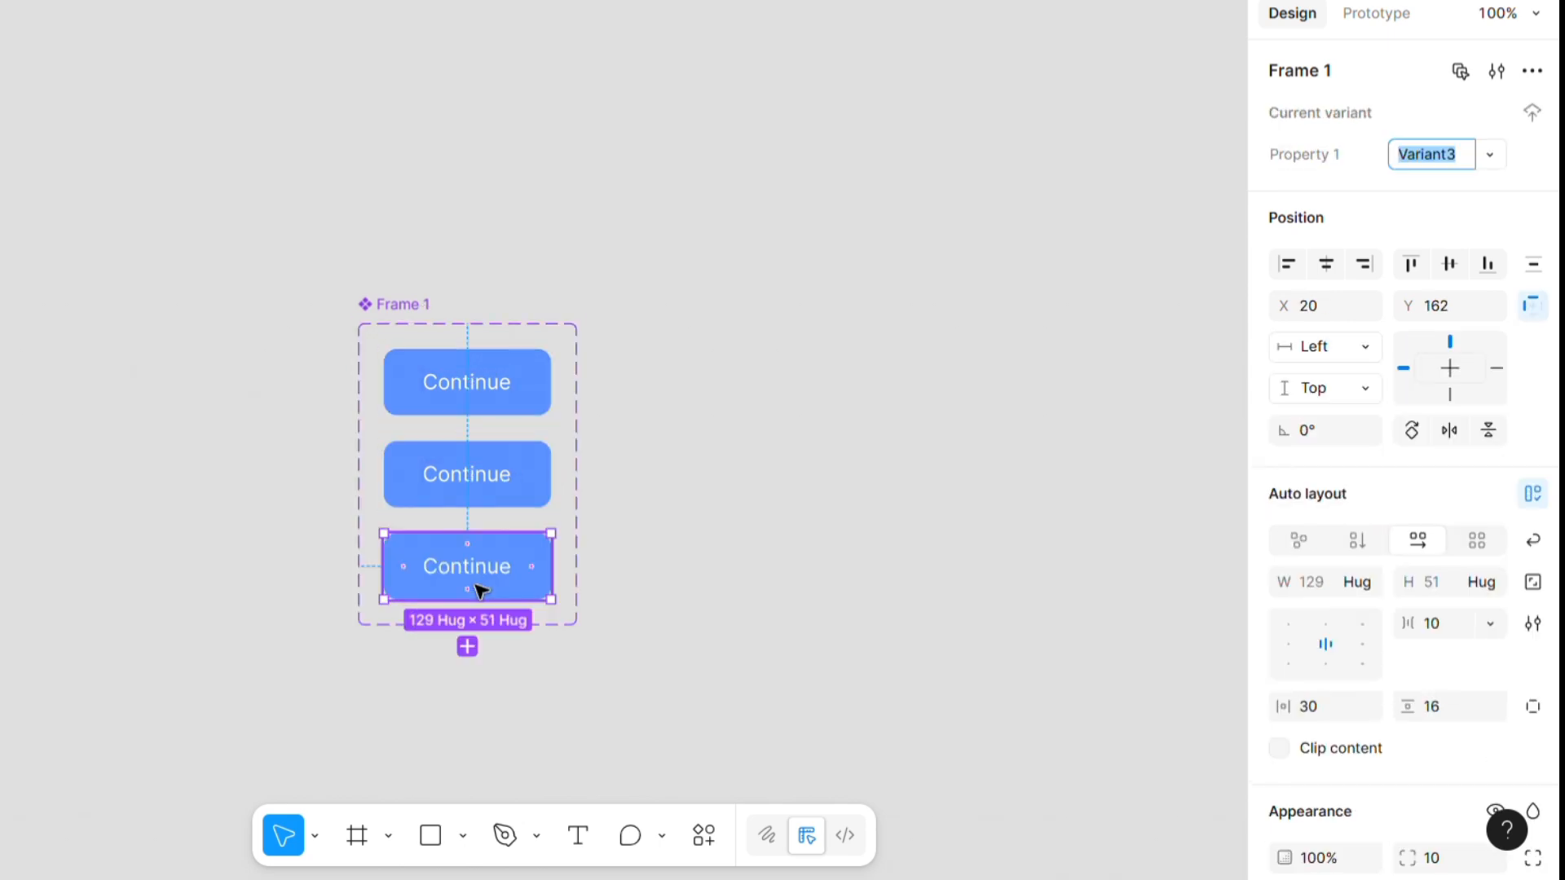
pyautogui.click(469, 650)
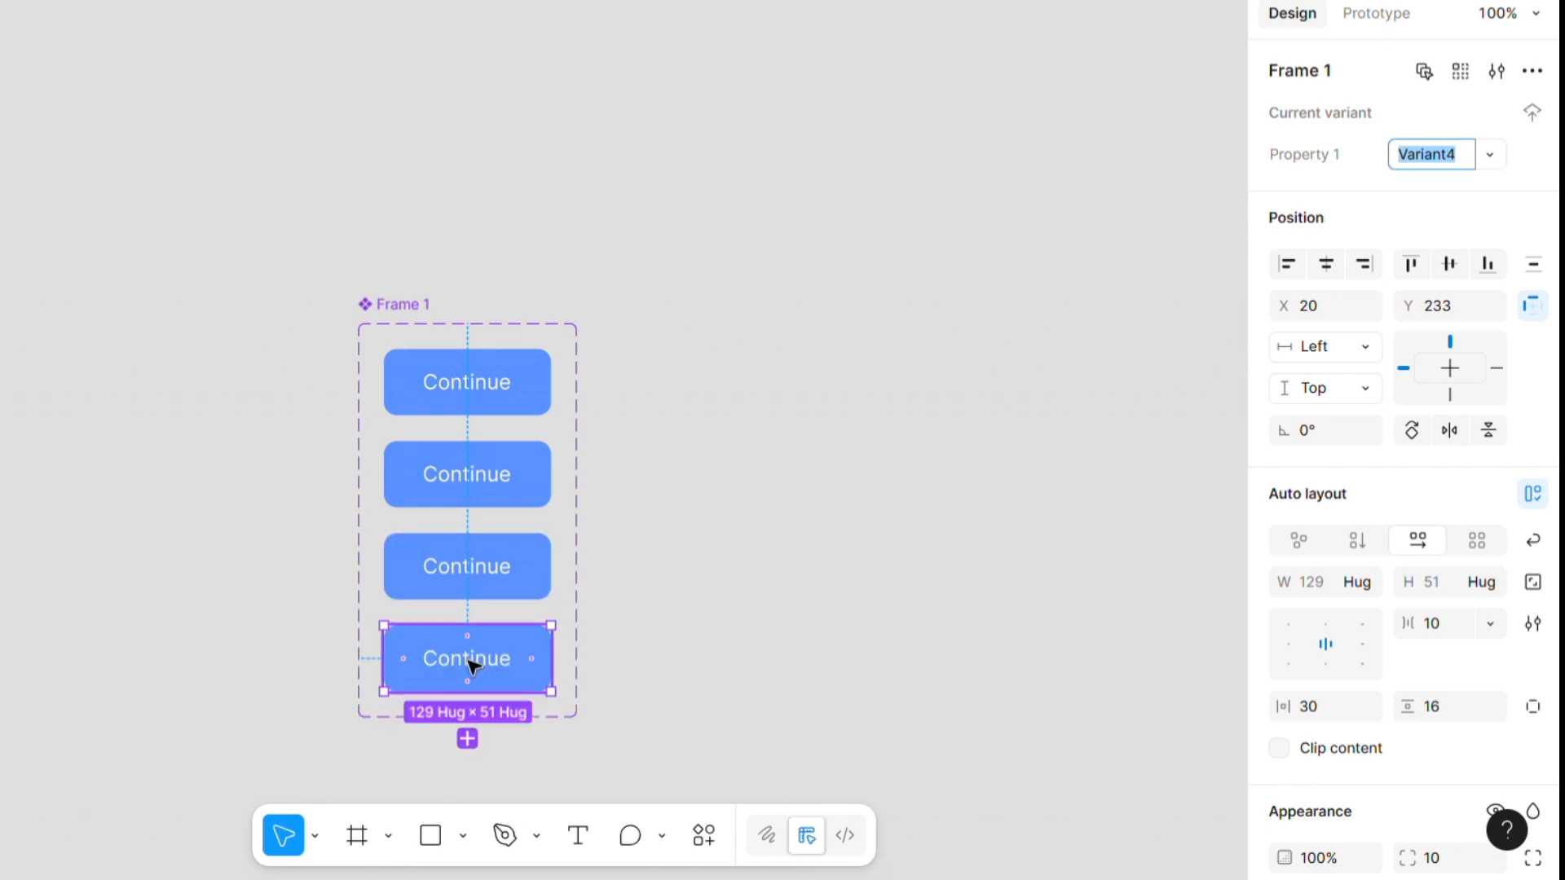
# - Change the fill of the second Continue variant to a more saturated, vivid blue
pyautogui.click(540, 486)
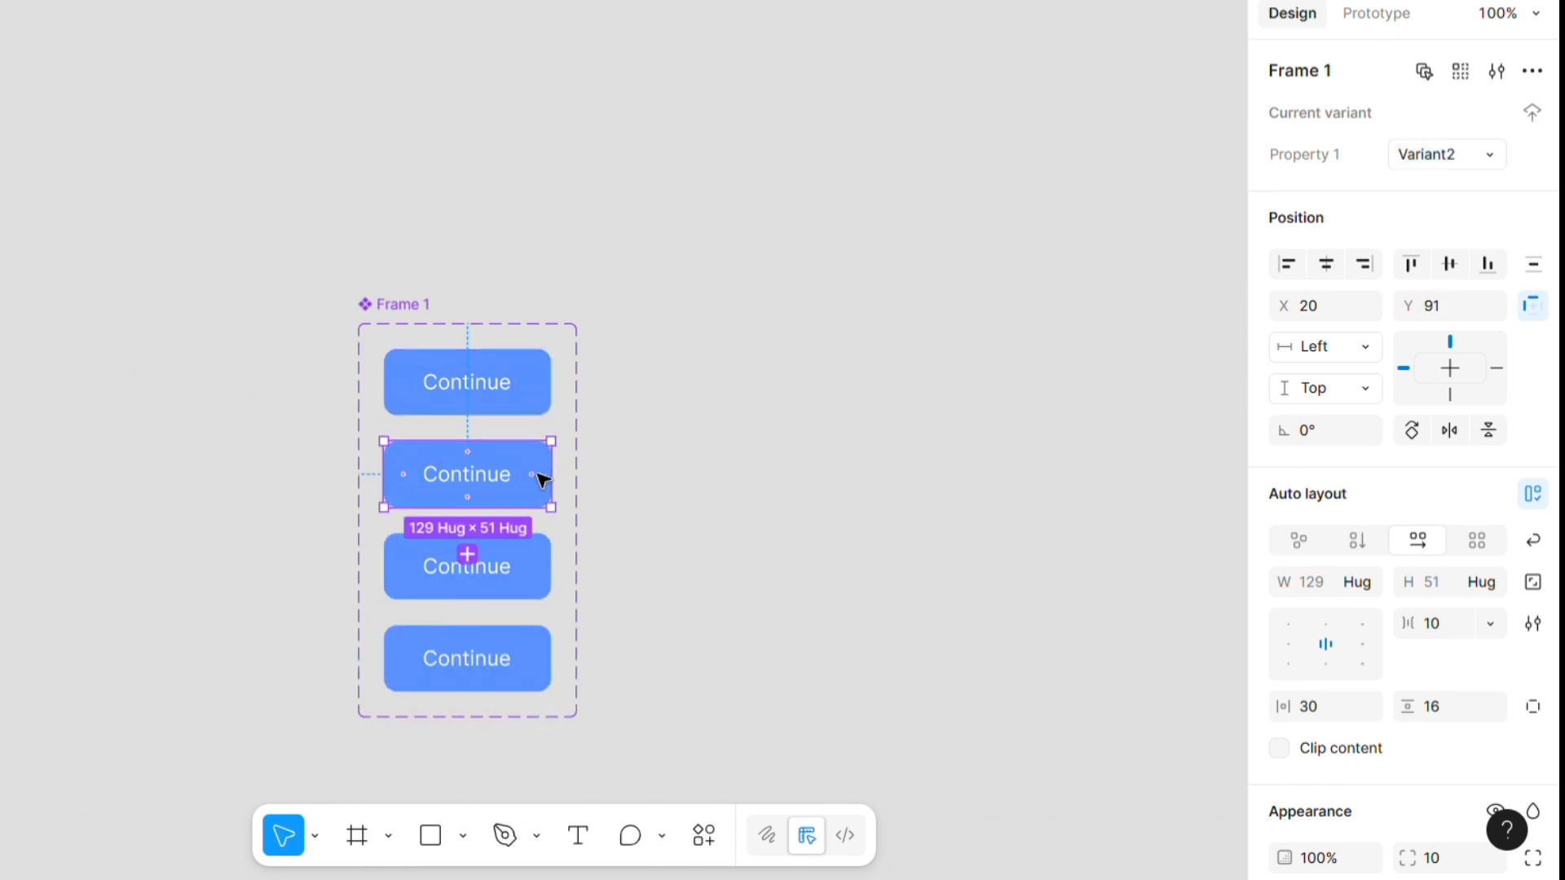
pyautogui.click(533, 475)
pyautogui.click(939, 458)
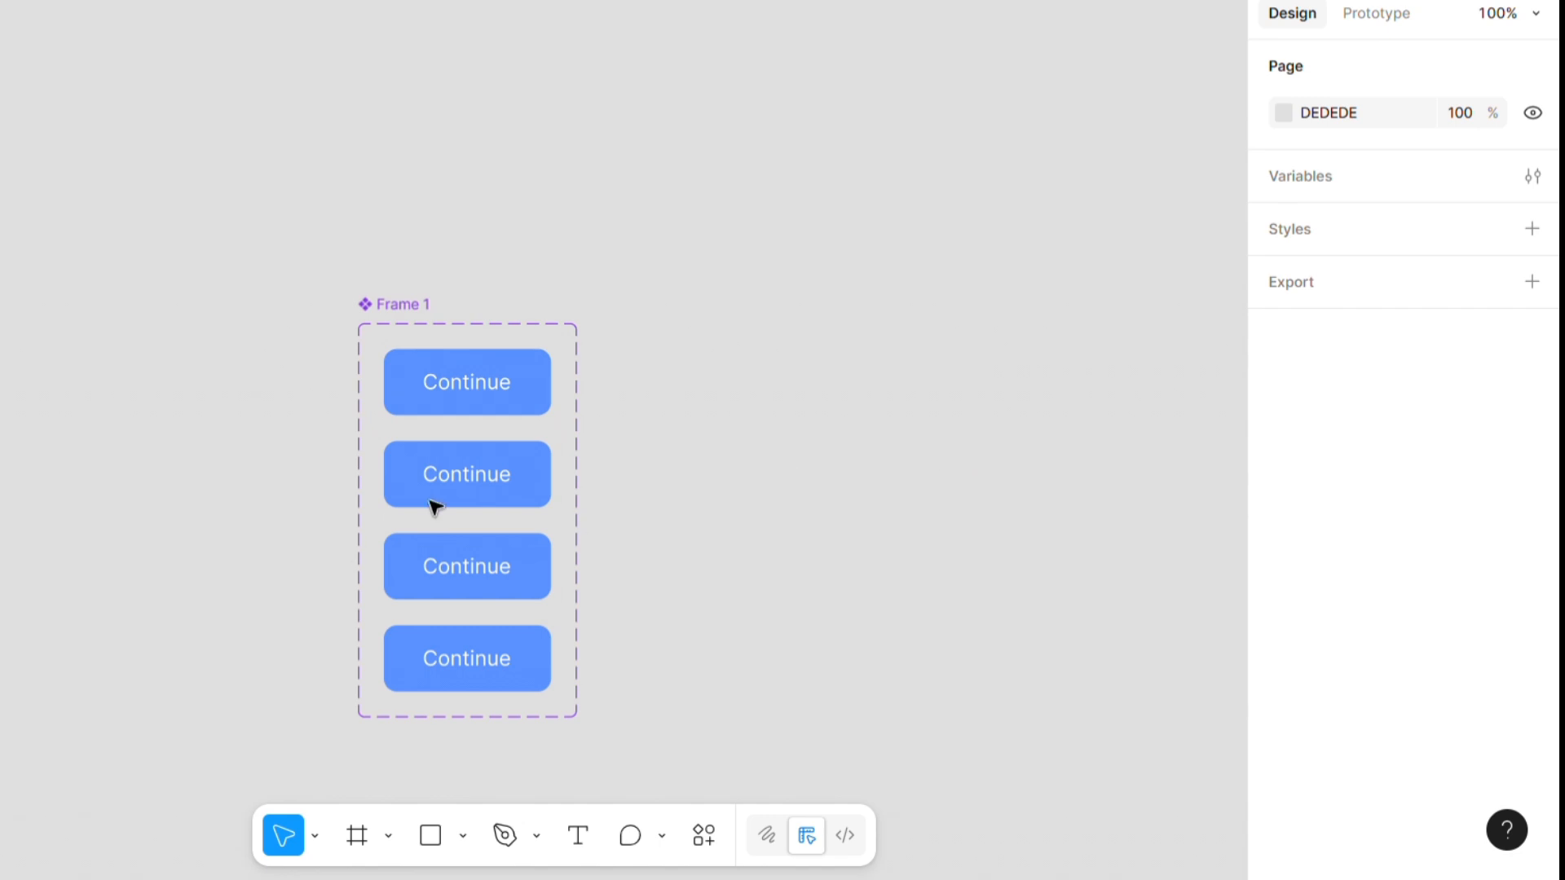
pyautogui.click(546, 468)
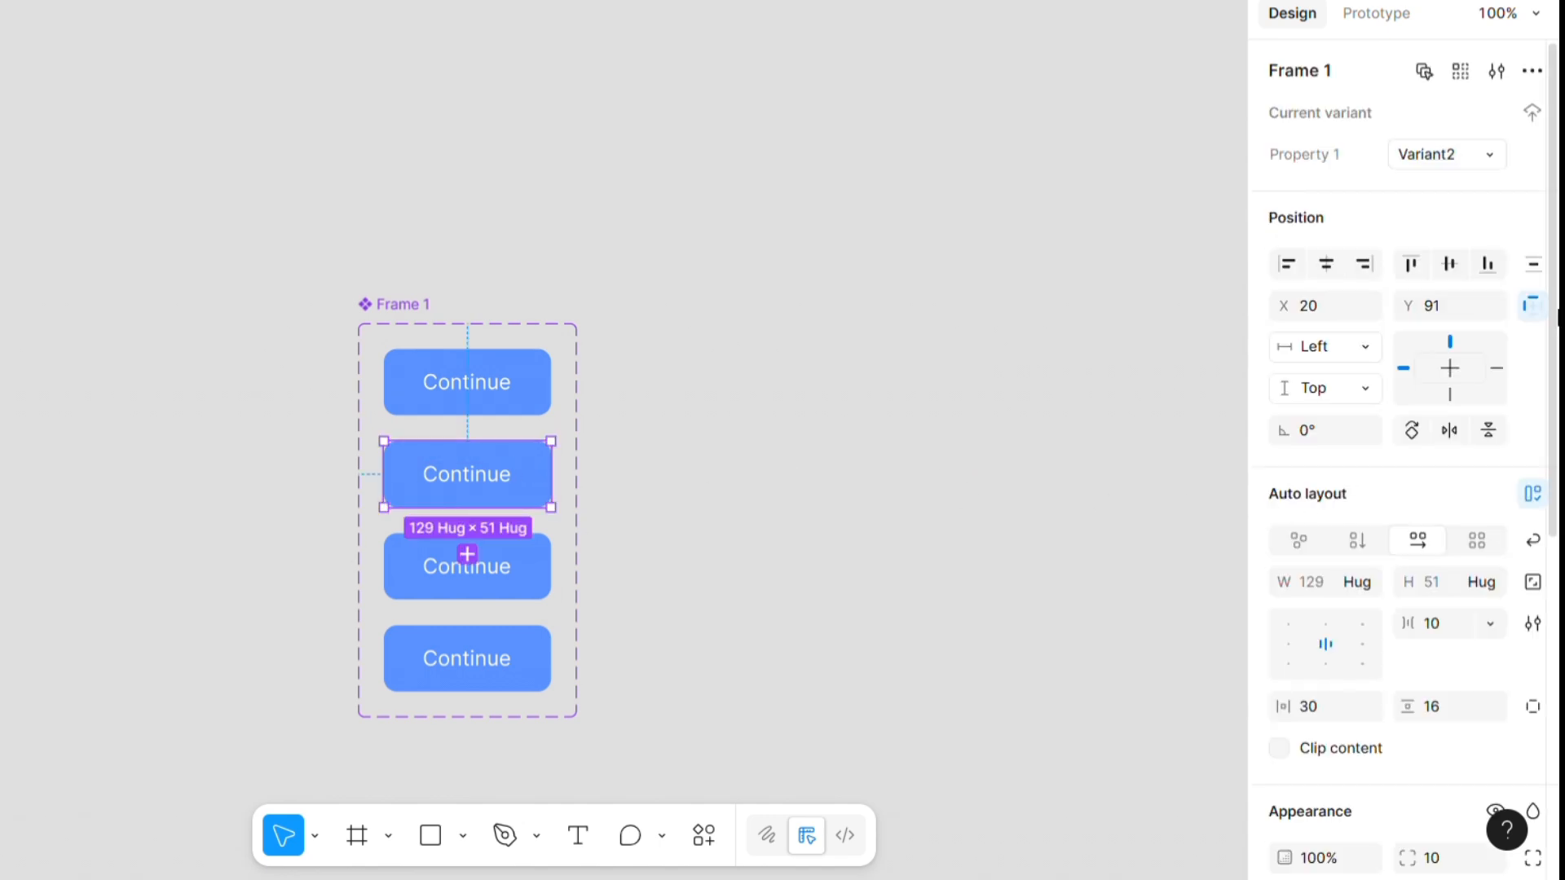
pyautogui.moveTo(1555, 316); pyautogui.dragTo(1553, 585)
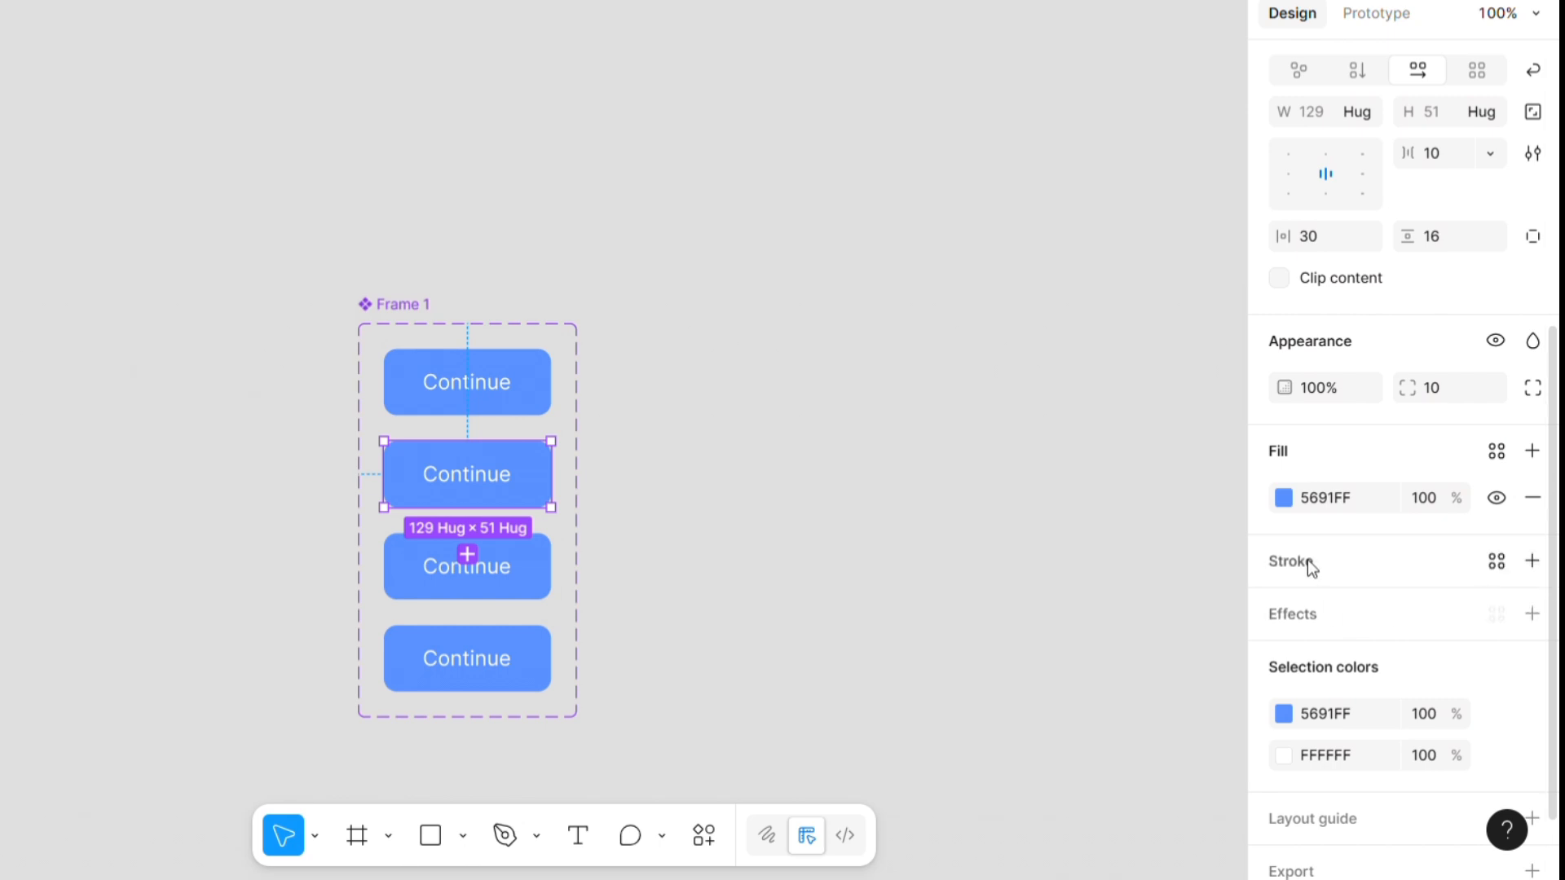
pyautogui.click(1284, 497)
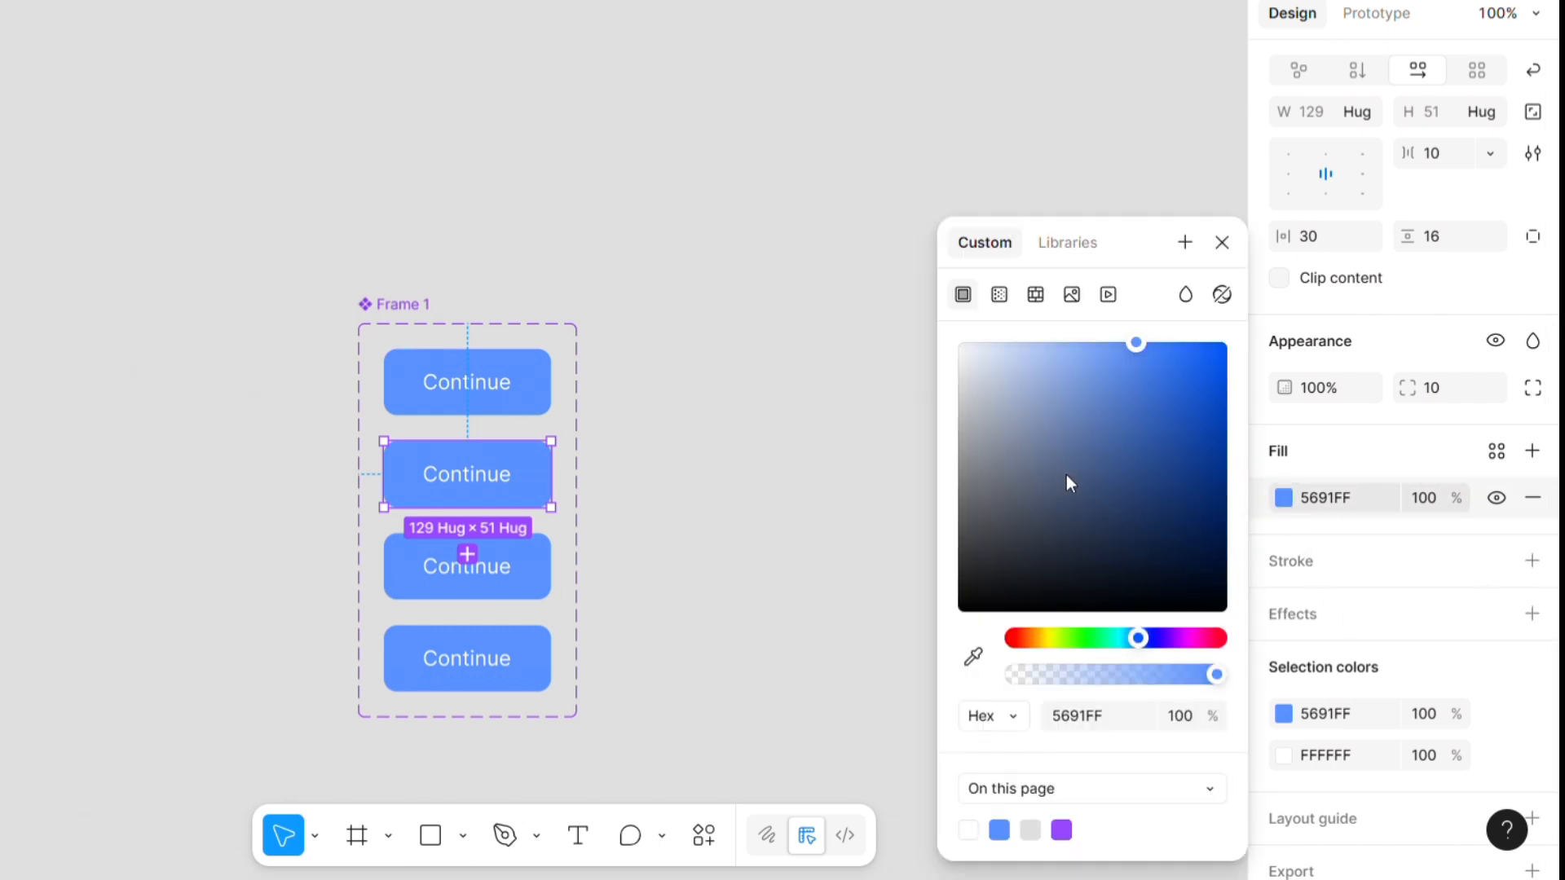
pyautogui.moveTo(1163, 373); pyautogui.dragTo(1223, 343)
pyautogui.click(659, 410)
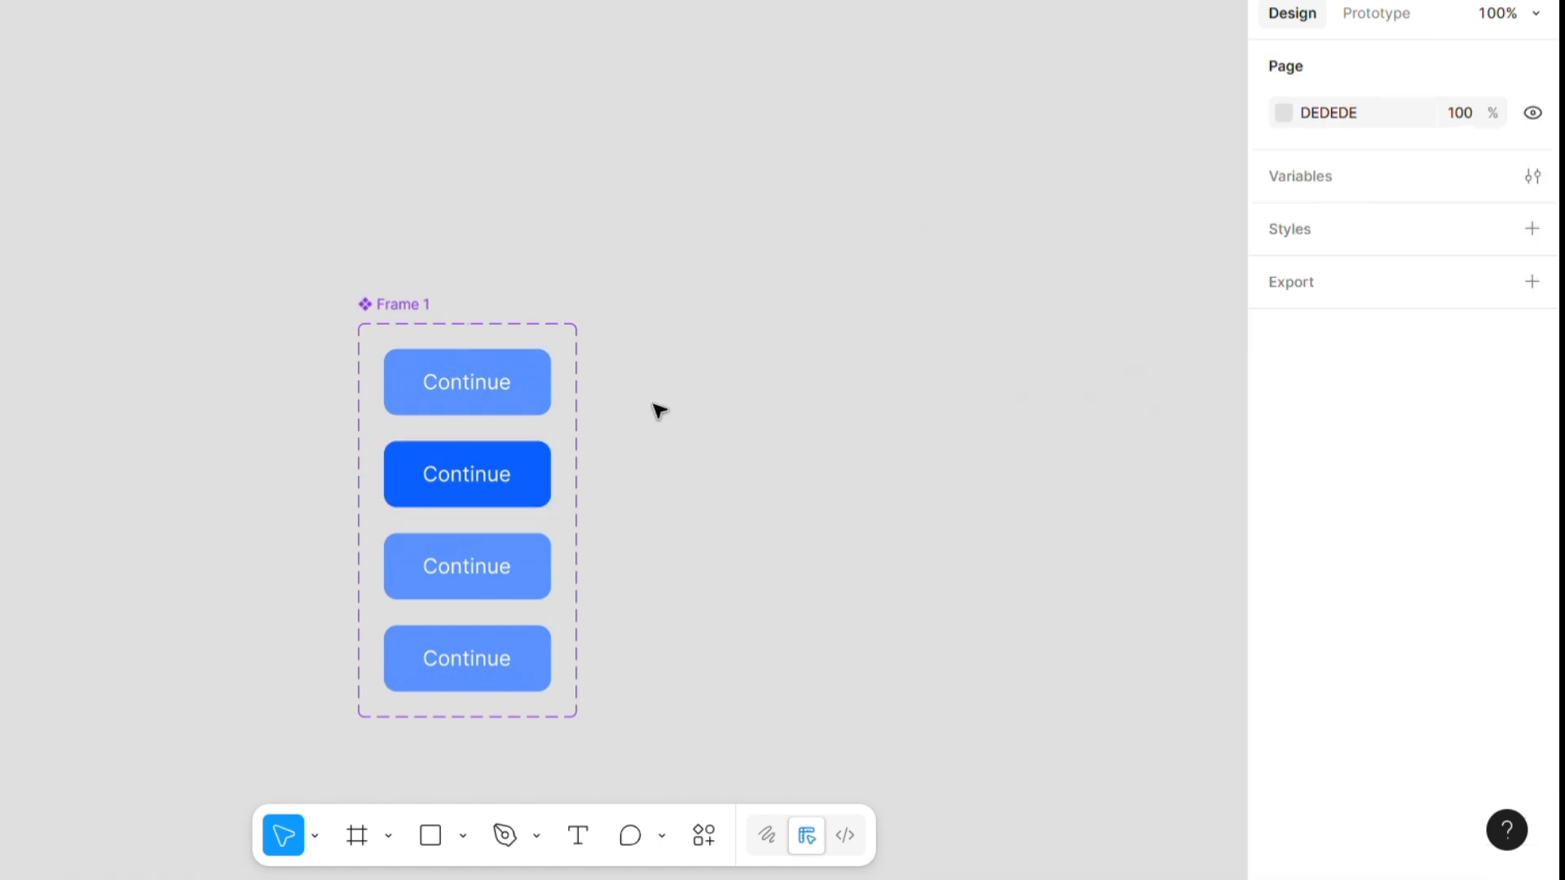
# - Change the third Continue variant's fill to a medium grey and delete the fourth variant
pyautogui.click(550, 561)
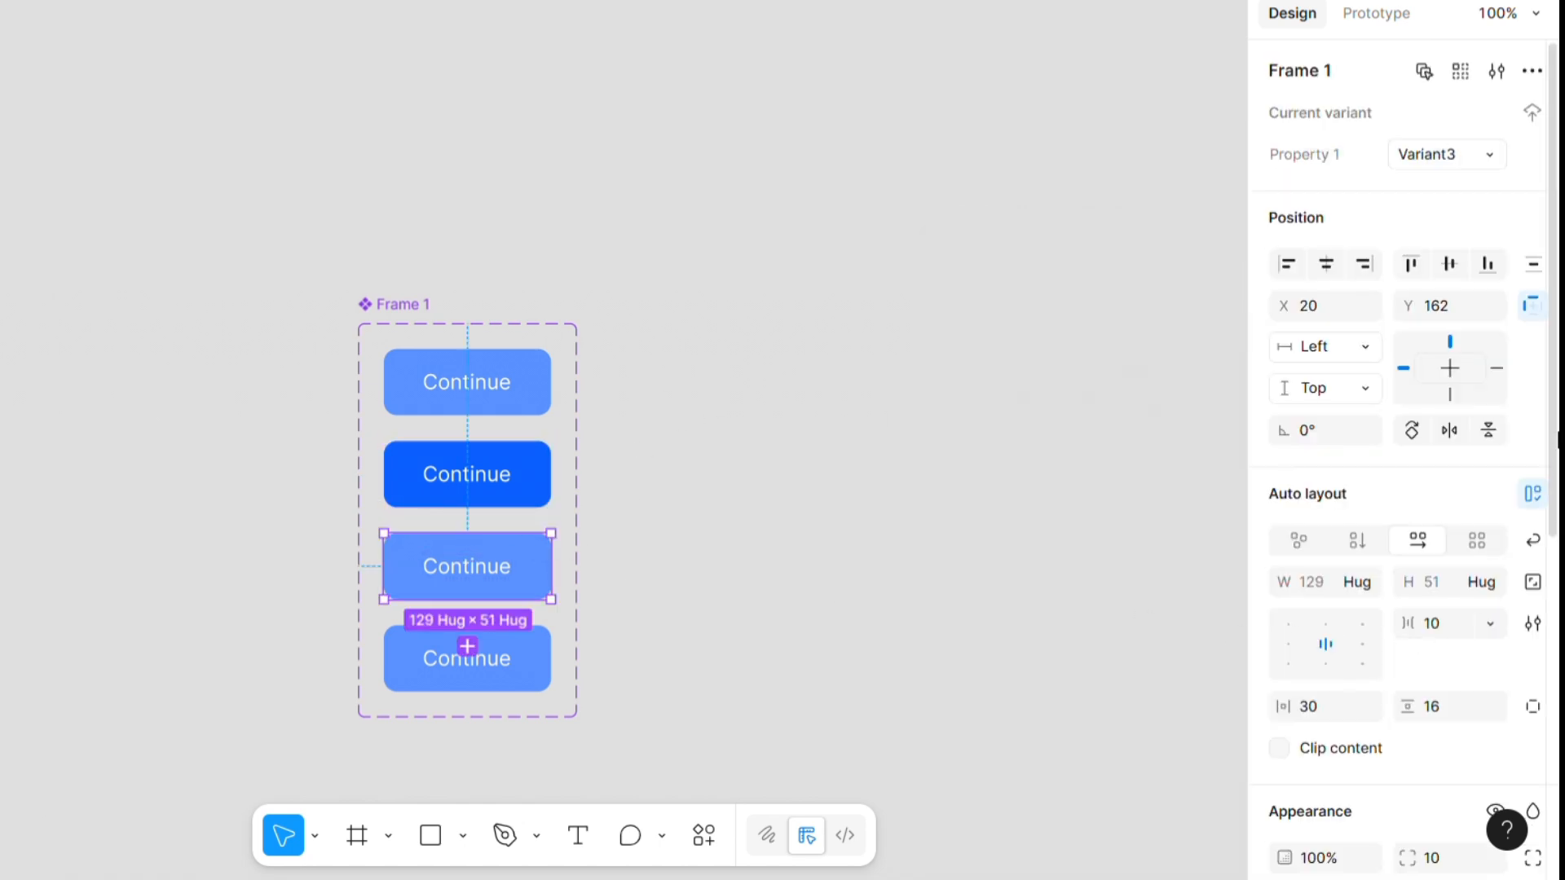
pyautogui.scroll(-5, 1548, 440)
pyautogui.click(1285, 548)
pyautogui.click(957, 352)
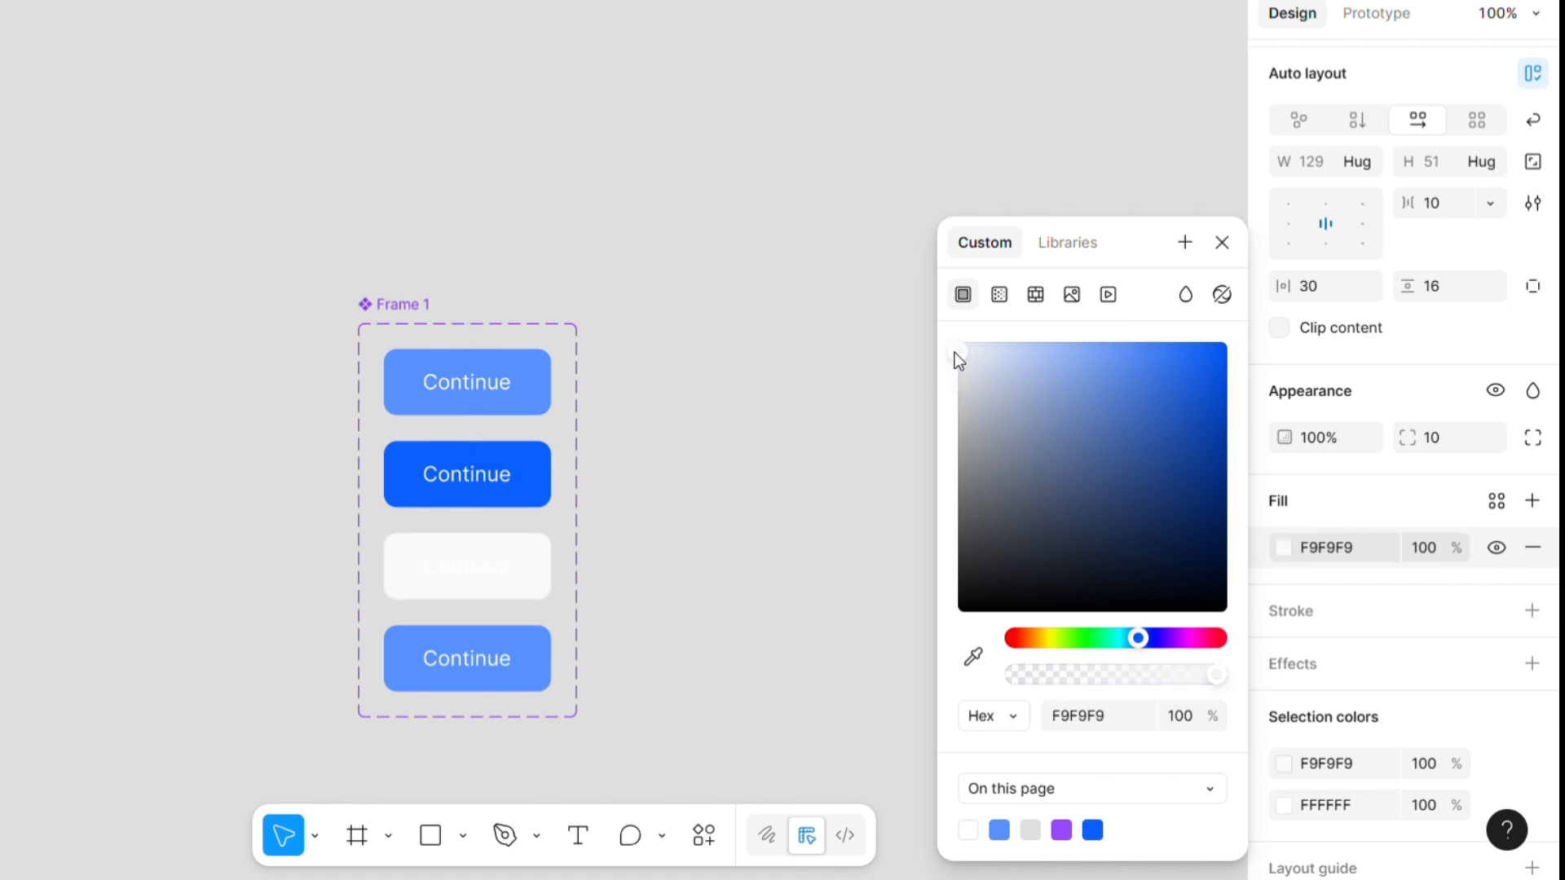
pyautogui.moveTo(956, 355); pyautogui.dragTo(1038, 343)
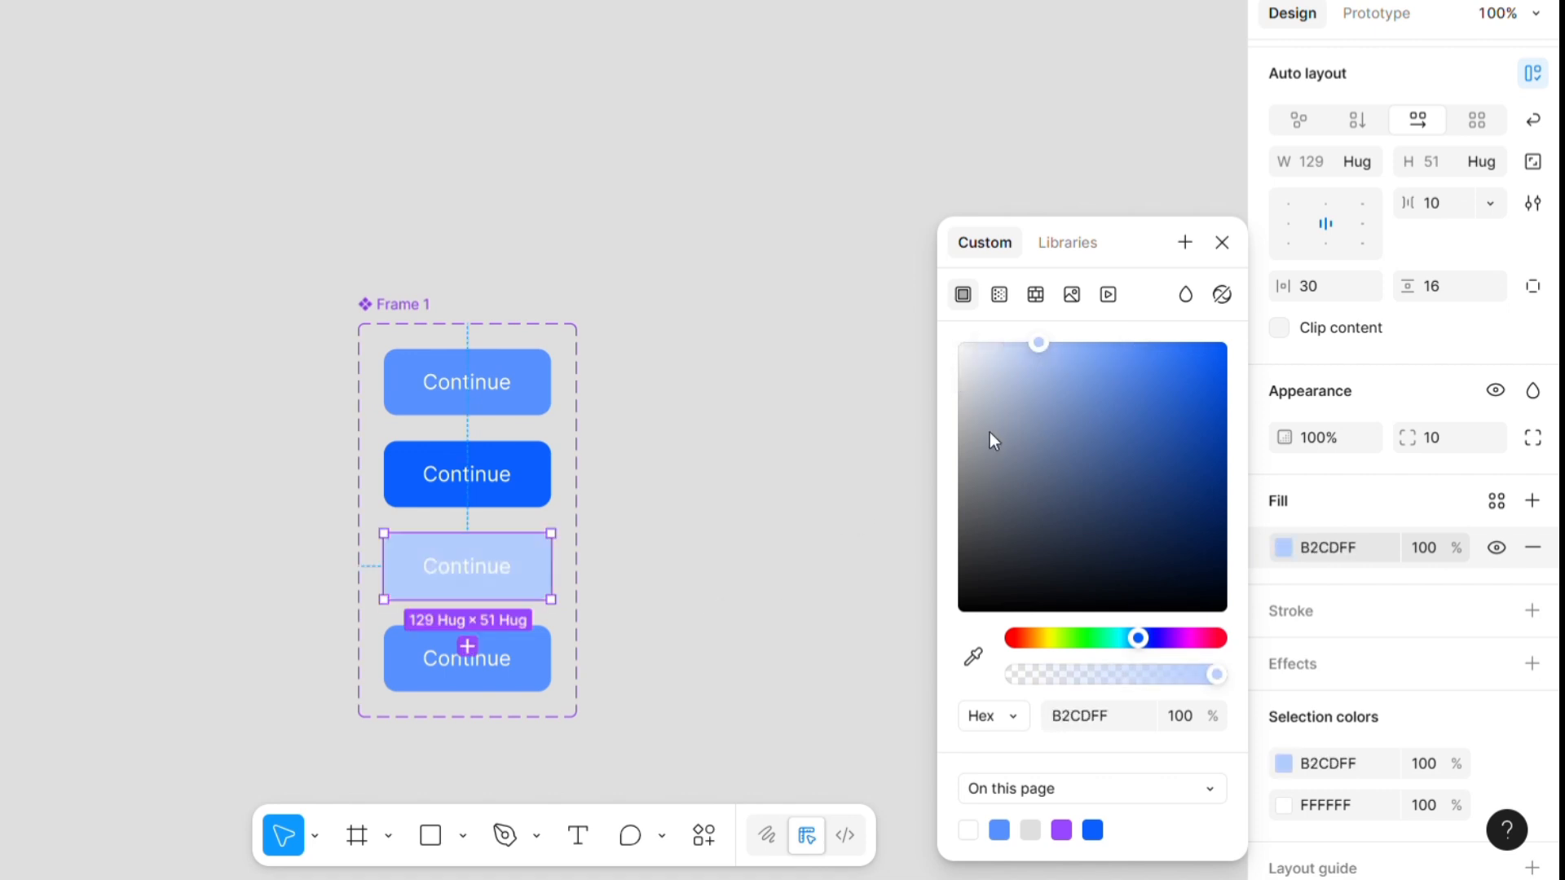
pyautogui.click(959, 428)
pyautogui.click(541, 654)
pyautogui.press('Delete')
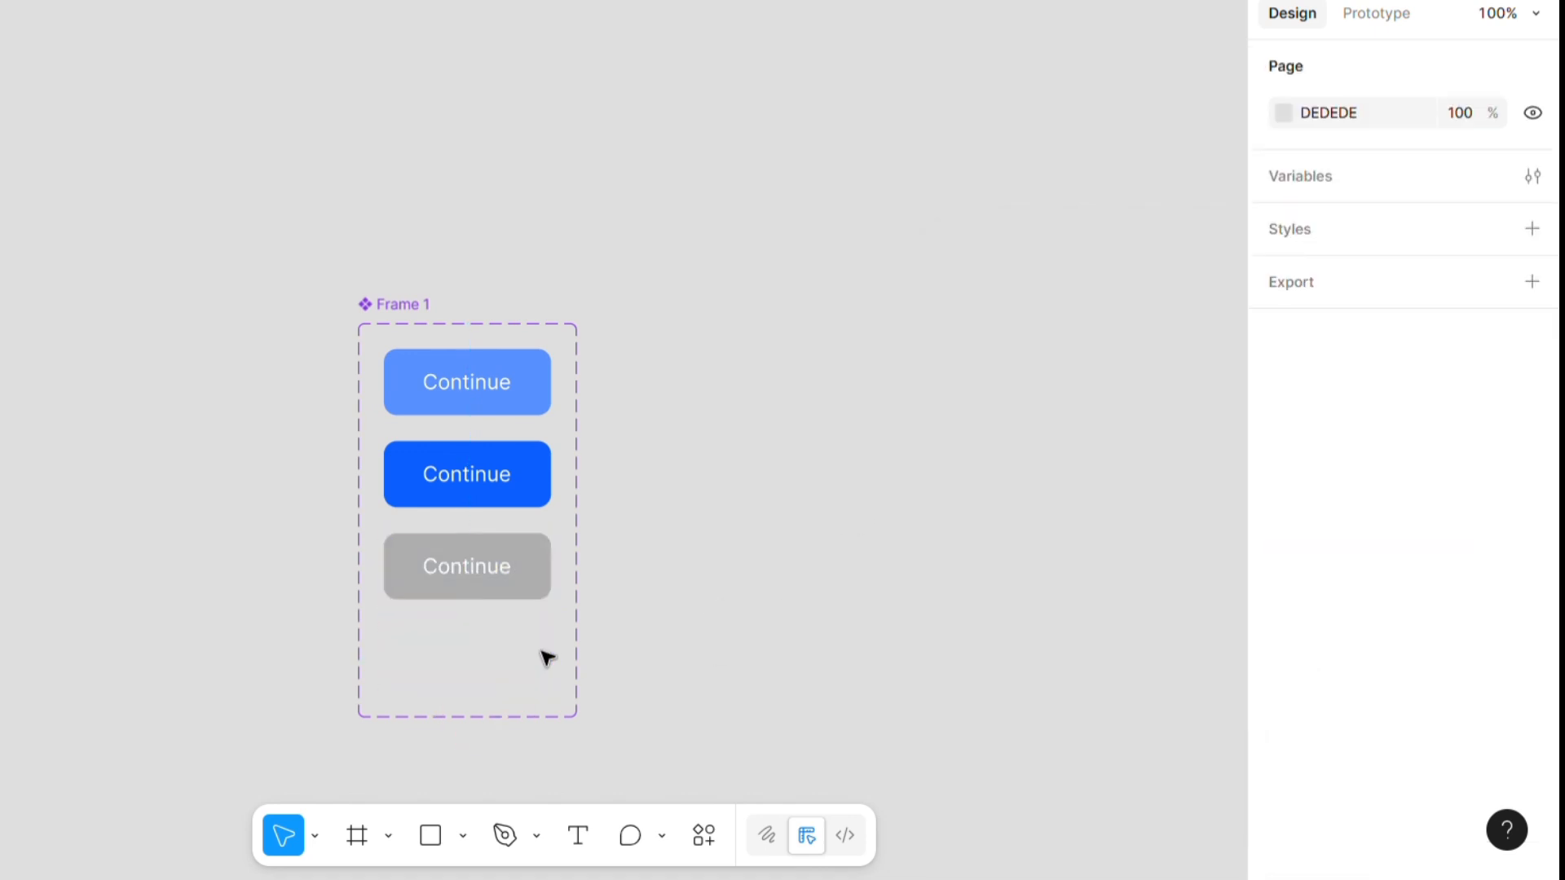
pyautogui.click(538, 374)
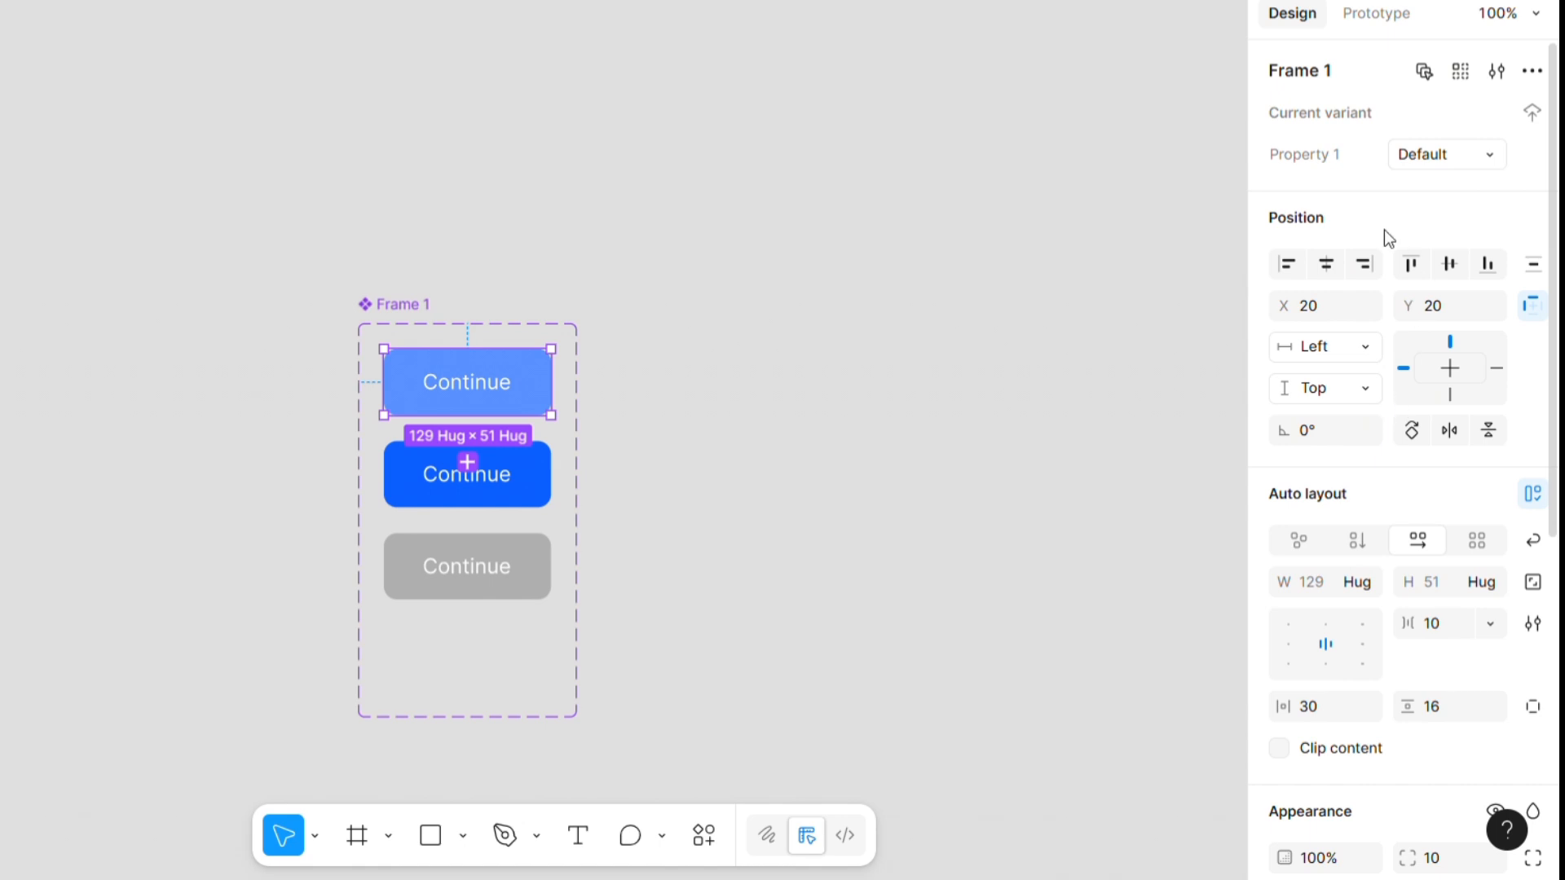
pyautogui.click(1496, 157)
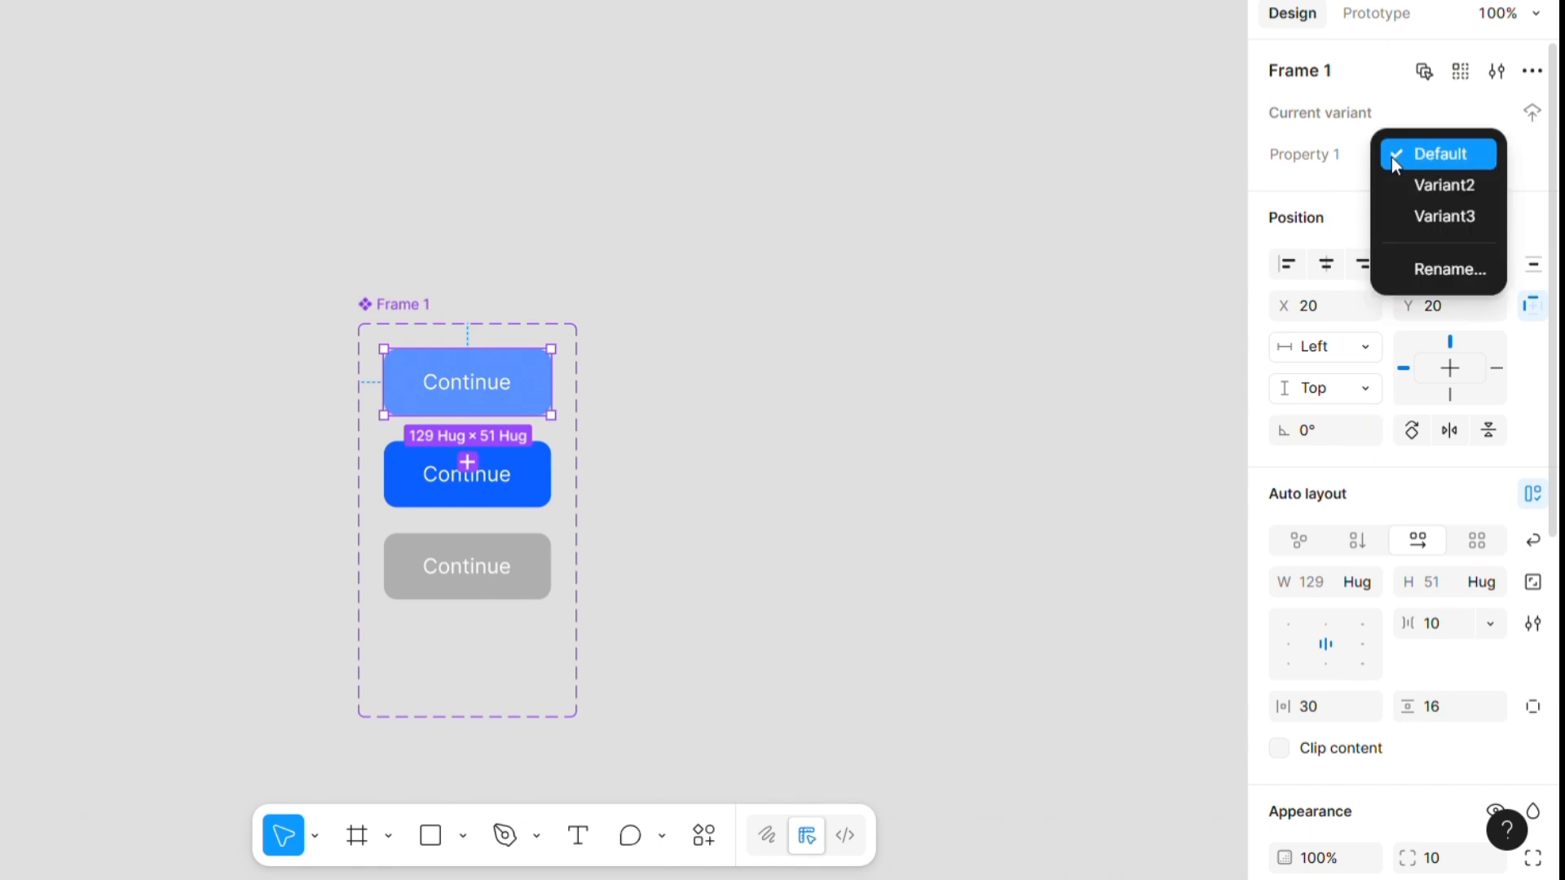
pyautogui.click(1131, 219)
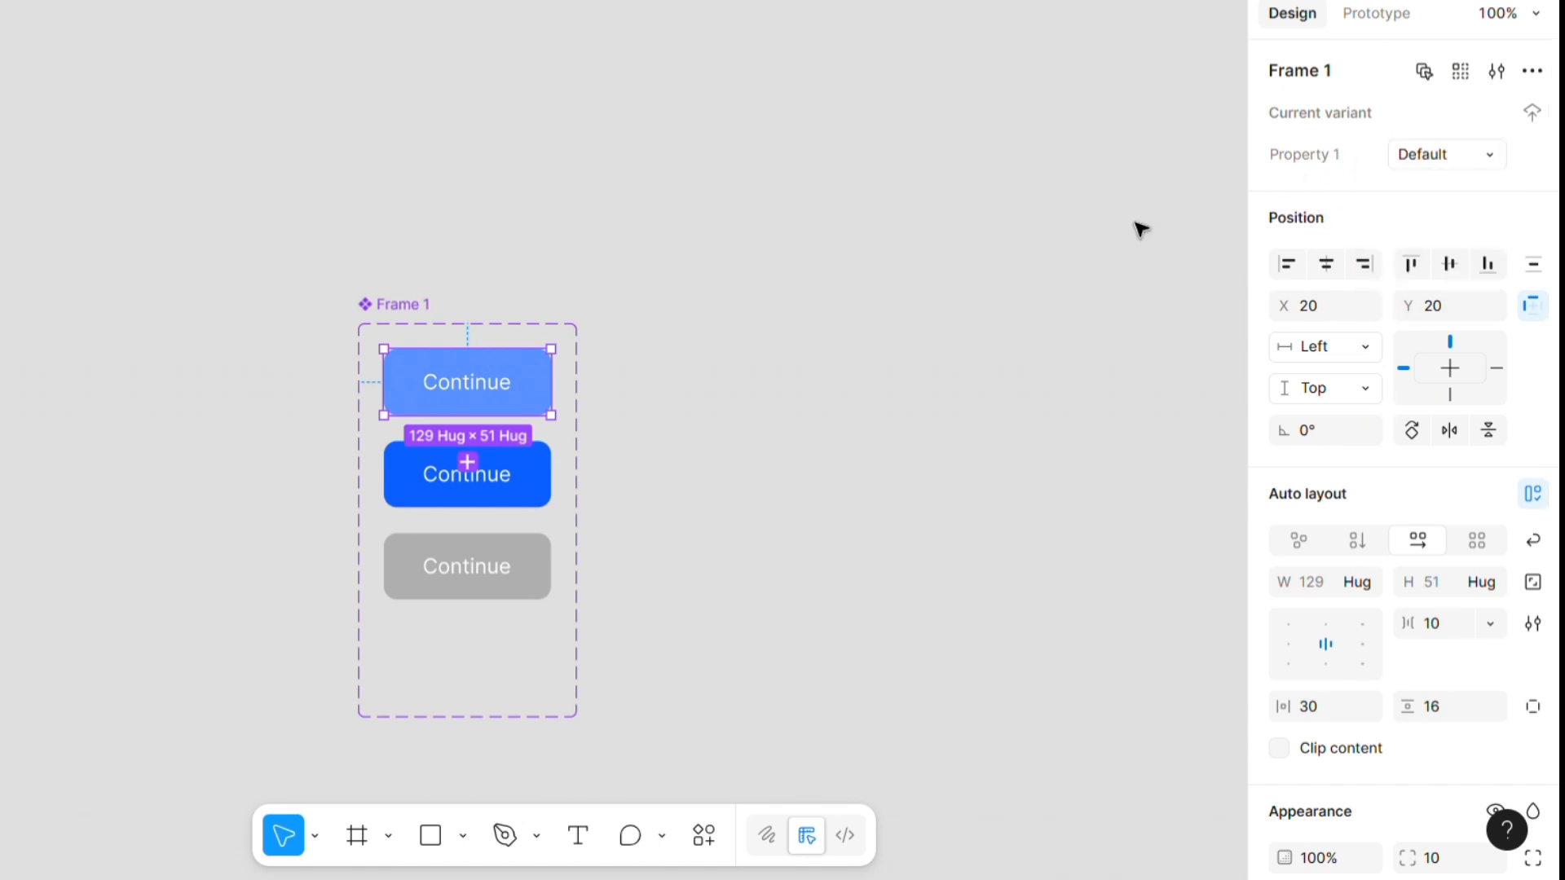
# - Rename the Property 1 value of the second, vivid blue variant as slelected
pyautogui.click(544, 491)
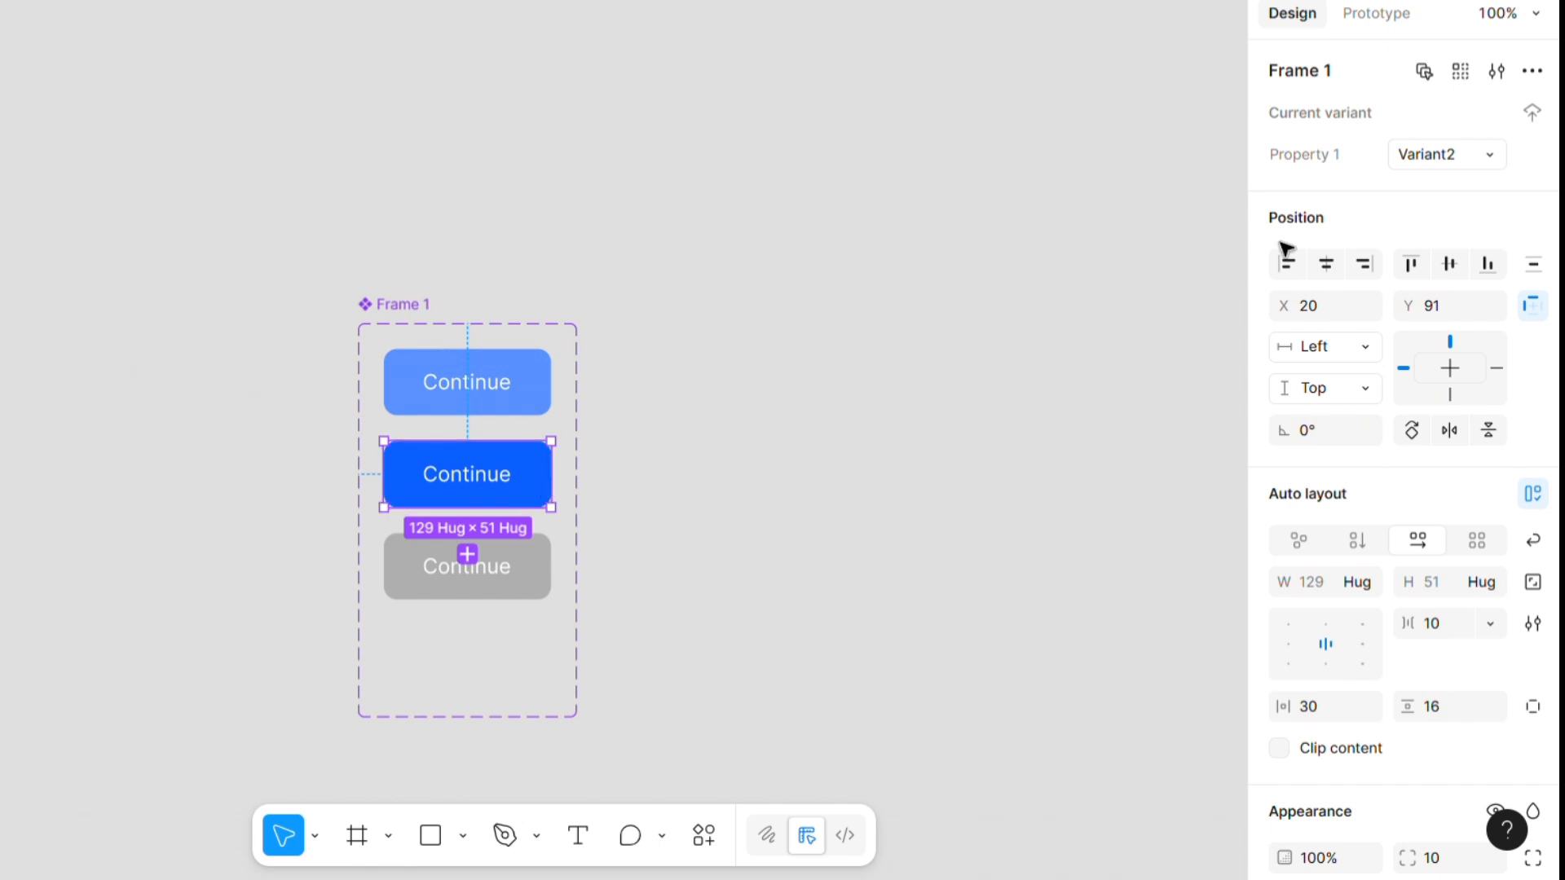
pyautogui.click(1491, 157)
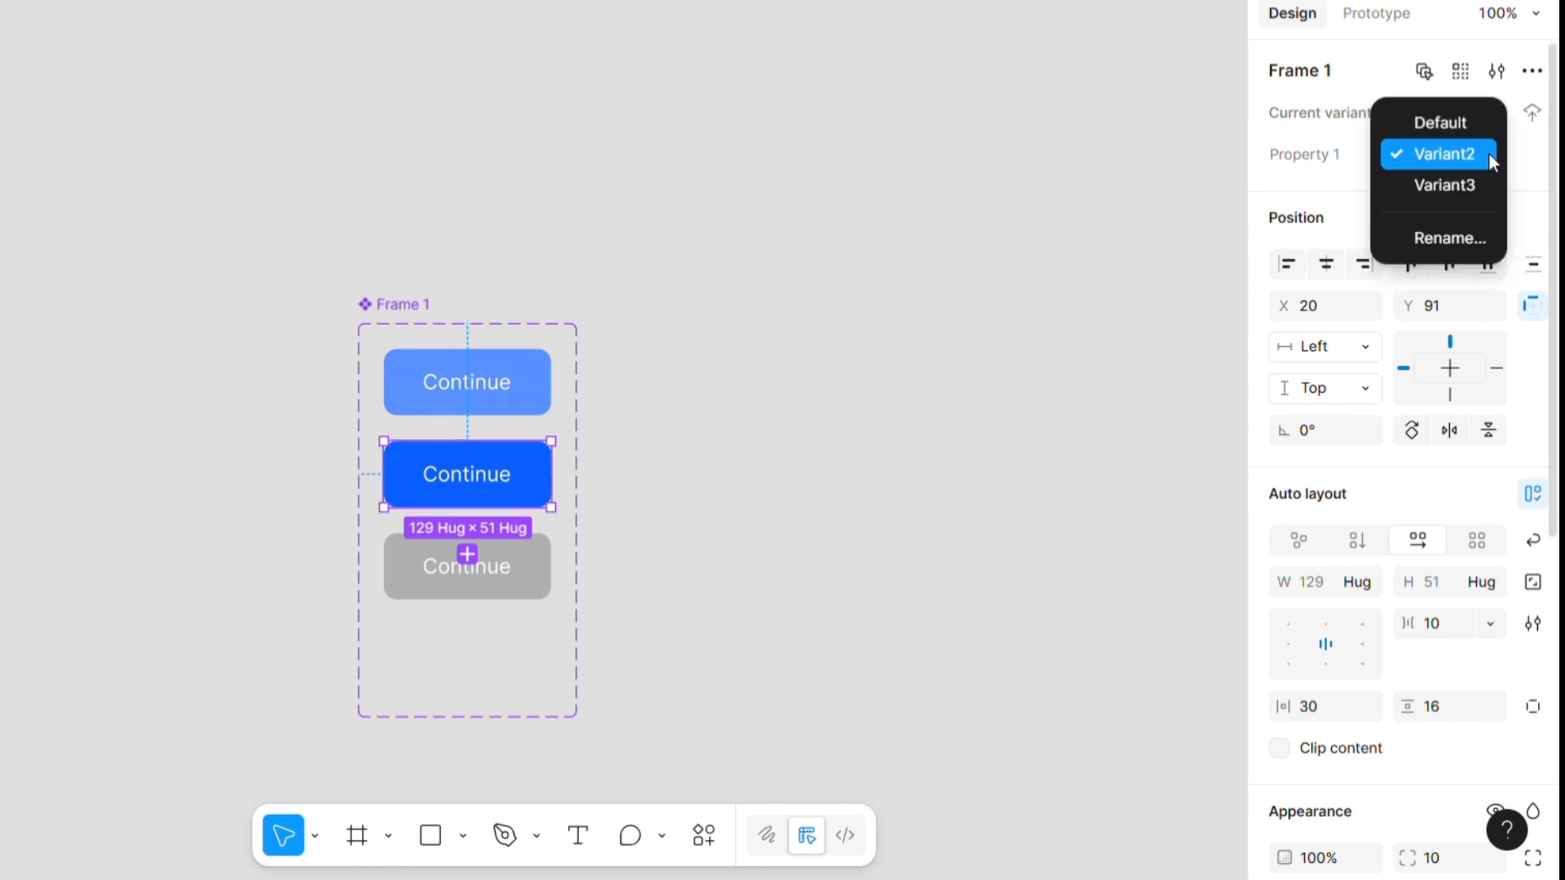
pyautogui.click(1464, 154)
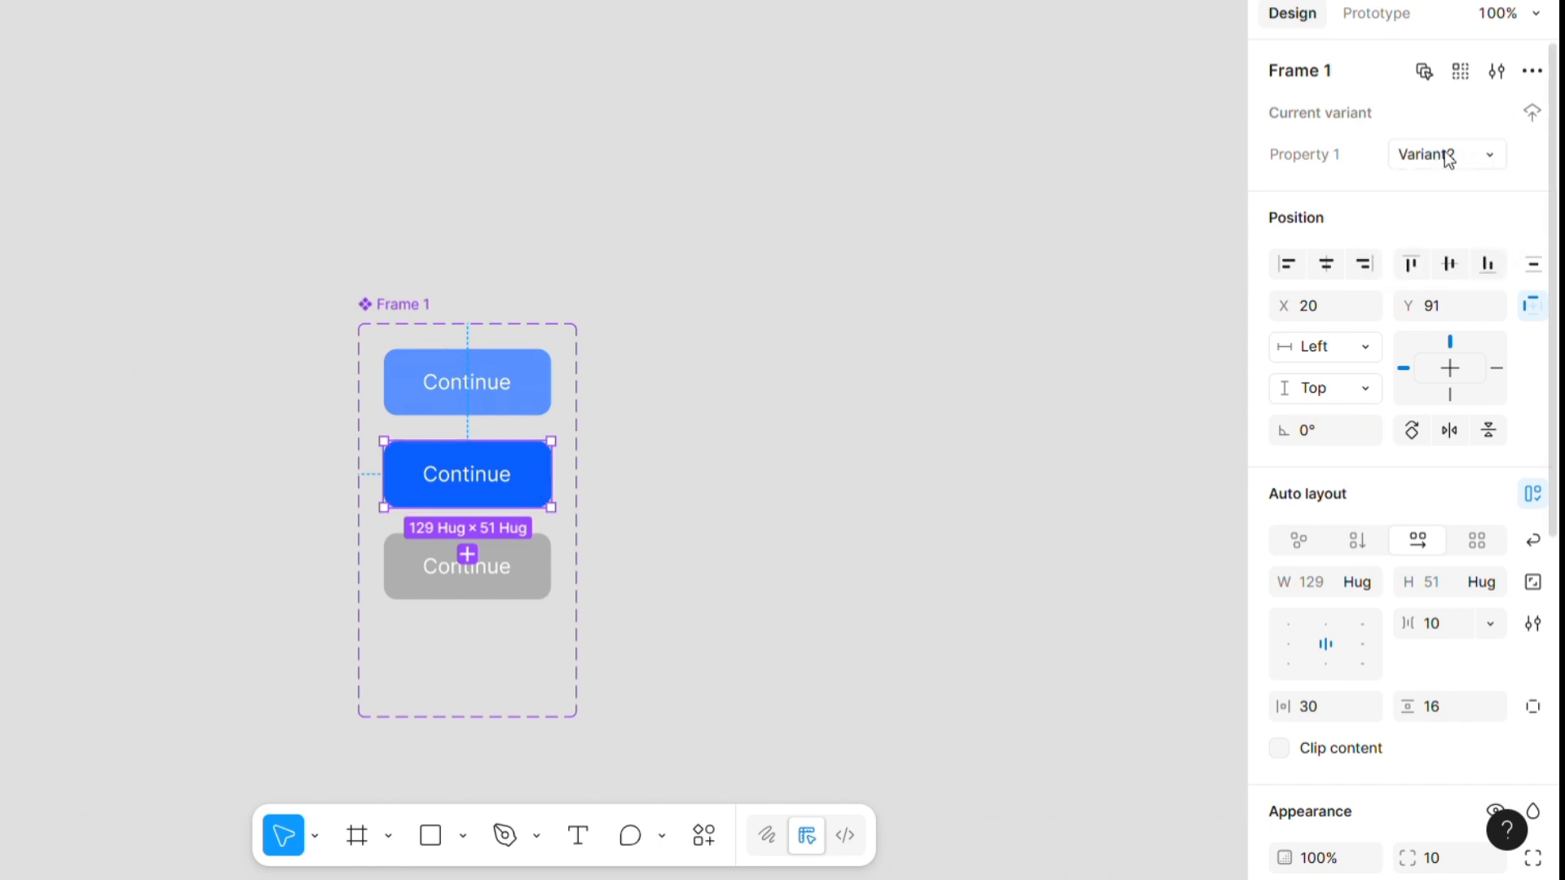
pyautogui.click(1449, 157)
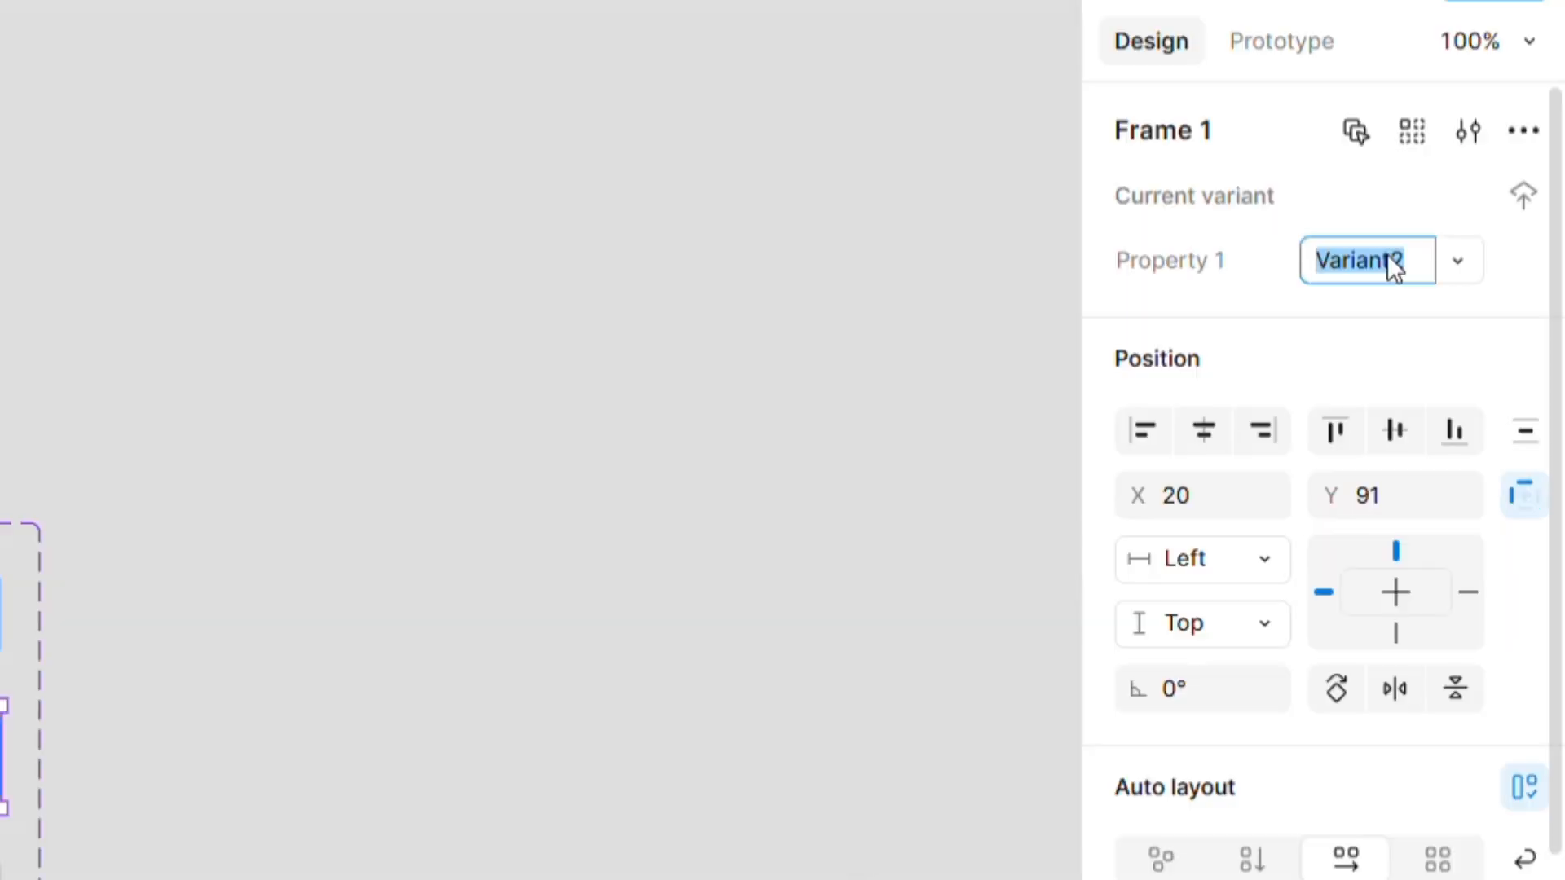
pyautogui.write('slelected')
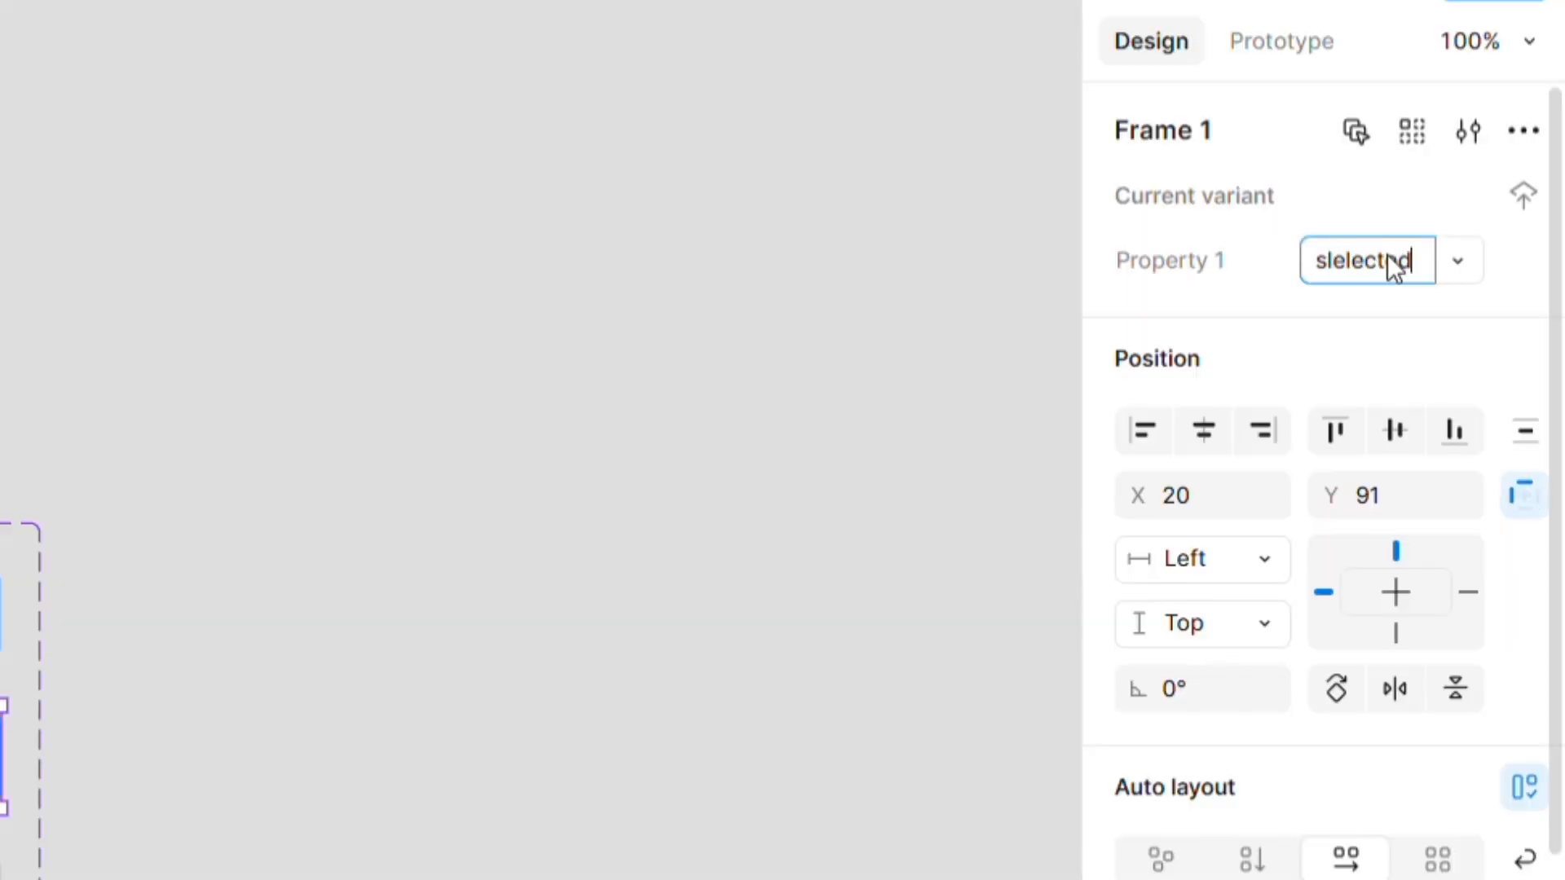
pyautogui.click(796, 367)
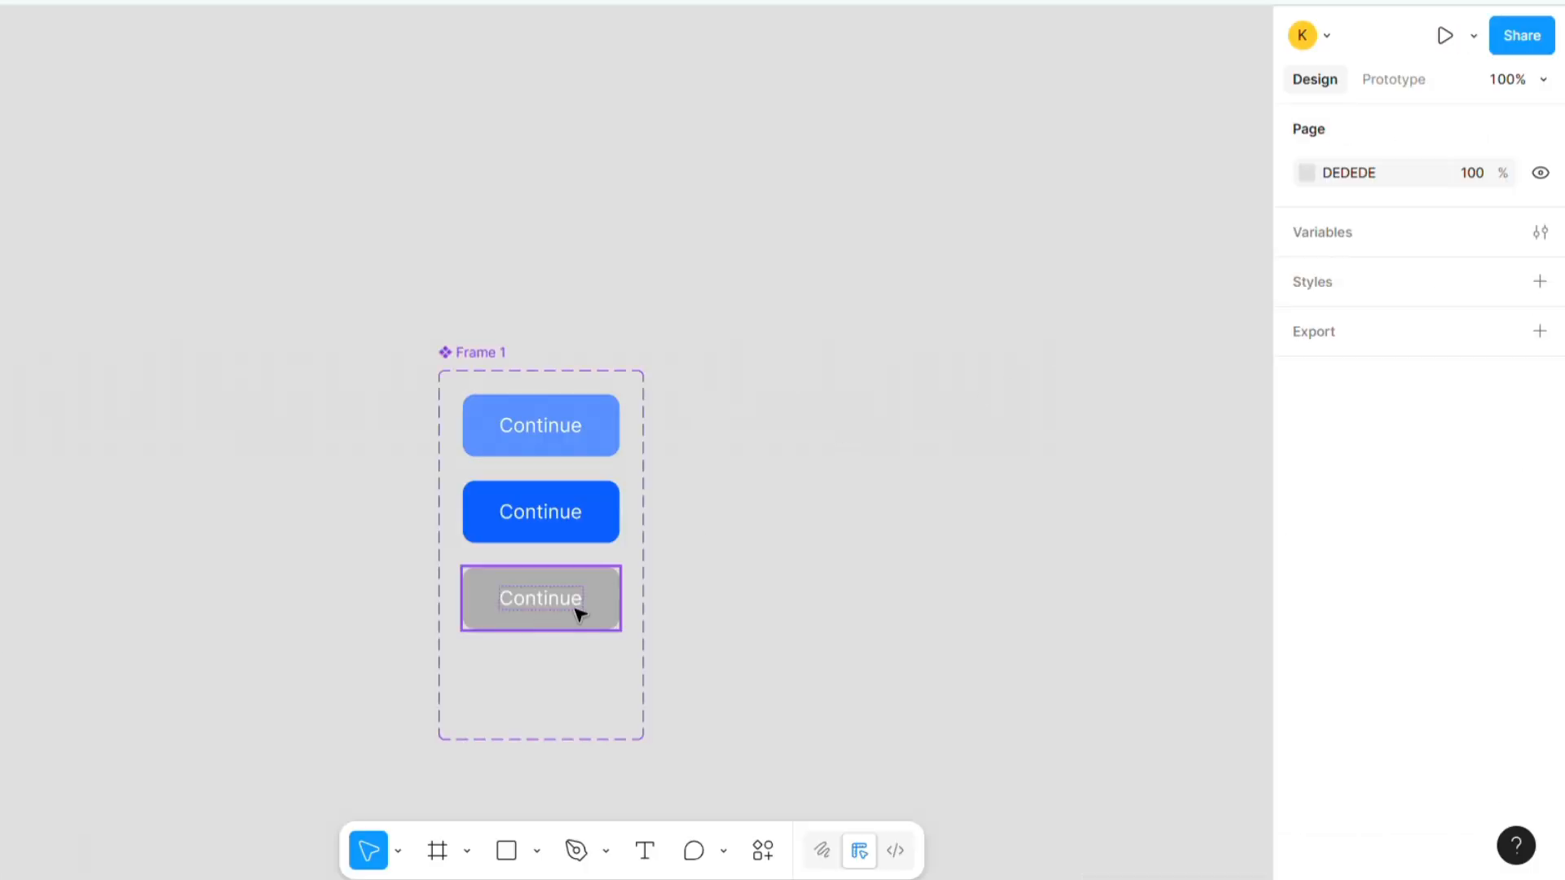
# - Rename the Property 1 value of the grey third variant as deselected
pyautogui.click(630, 603)
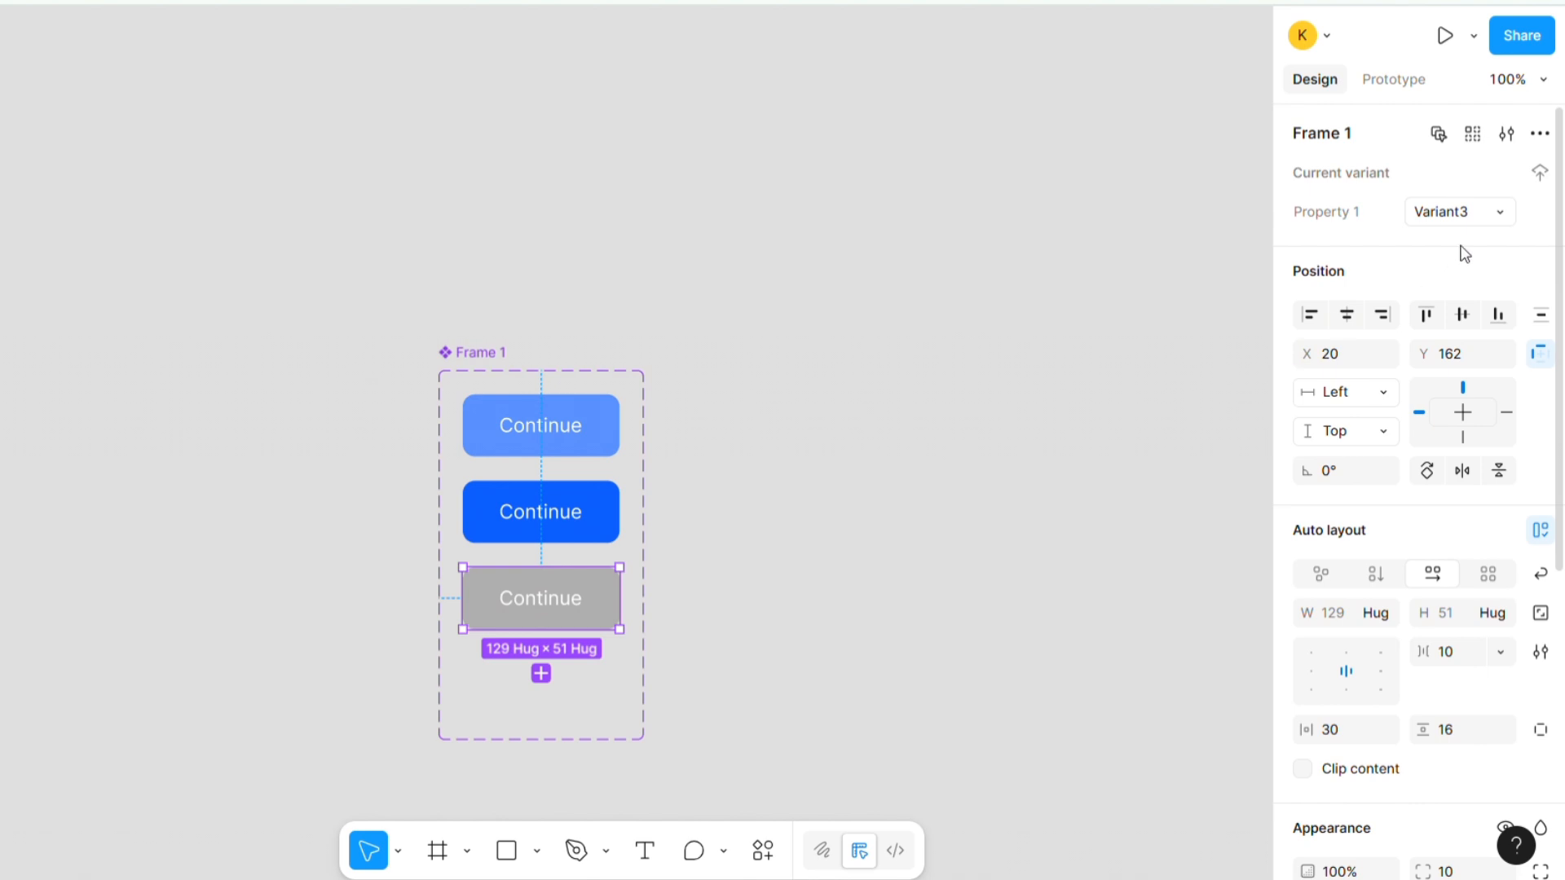
pyautogui.click(1496, 214)
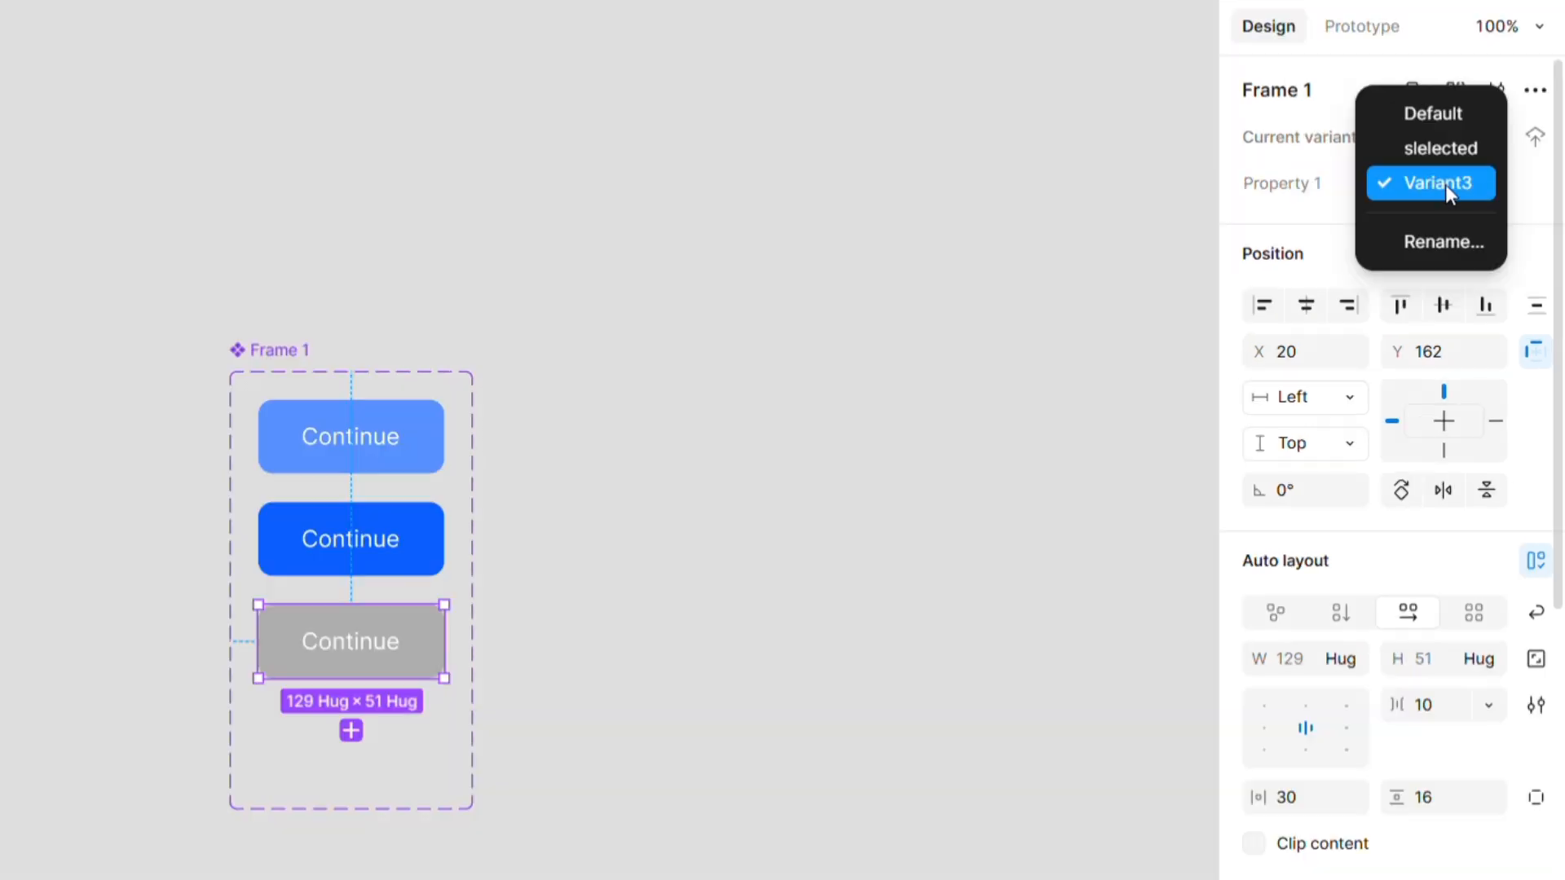
pyautogui.click(1445, 184)
pyautogui.click(1425, 186)
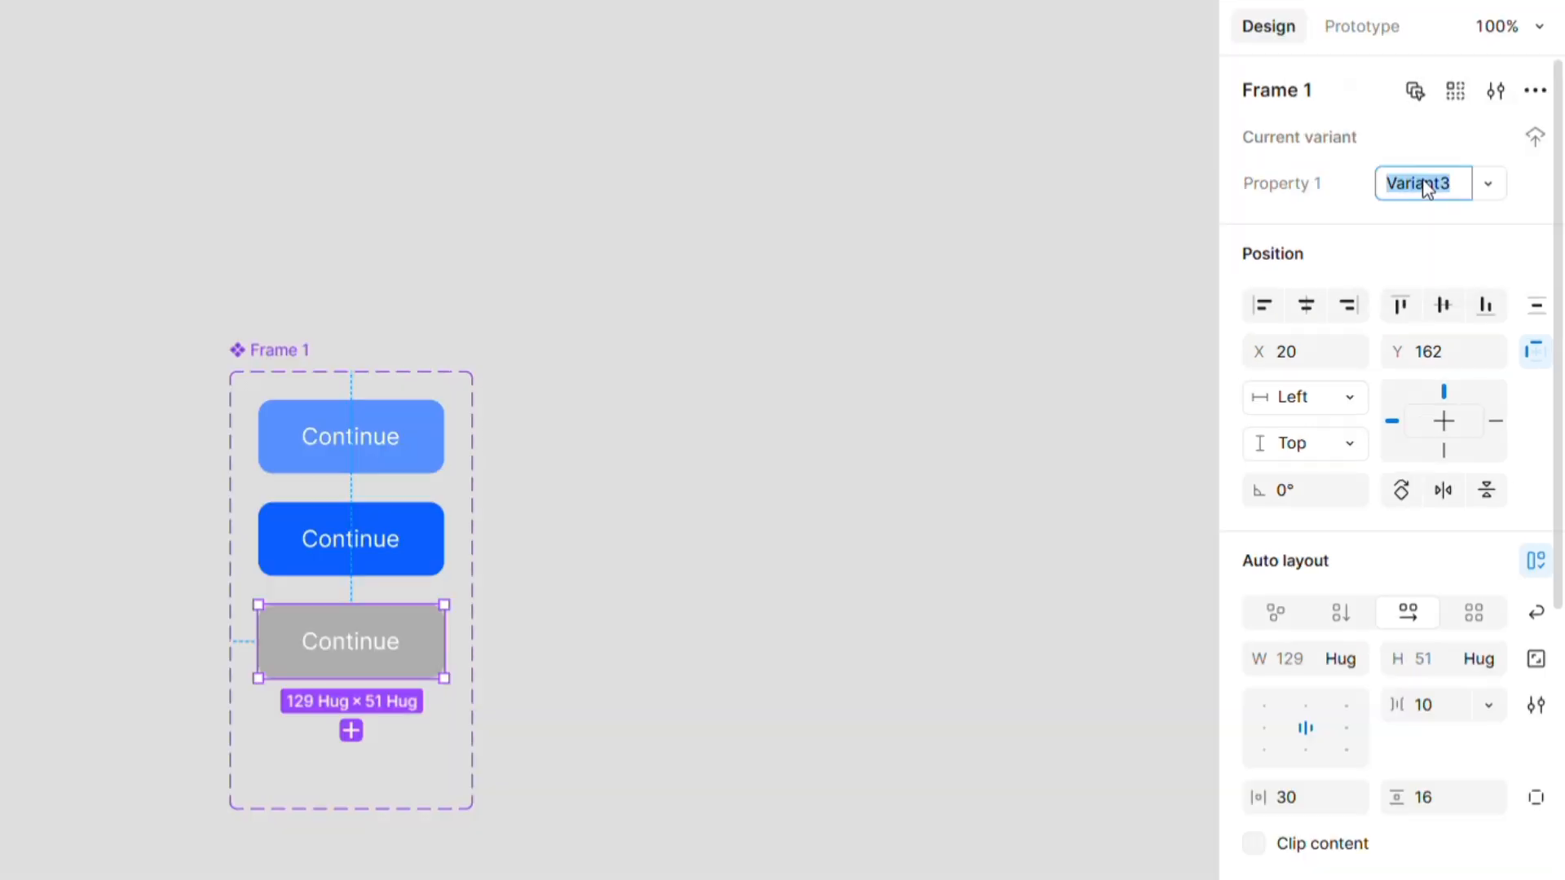
pyautogui.write('deselected')
pyautogui.click(1011, 349)
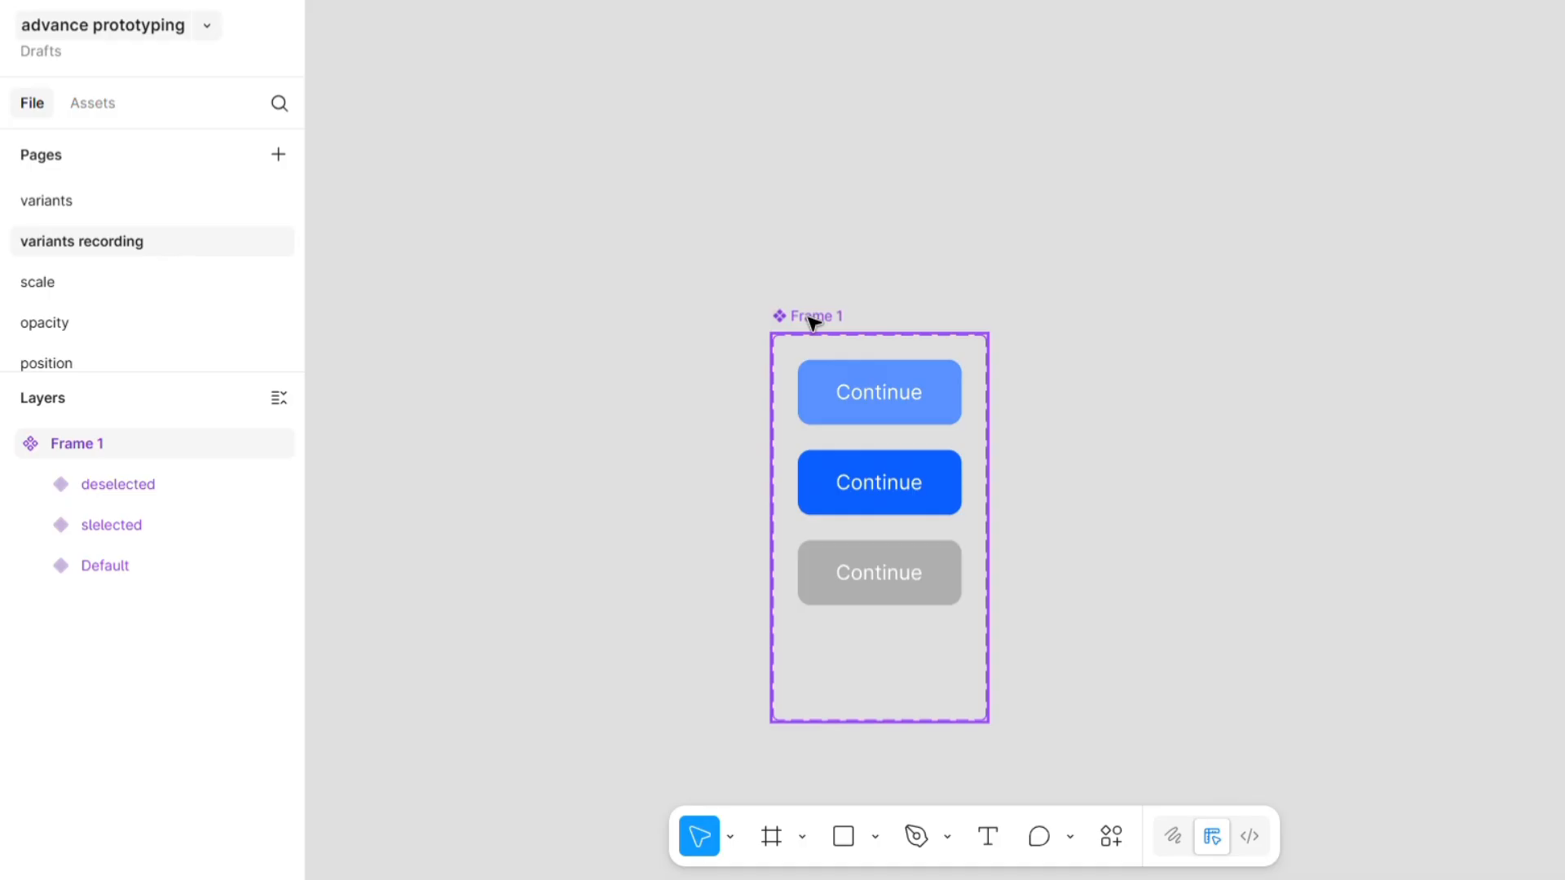
# - Move the Frame 1 component set up and to the left on the canvas, and place the Frame 1 asset from the variants page beside it
pyautogui.moveTo(814, 322); pyautogui.dragTo(591, 227)
pyautogui.click(766, 192)
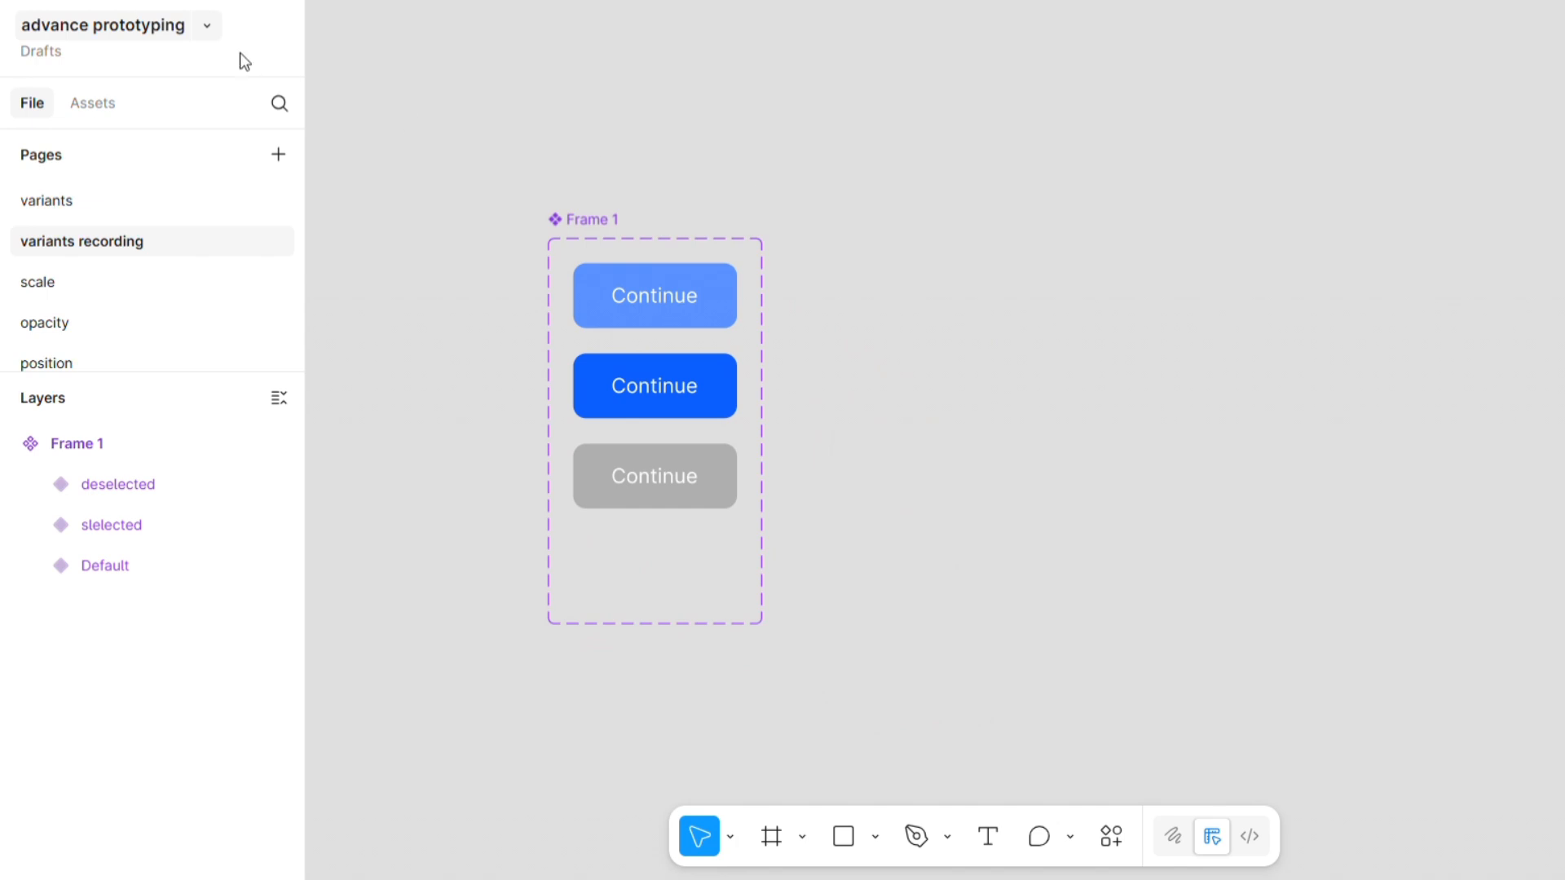
pyautogui.click(106, 110)
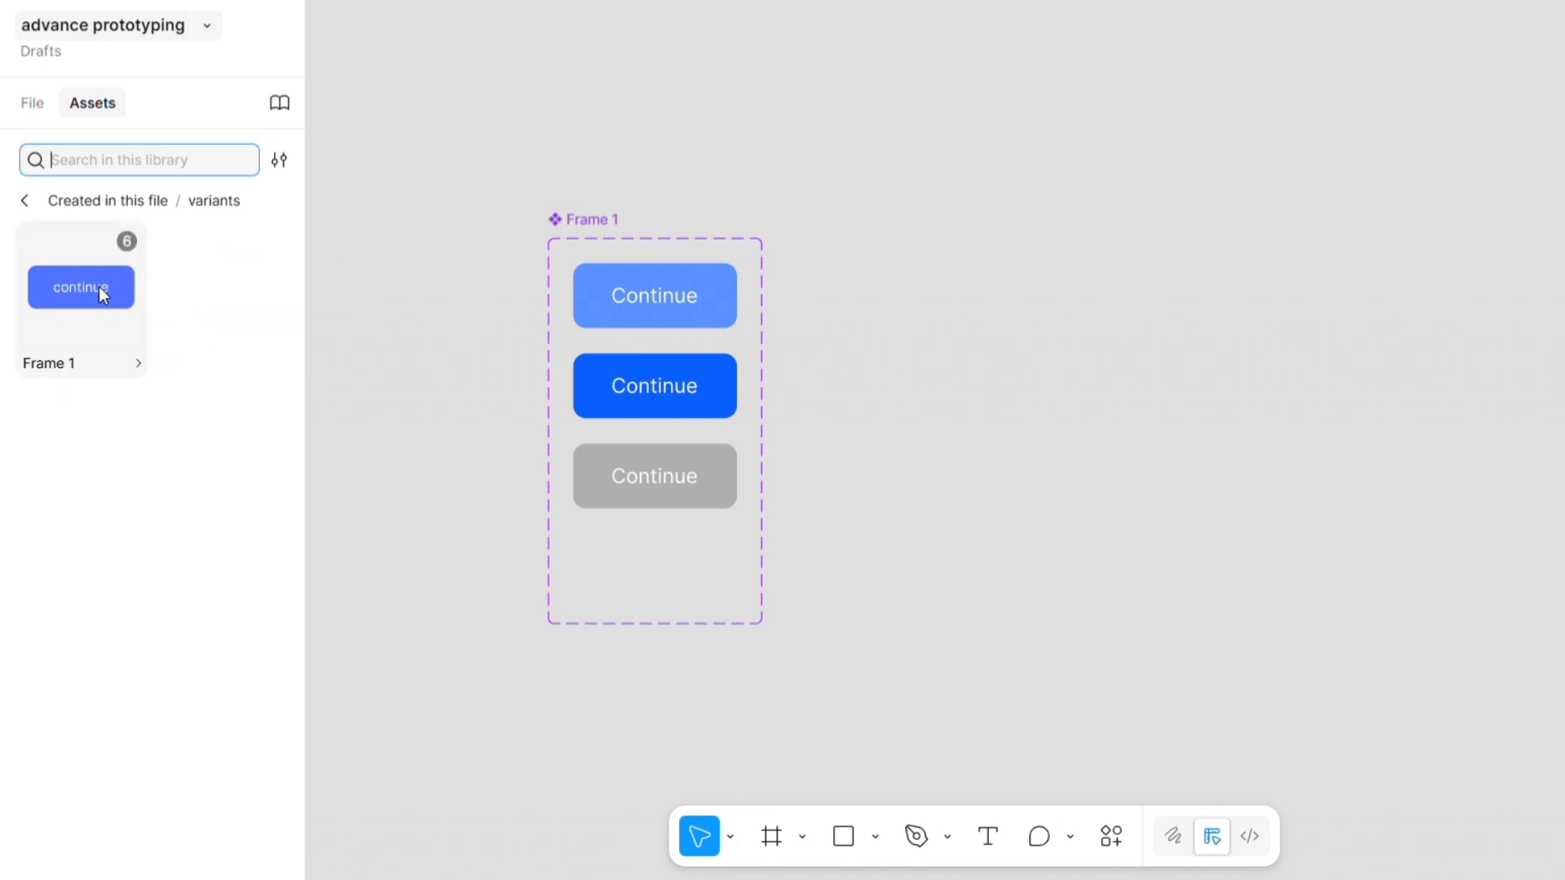
pyautogui.moveTo(81, 299); pyautogui.dragTo(1119, 342)
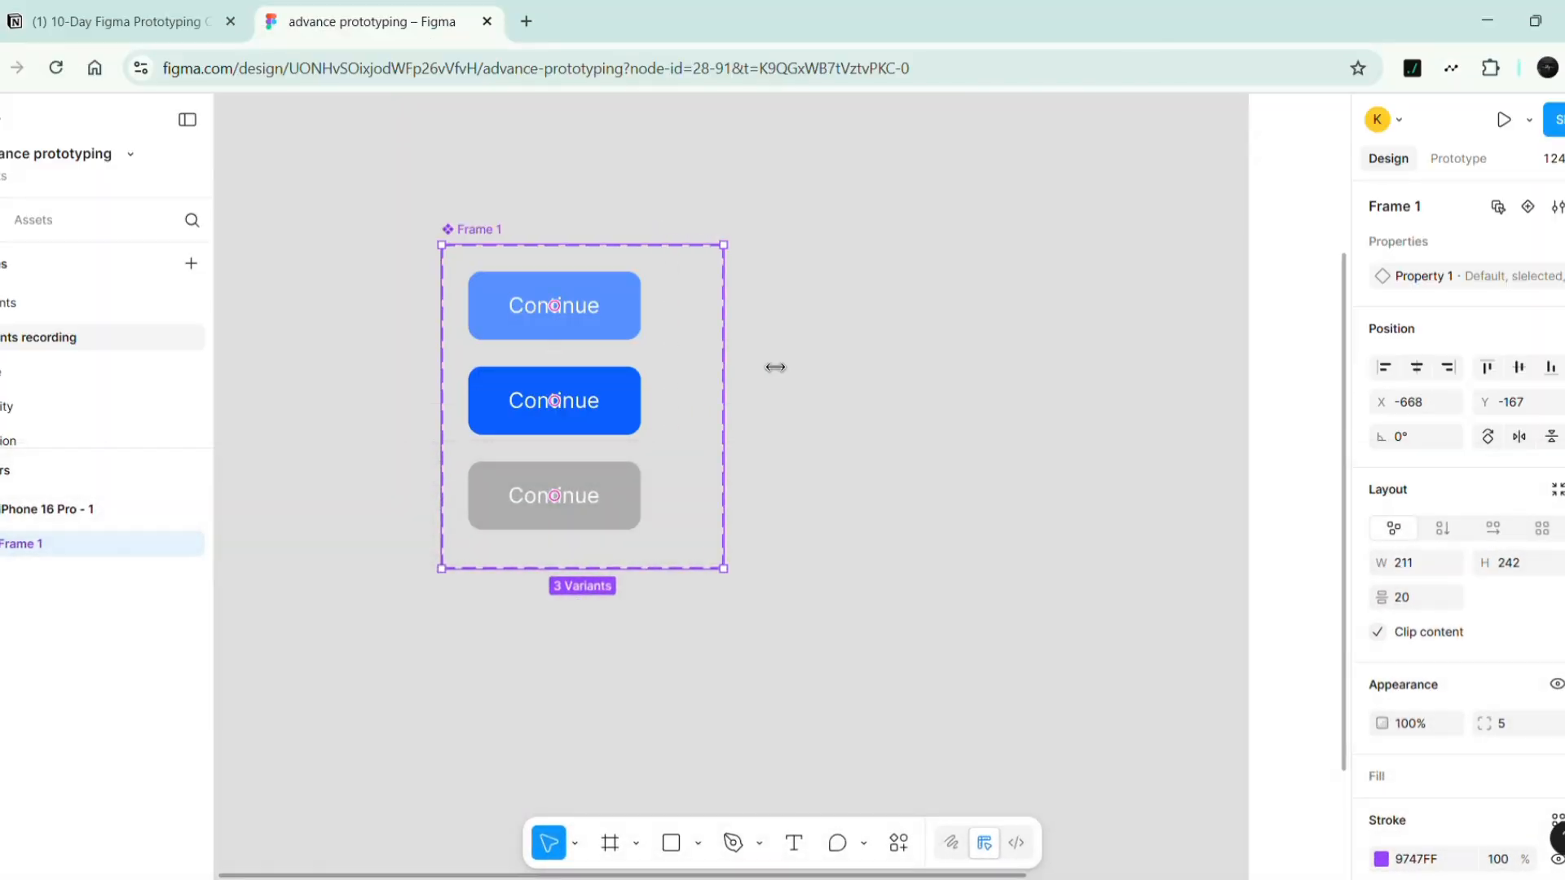
# - Enlarge the Frame 1 component set to a width of about 365 and extend it downward
pyautogui.moveTo(772, 363); pyautogui.dragTo(945, 369)
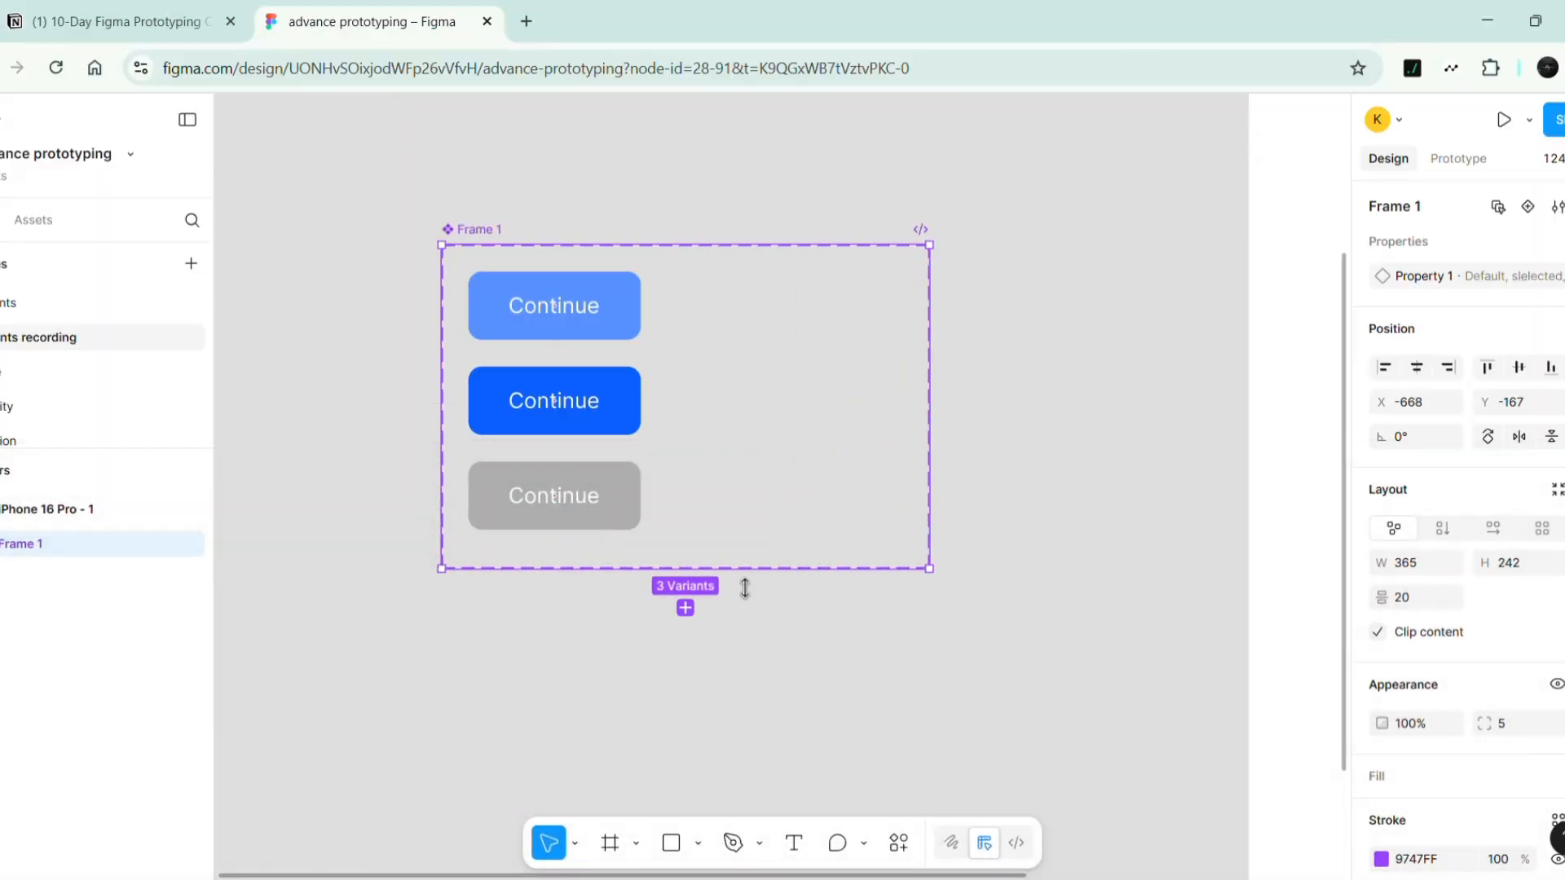
pyautogui.moveTo(744, 590); pyautogui.dragTo(751, 781)
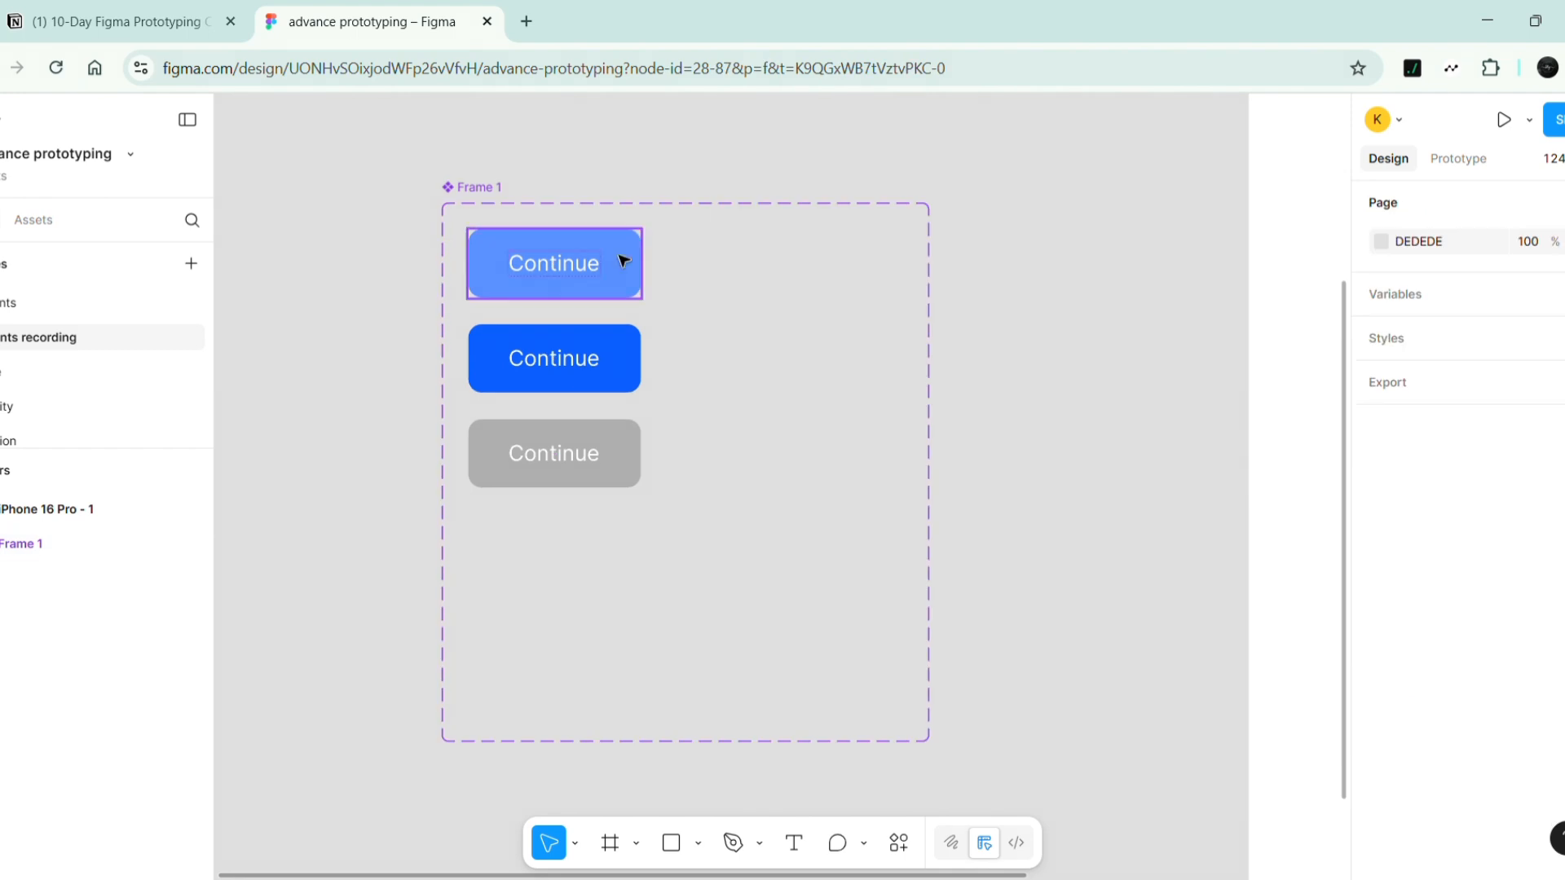
# - Duplicate the Default, slelected and deselected variants together inside the Frame 1 component set
pyautogui.click(633, 279)
pyautogui.keyDown('shift'); pyautogui.click(629, 339); pyautogui.keyUp('shift')
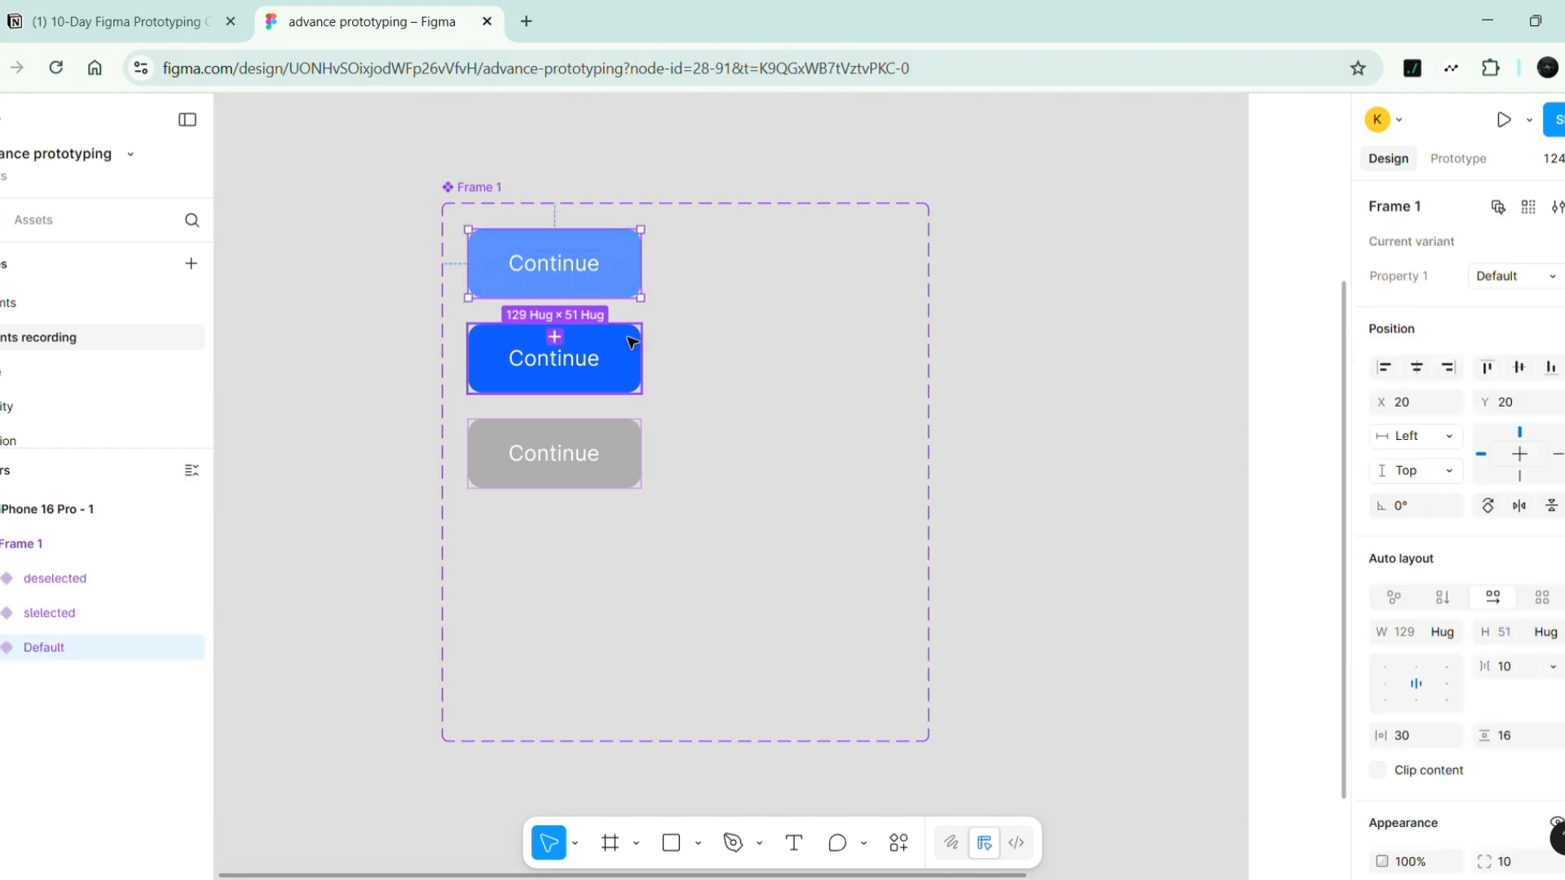
pyautogui.keyDown('shift'); pyautogui.click(635, 481); pyautogui.keyUp('shift')
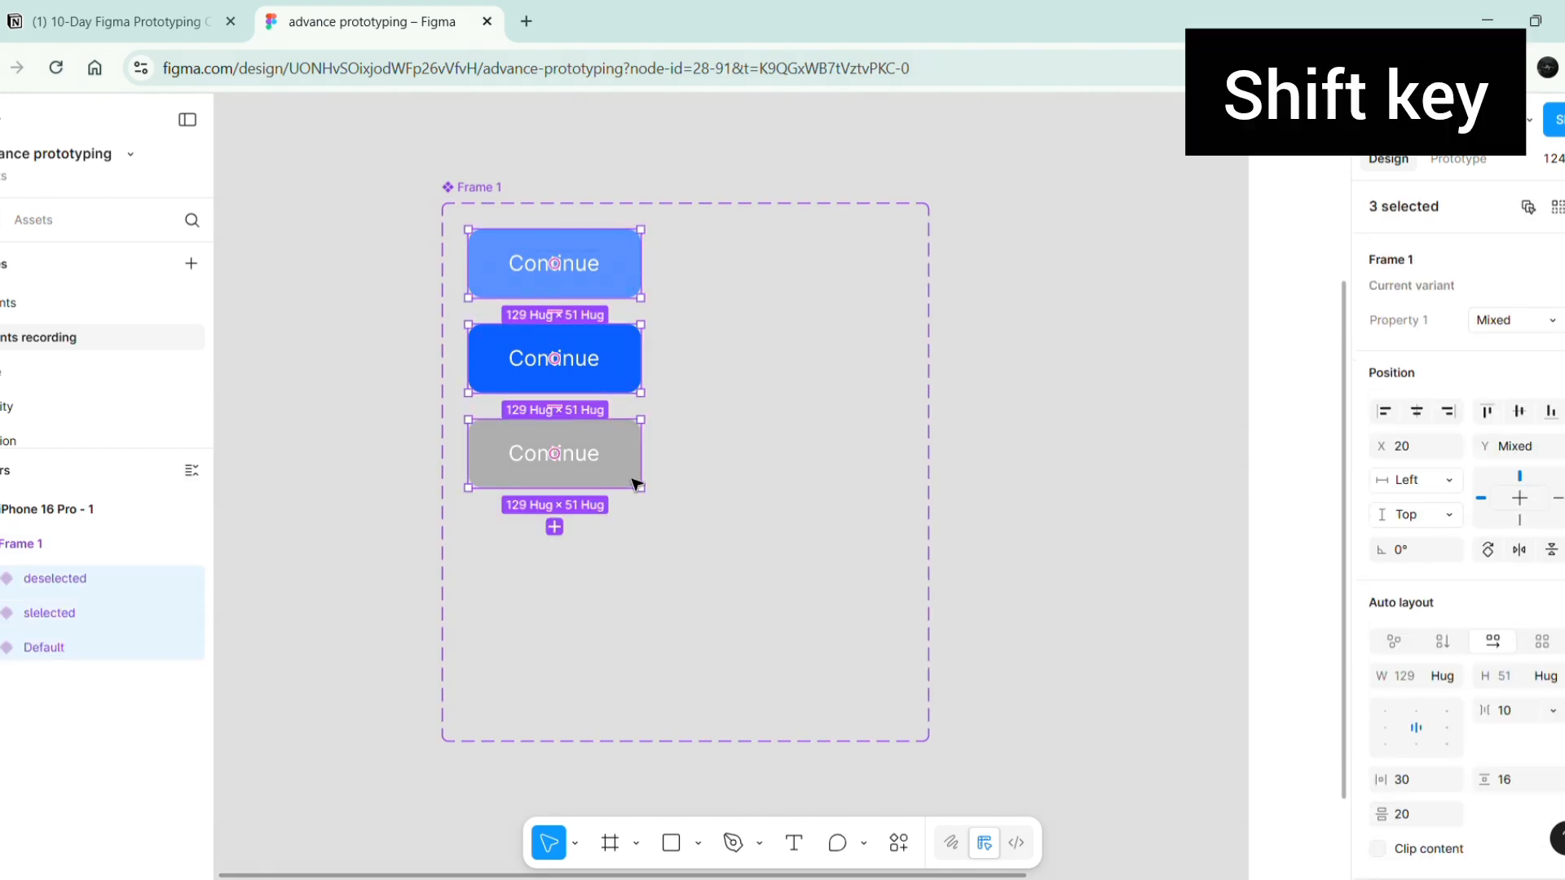
pyautogui.hotkey('ctrl', 'd')
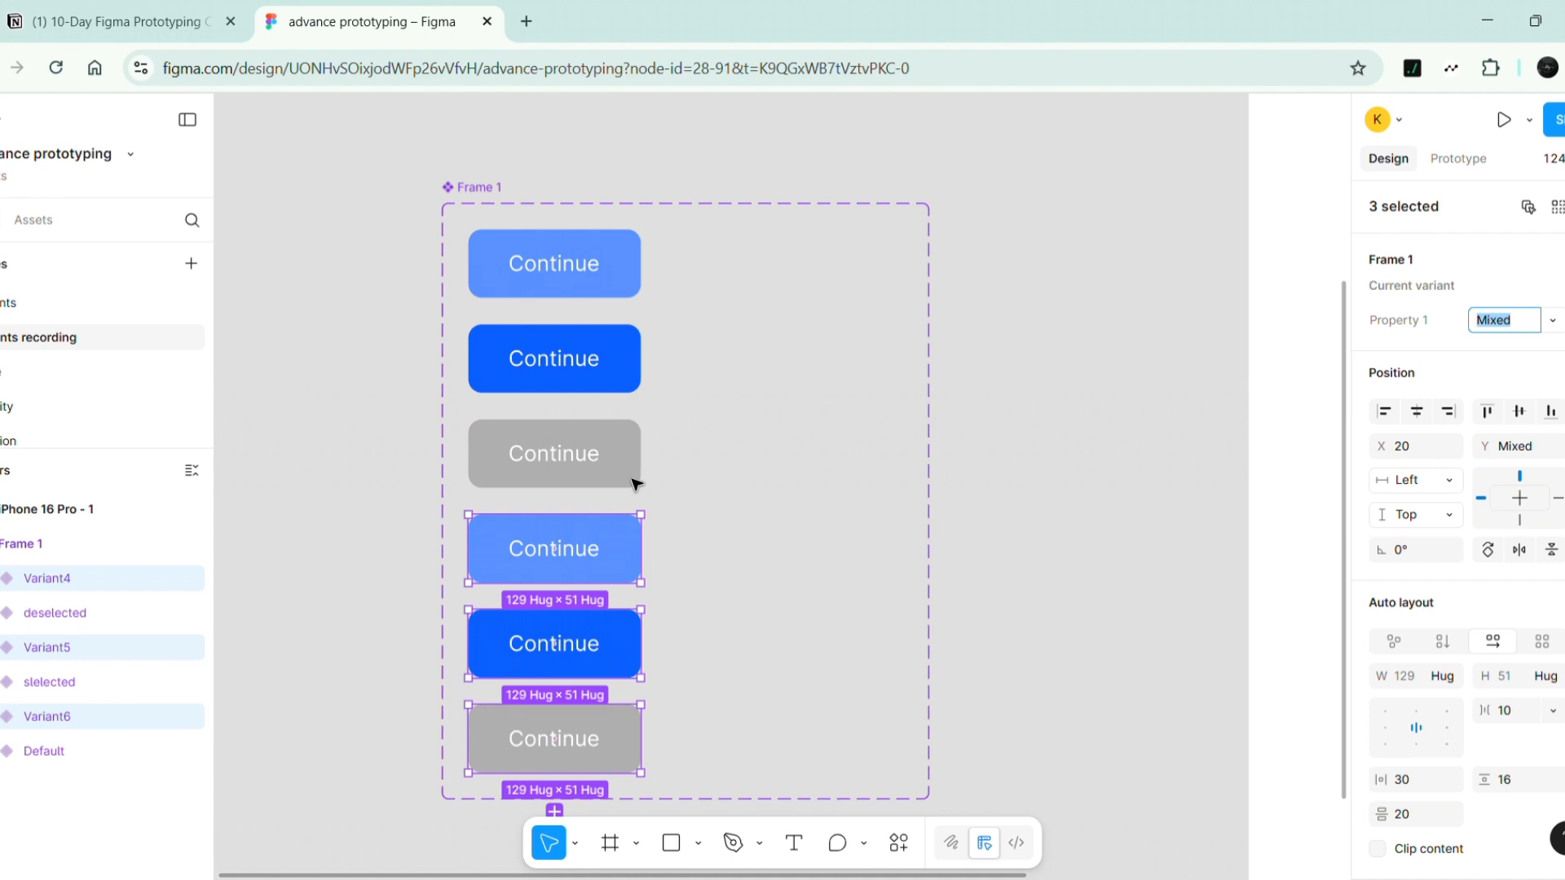
pyautogui.click(716, 521)
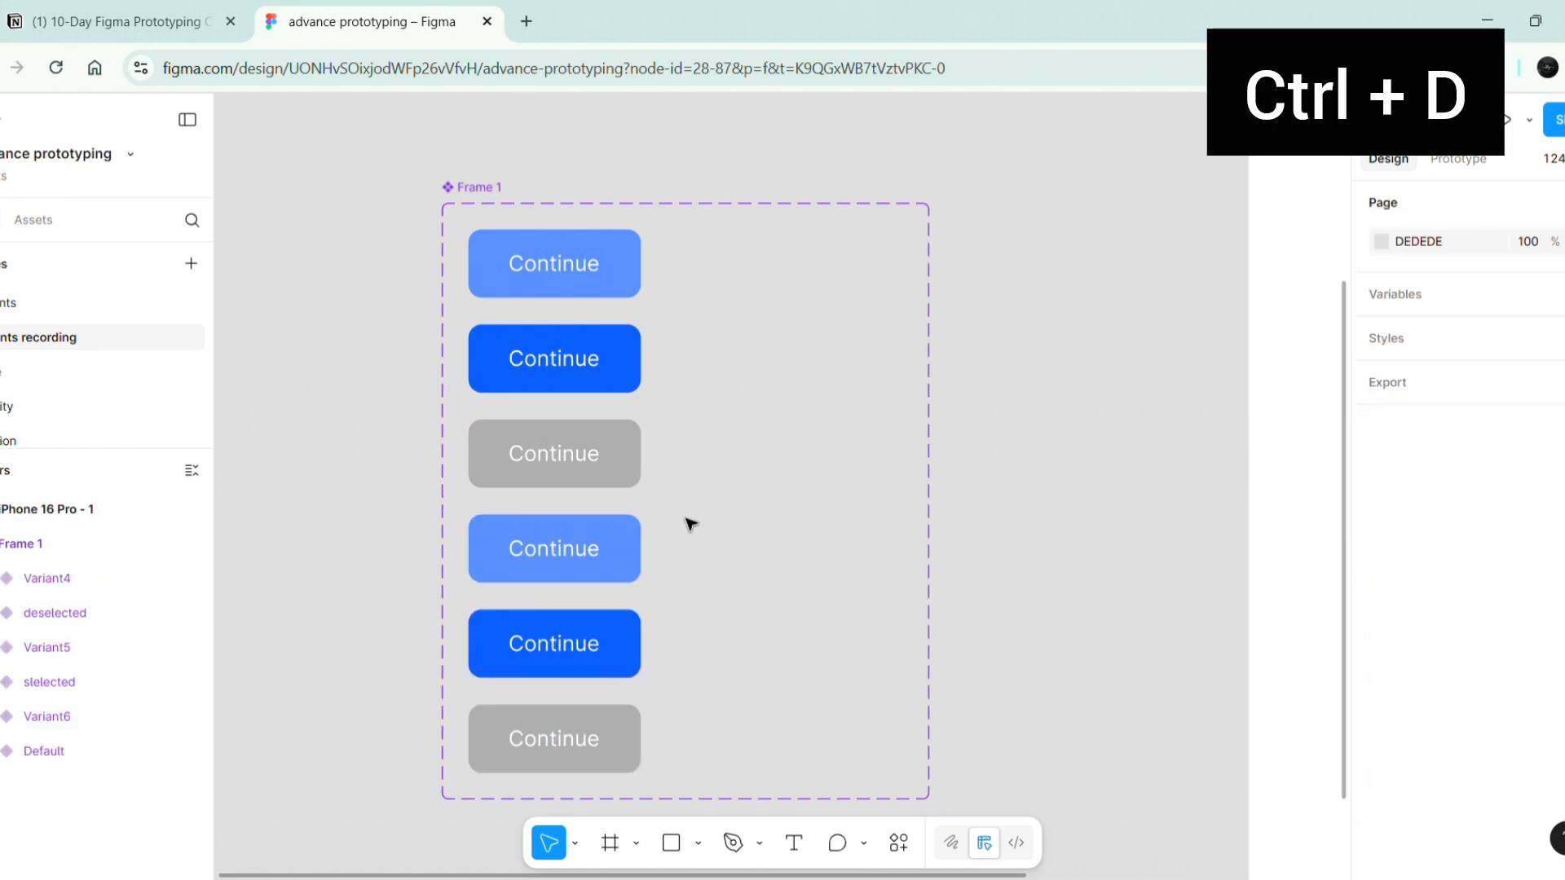
# - Move the three duplicated variants into a second column at X 177, level with the original variants
pyautogui.moveTo(673, 522); pyautogui.dragTo(575, 721)
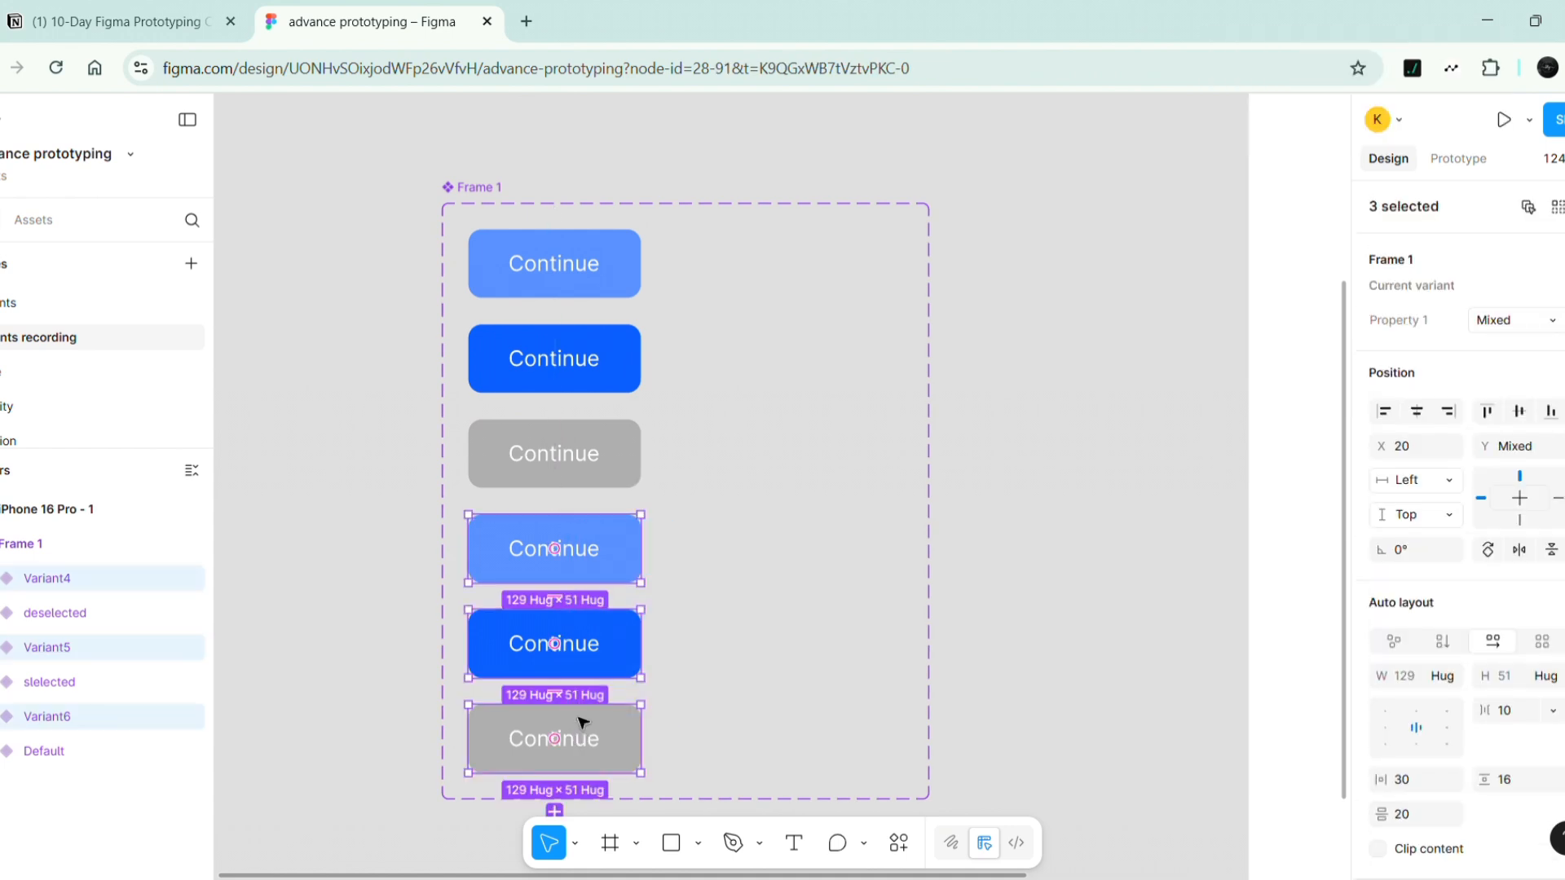
pyautogui.moveTo(598, 668); pyautogui.dragTo(788, 355)
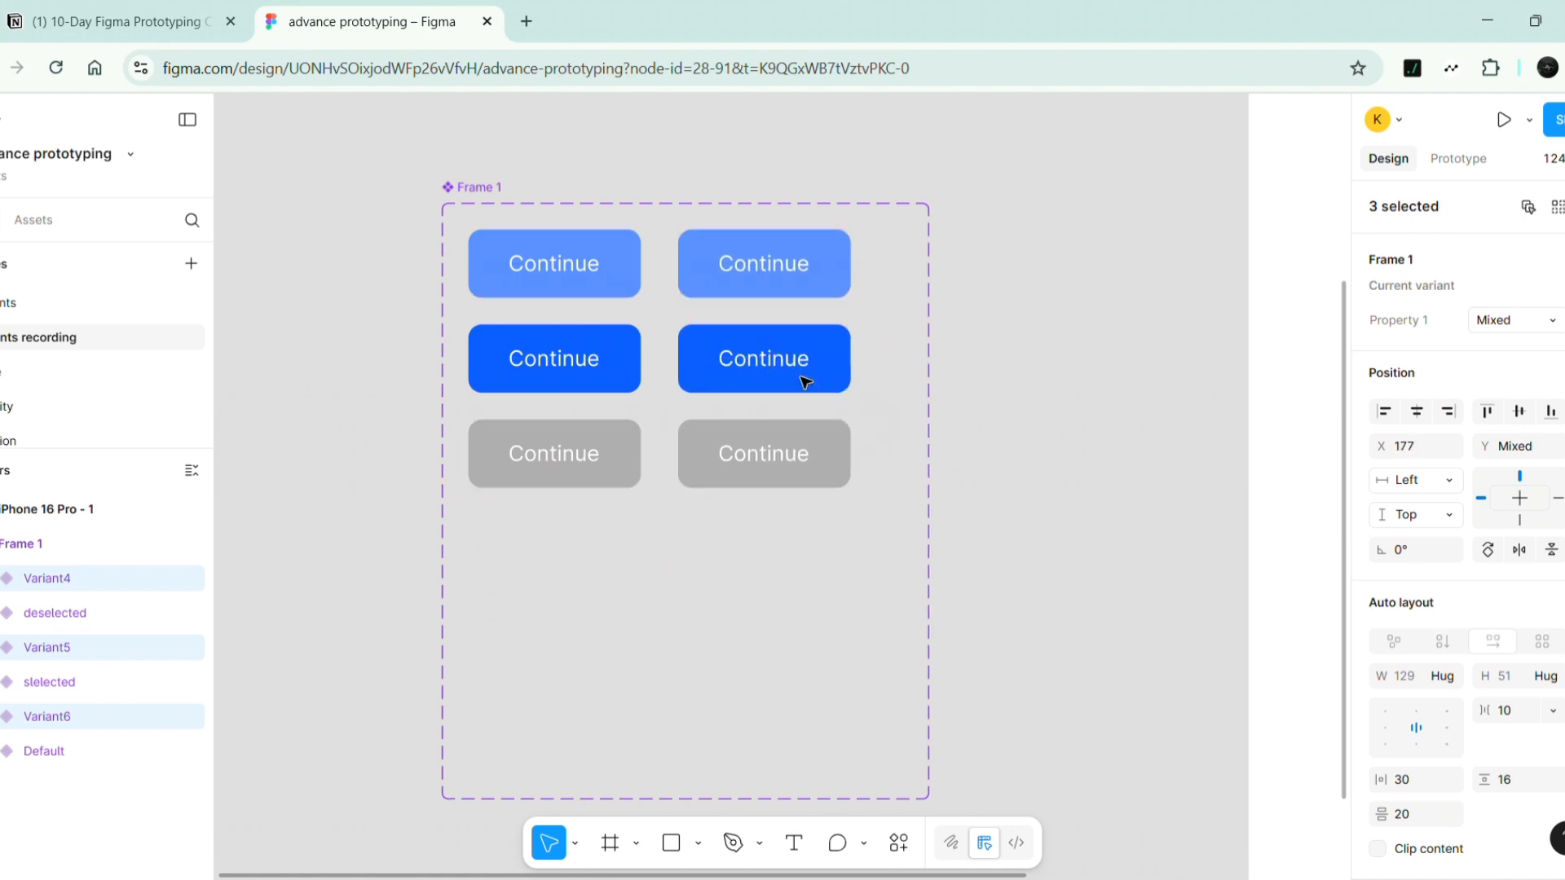
pyautogui.click(805, 540)
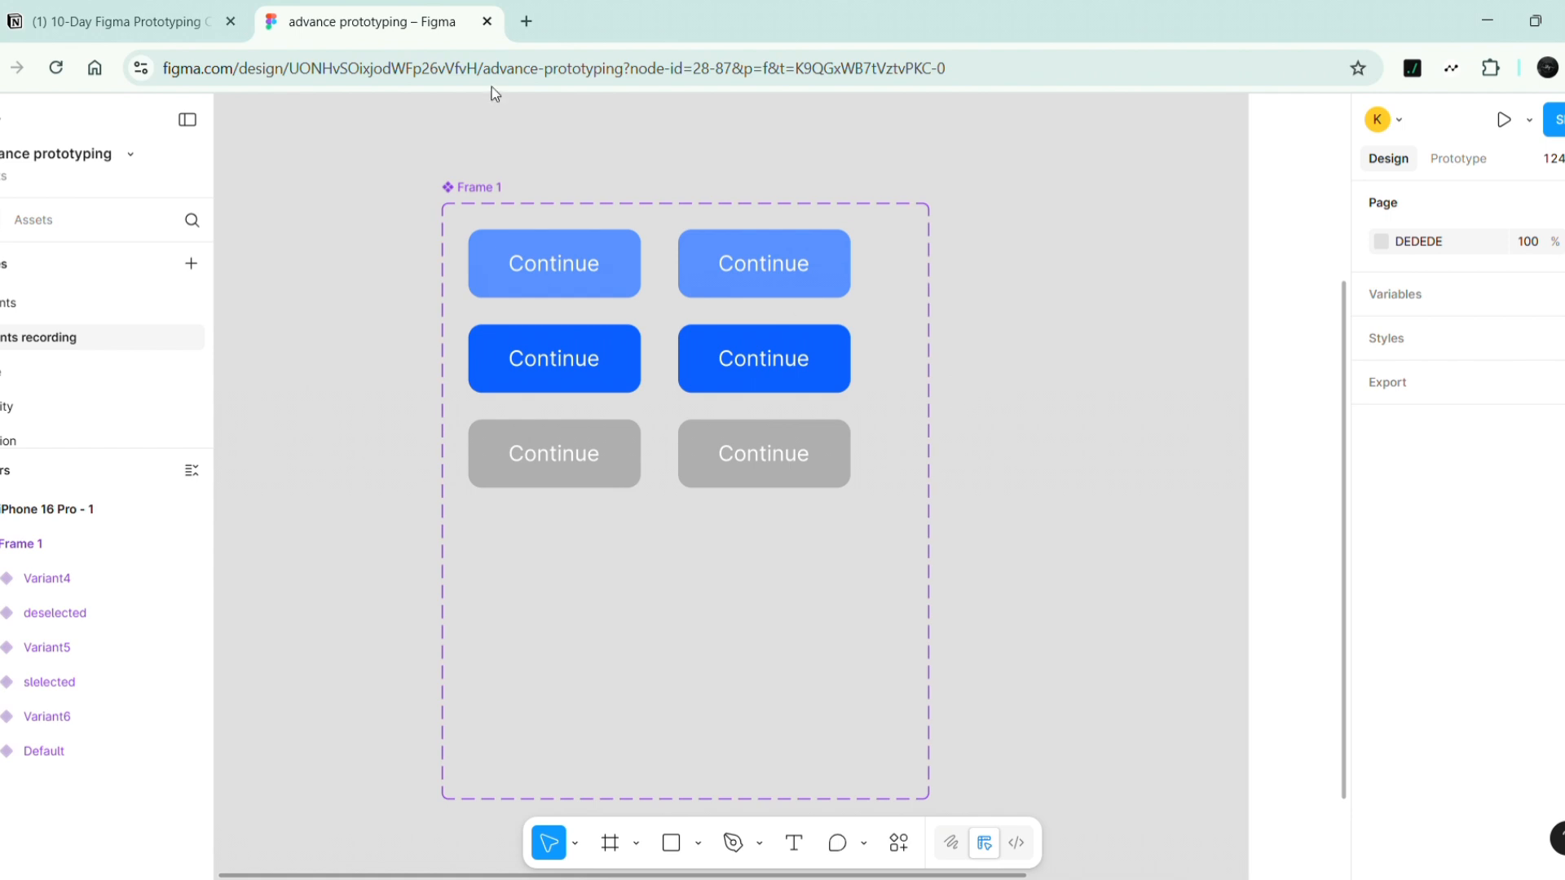
# - Shorten the Frame 1 component set to a height of about 284, keeping its width
pyautogui.click(497, 188)
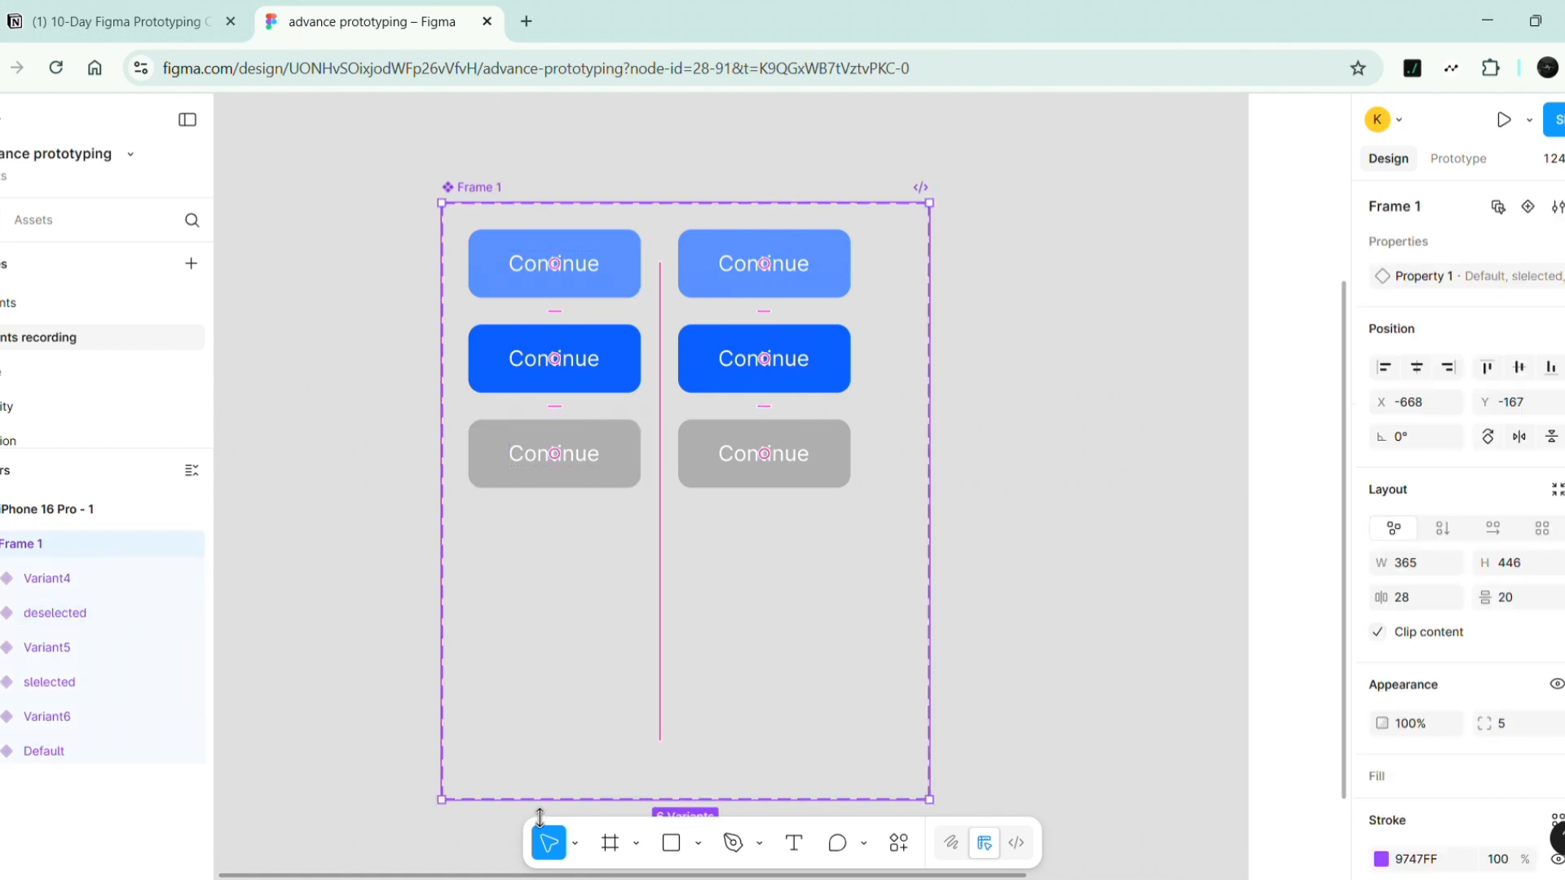
pyautogui.moveTo(571, 800); pyautogui.dragTo(576, 598)
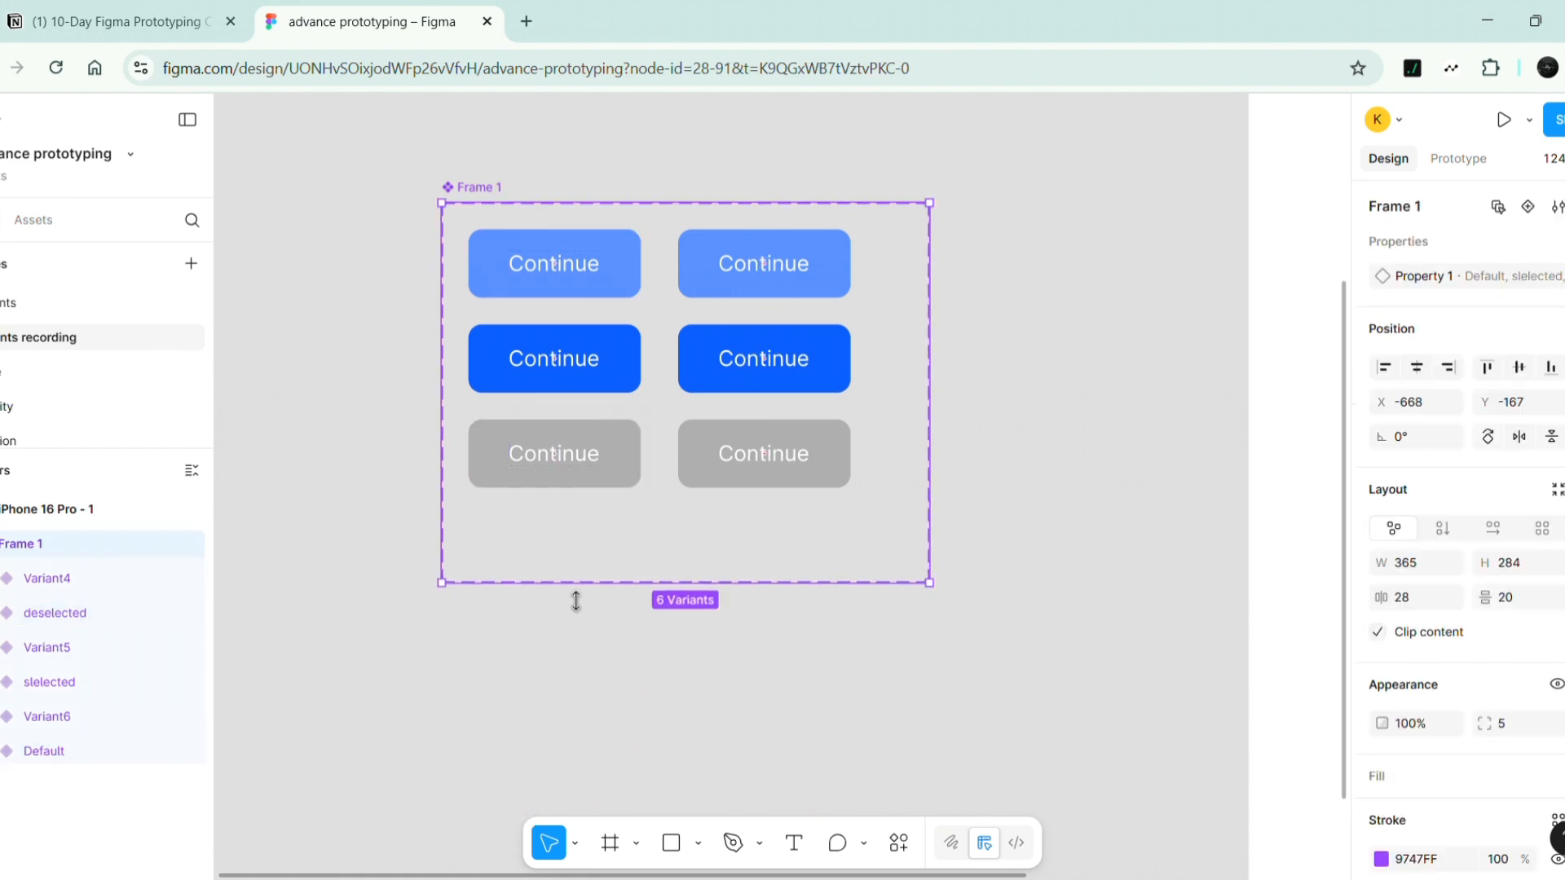
pyautogui.click(401, 545)
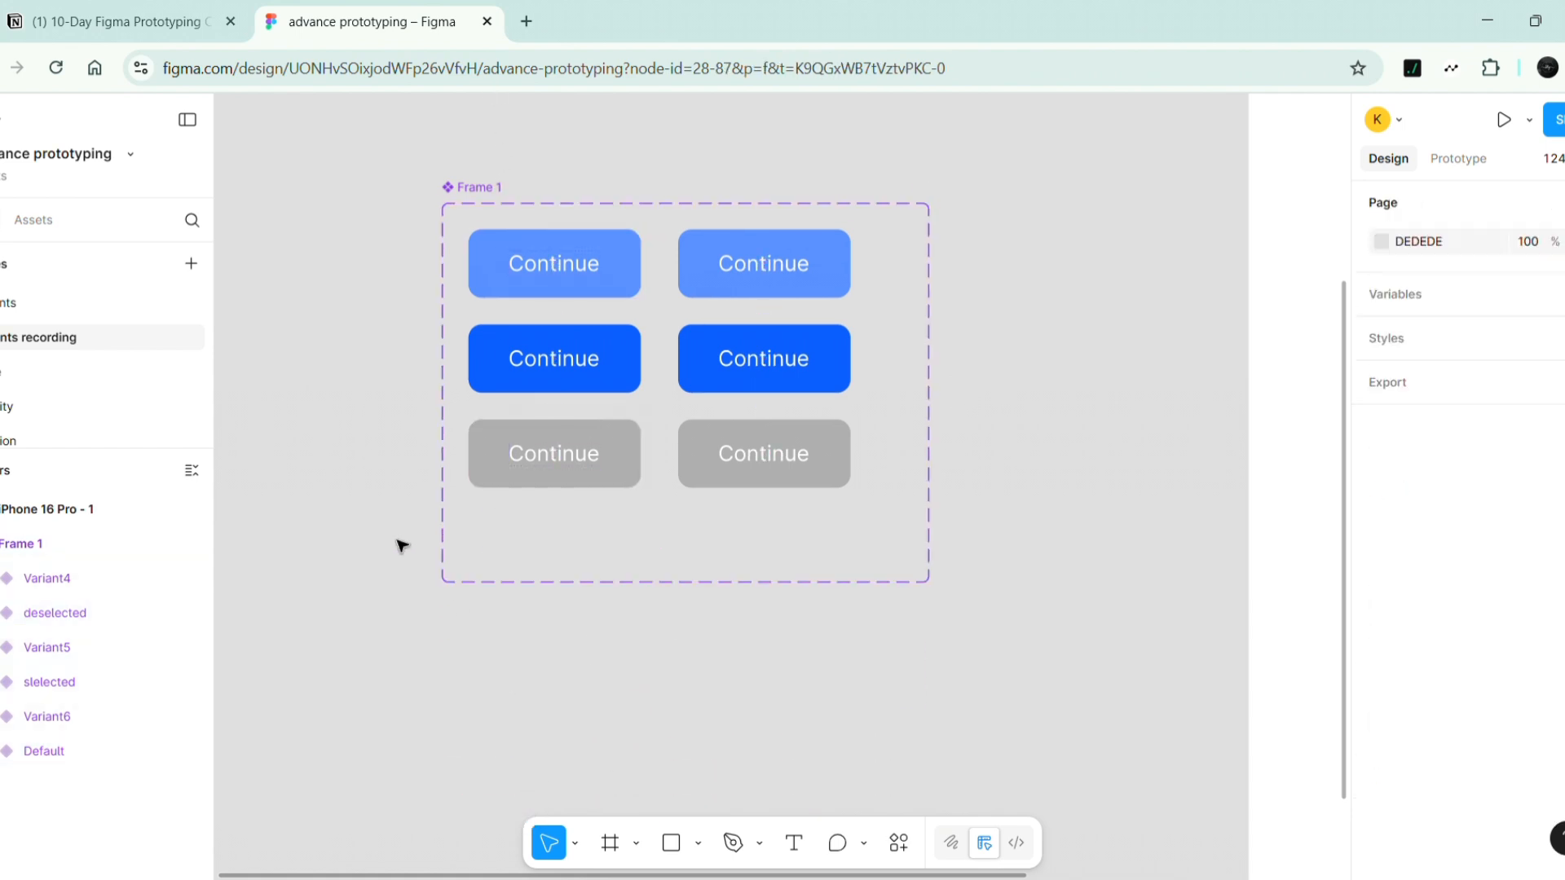
# - Insert the filled Arrow outward icon from the Material Design Icons plugin and place it on the empty canvas beside the component set
pyautogui.click(900, 844)
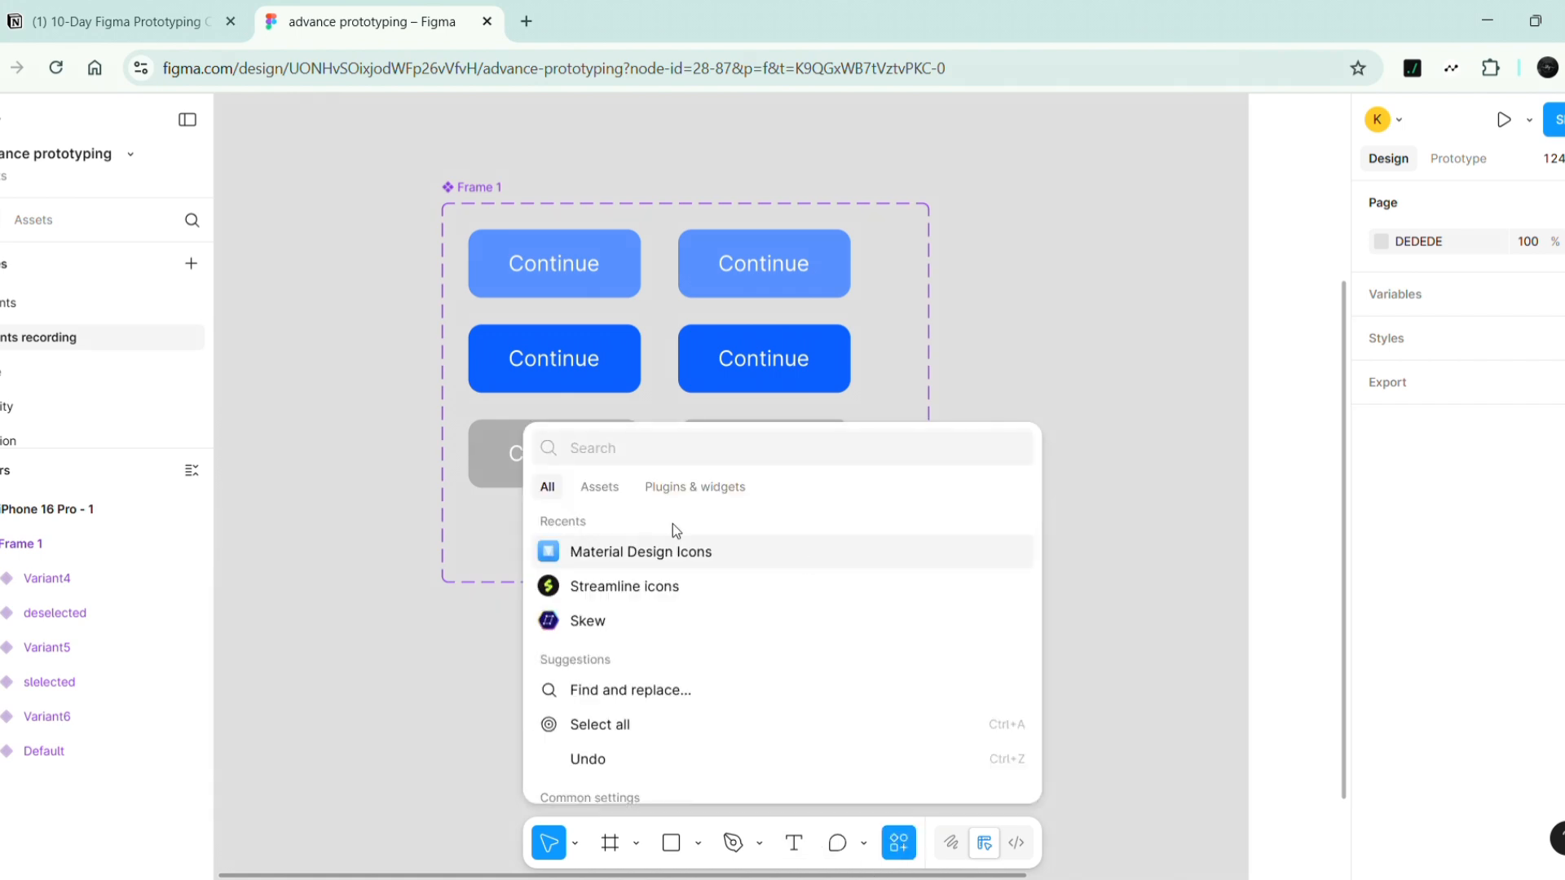
pyautogui.click(685, 554)
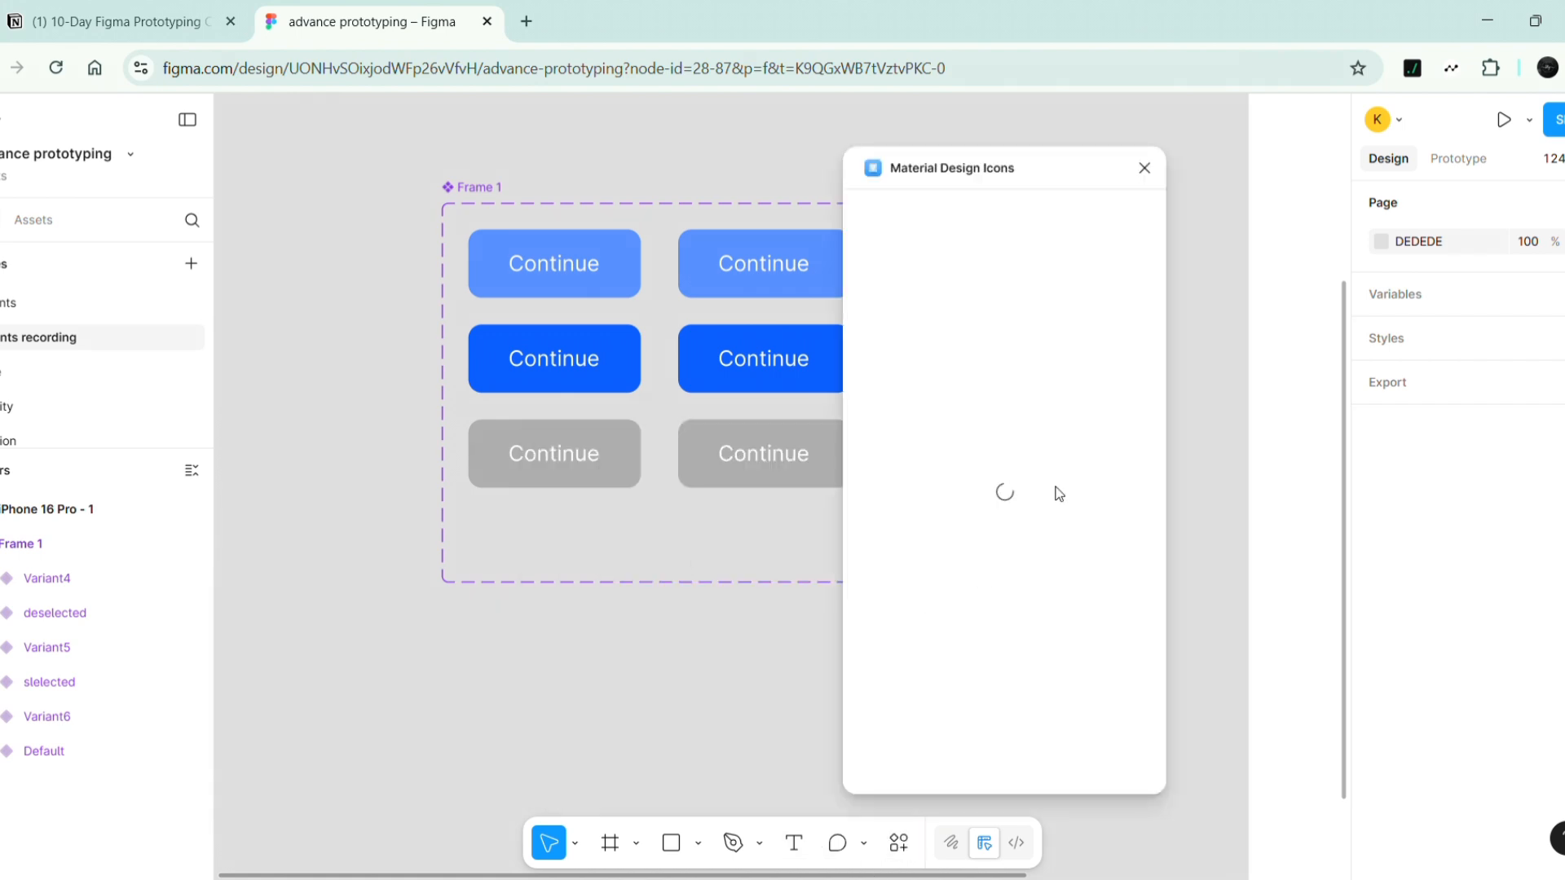
pyautogui.moveTo(879, 640); pyautogui.dragTo(775, 597)
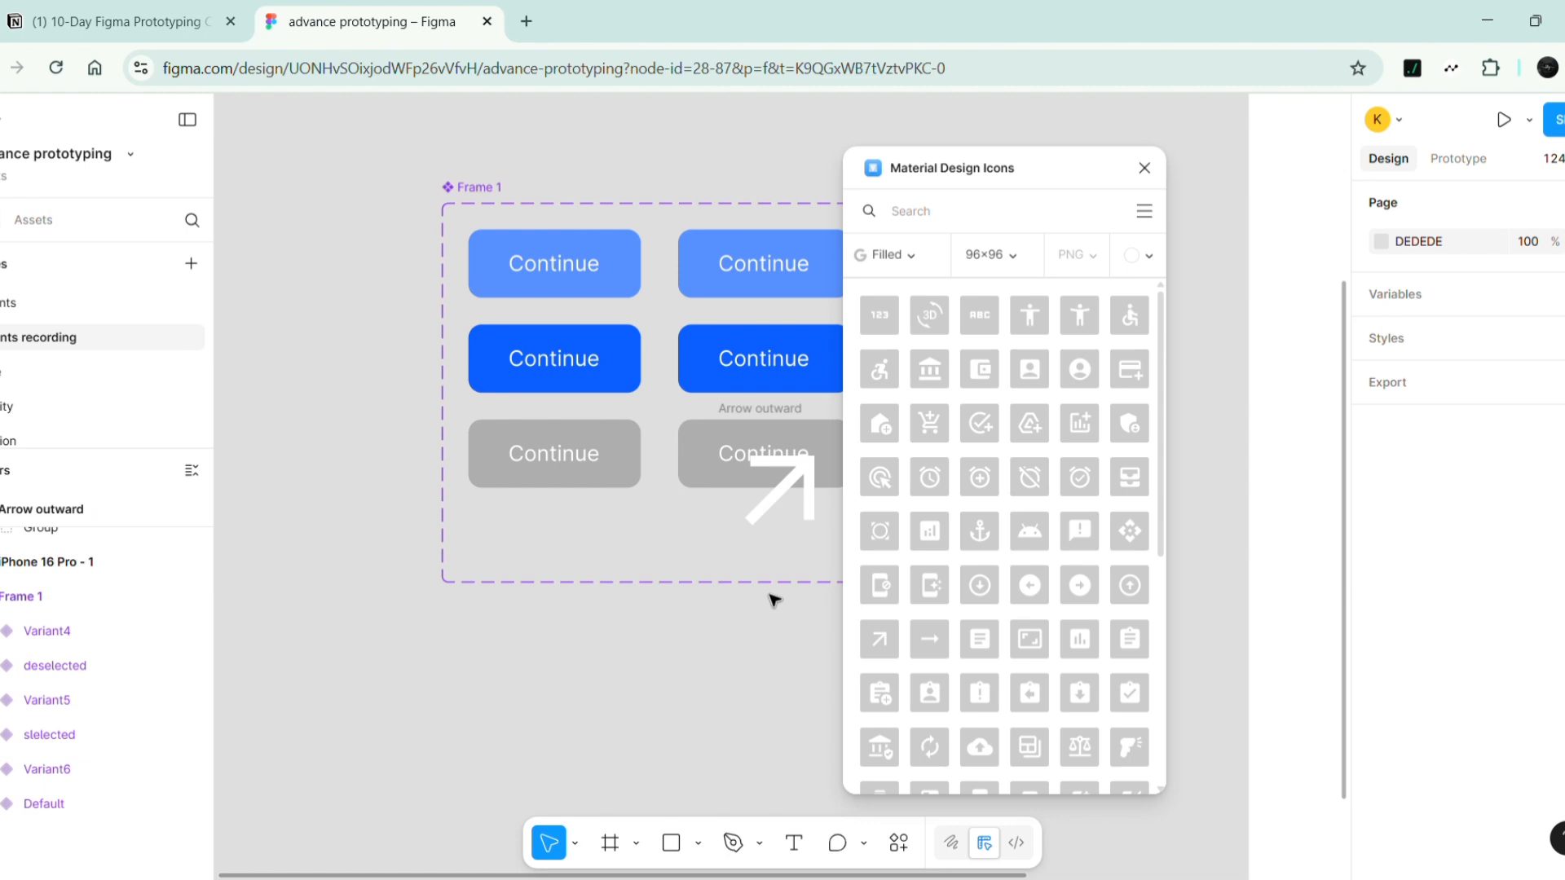
pyautogui.click(1144, 169)
pyautogui.moveTo(777, 410); pyautogui.dragTo(1095, 446)
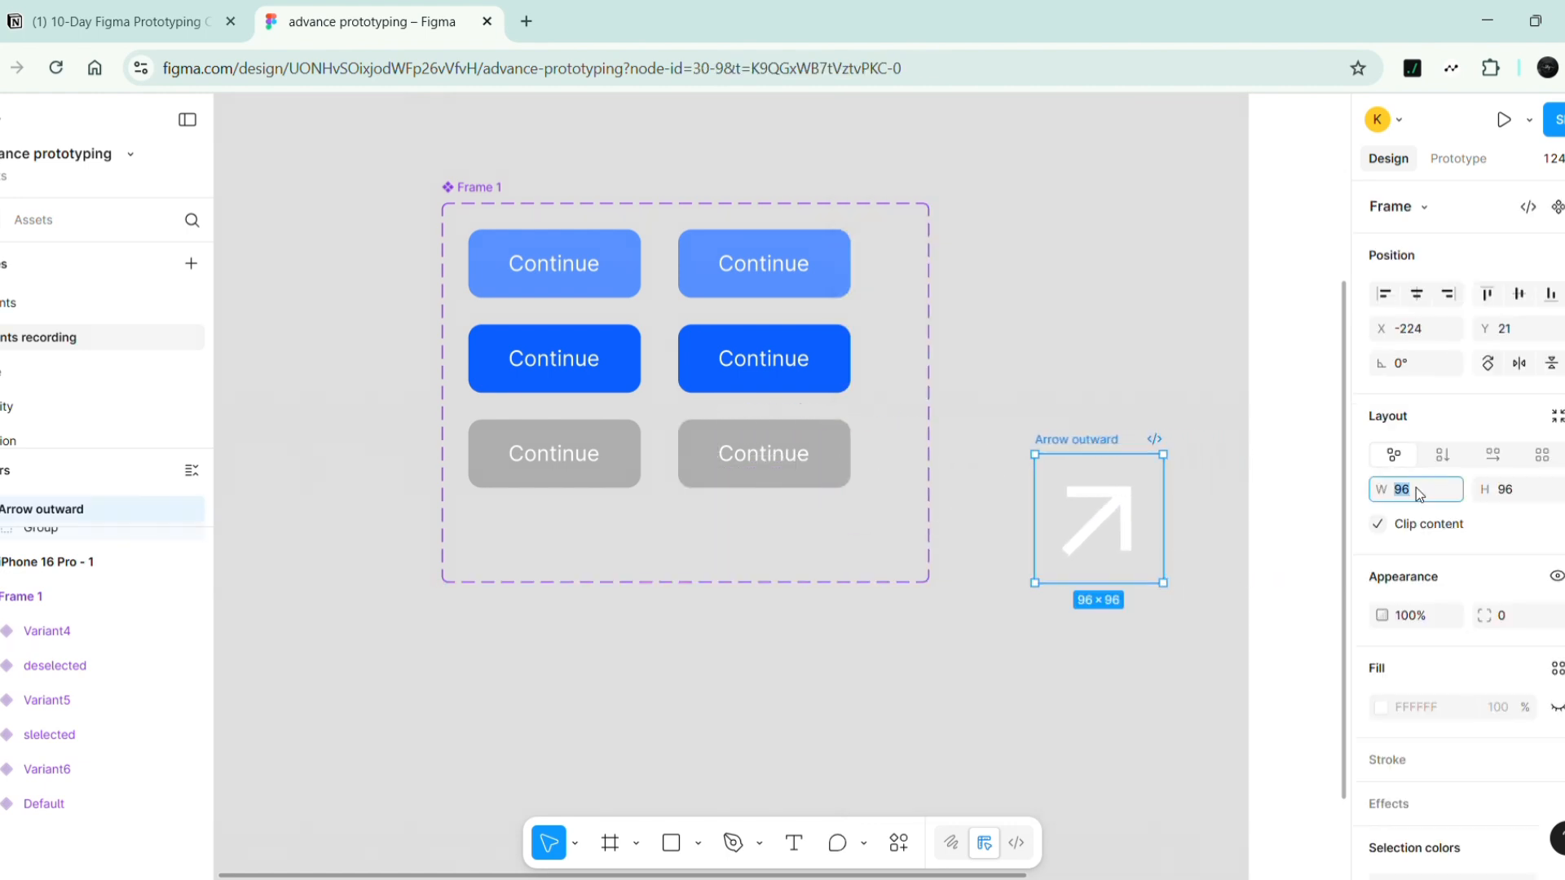
# - Resize the Arrow outward icon to 24 by 24
pyautogui.click(1508, 493)
pyautogui.write('24')
pyautogui.press('Return')
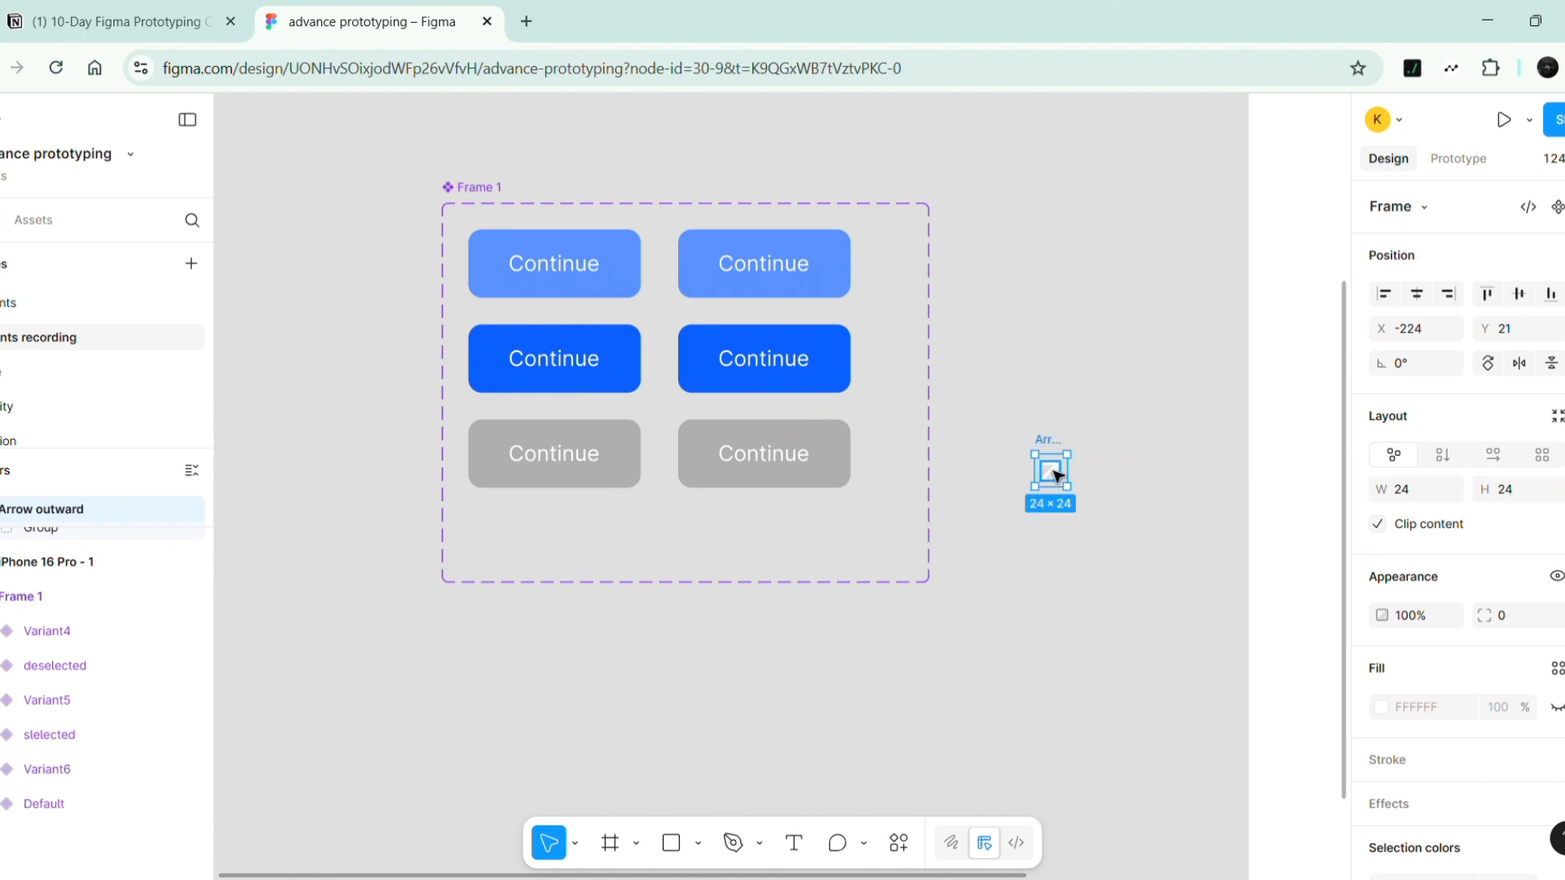
# - Try placing the arrow icon before the label in the second-column light blue variant, and move it back out onto the canvas
pyautogui.moveTo(1054, 475); pyautogui.dragTo(733, 284)
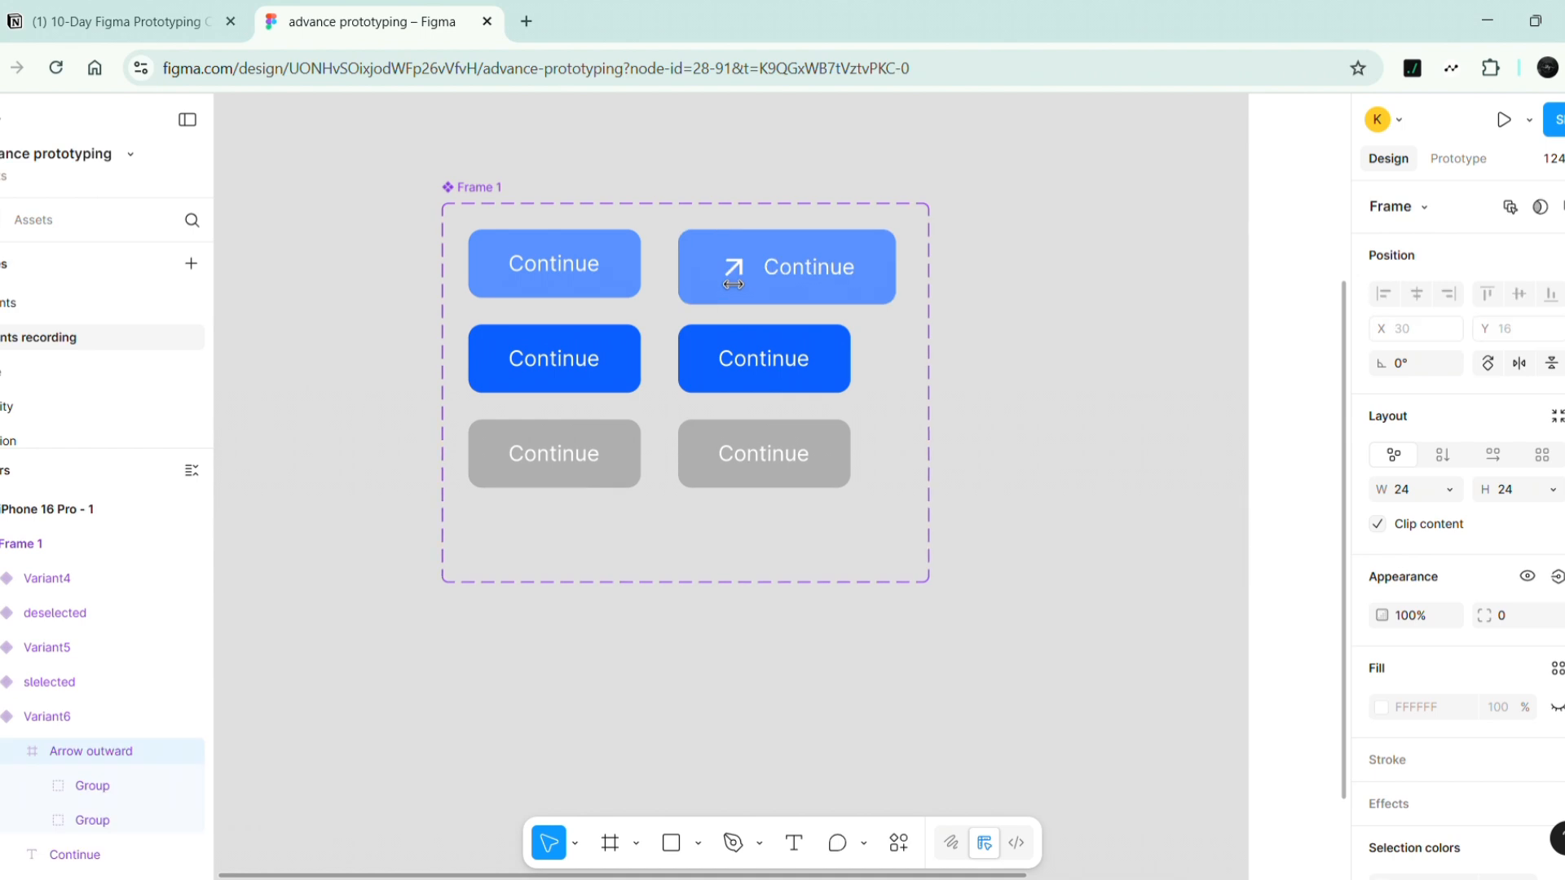
pyautogui.click(1041, 290)
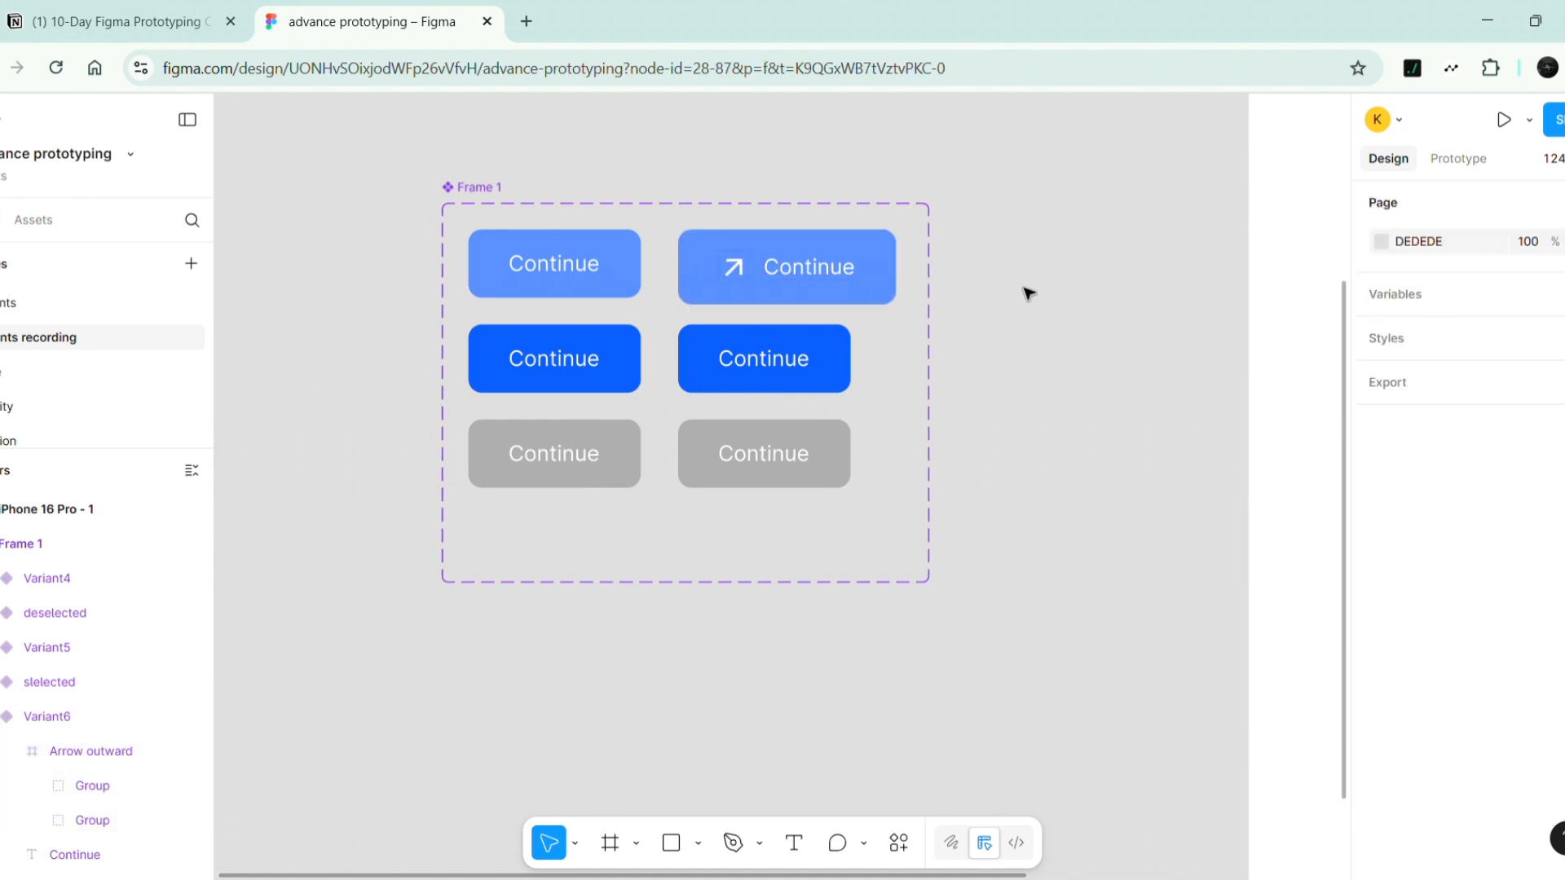
pyautogui.click(740, 276)
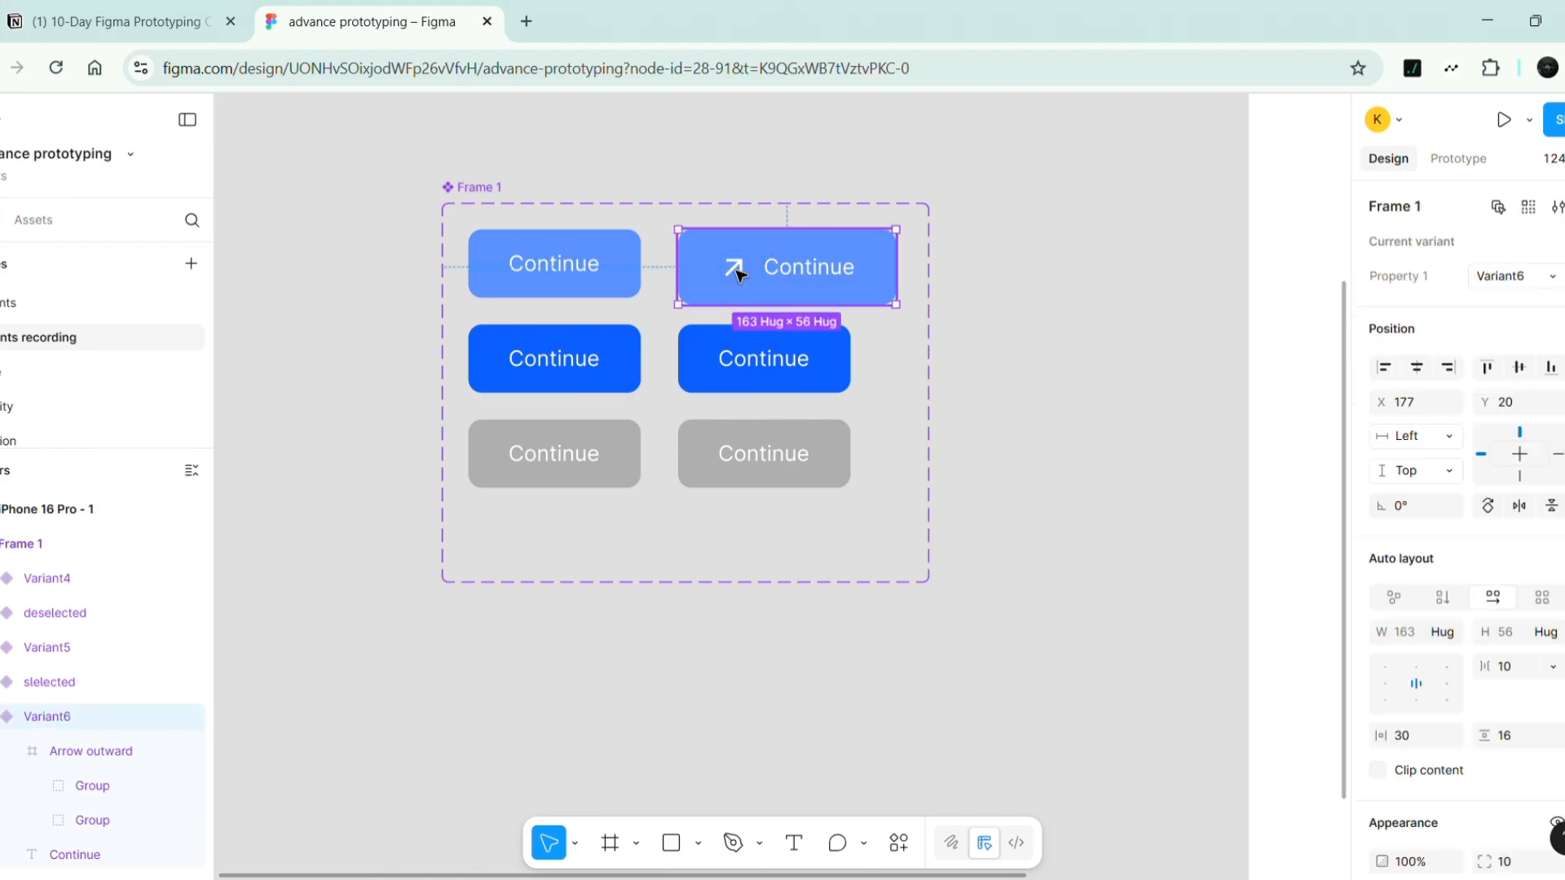
pyautogui.click(738, 276)
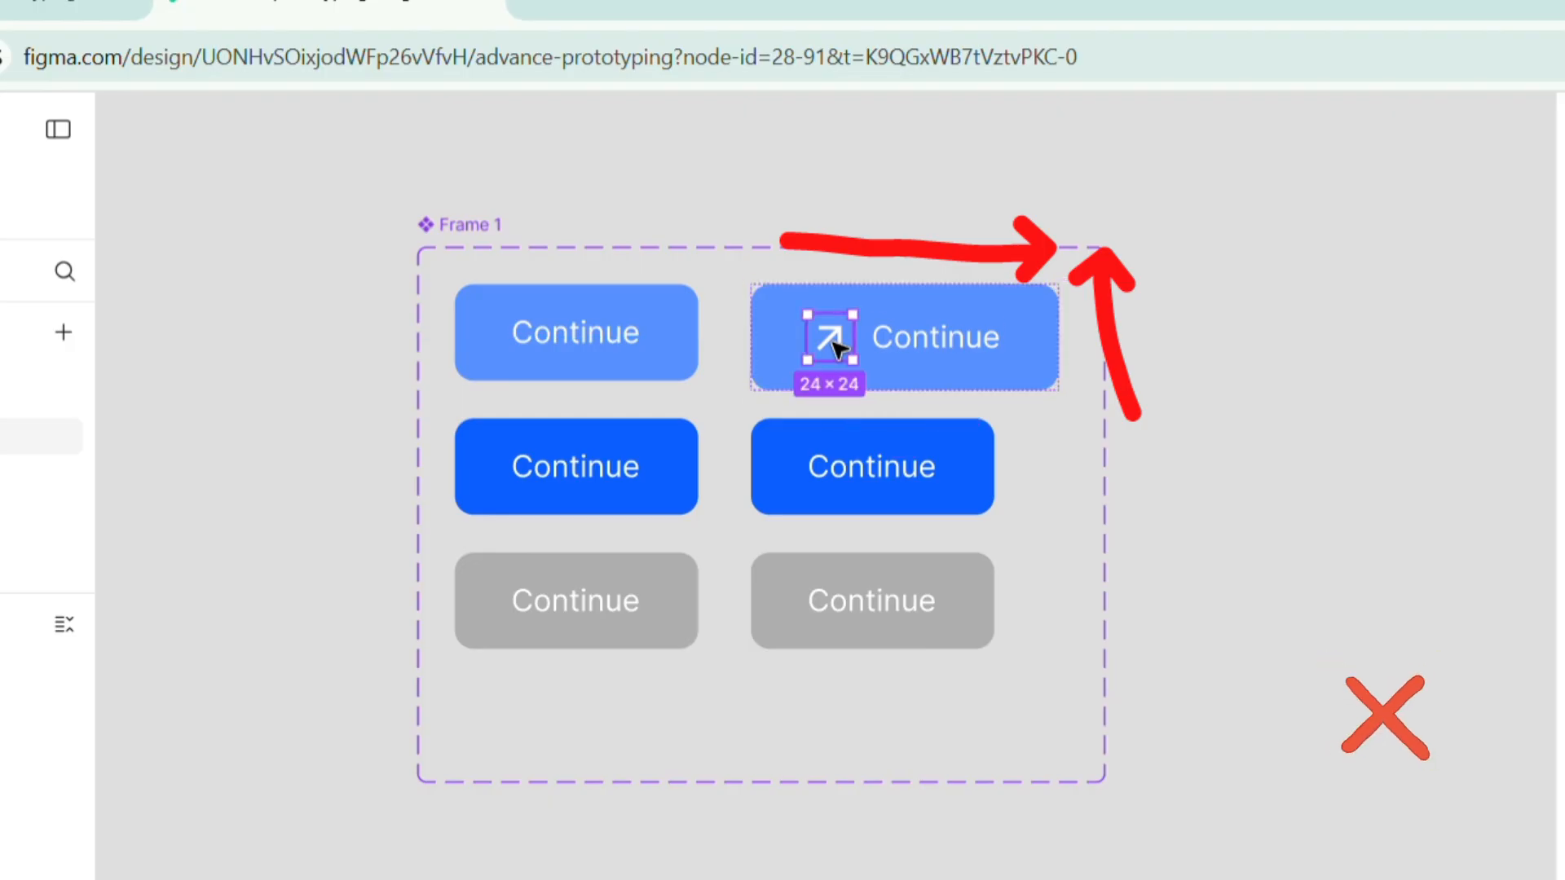
pyautogui.moveTo(838, 349); pyautogui.dragTo(1256, 388)
pyautogui.click(1212, 294)
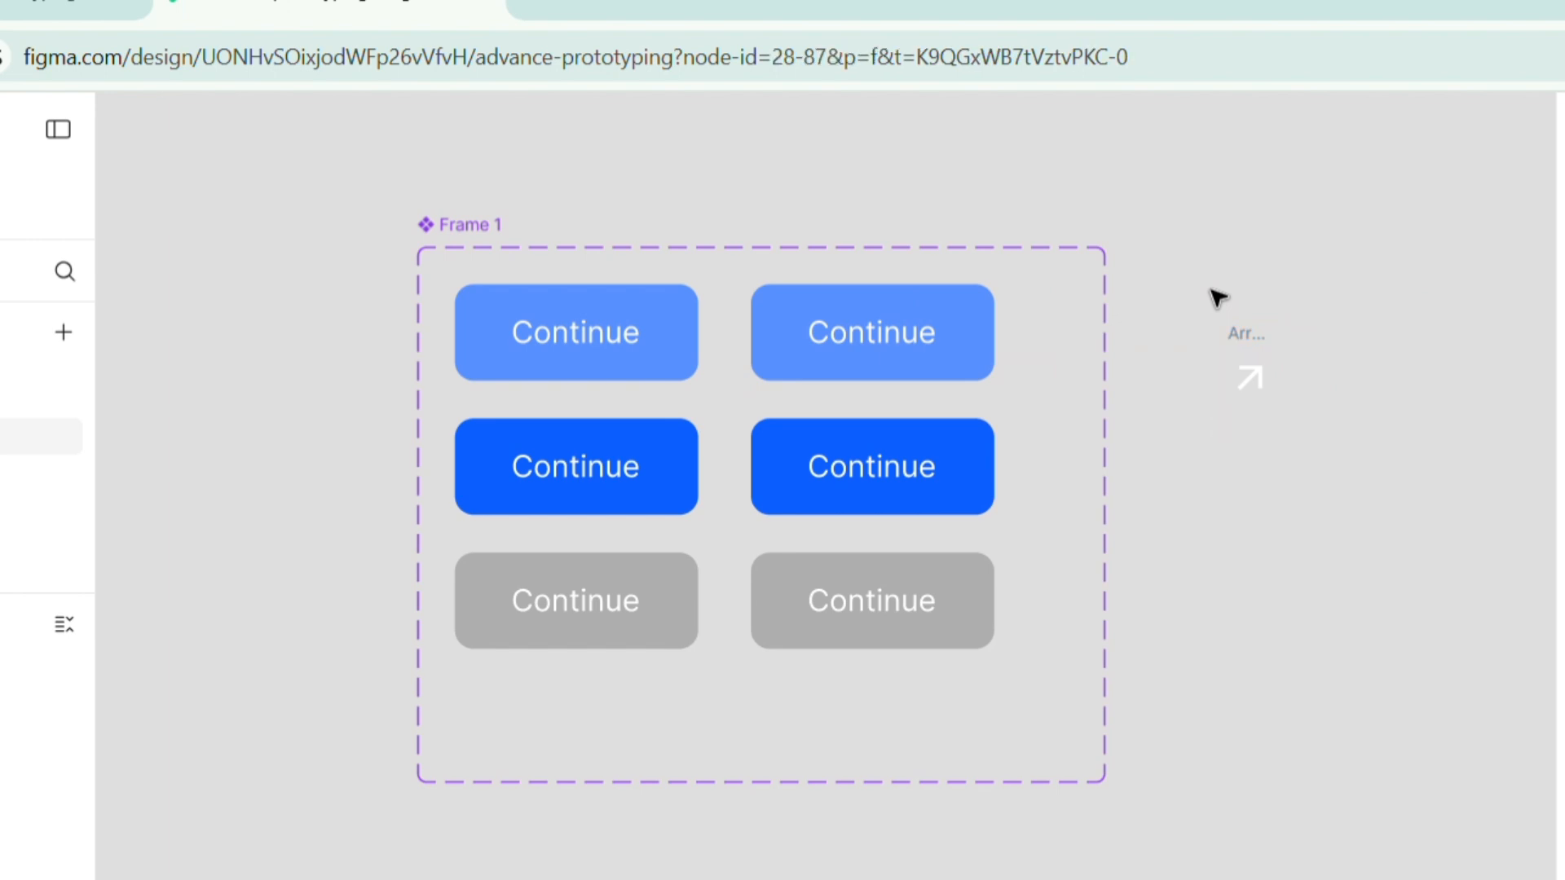
# - Switch the second-column light blue variant from hugging its content vertically to a fixed height of 51
pyautogui.click(989, 330)
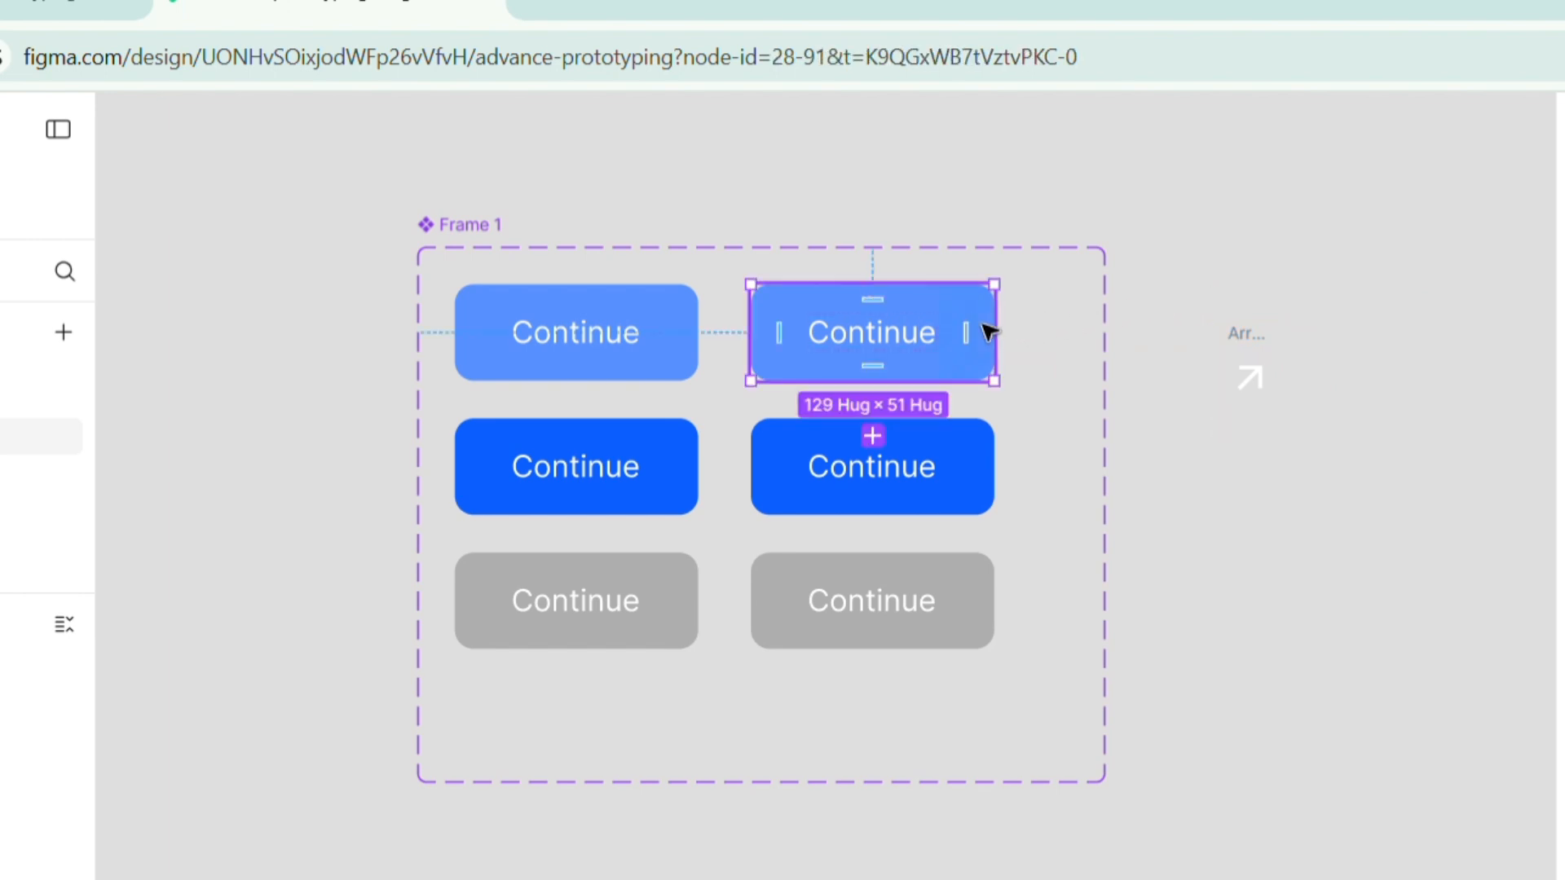
pyautogui.click(1038, 339)
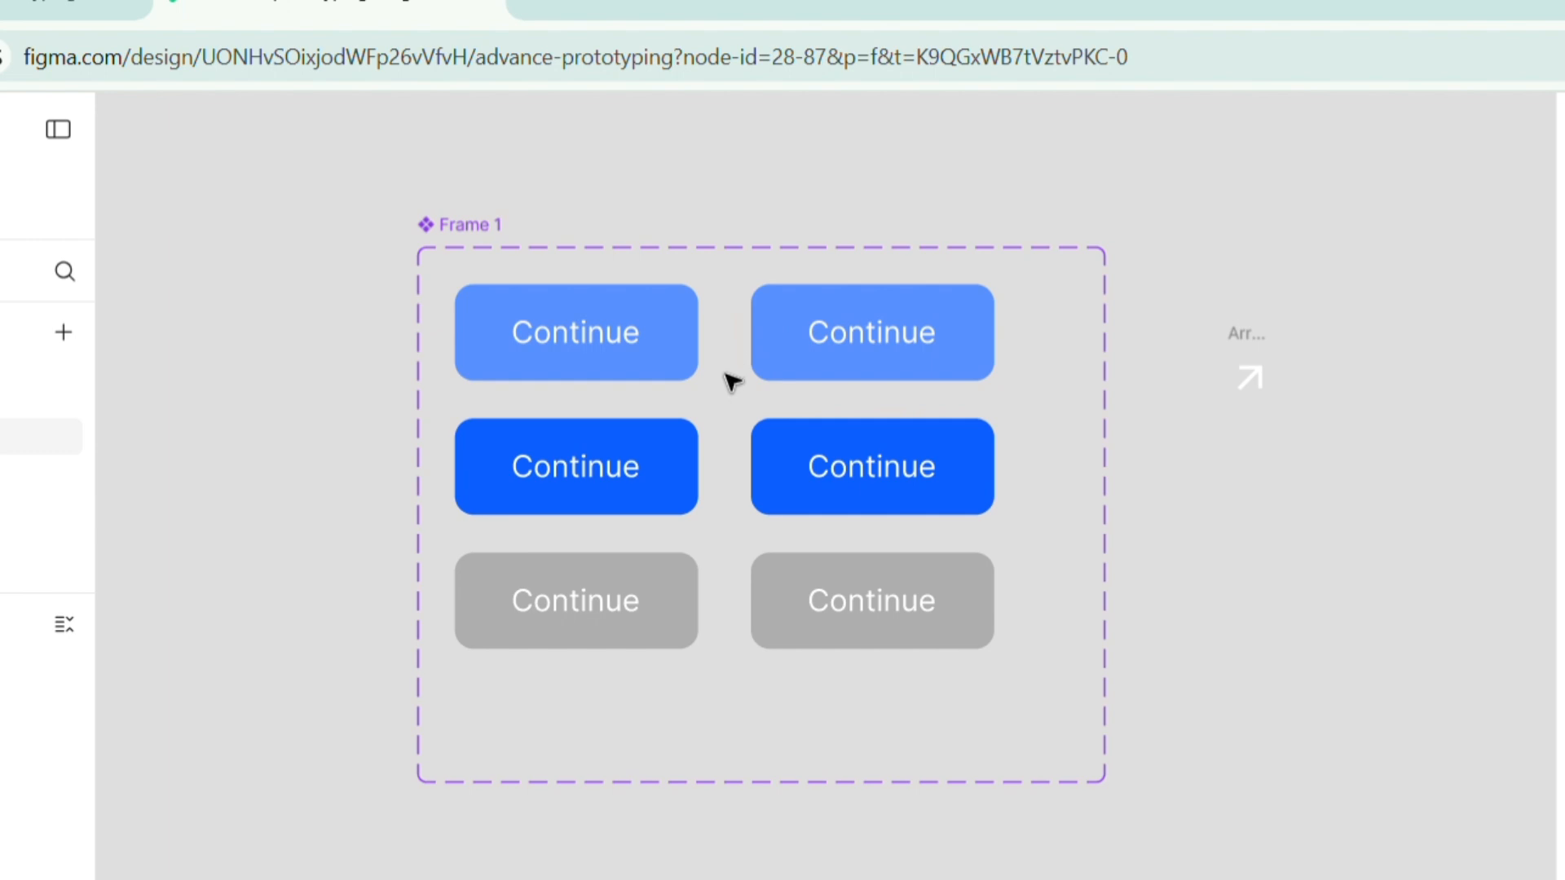
pyautogui.click(796, 356)
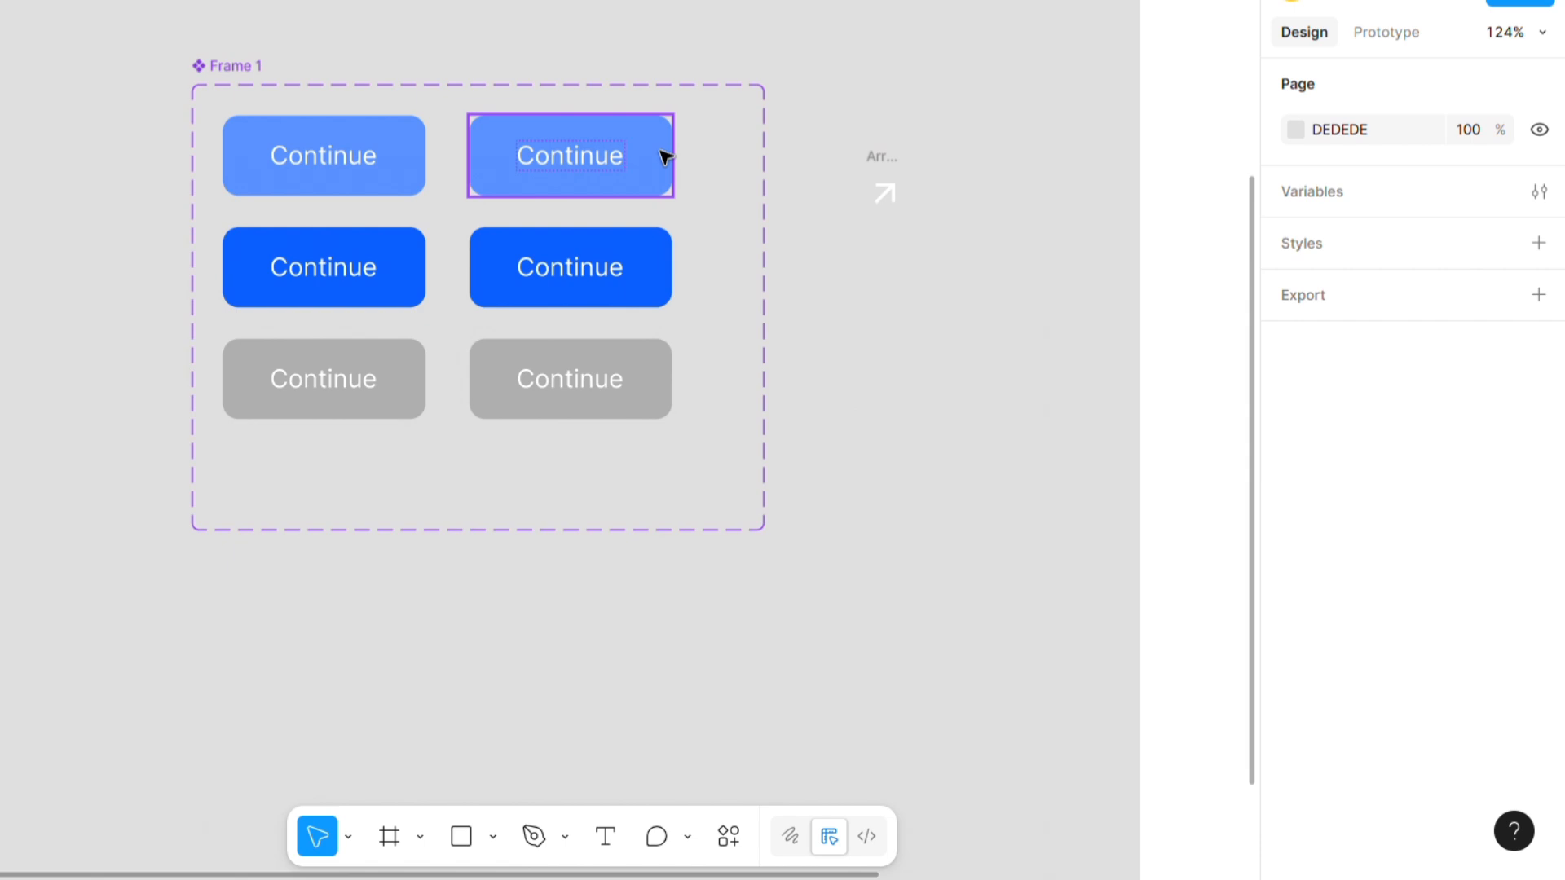
pyautogui.click(984, 333)
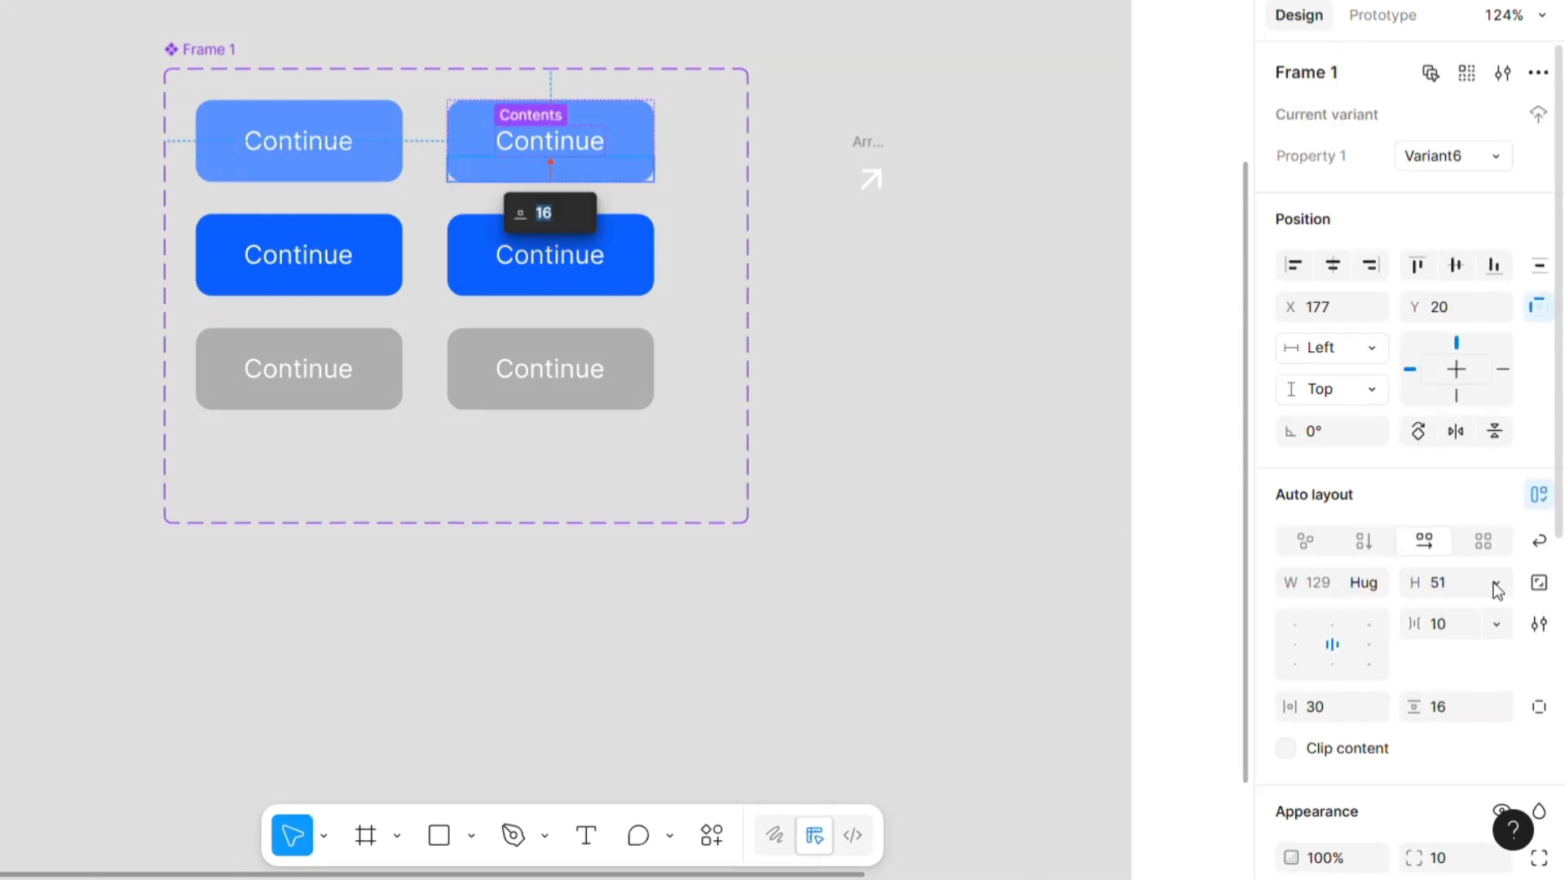
pyautogui.click(1495, 582)
pyautogui.click(1438, 549)
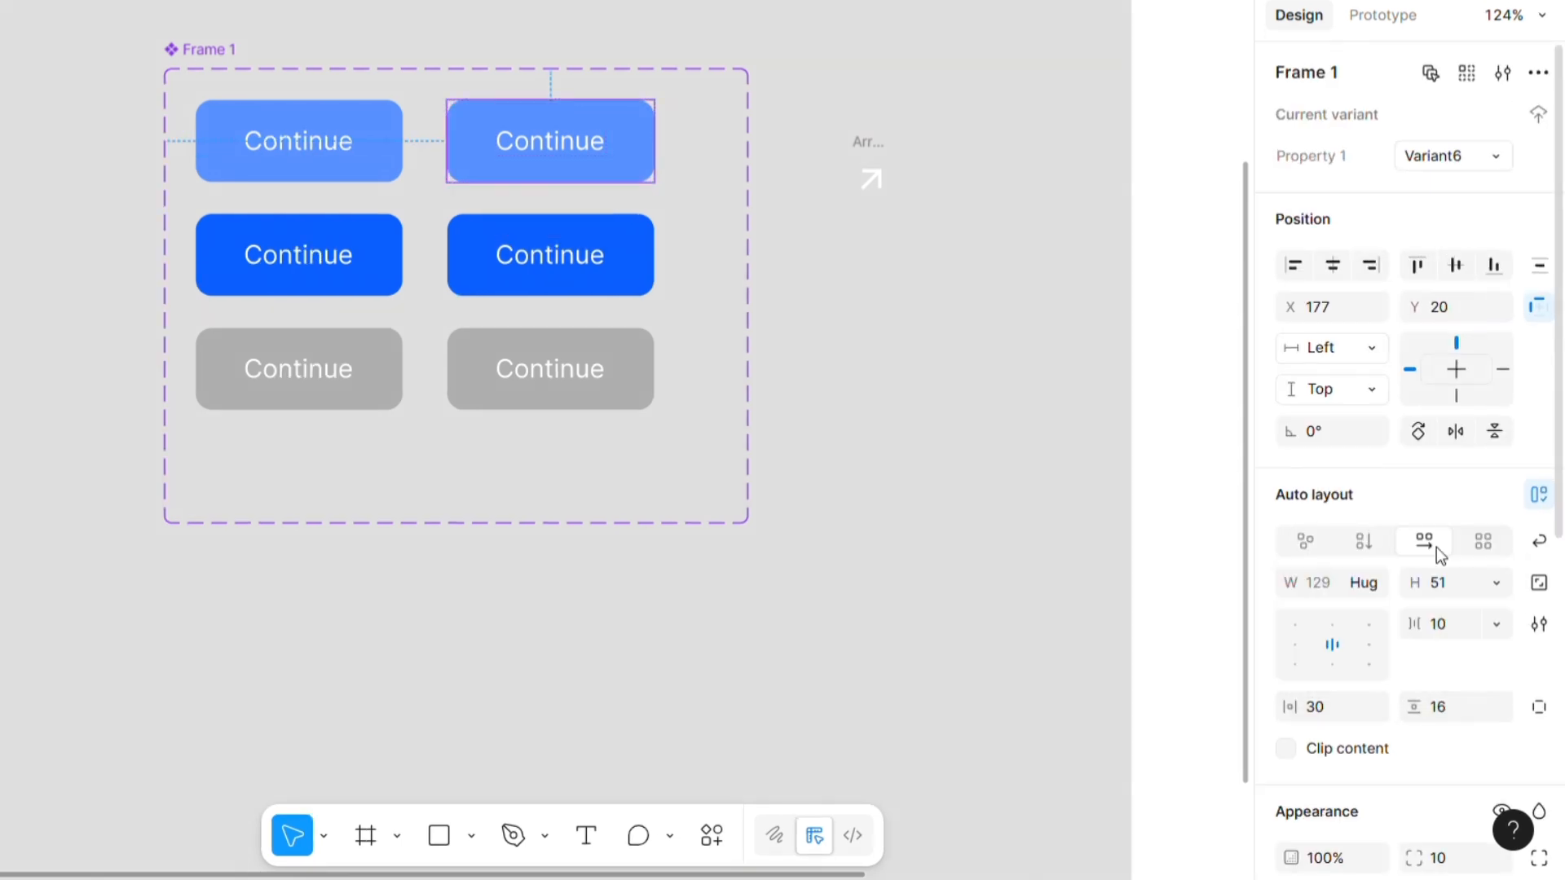
pyautogui.click(869, 431)
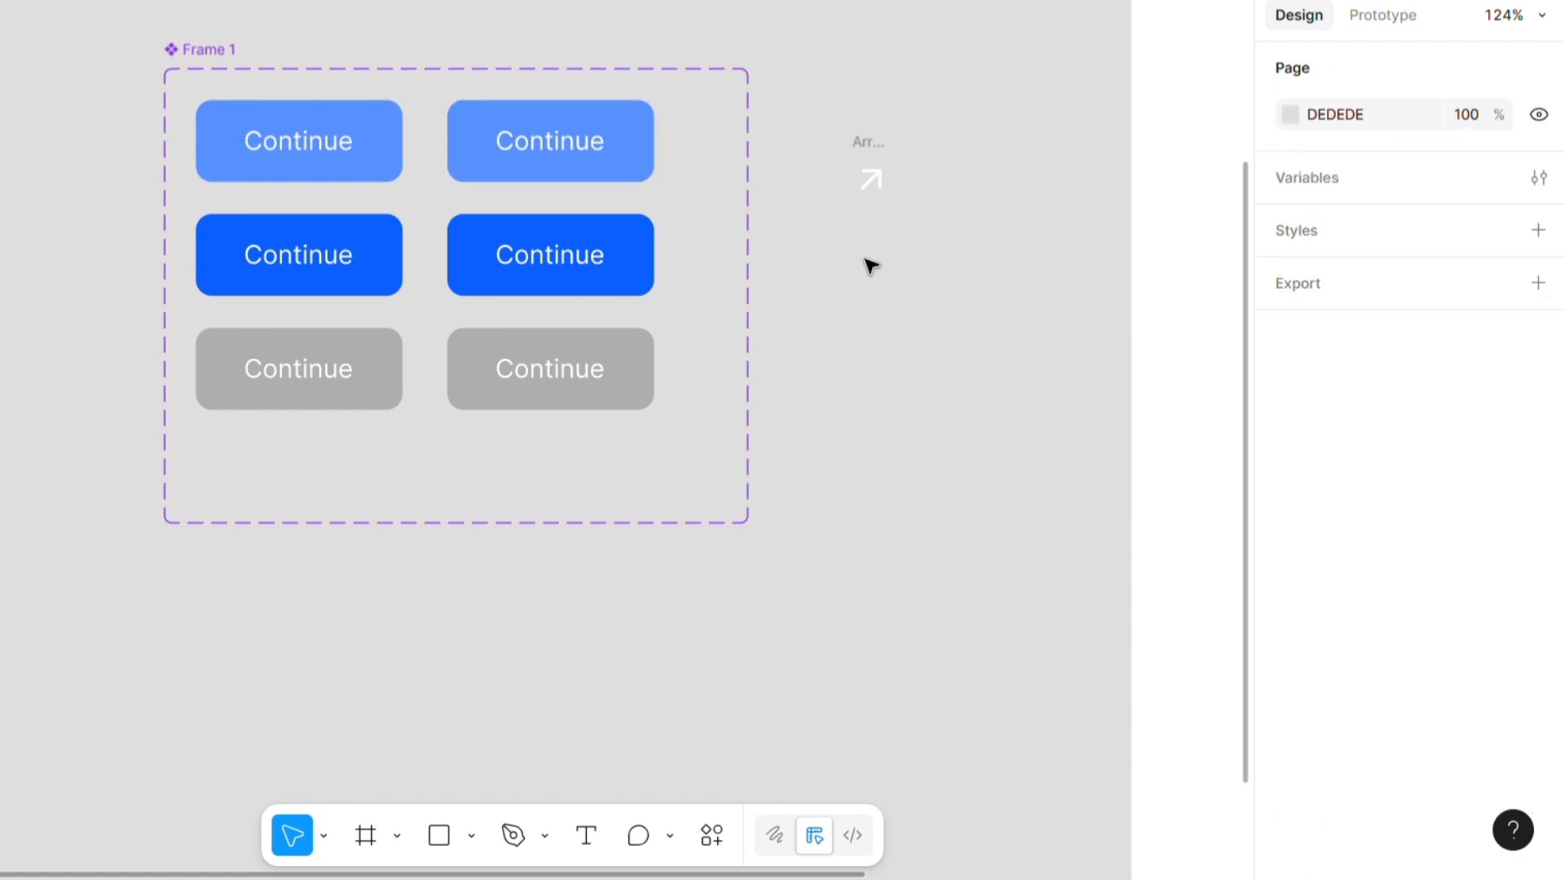
# - Place the arrow icon before the Continue label in the second-column light blue variant and copy the icon
pyautogui.moveTo(871, 159); pyautogui.dragTo(489, 113)
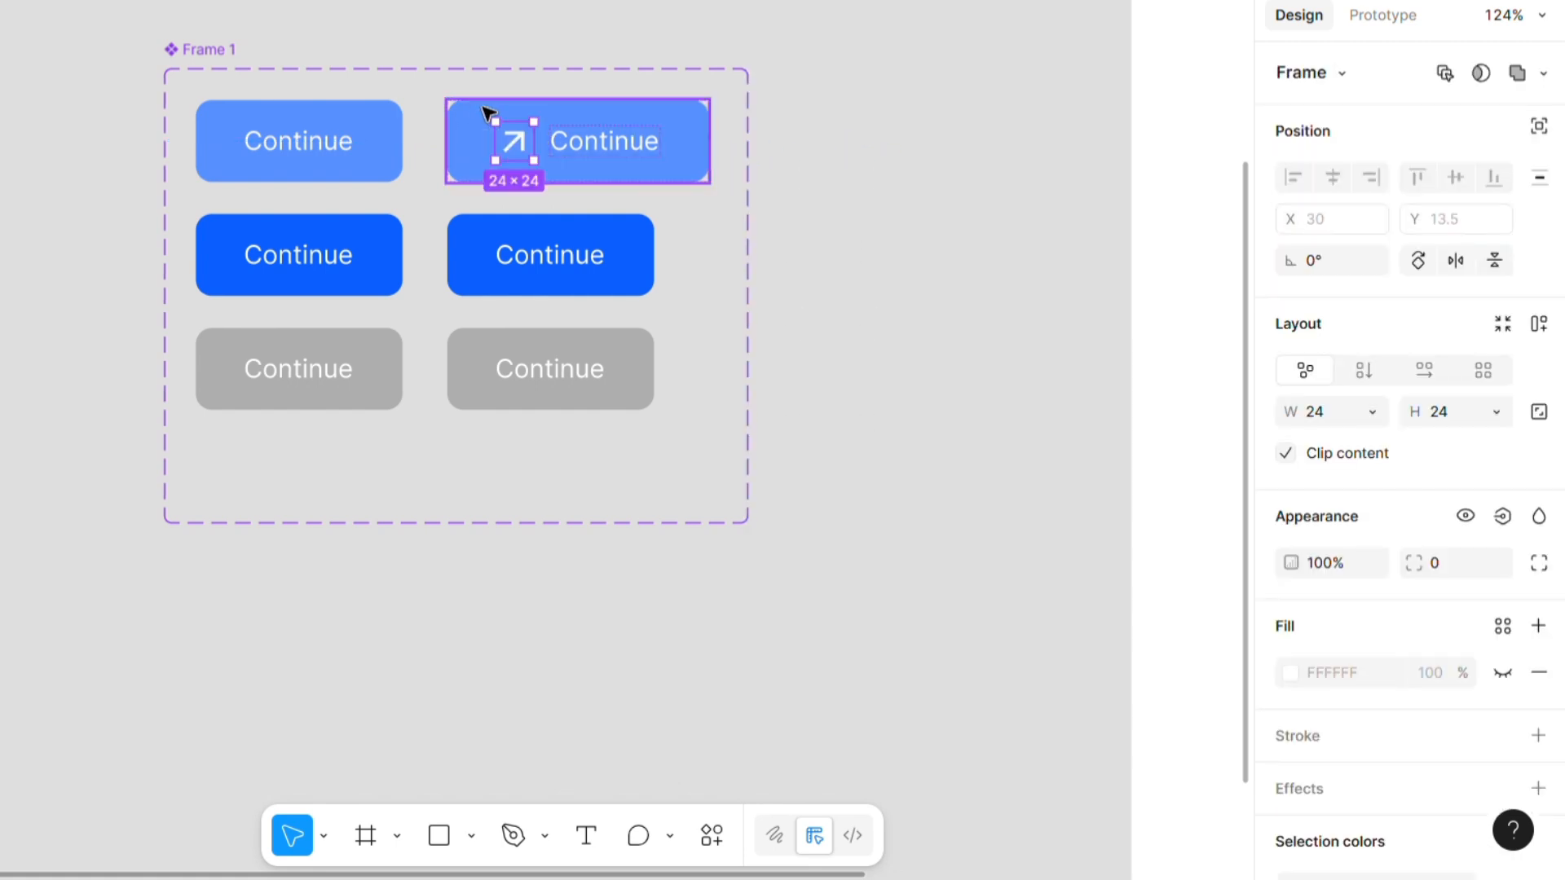
pyautogui.click(862, 192)
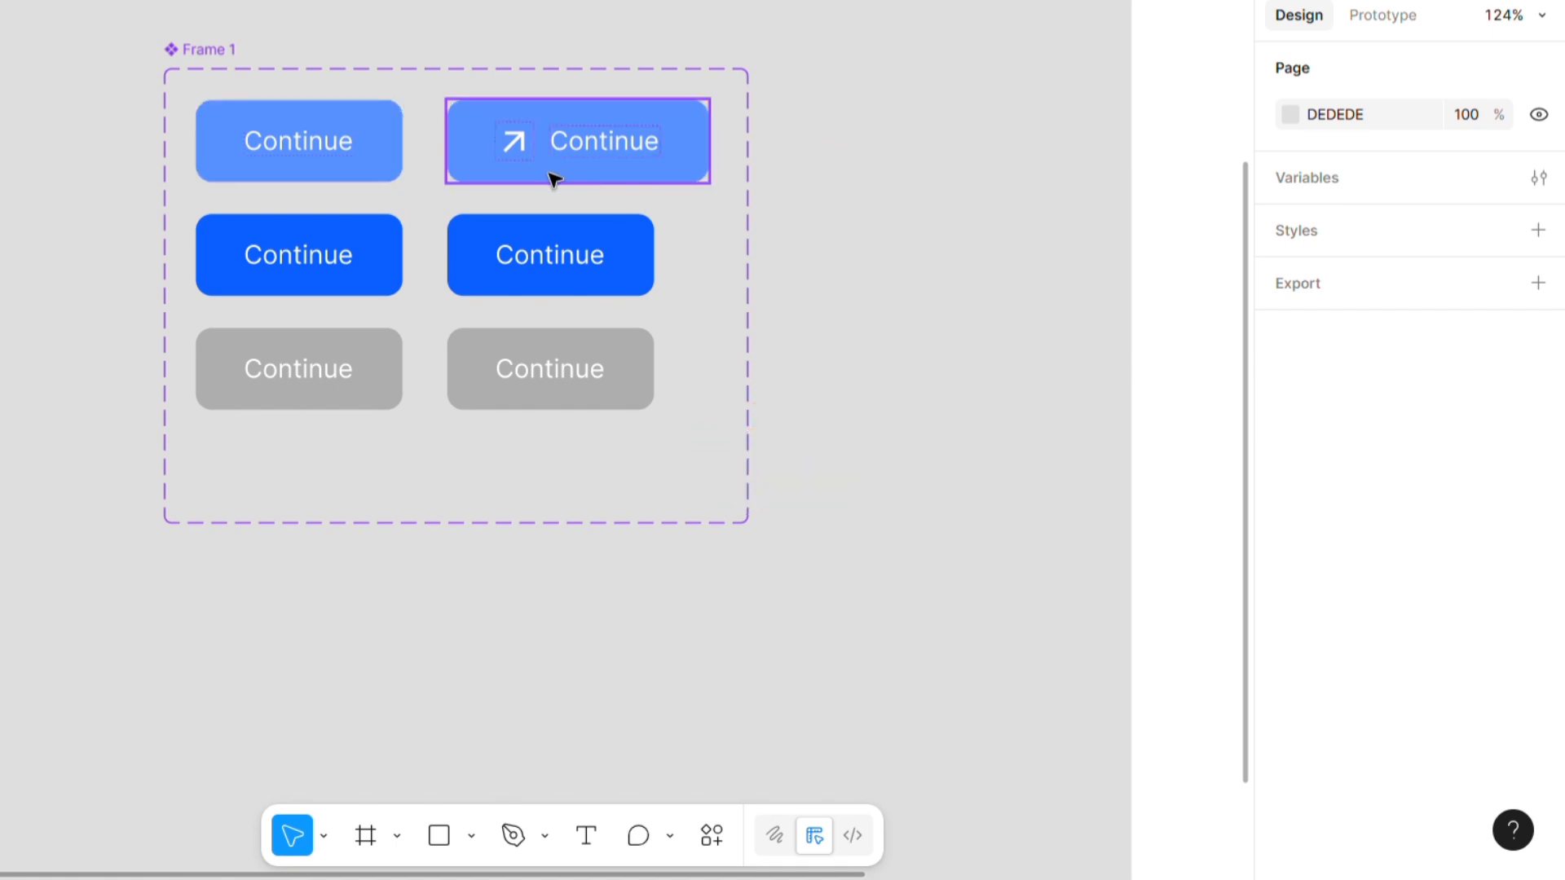
pyautogui.click(518, 147)
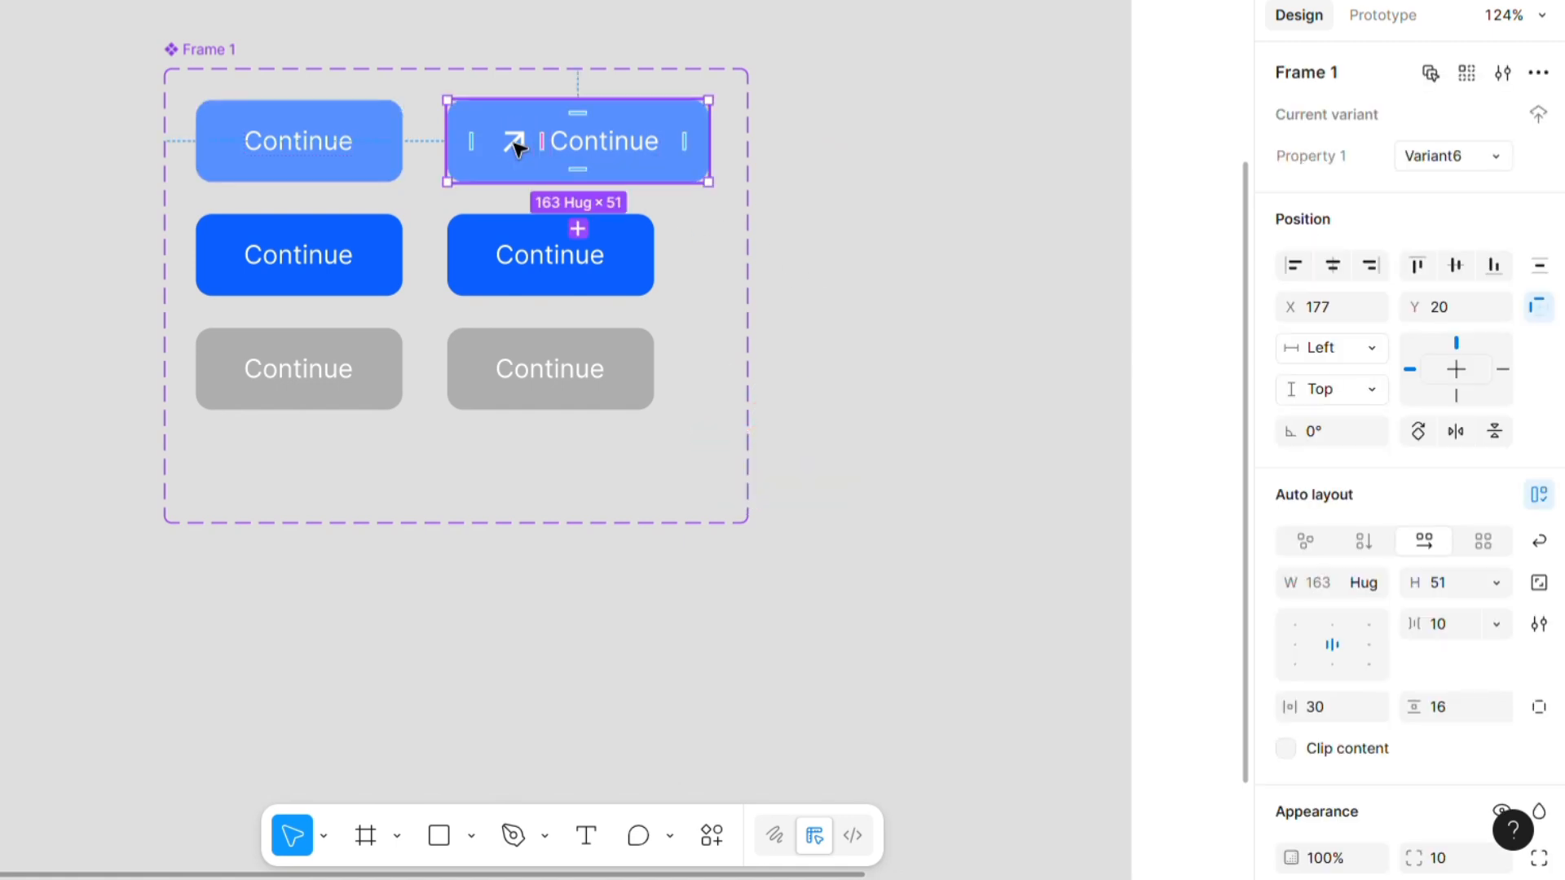
pyautogui.click(524, 151)
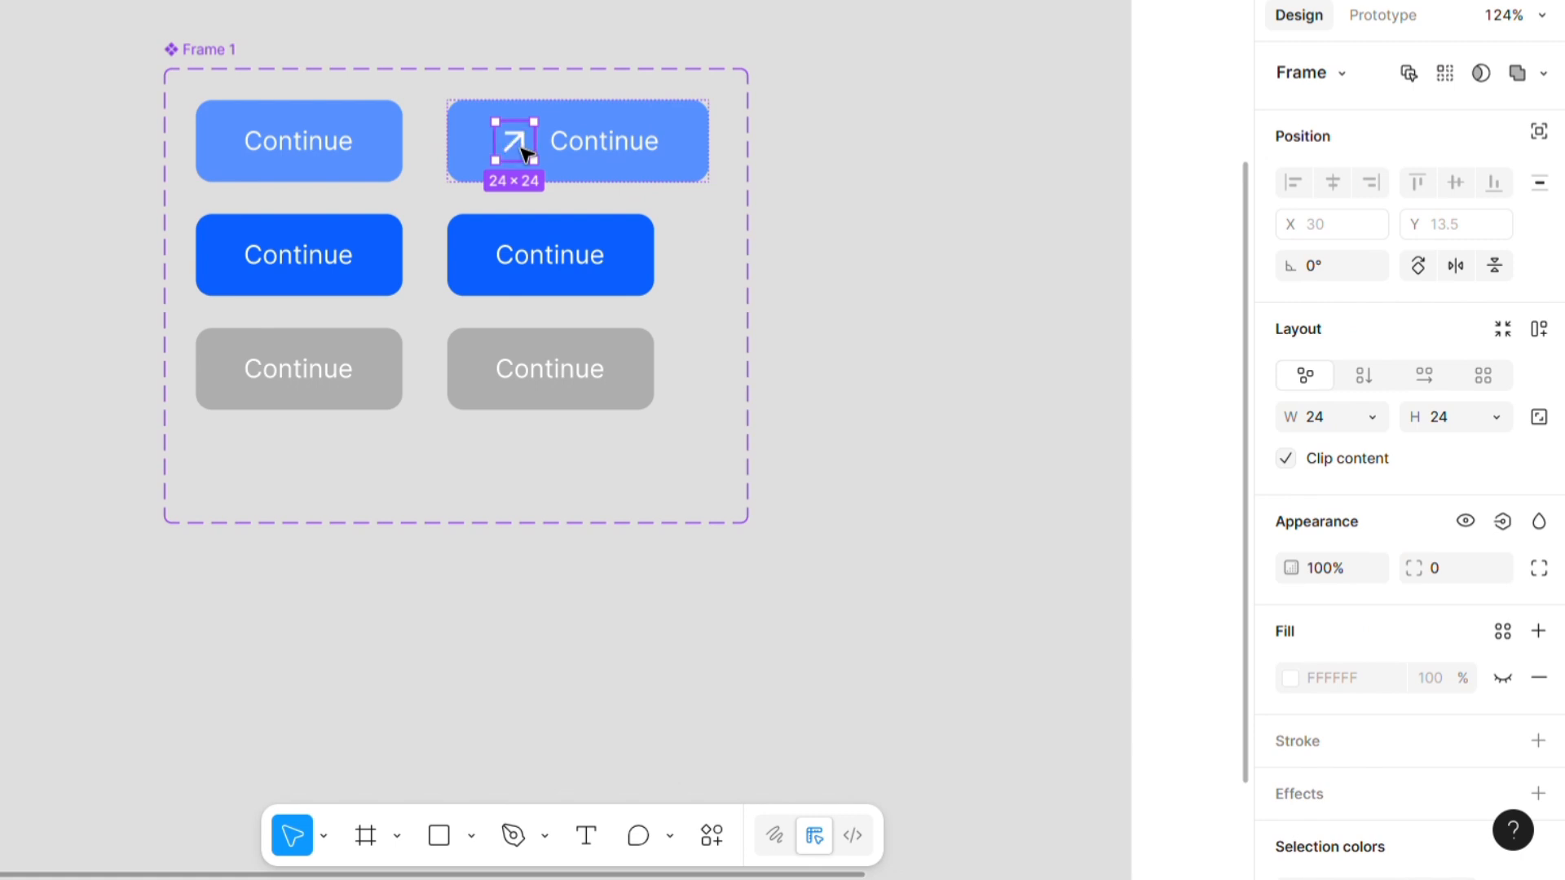
pyautogui.hotkey('ctrl', 'c')
pyautogui.click(887, 298)
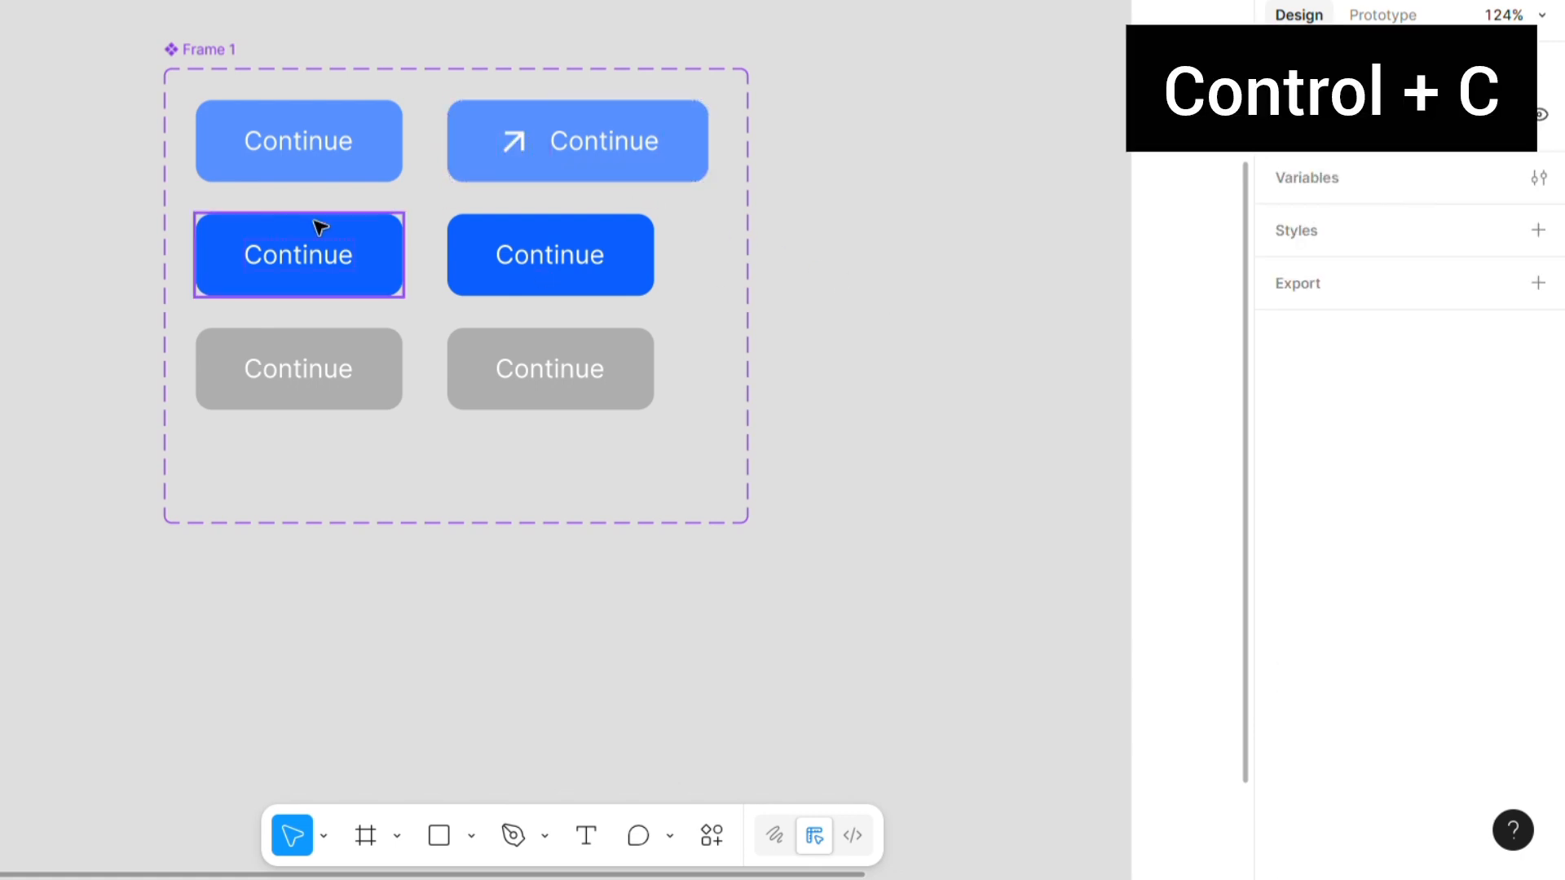
# - Paste the arrow icon into the second-column dark blue variant and move it out onto the canvas beside the component set
pyautogui.click(512, 289)
pyautogui.hotkey('ctrl', 'v')
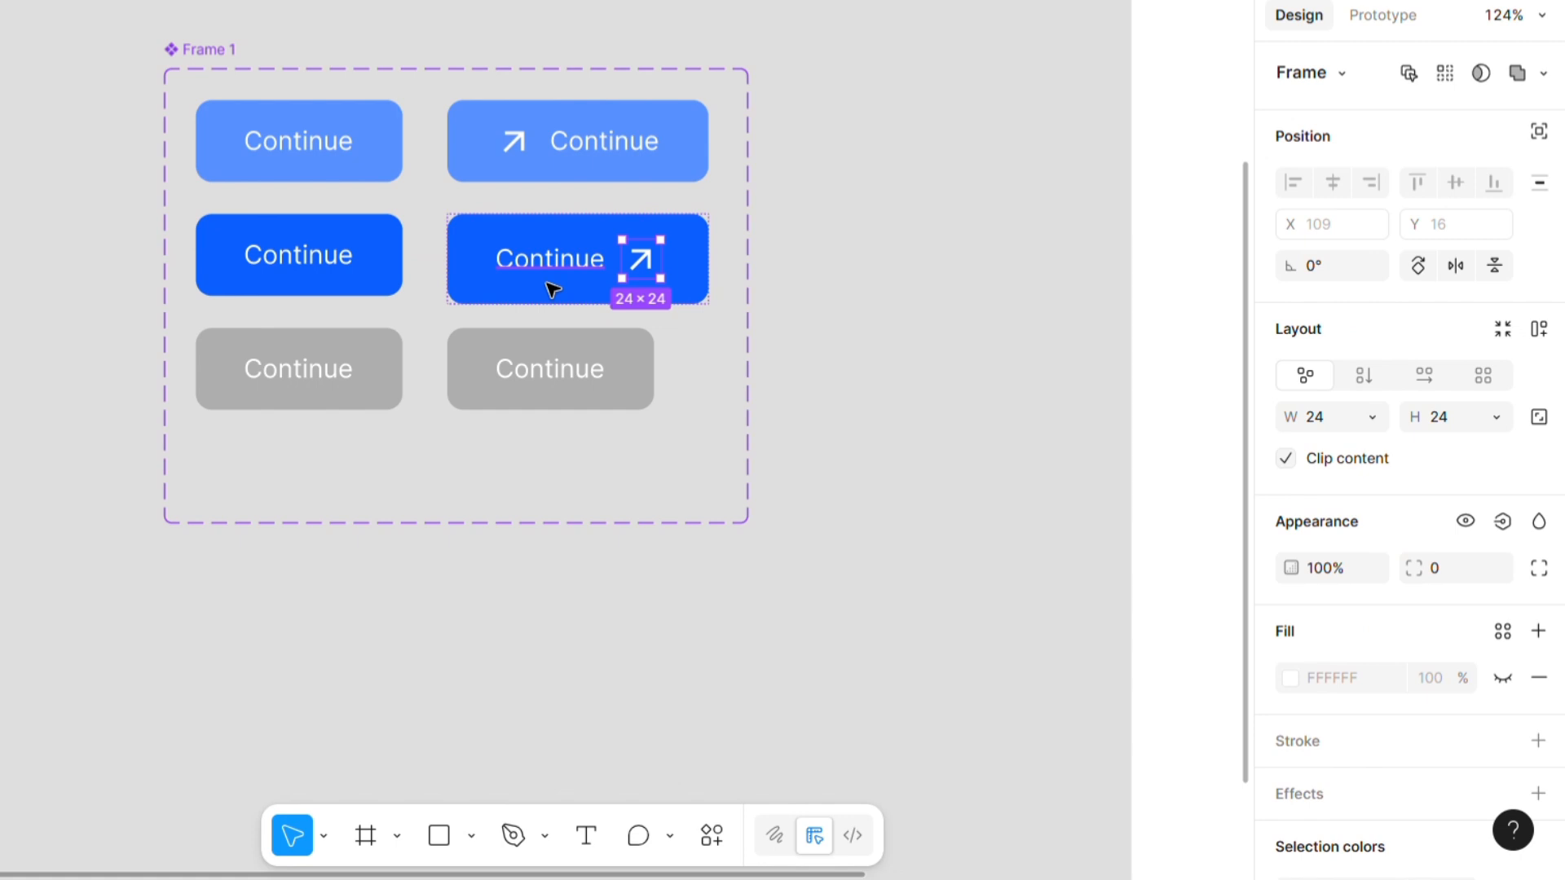
pyautogui.click(640, 367)
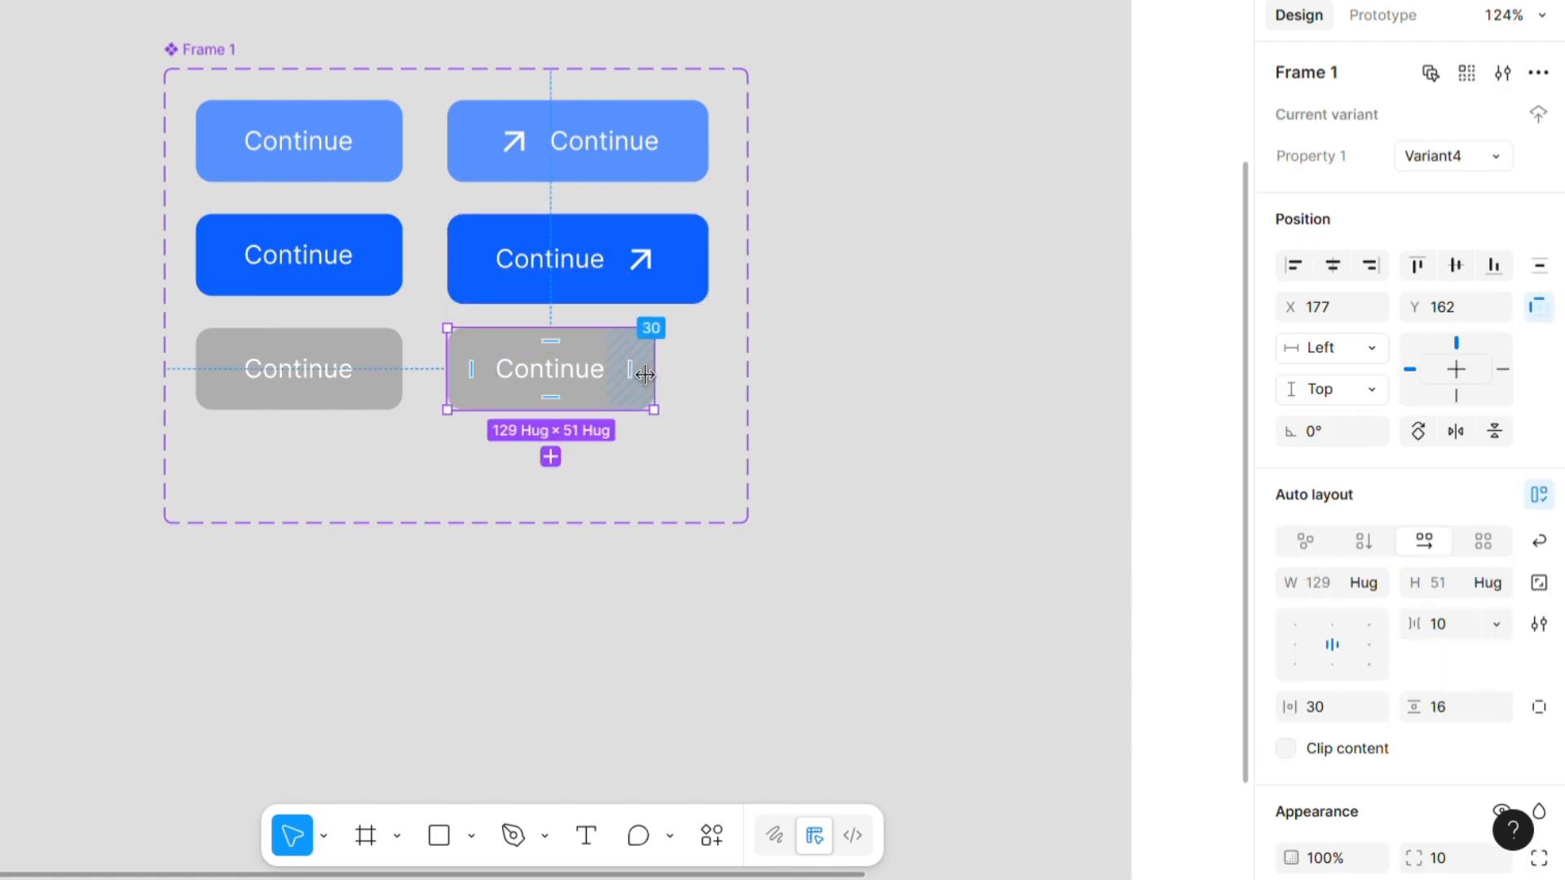
pyautogui.click(659, 266)
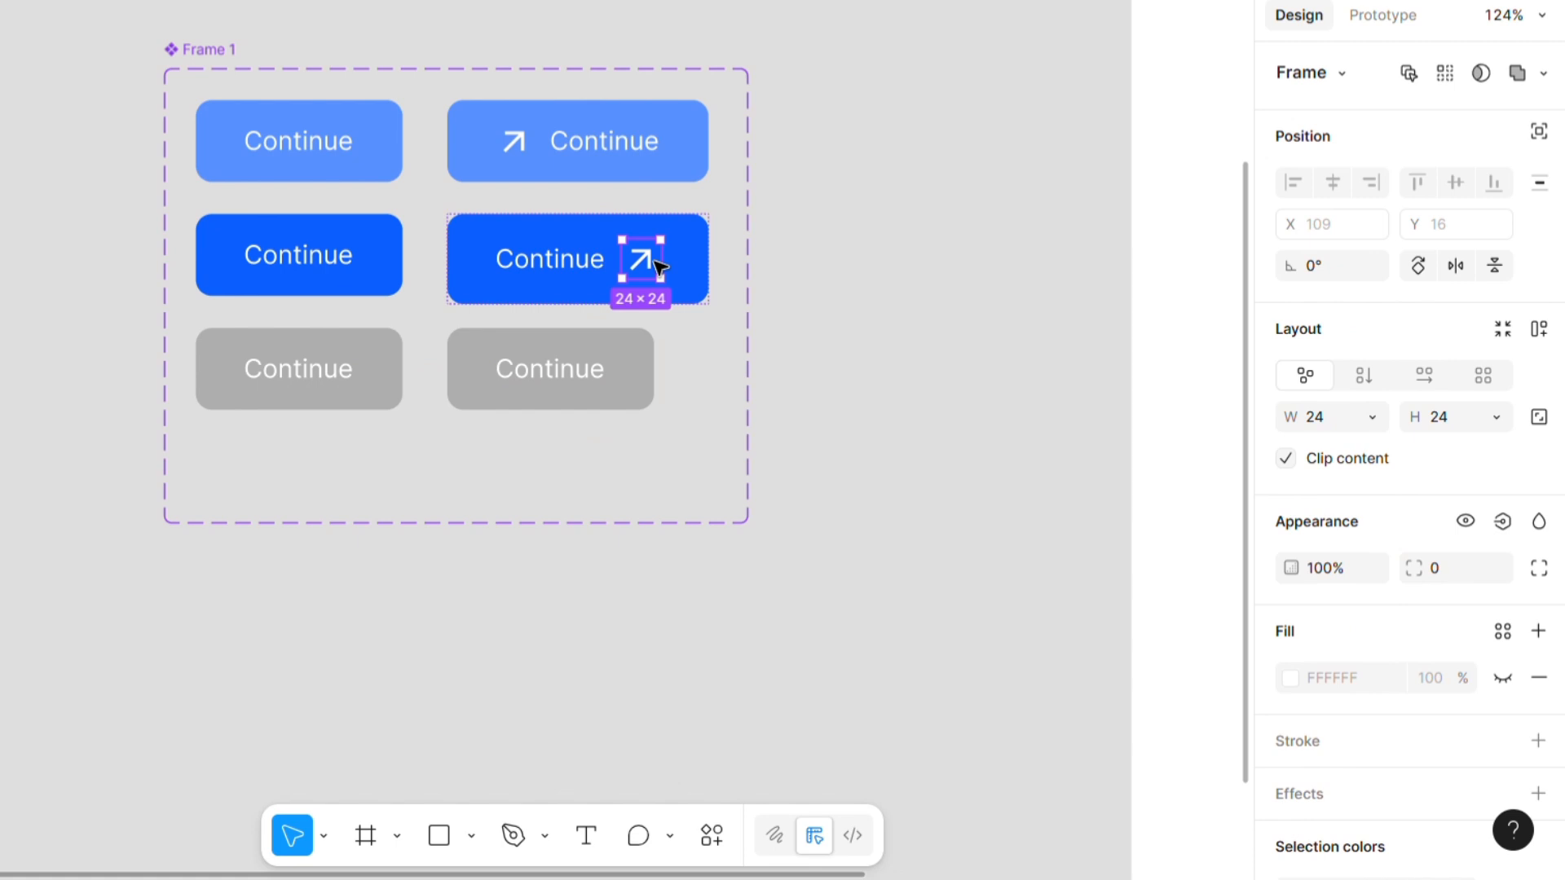
pyautogui.moveTo(659, 267); pyautogui.dragTo(852, 306)
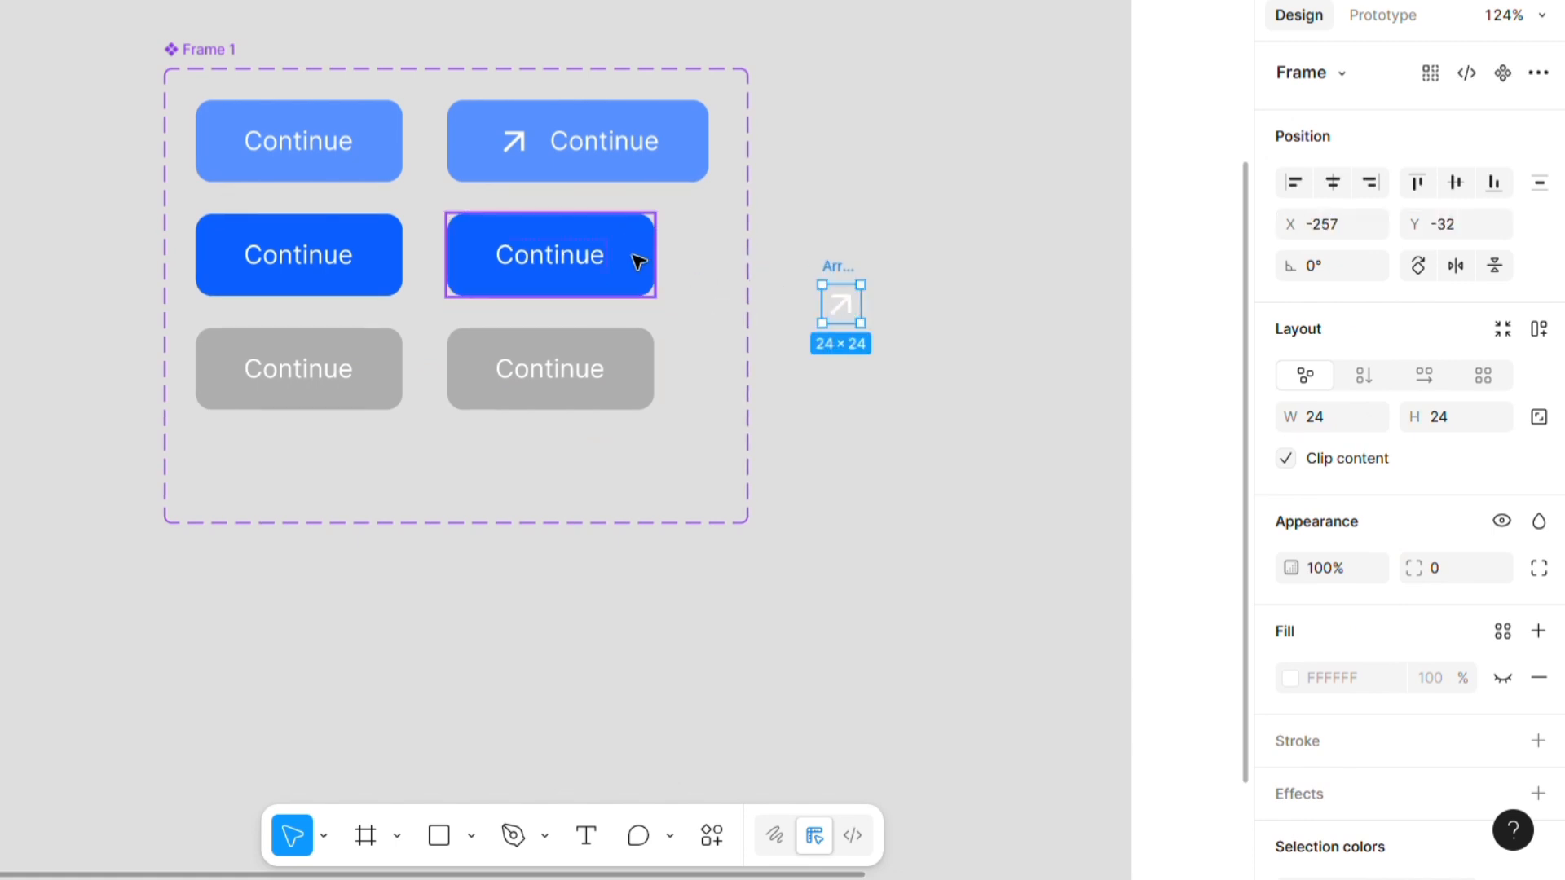
# - Give the second-column dark blue and grey variants a fixed height of 51 instead of hugging their content
pyautogui.click(637, 260)
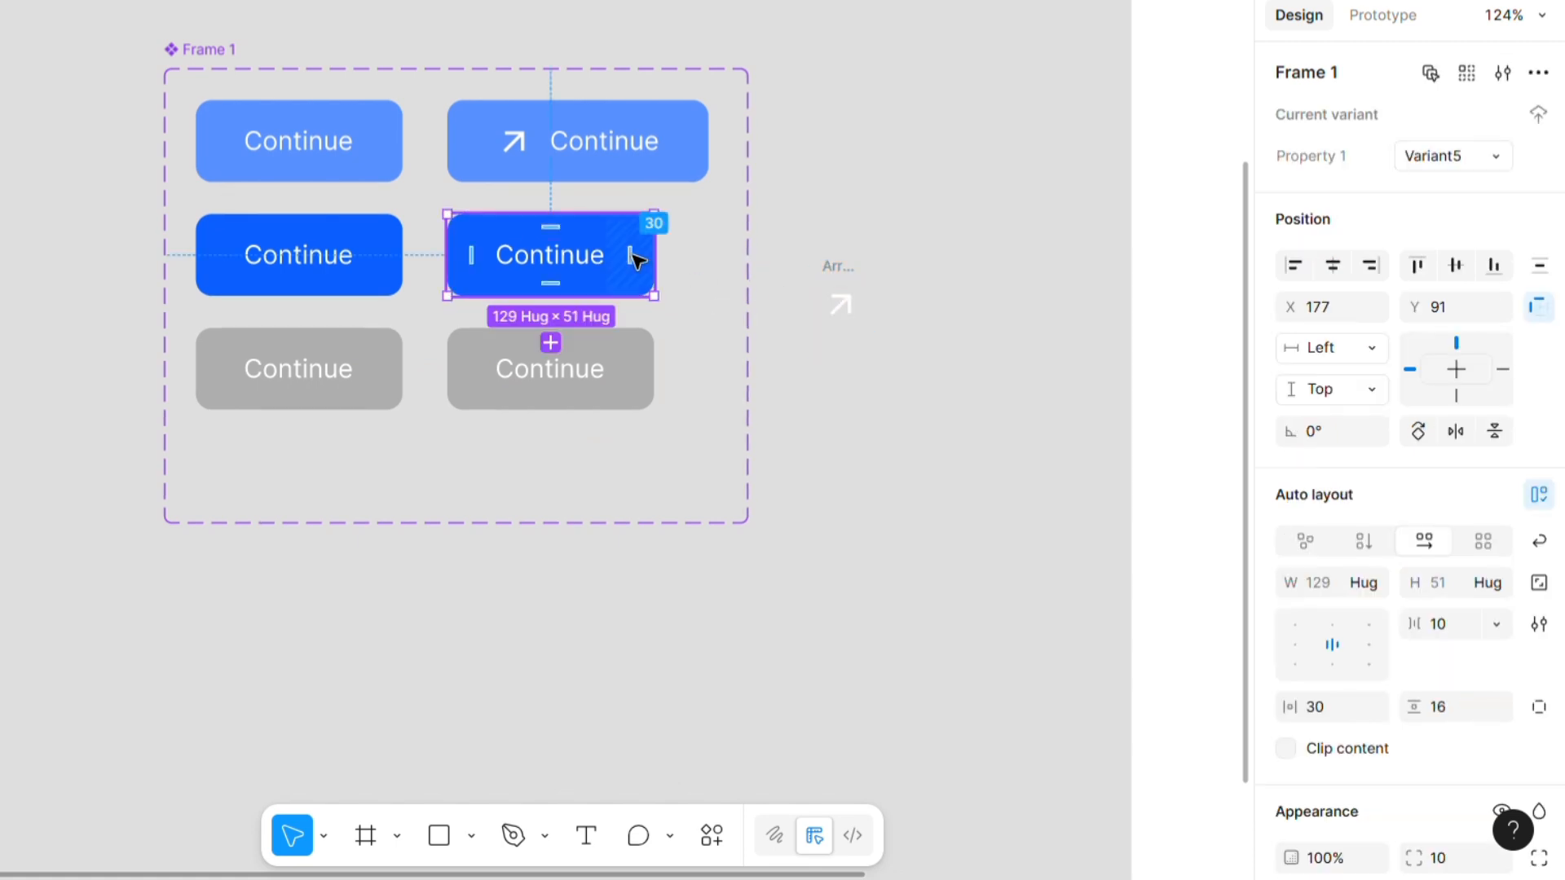
pyautogui.click(1490, 582)
pyautogui.click(1448, 549)
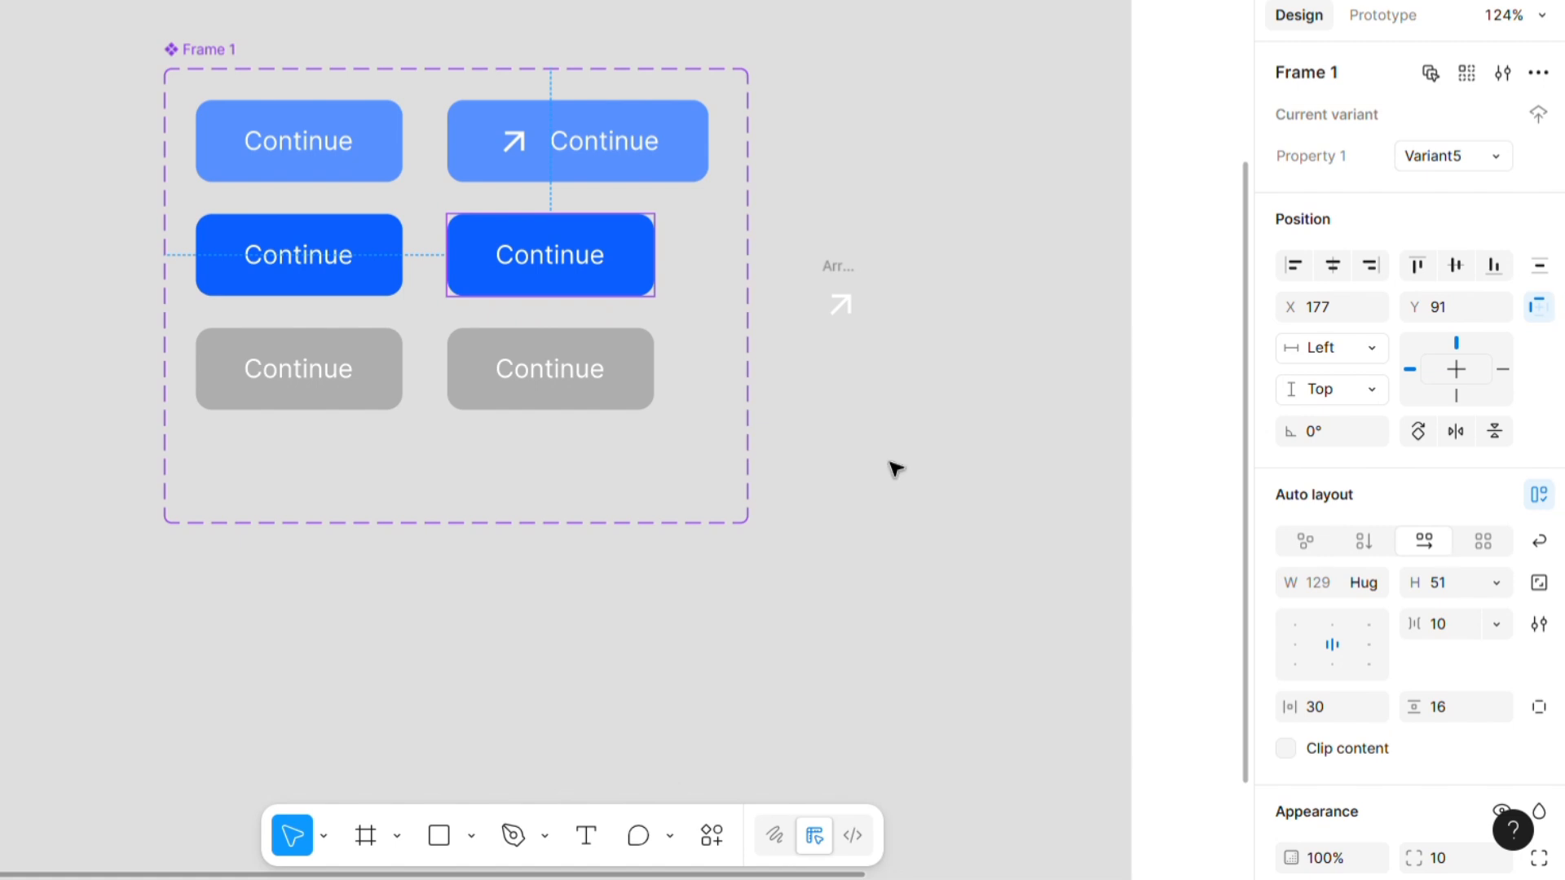
pyautogui.click(615, 399)
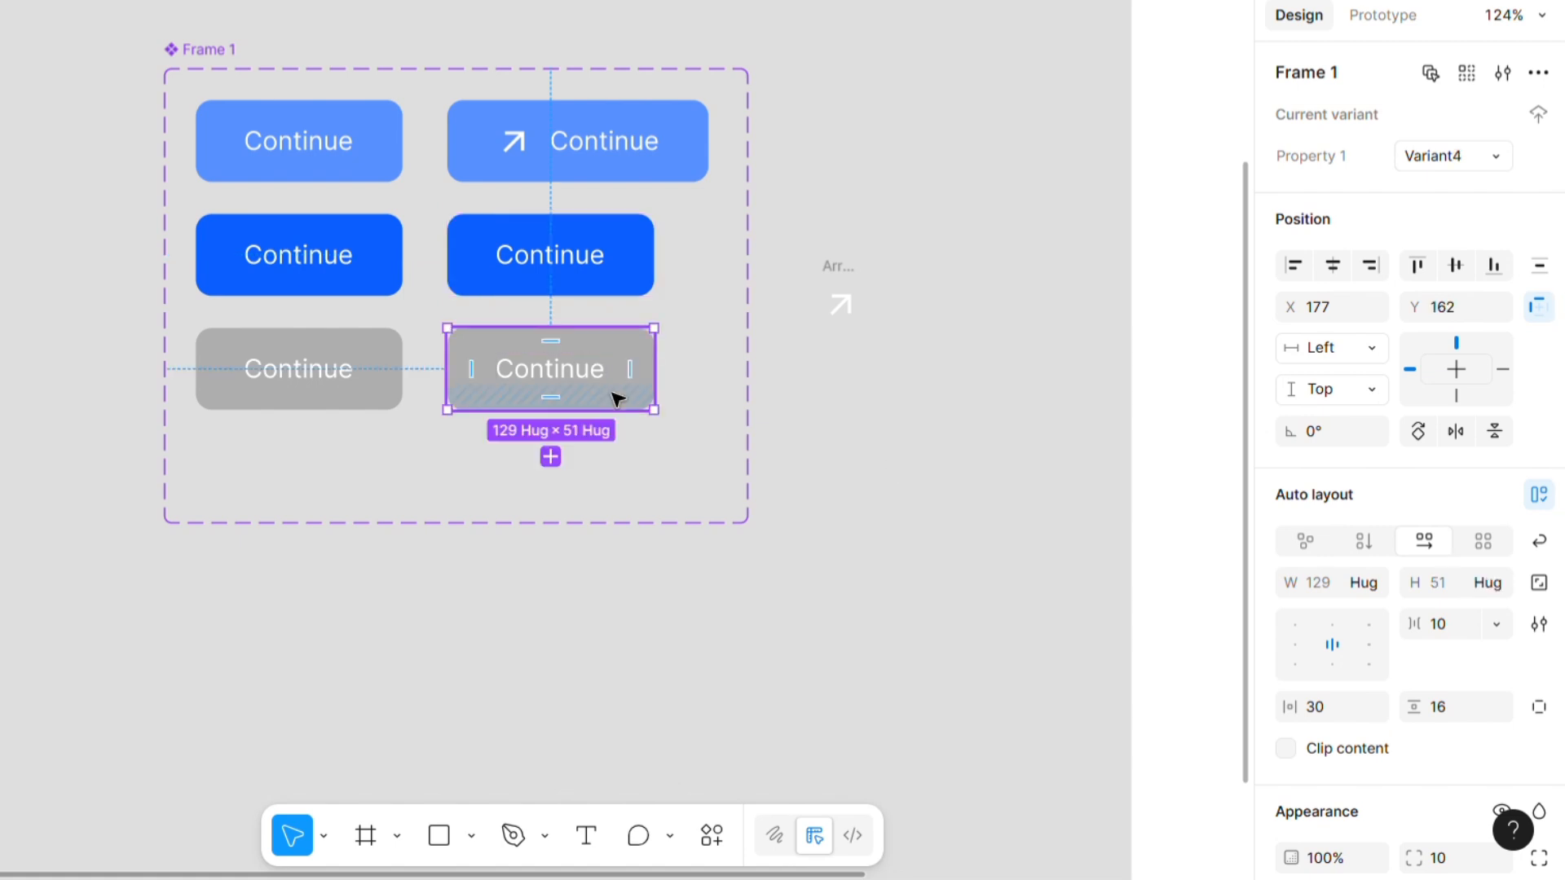
pyautogui.click(1496, 583)
pyautogui.click(1454, 546)
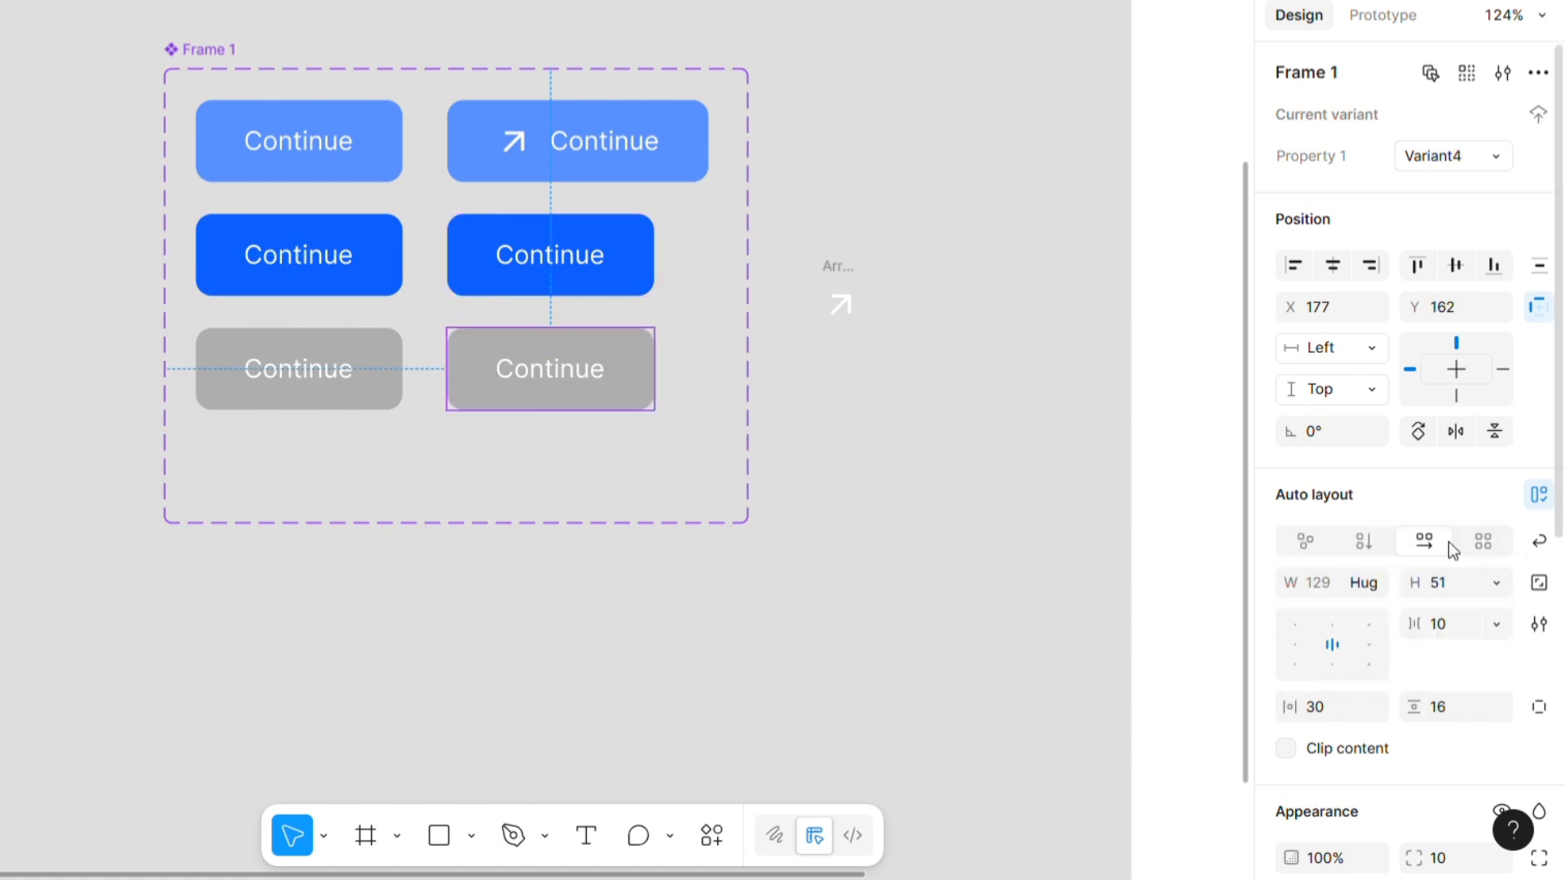
# - Move the canvas arrow icon after the label in the second-column dark blue variant, and paste a copy after the grey variant's label
pyautogui.click(846, 274)
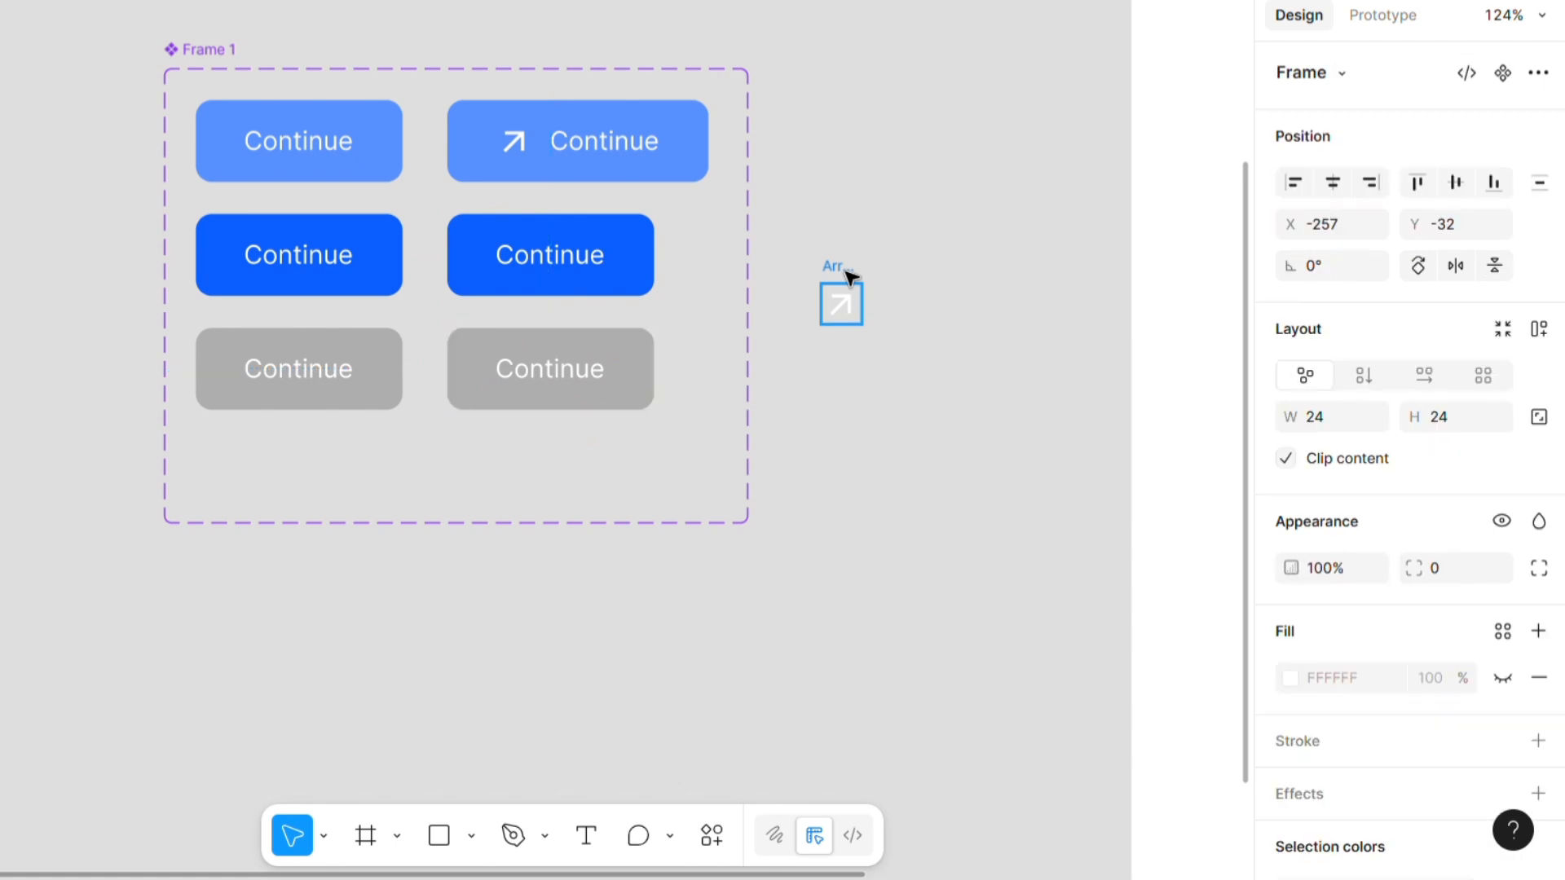
pyautogui.moveTo(848, 314); pyautogui.dragTo(652, 271)
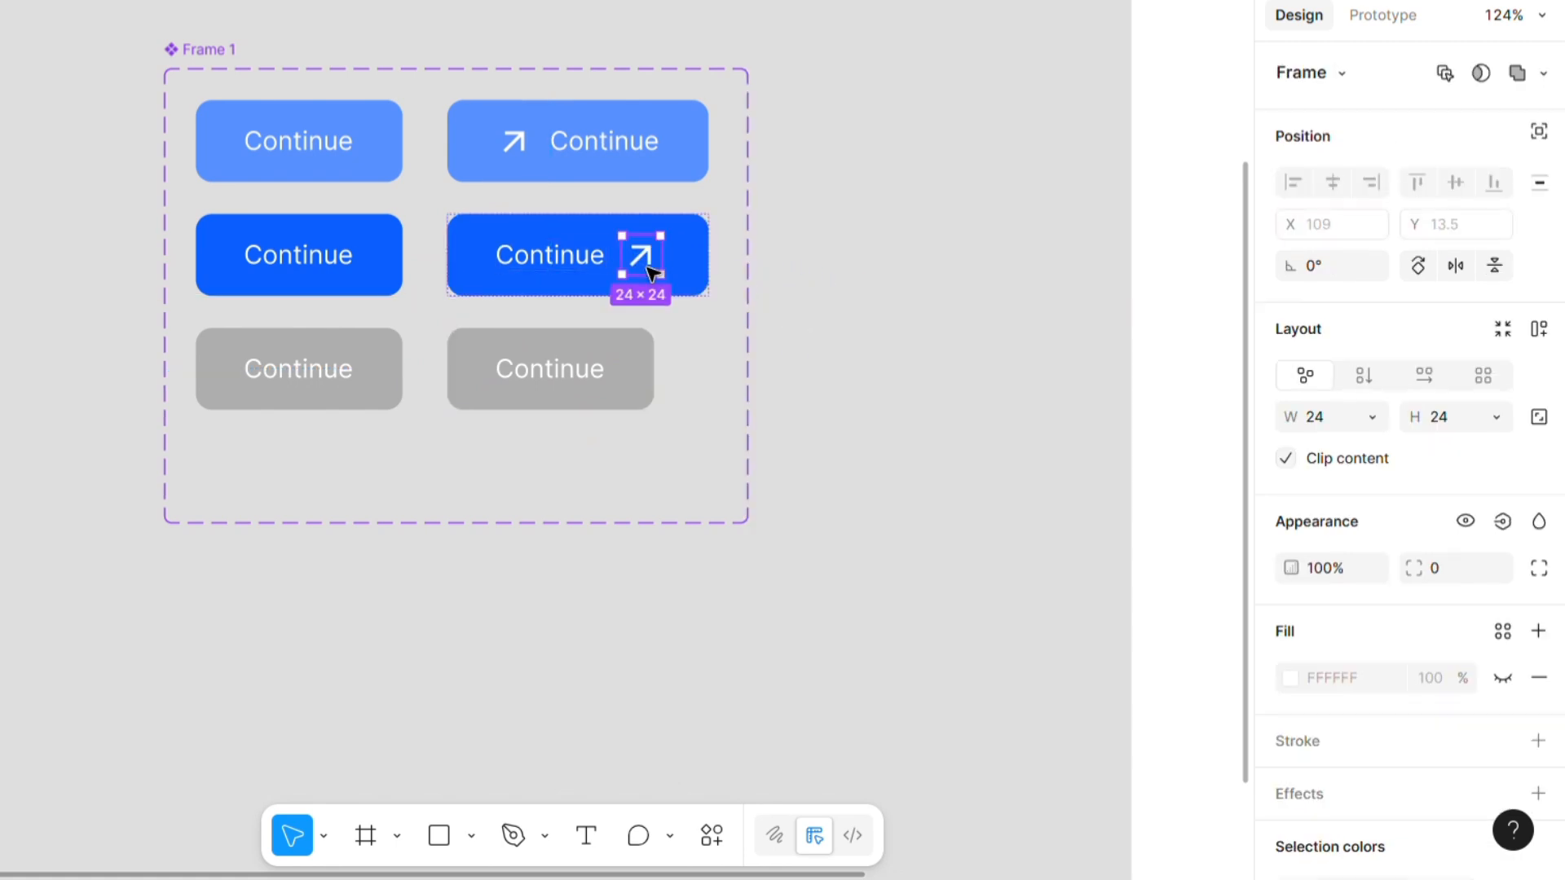
pyautogui.click(639, 370)
pyautogui.hotkey('ctrl', 'v')
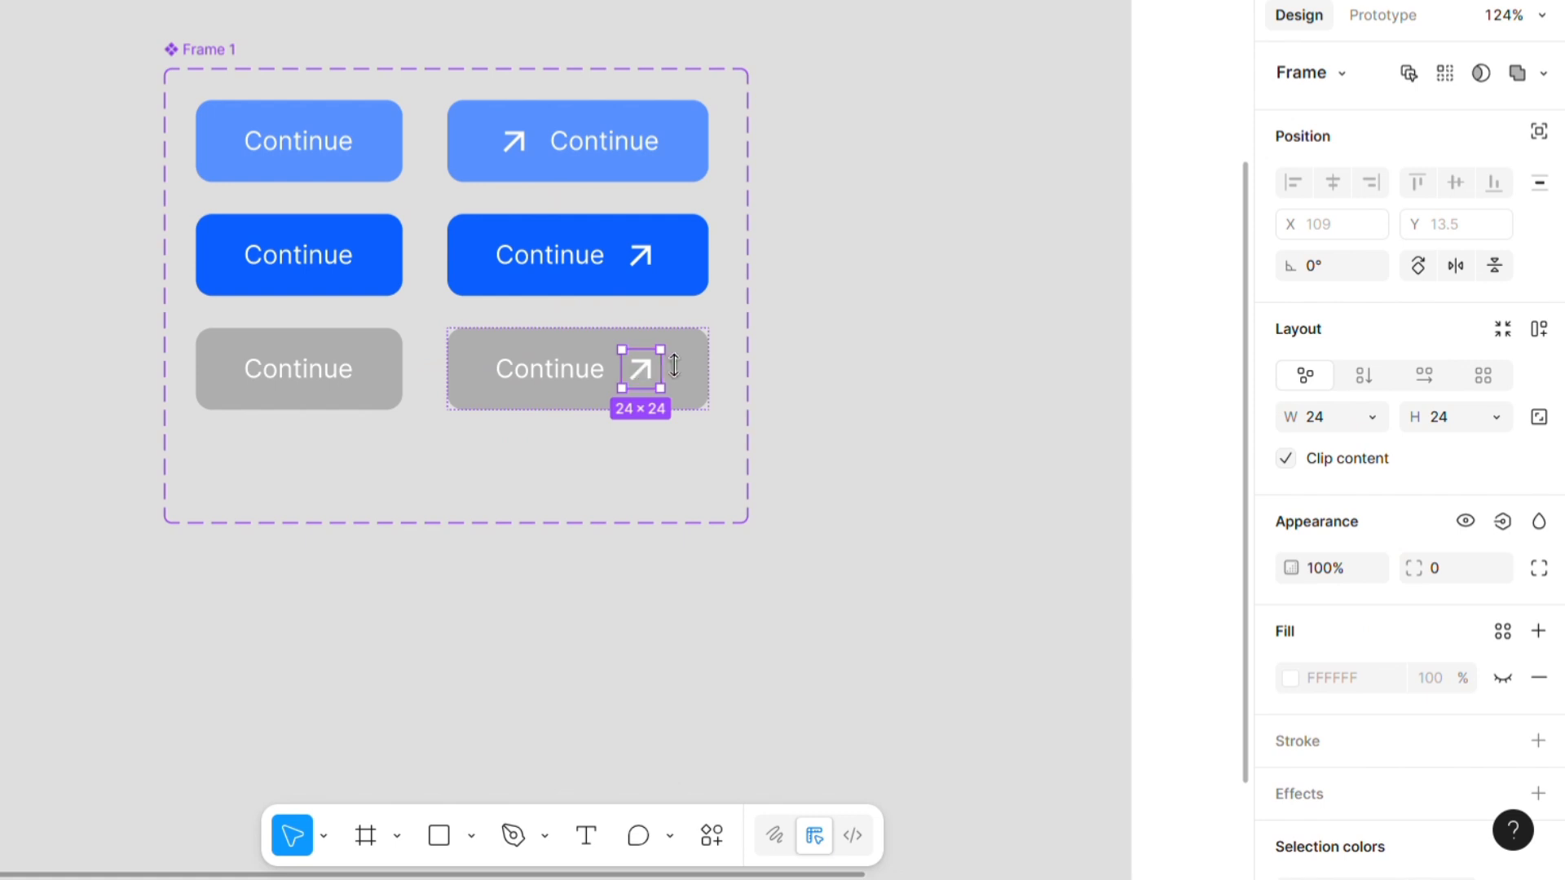
# - Move the arrow icon before the Continue label in the second-column dark blue and grey variants
pyautogui.click(566, 540)
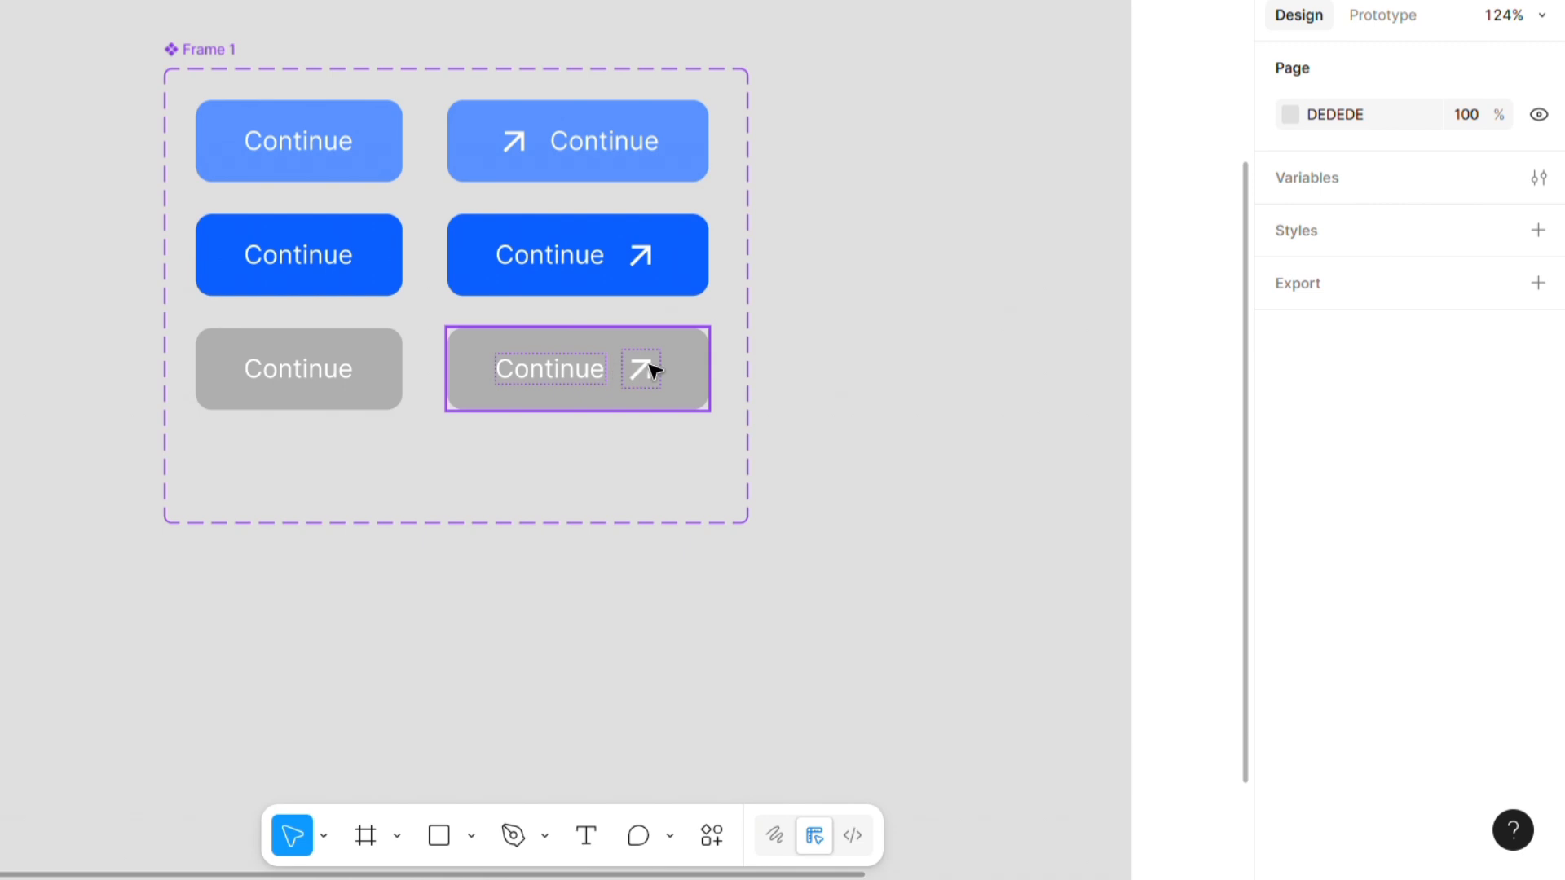
pyautogui.doubleClick(644, 259)
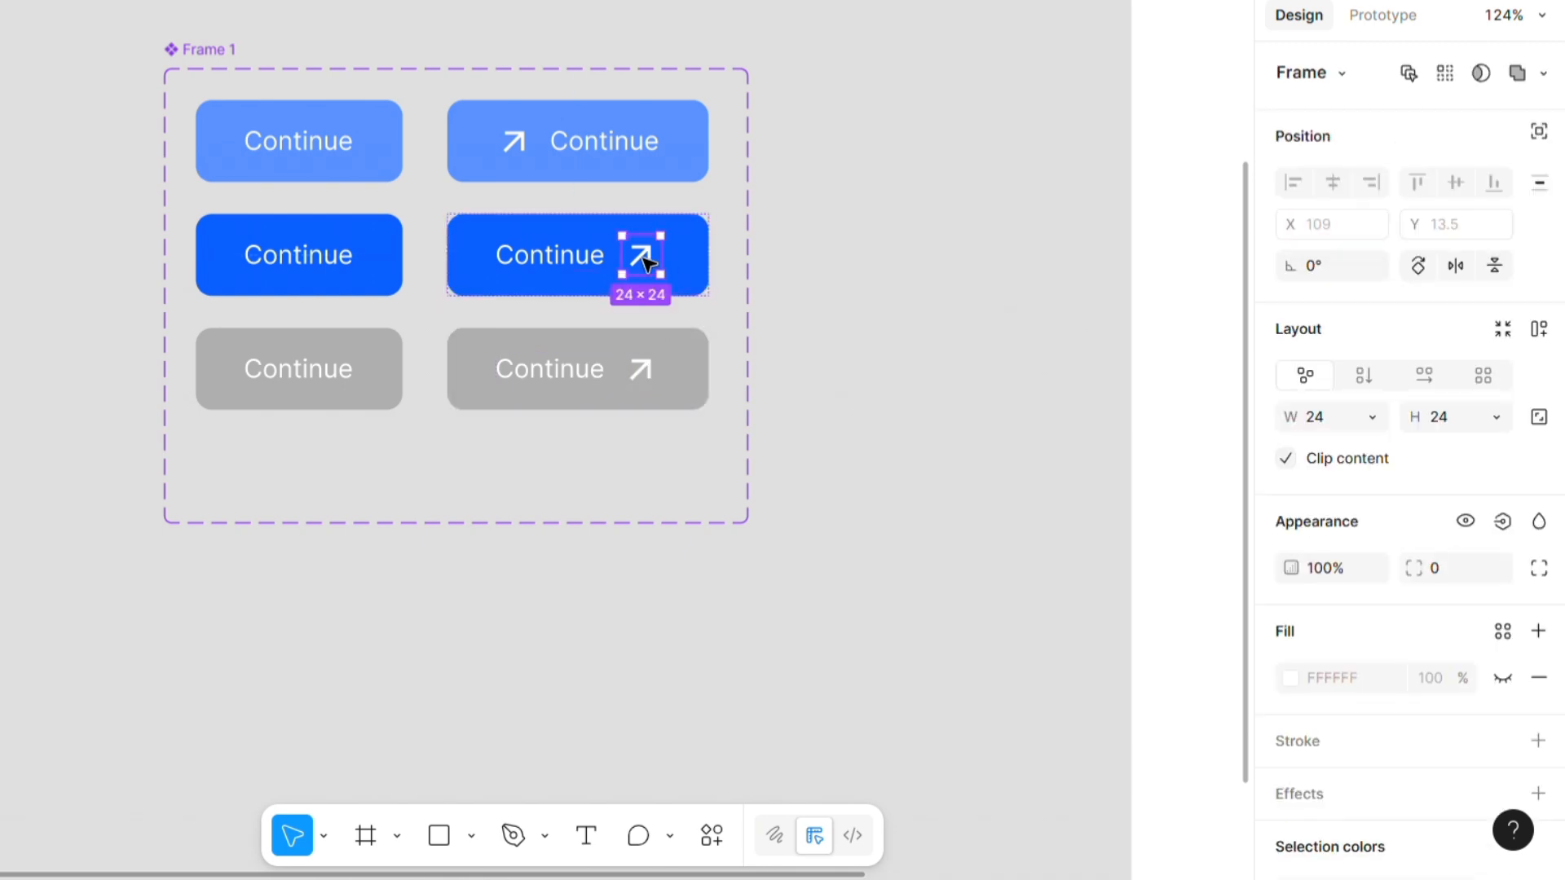
pyautogui.press('Left')
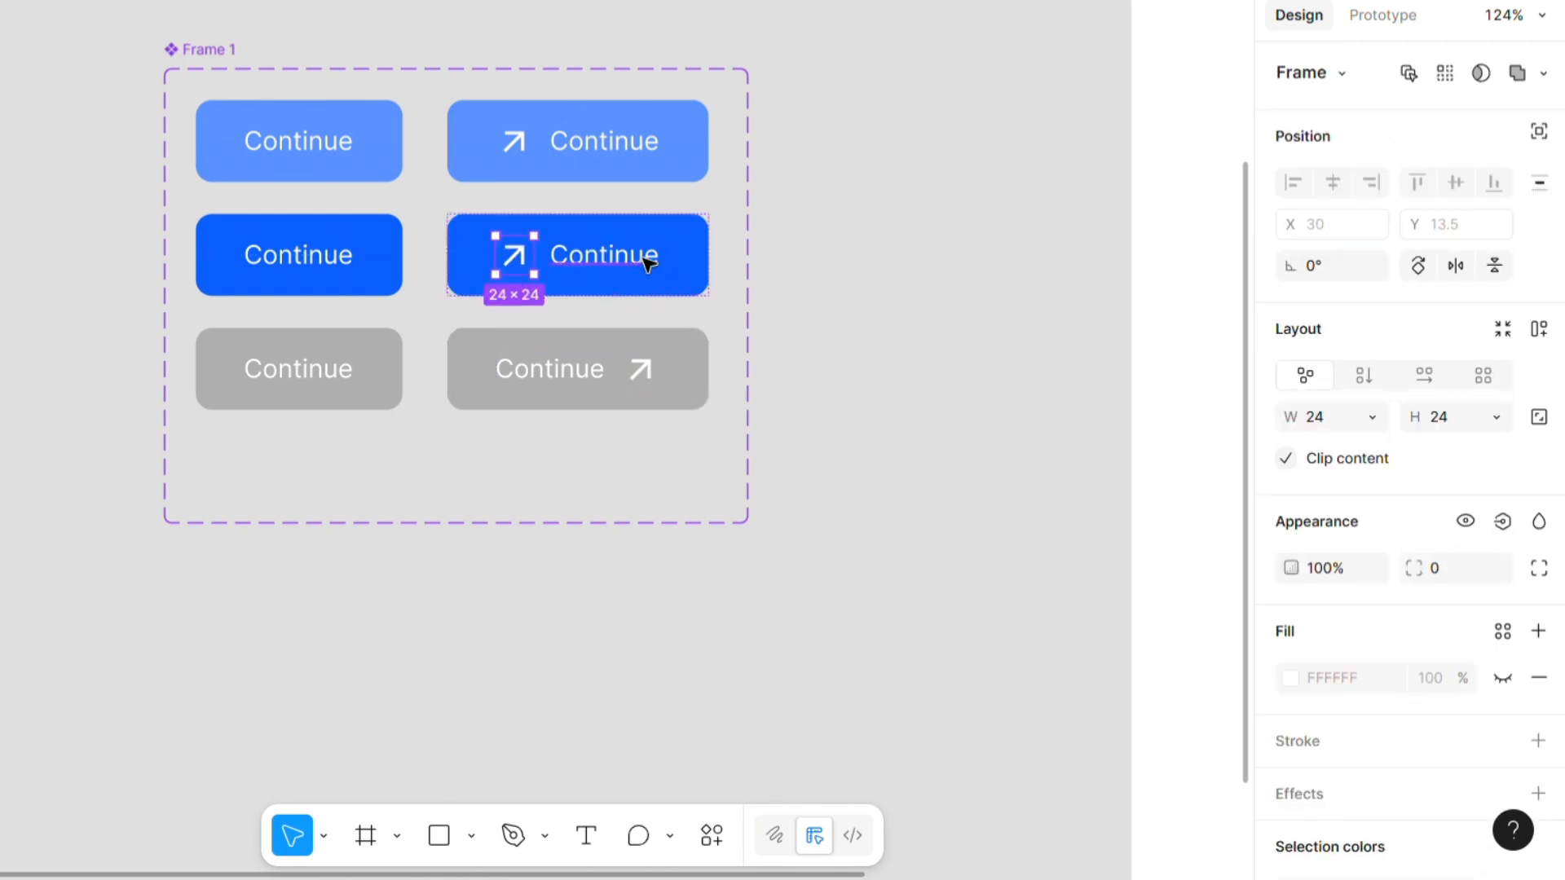
pyautogui.click(650, 379)
pyautogui.click(650, 380)
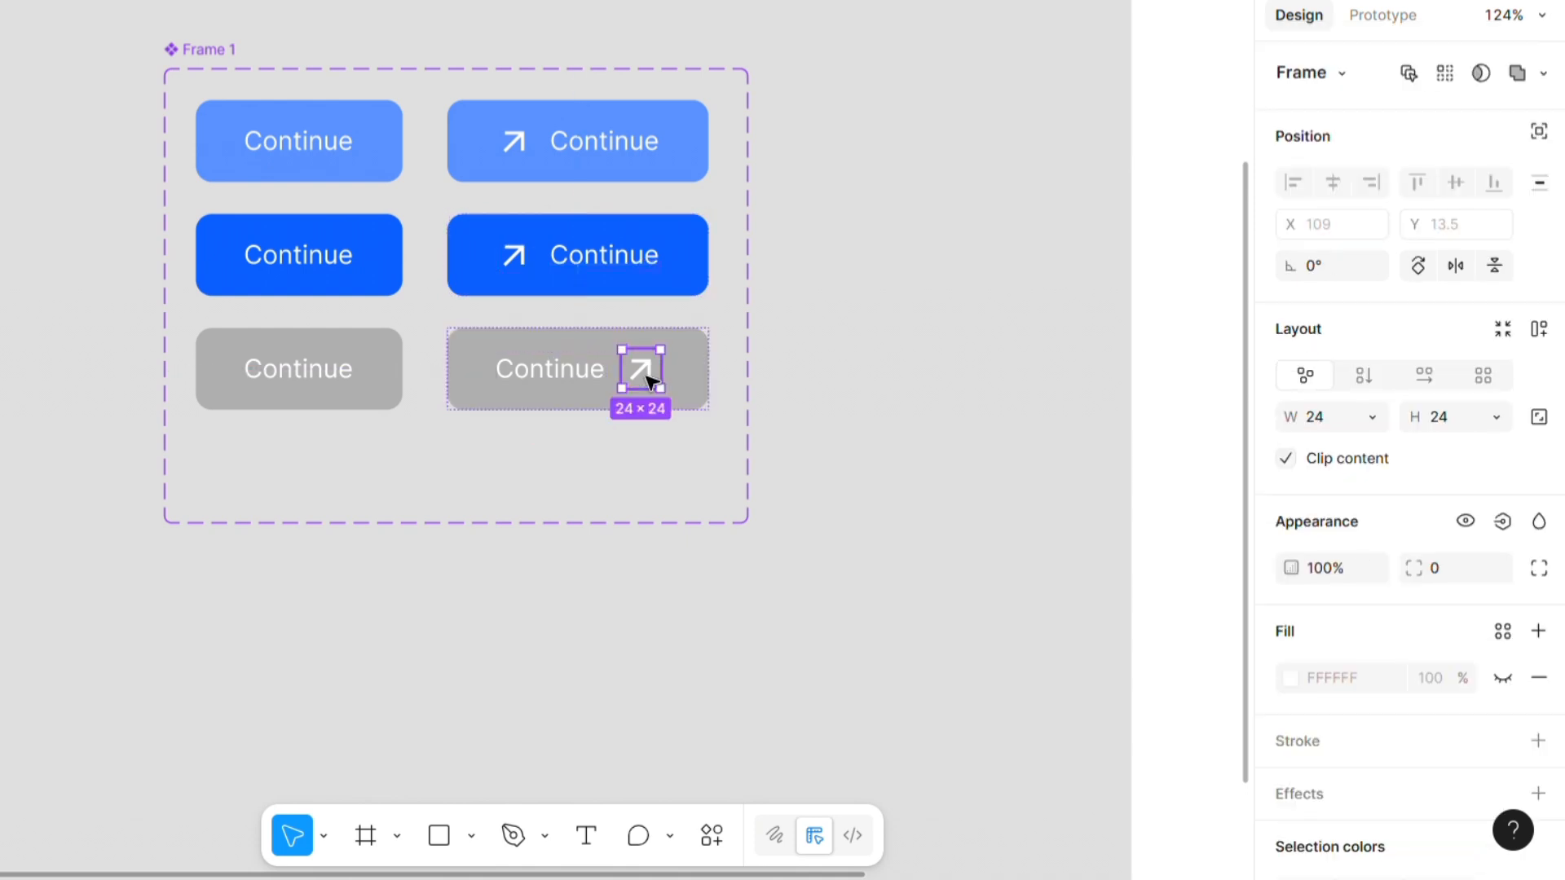
pyautogui.press('Left')
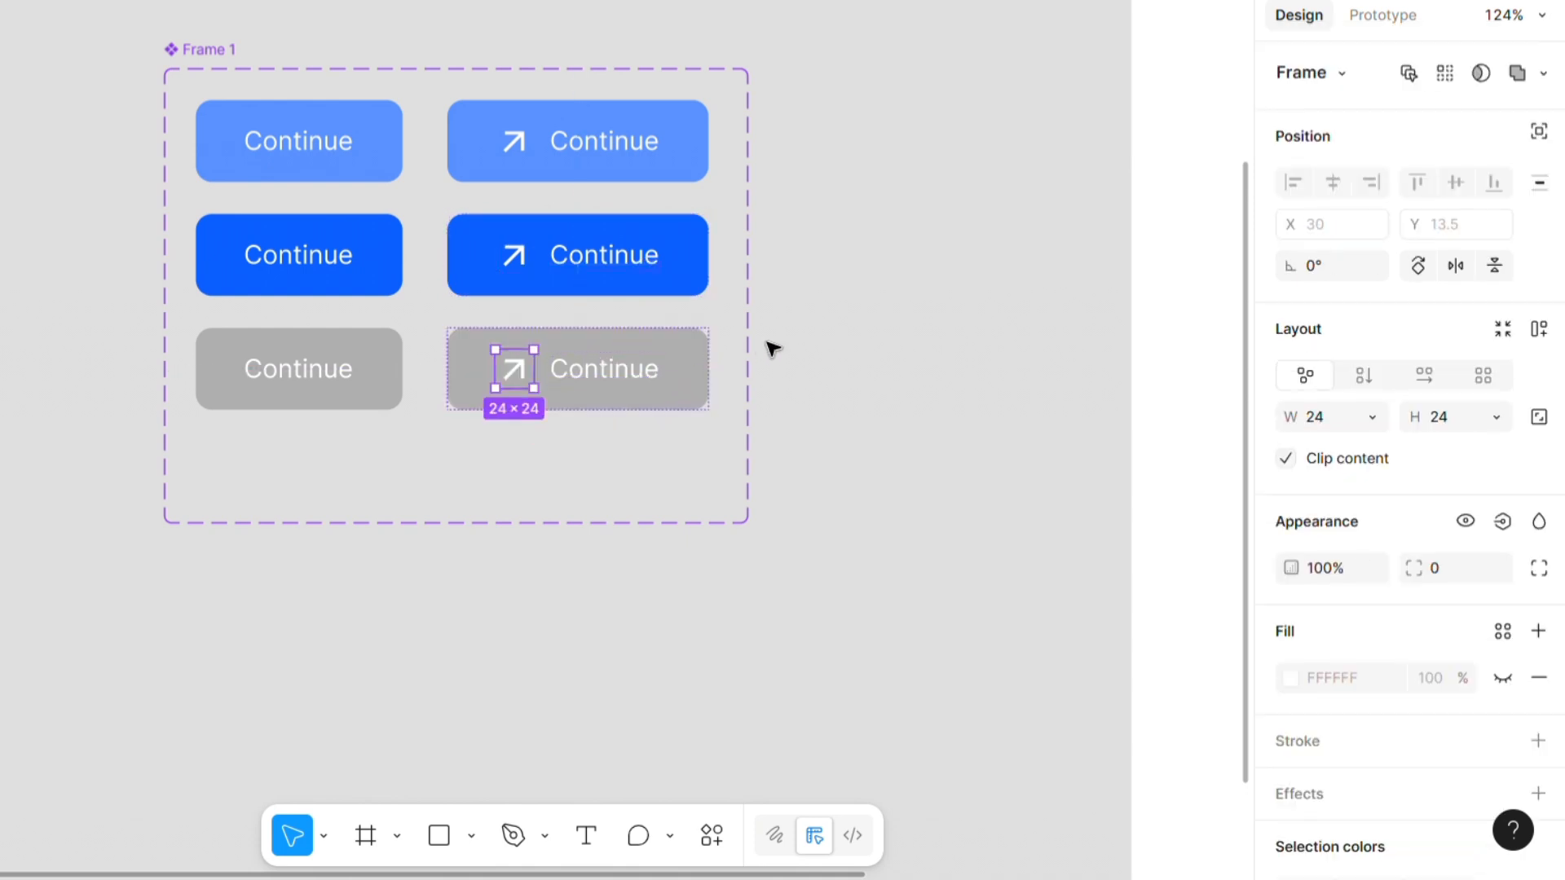
pyautogui.click(805, 335)
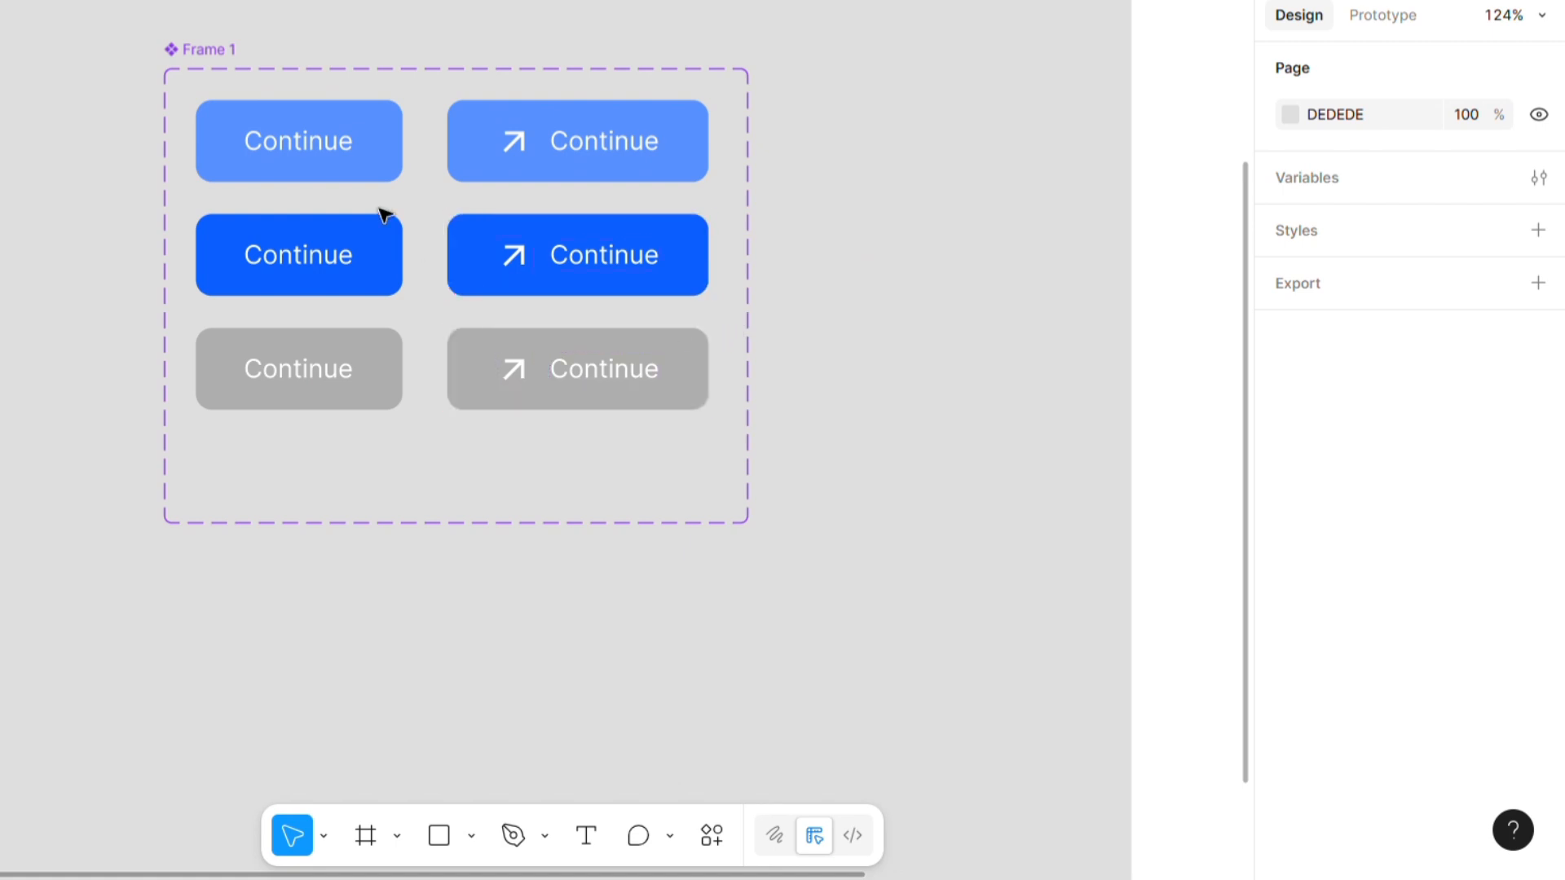
# - Add a variant property named "with icon" with the value "true" to the Frame 1 component set
pyautogui.click(209, 54)
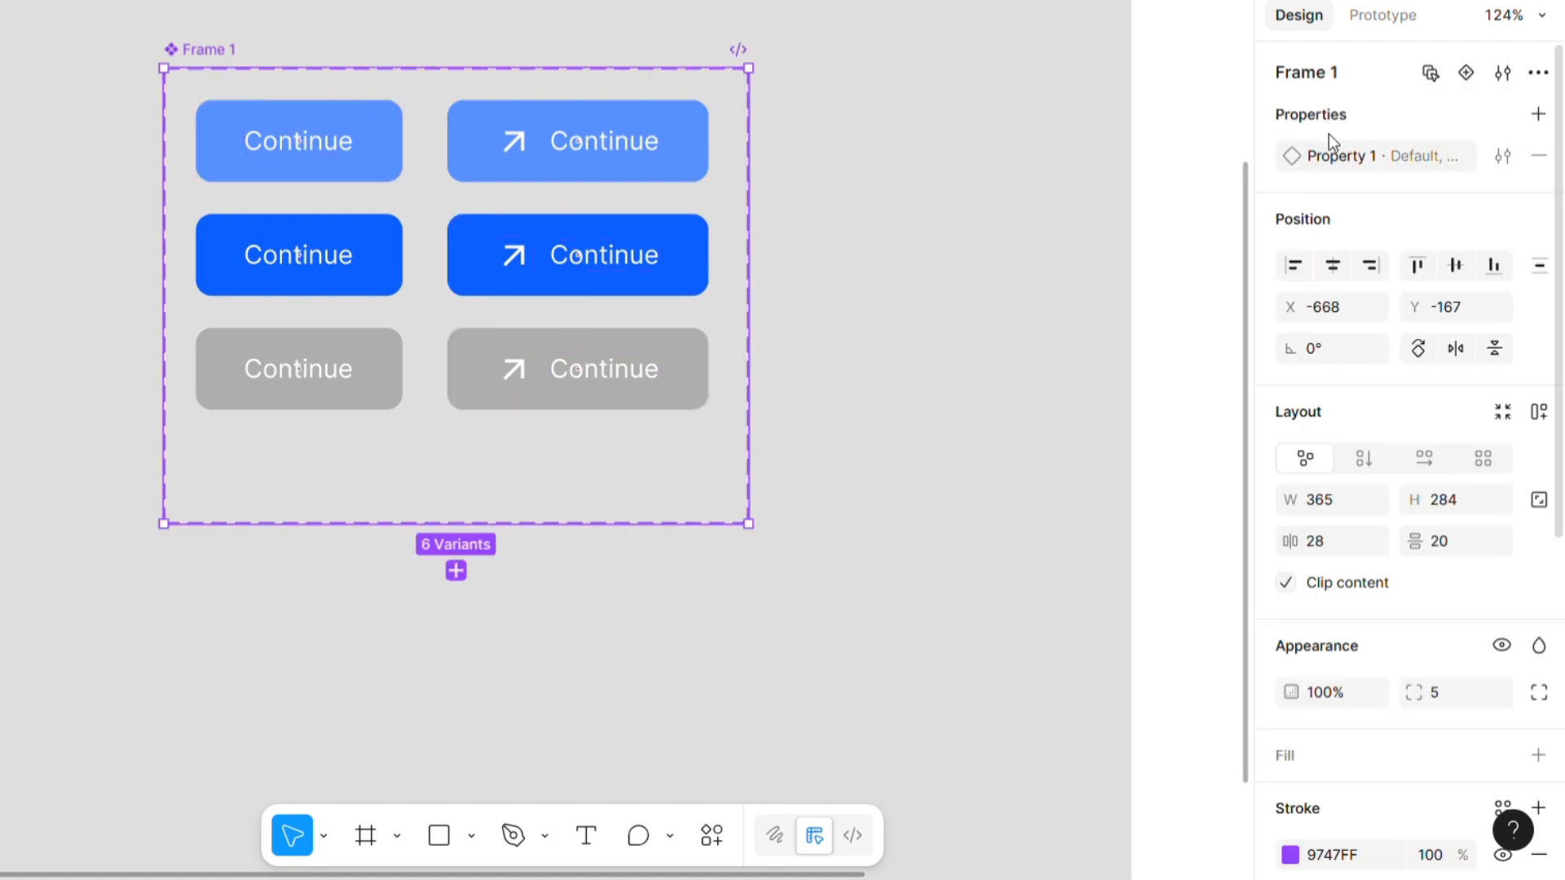
pyautogui.click(1538, 115)
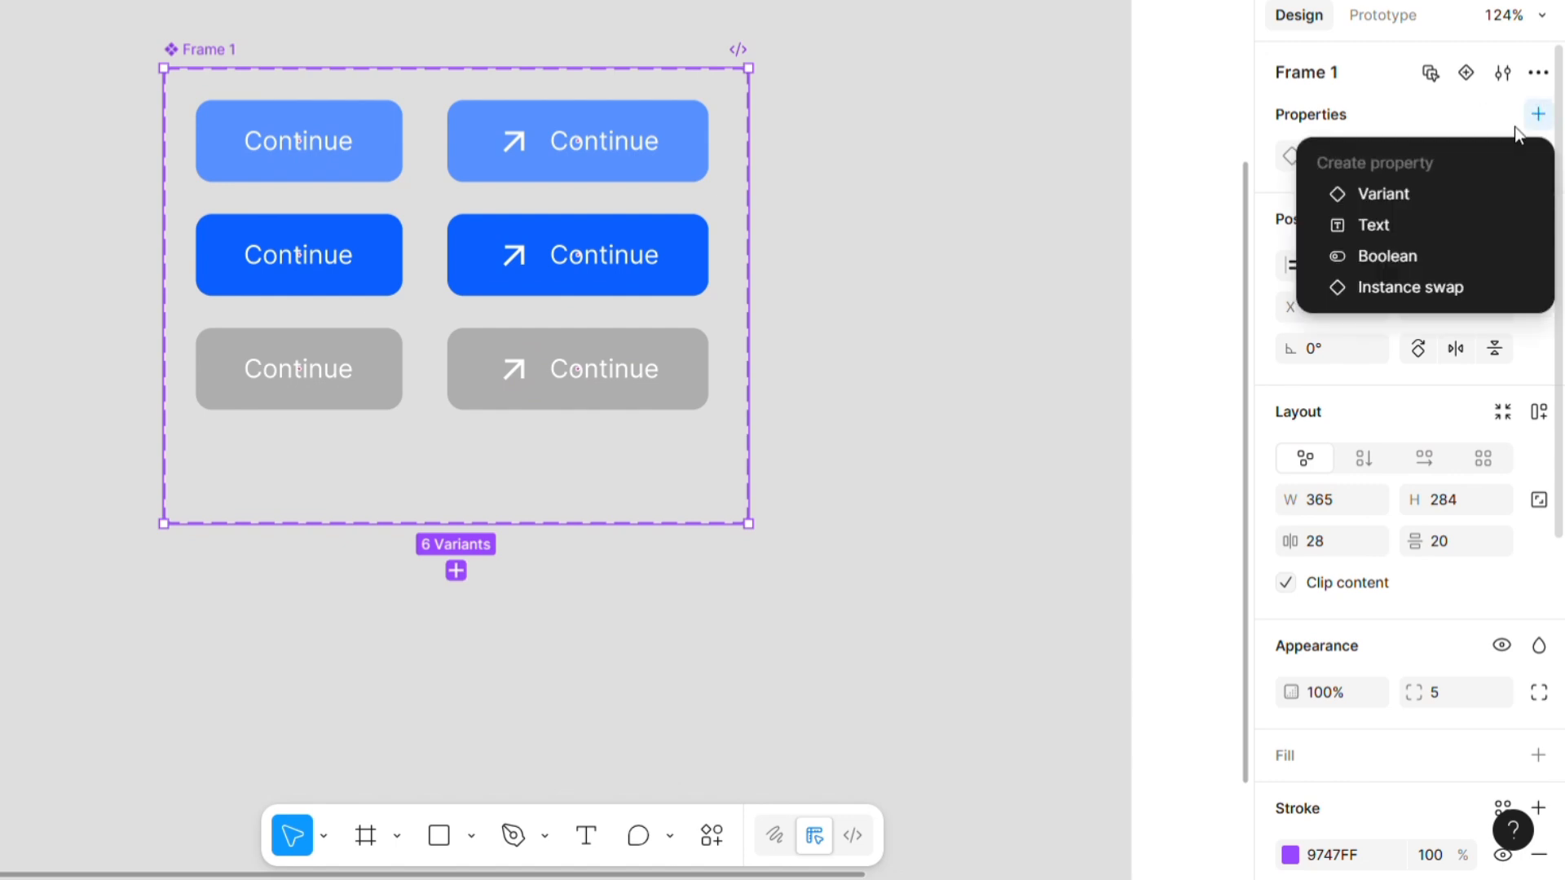
pyautogui.click(1377, 193)
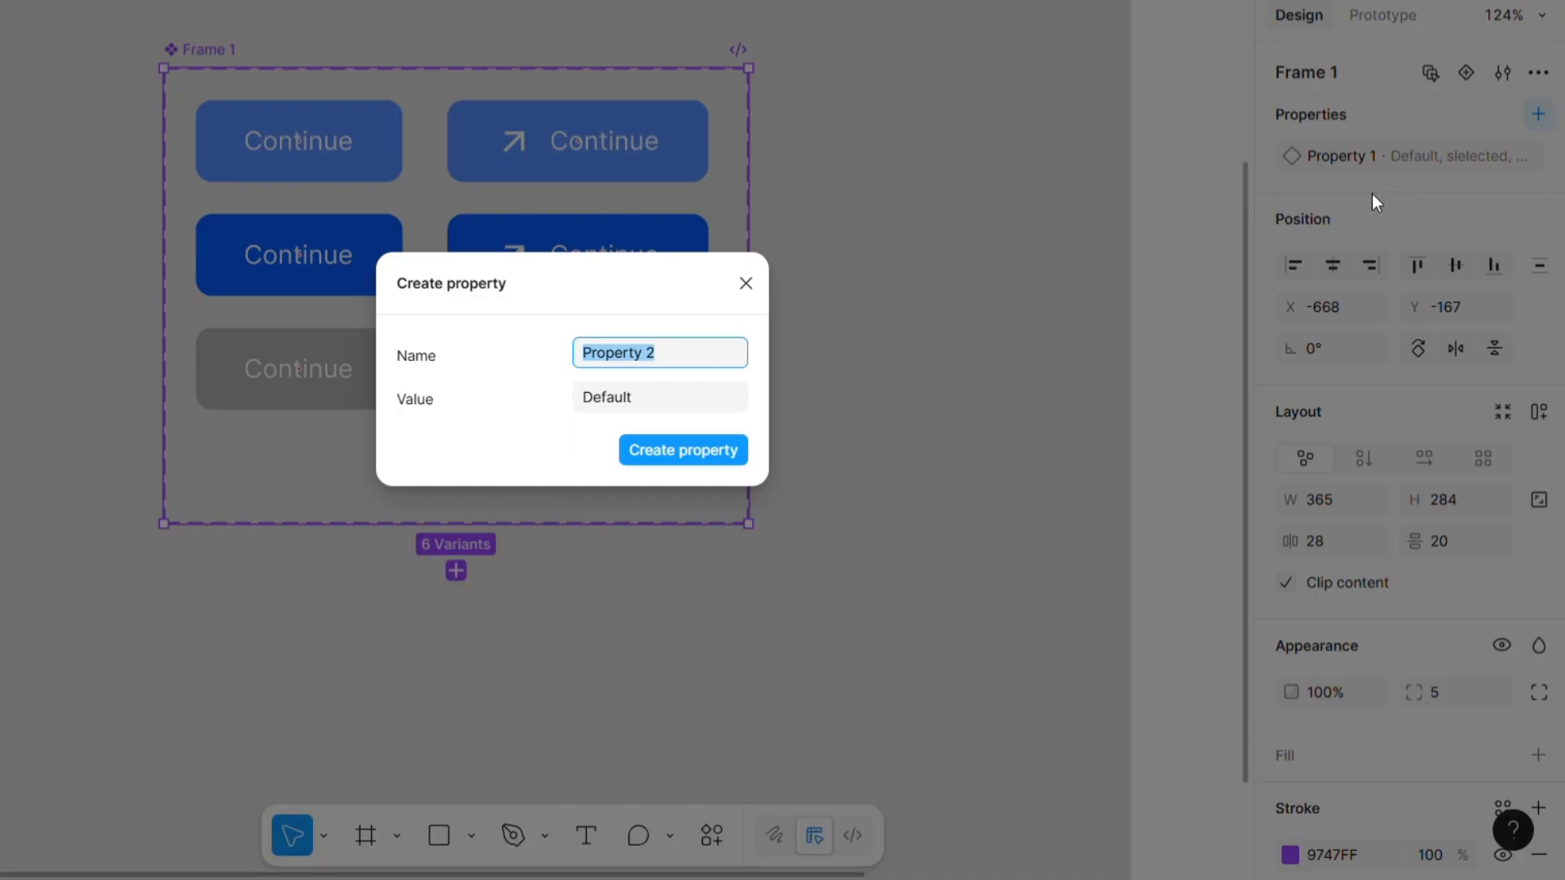
pyautogui.press('BackSpace')
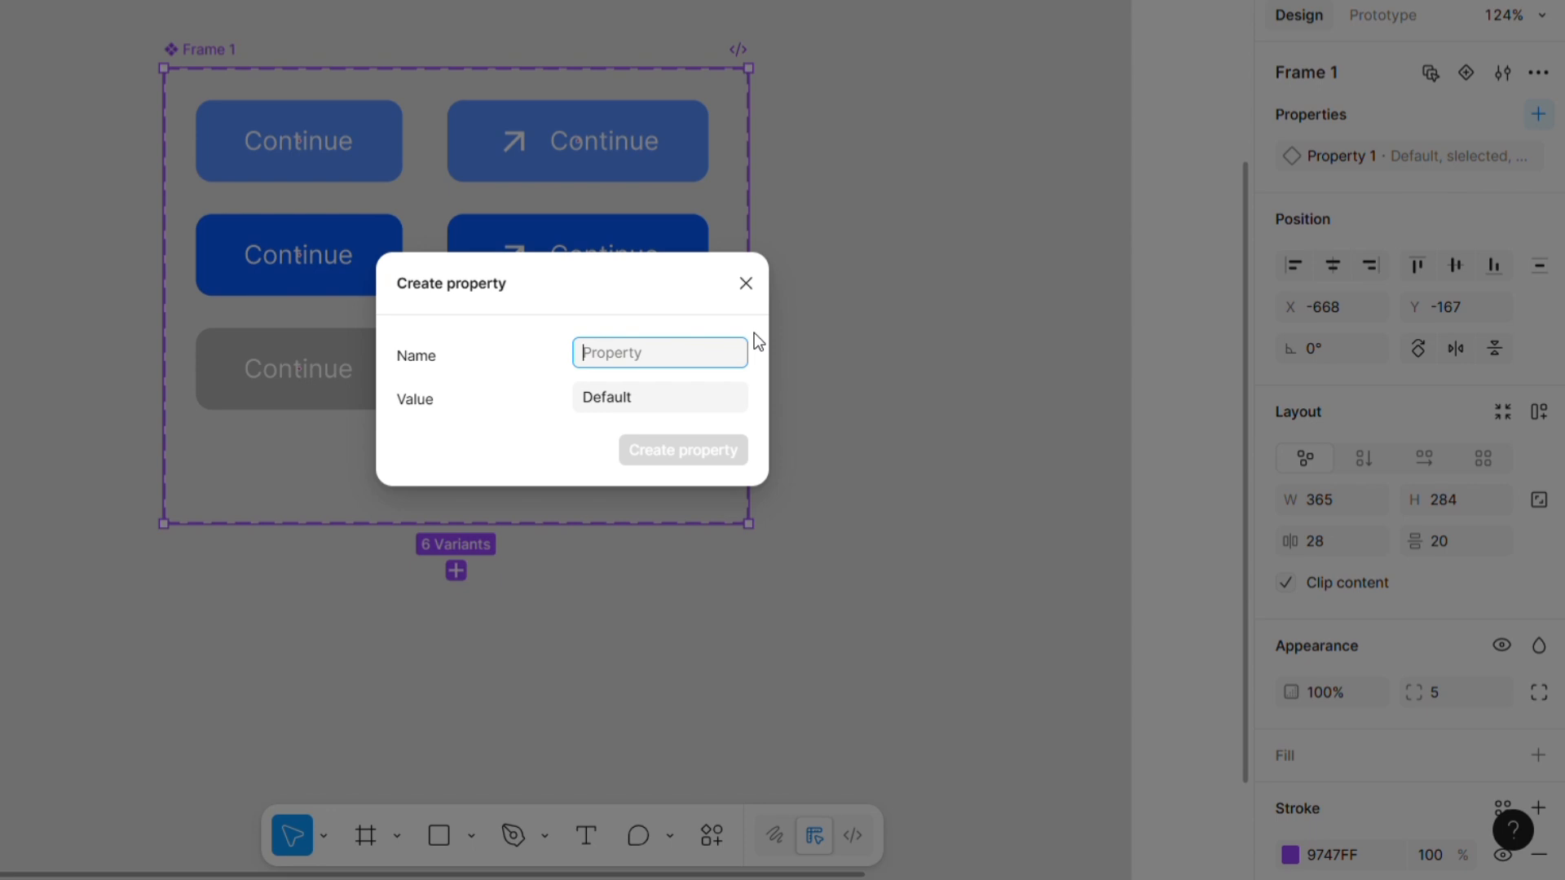
pyautogui.write('with icon')
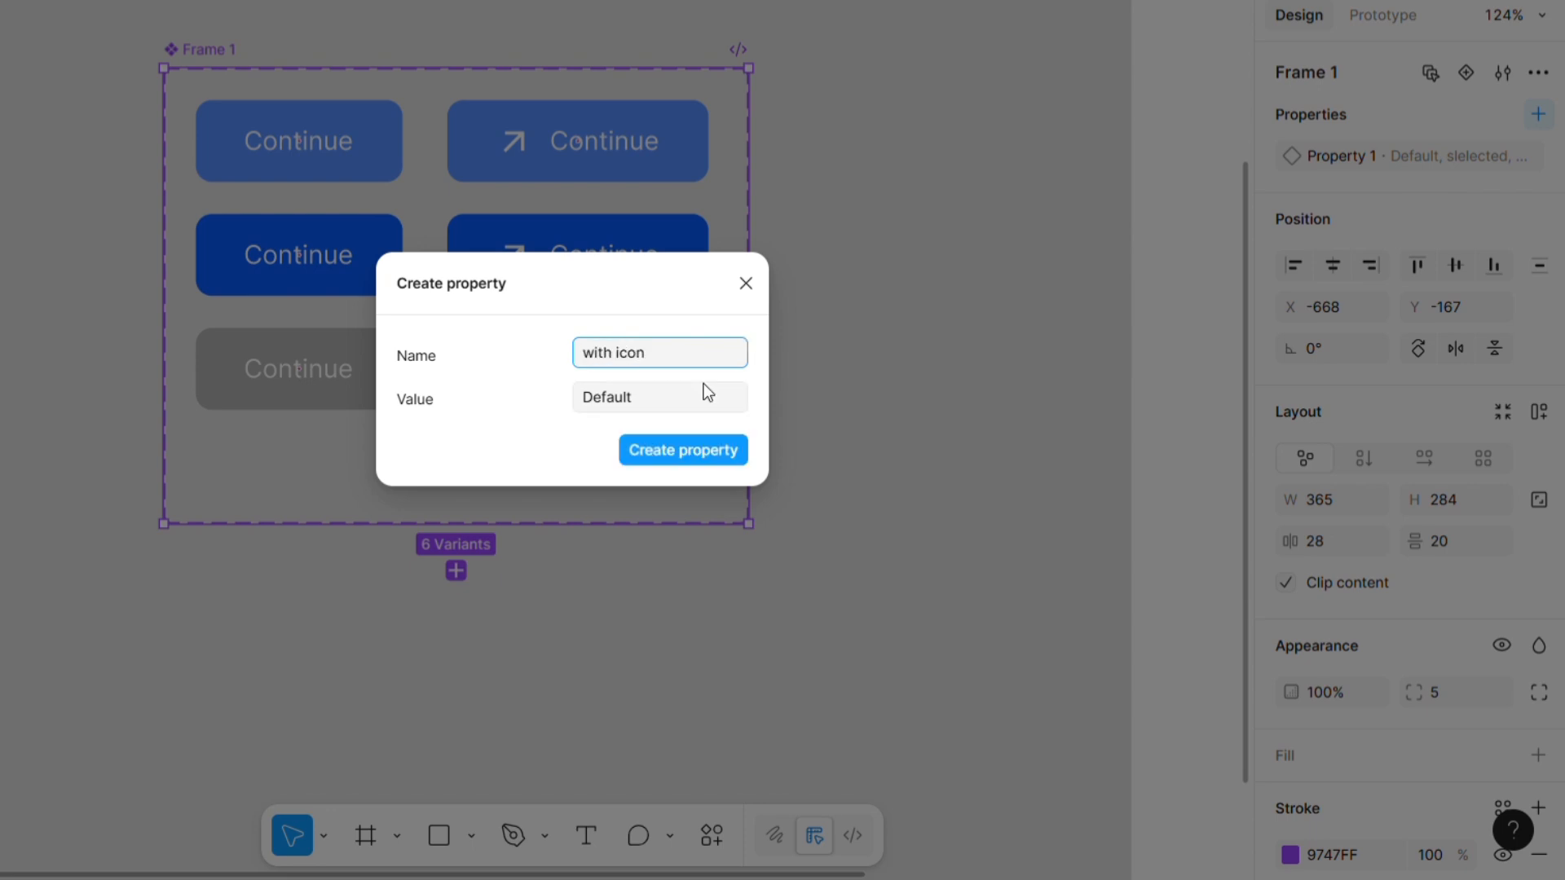
pyautogui.click(659, 394)
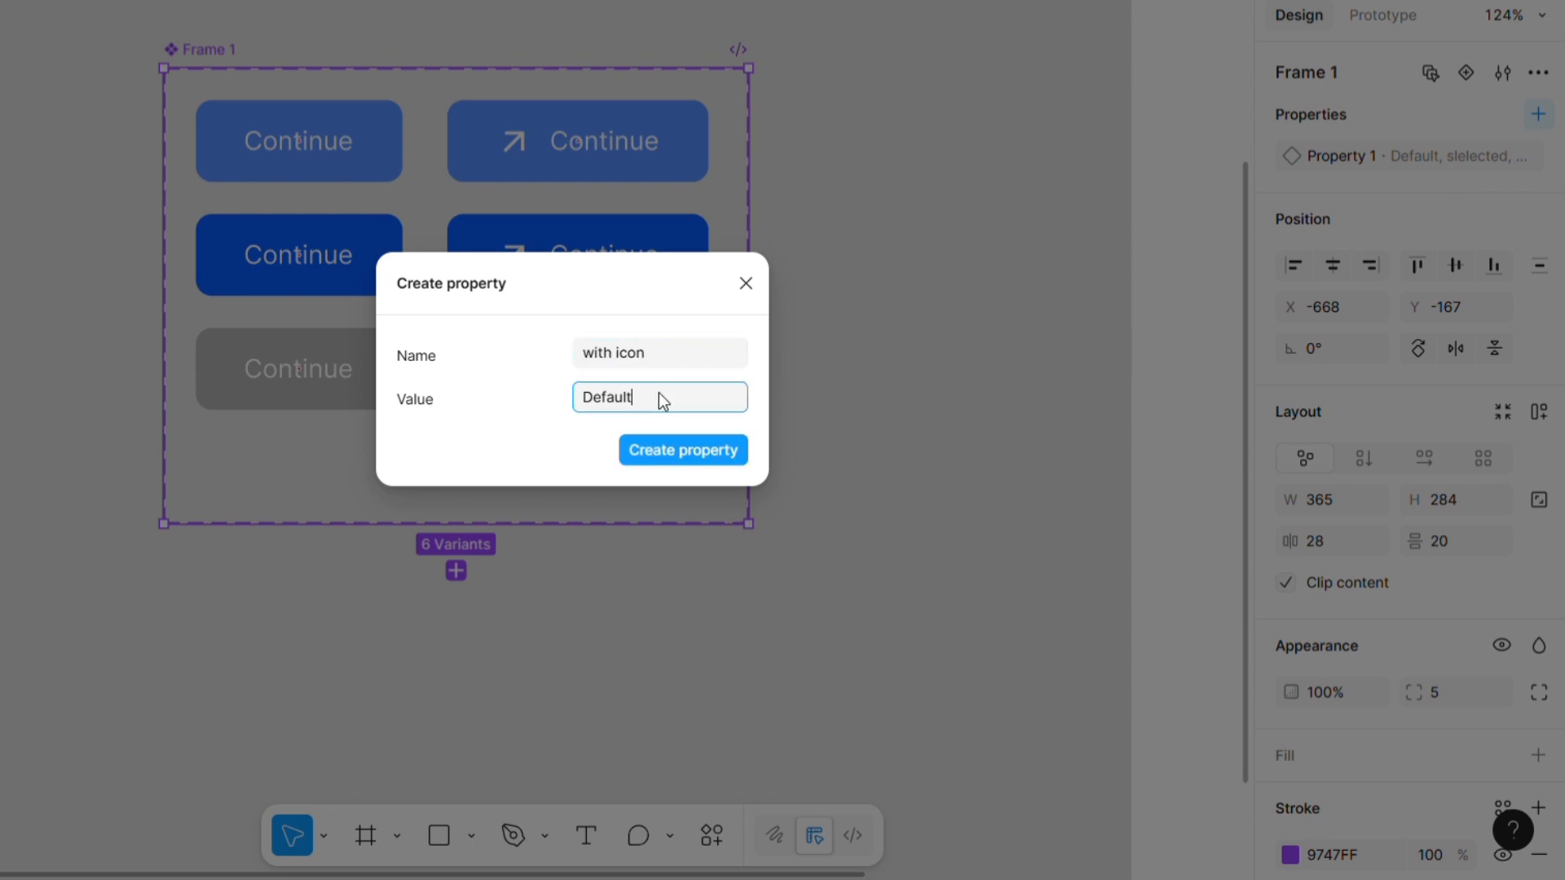
pyautogui.press('BackSpace')
pyautogui.press('BackSpace')
pyautogui.press('BackSpace')
pyautogui.press('BackSpace')
pyautogui.press('BackSpace')
pyautogui.press('BackSpace')
pyautogui.write('true')
pyautogui.click(662, 451)
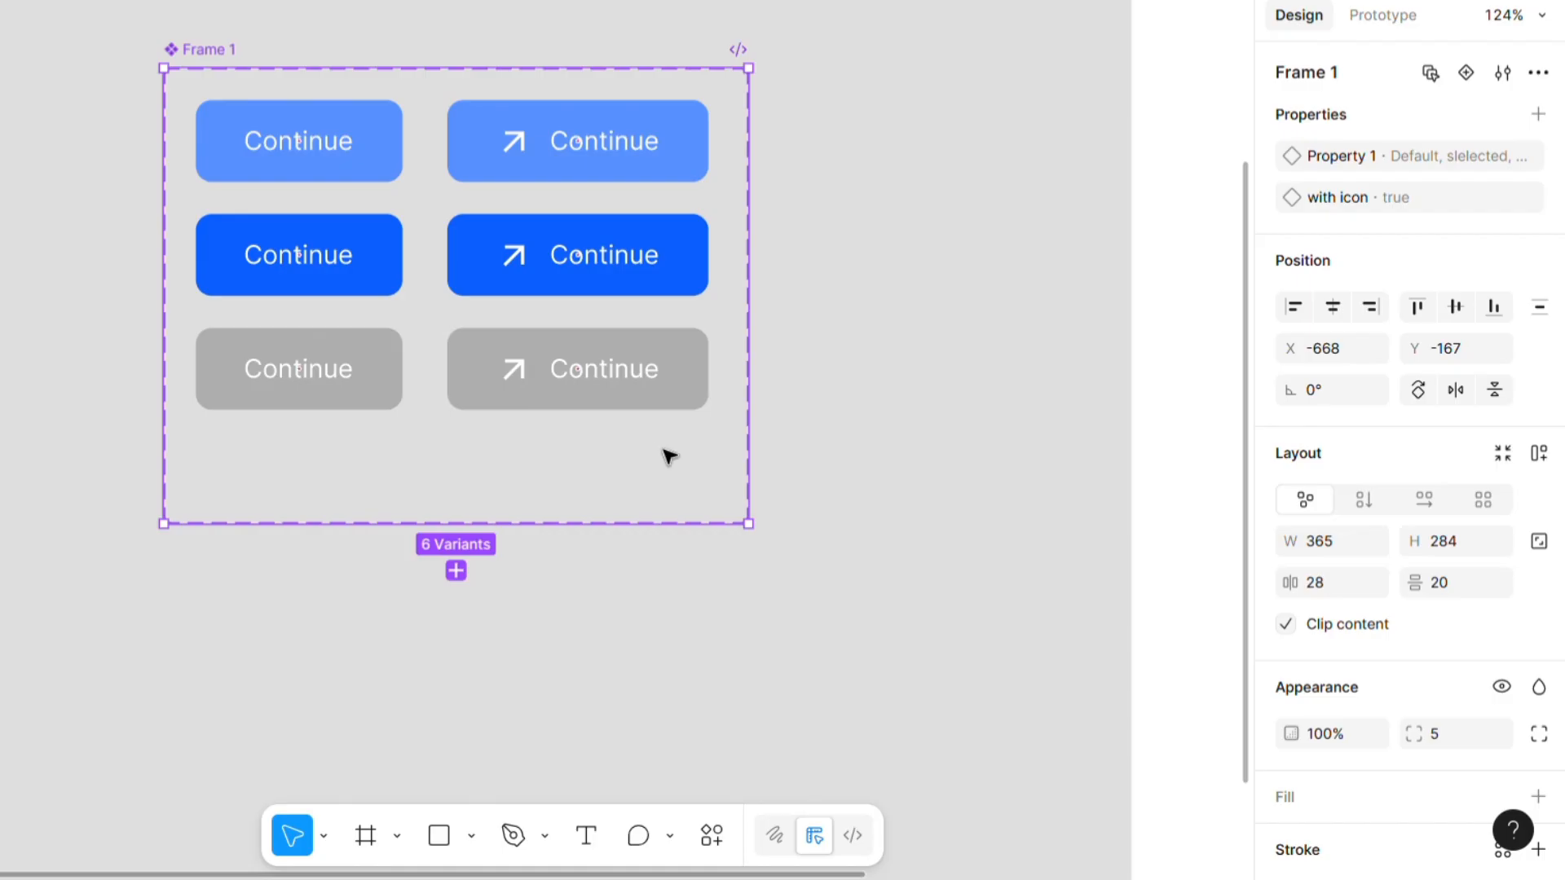
pyautogui.click(854, 403)
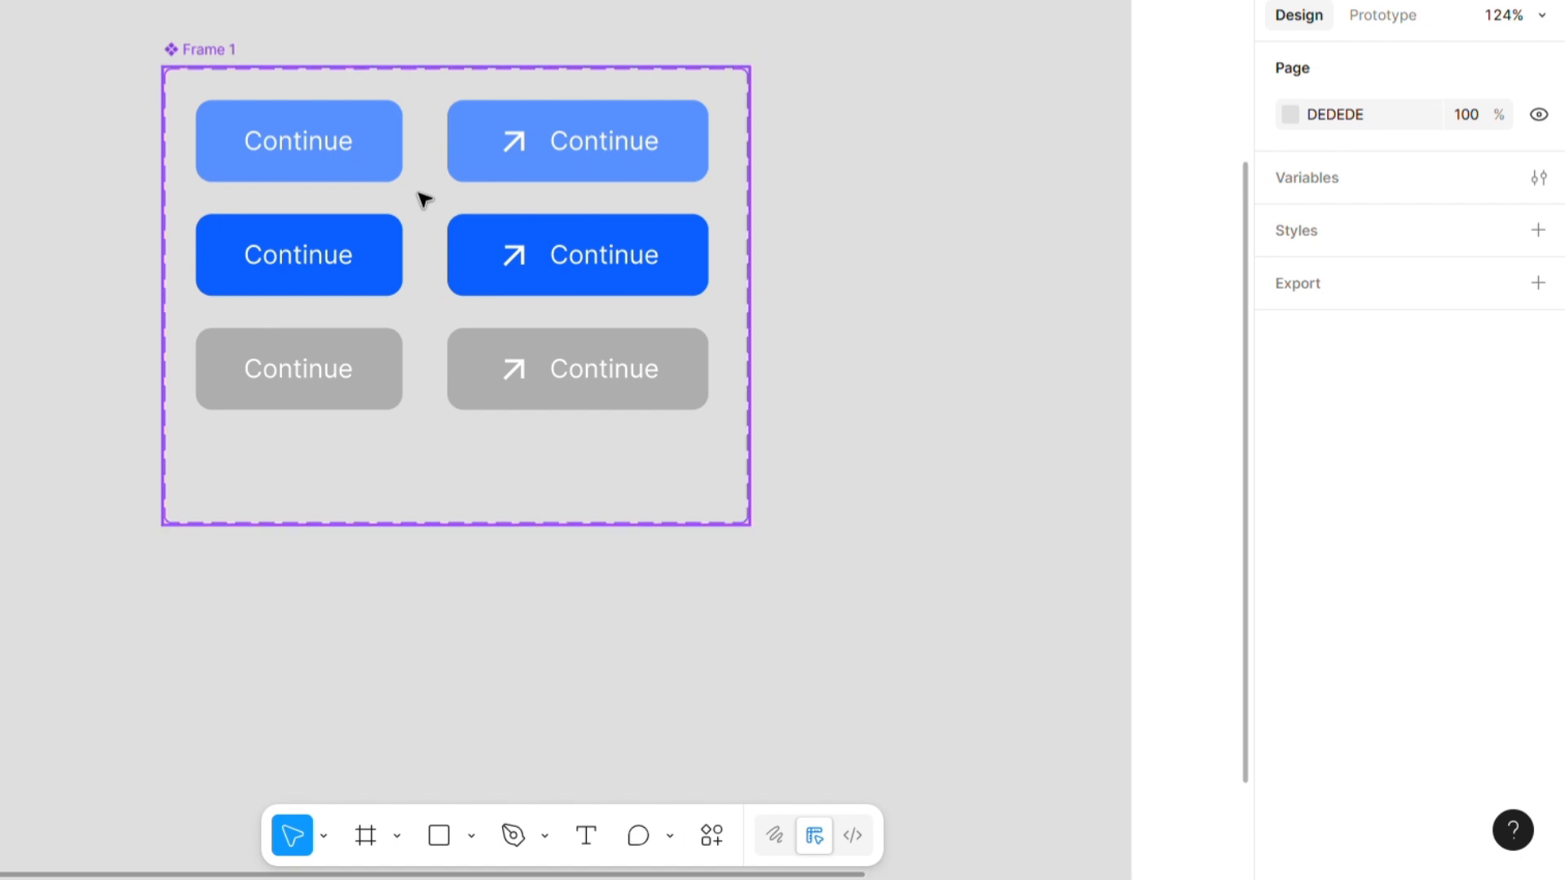
# - Set Property 1 of the light blue variant with the arrow icon to Default
pyautogui.click(519, 131)
pyautogui.click(545, 255)
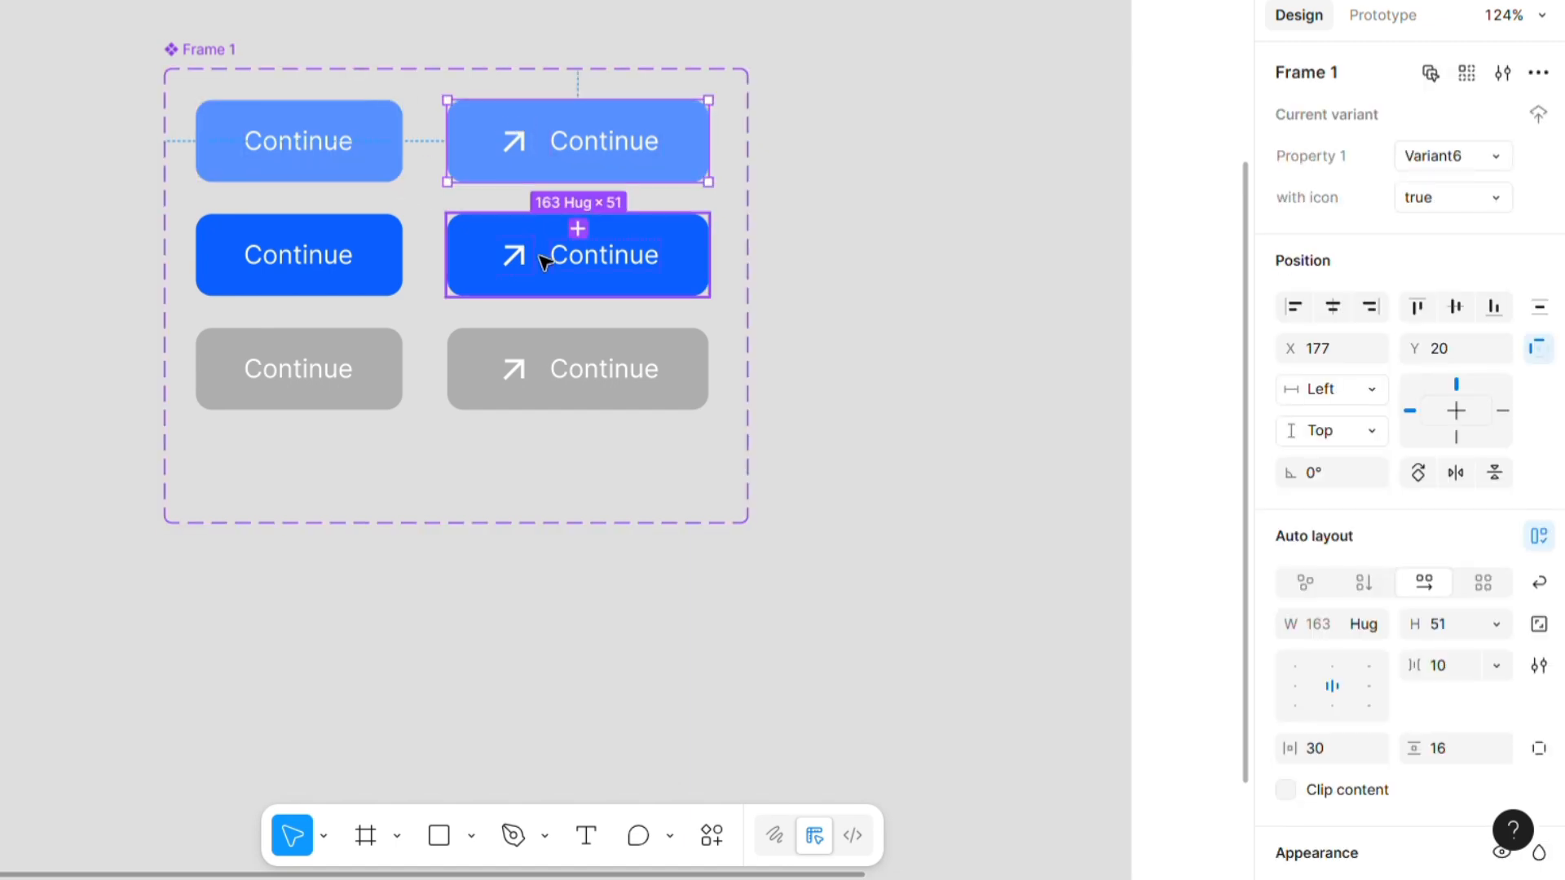
pyautogui.click(481, 353)
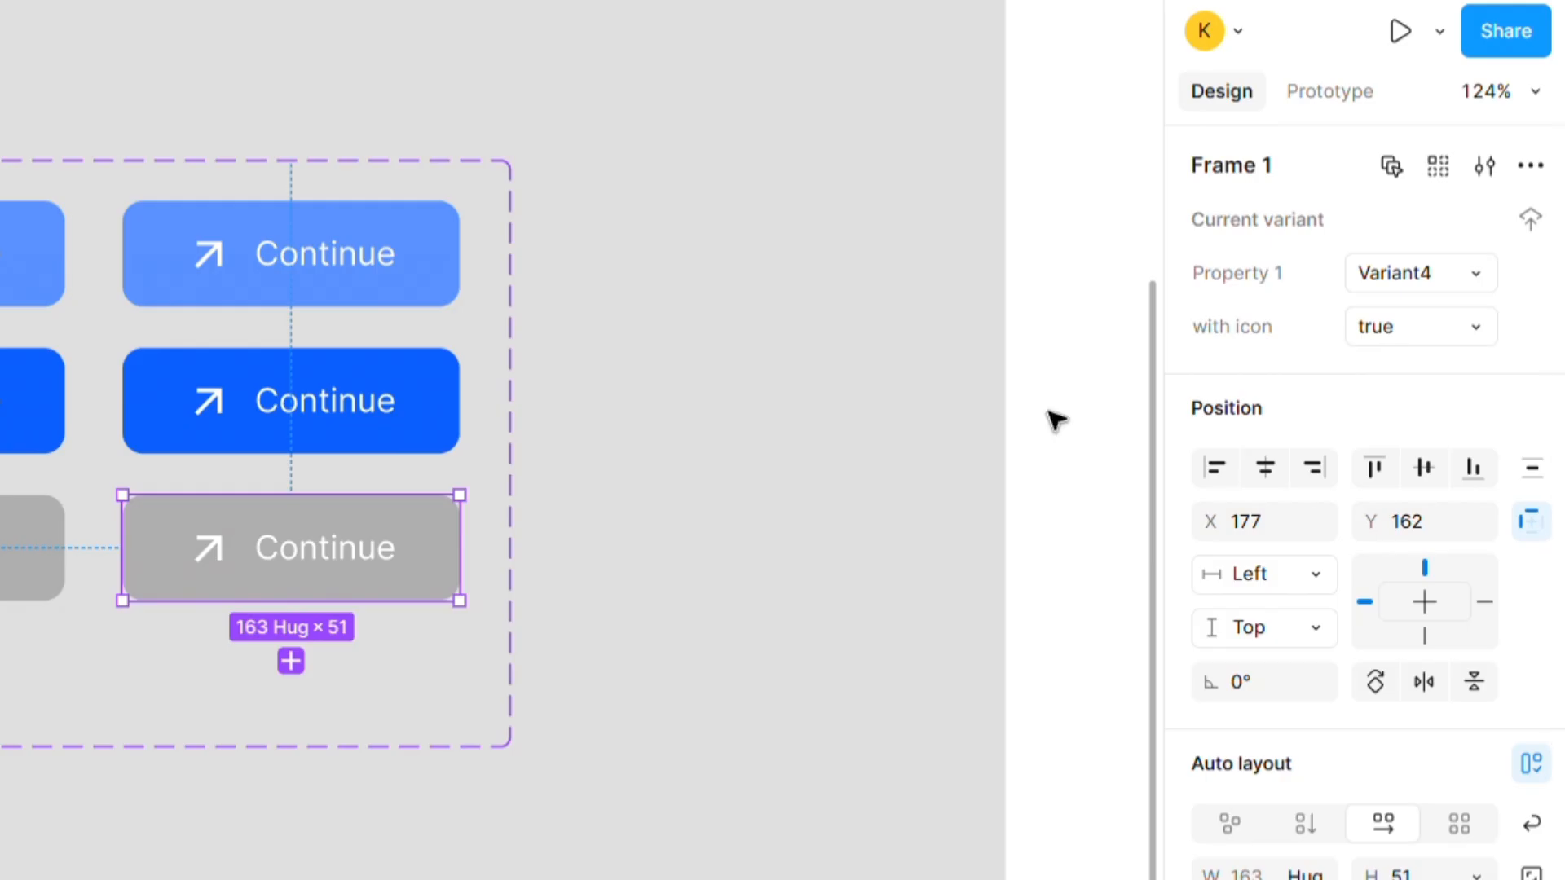
pyautogui.click(773, 451)
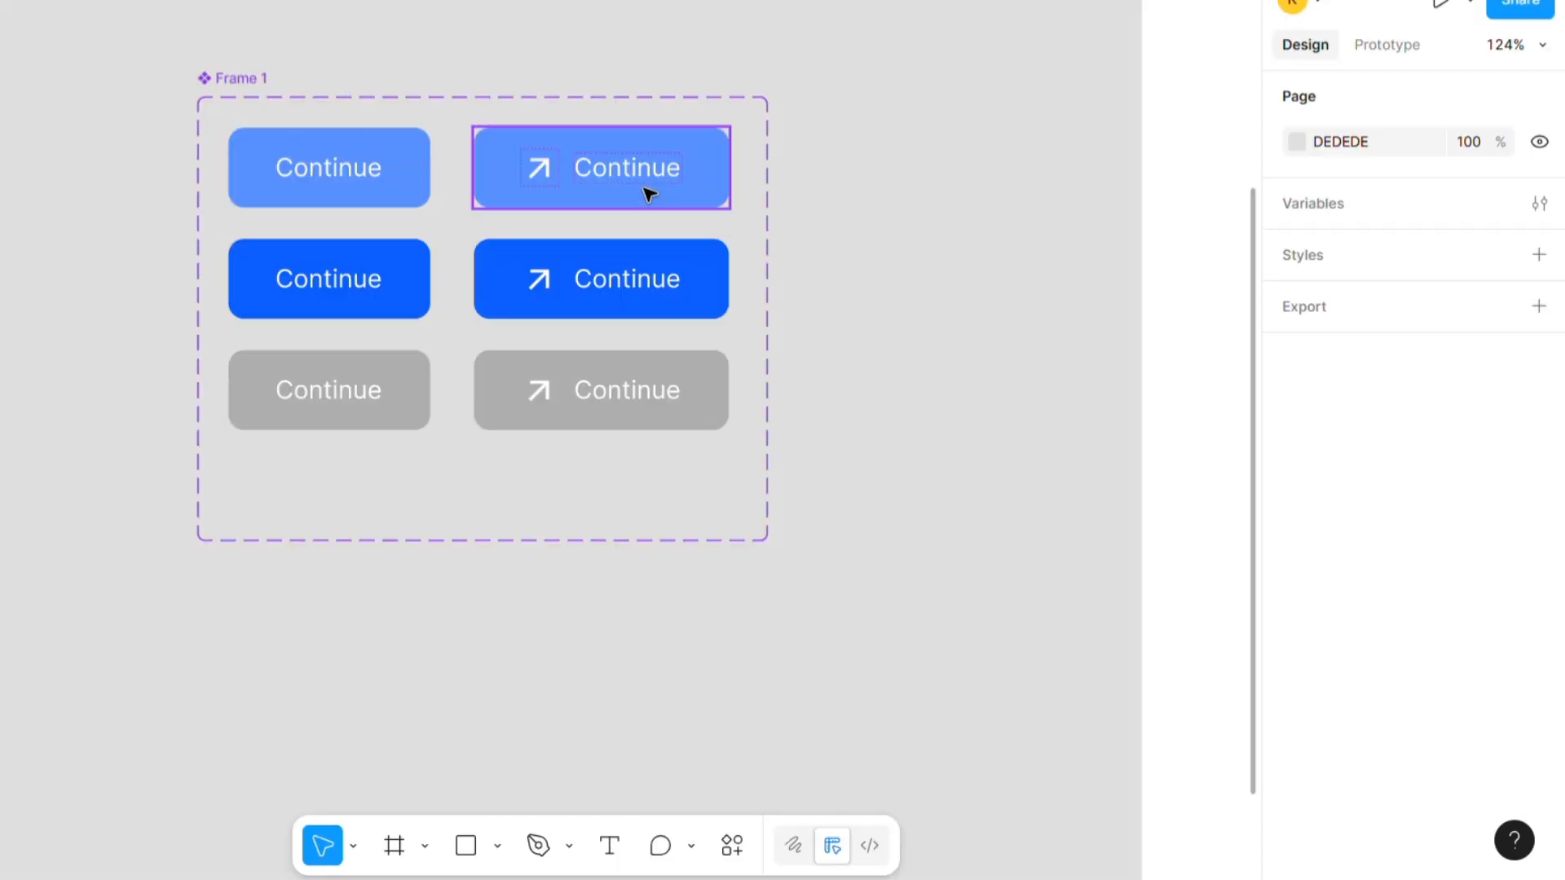
pyautogui.click(723, 186)
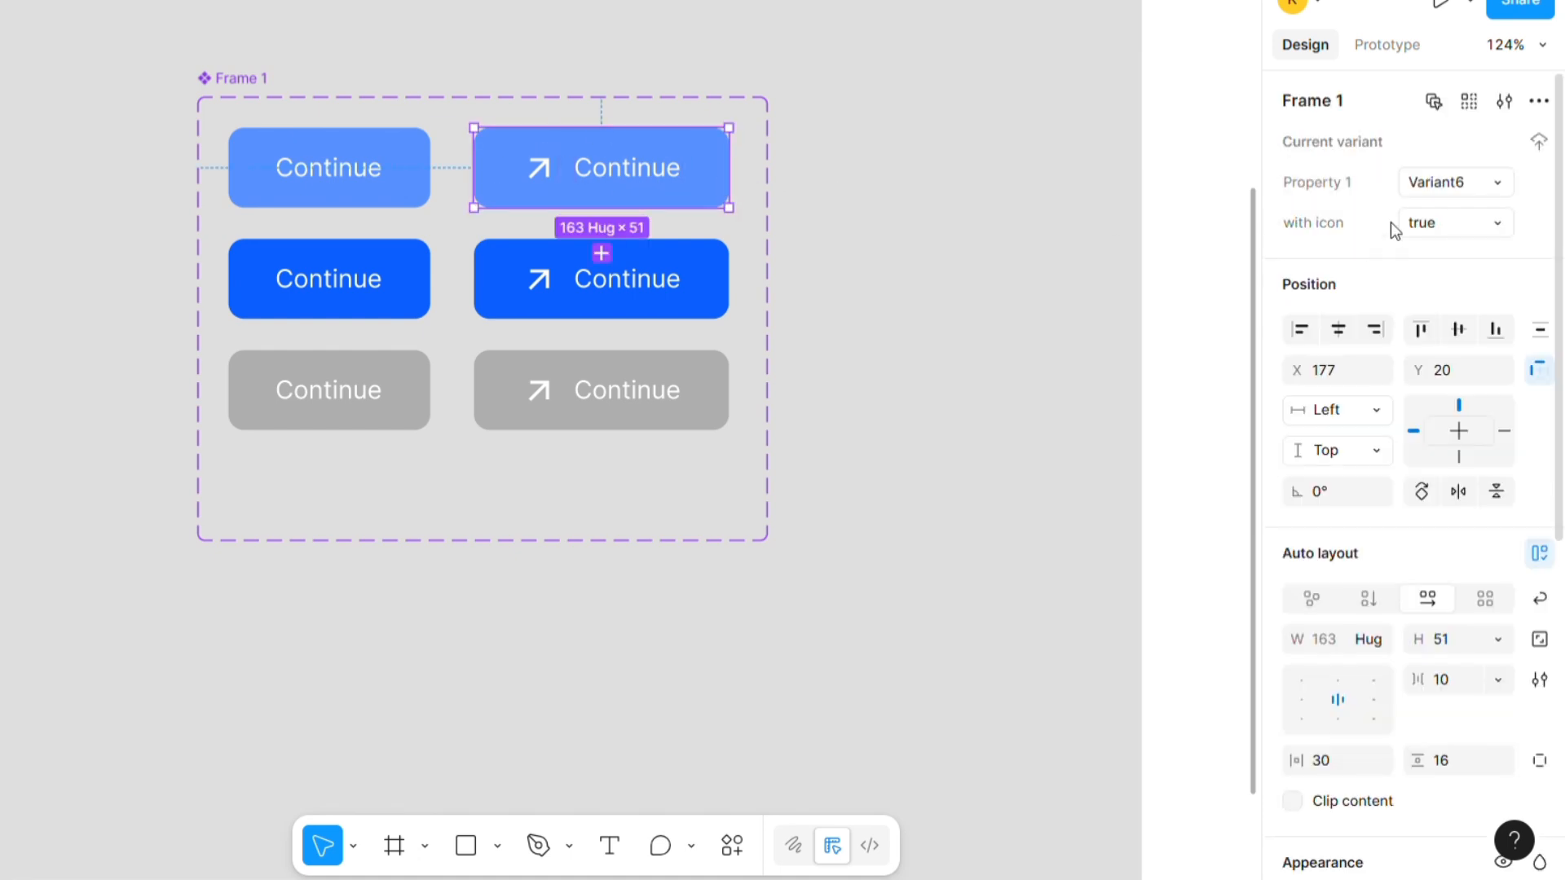
pyautogui.click(1480, 186)
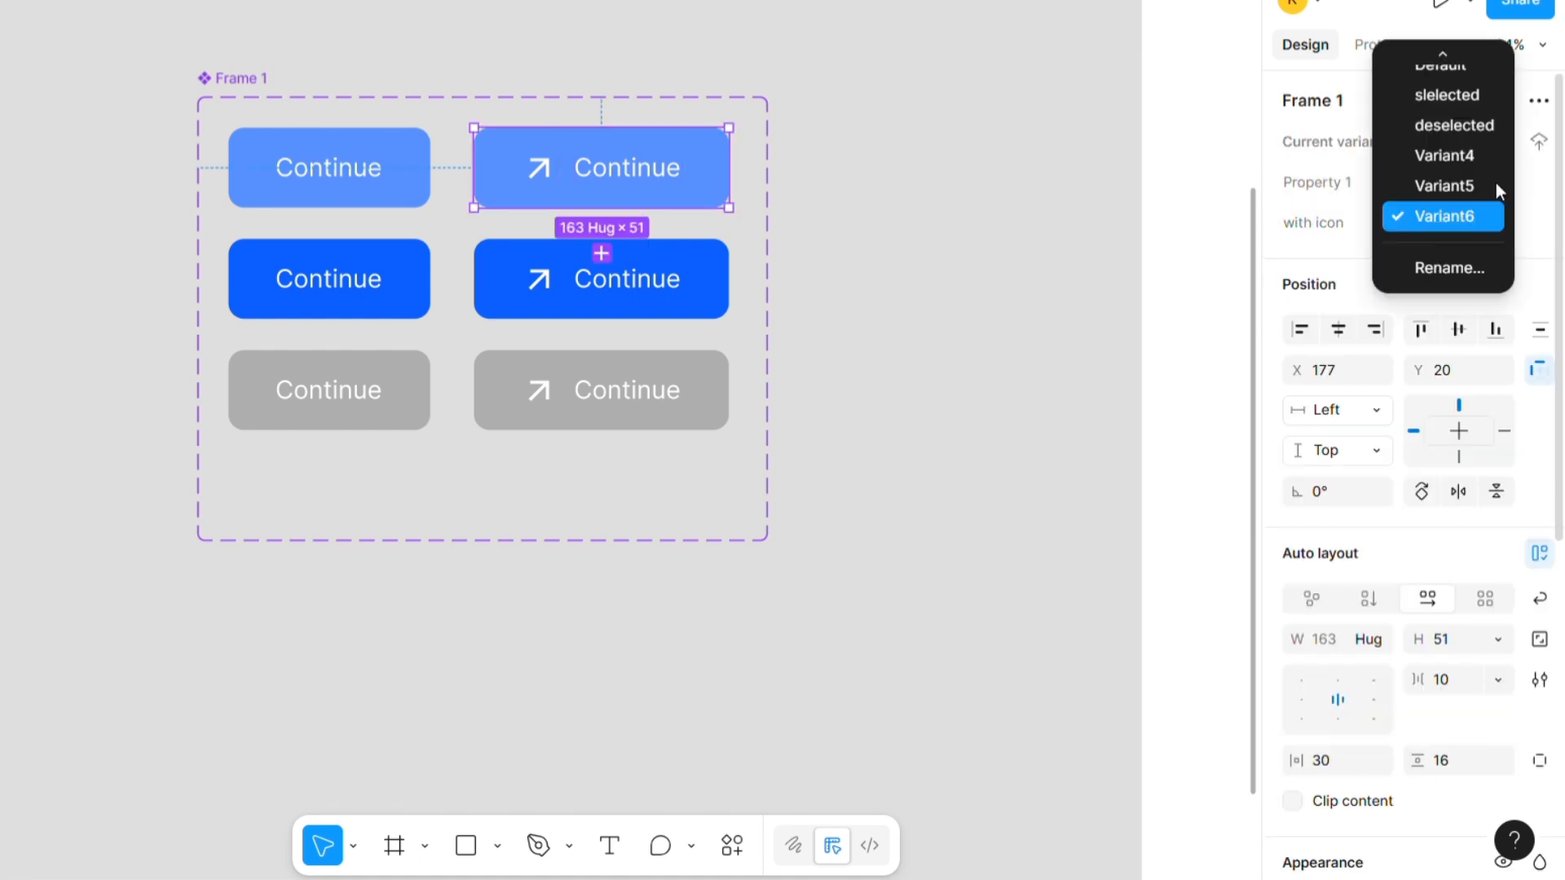
pyautogui.click(1459, 71)
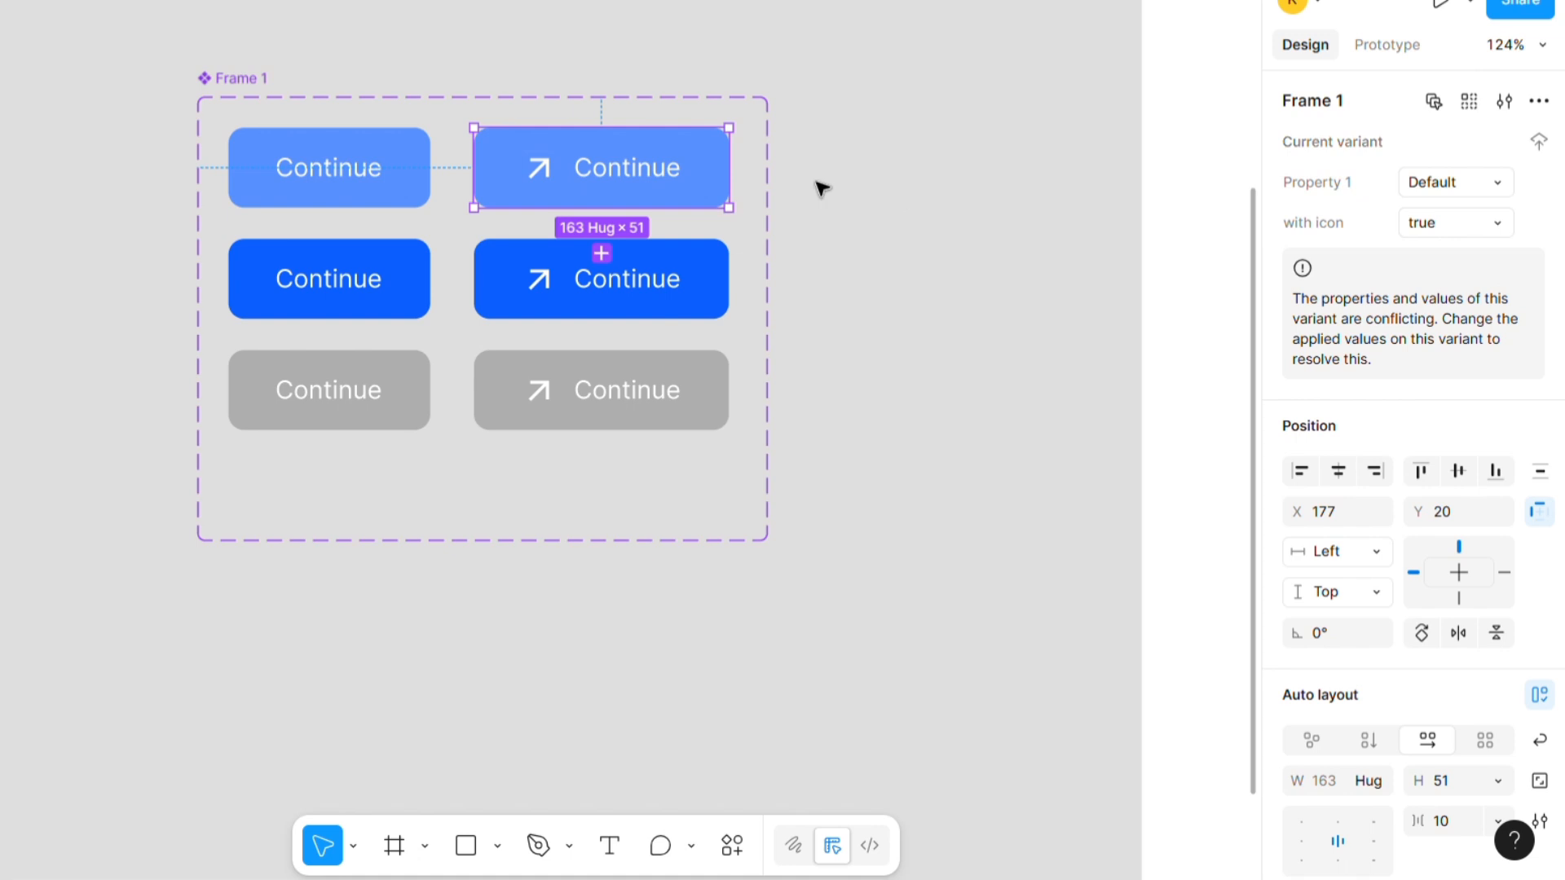
# - Set Property 1 of the arrow-icon variants to "slelected" for the dark blue one and "deselected" for the grey one
pyautogui.click(710, 304)
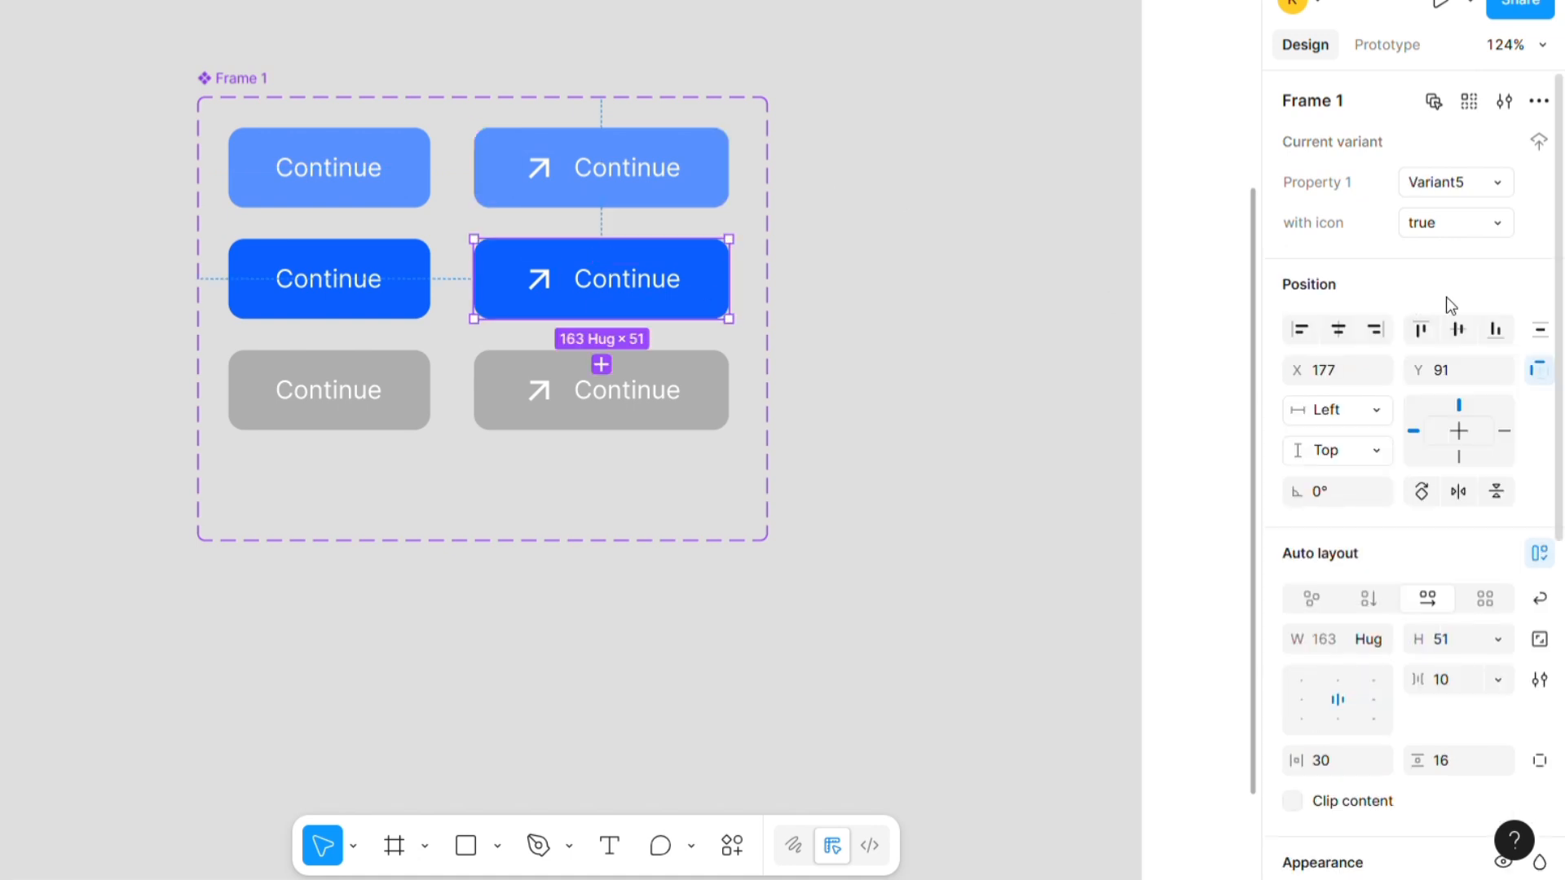
pyautogui.click(1497, 184)
pyautogui.click(1466, 124)
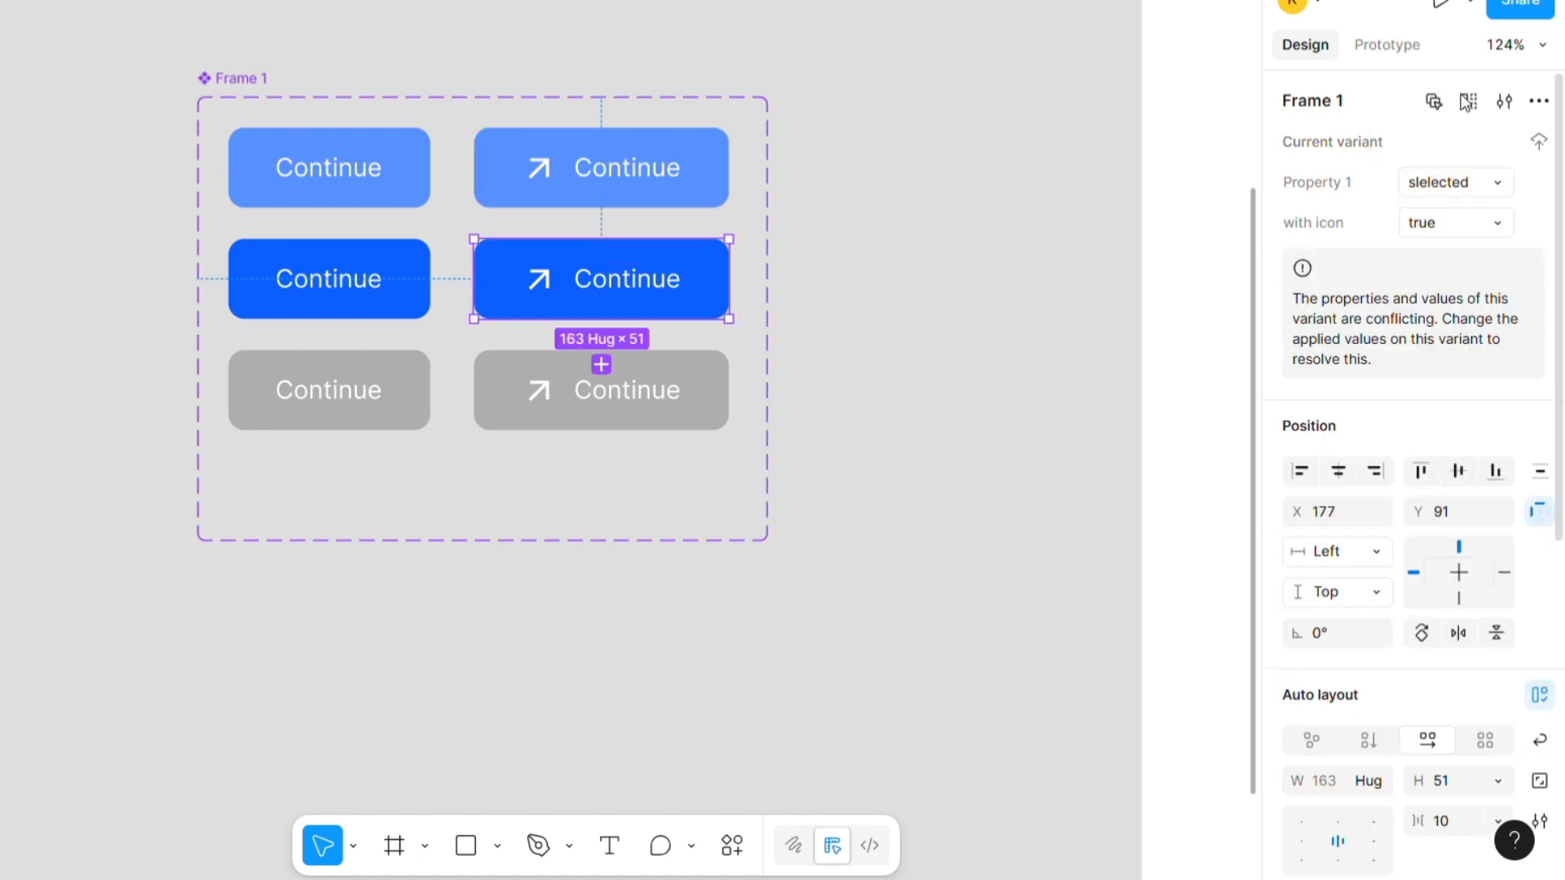
pyautogui.click(686, 422)
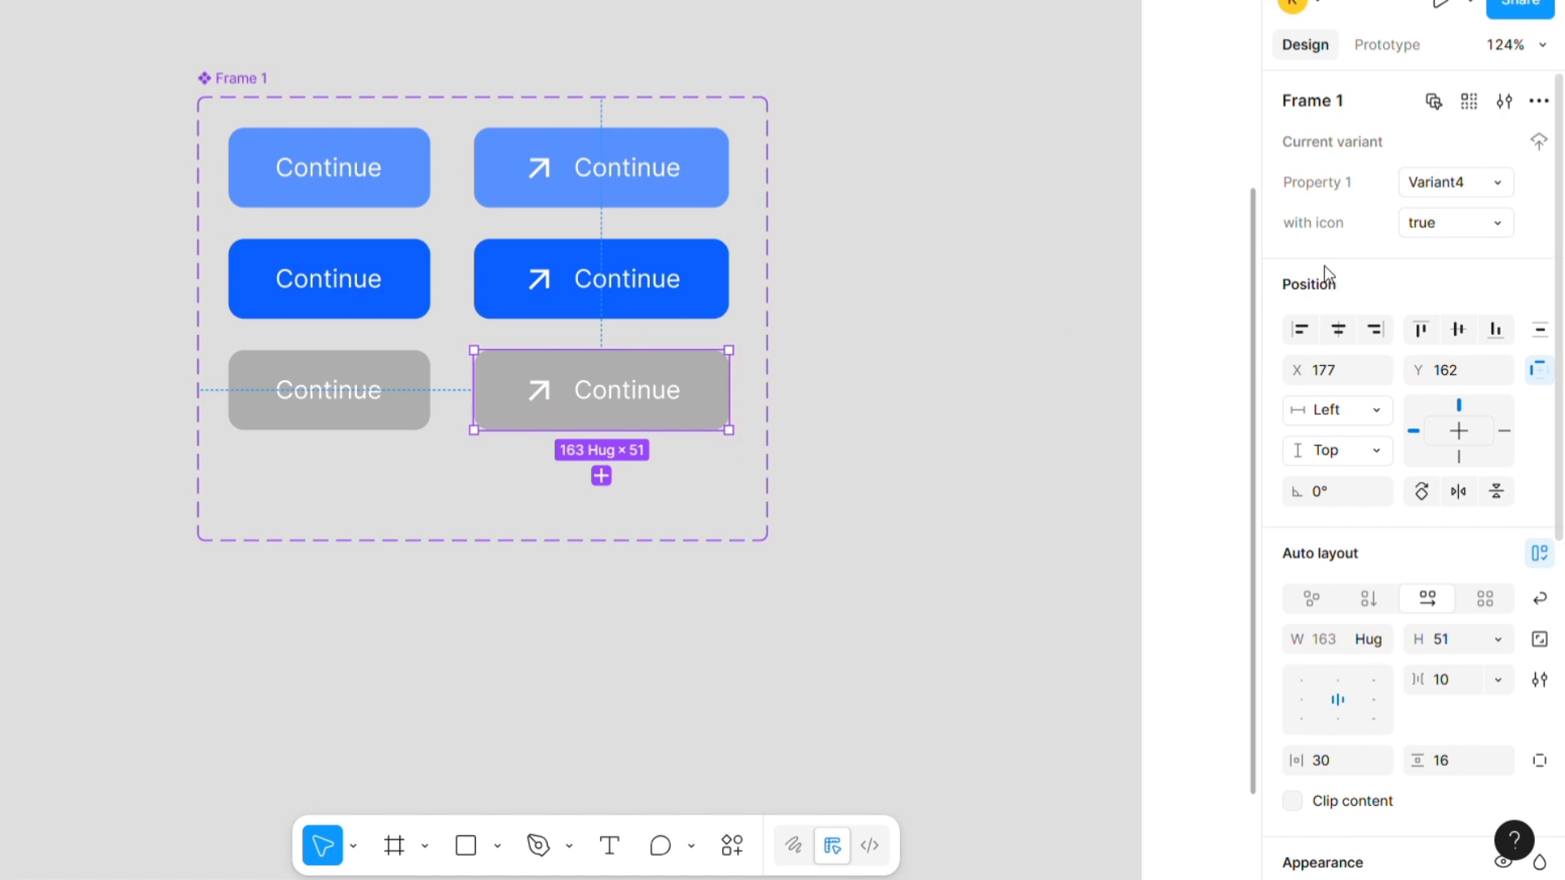
pyautogui.click(1499, 184)
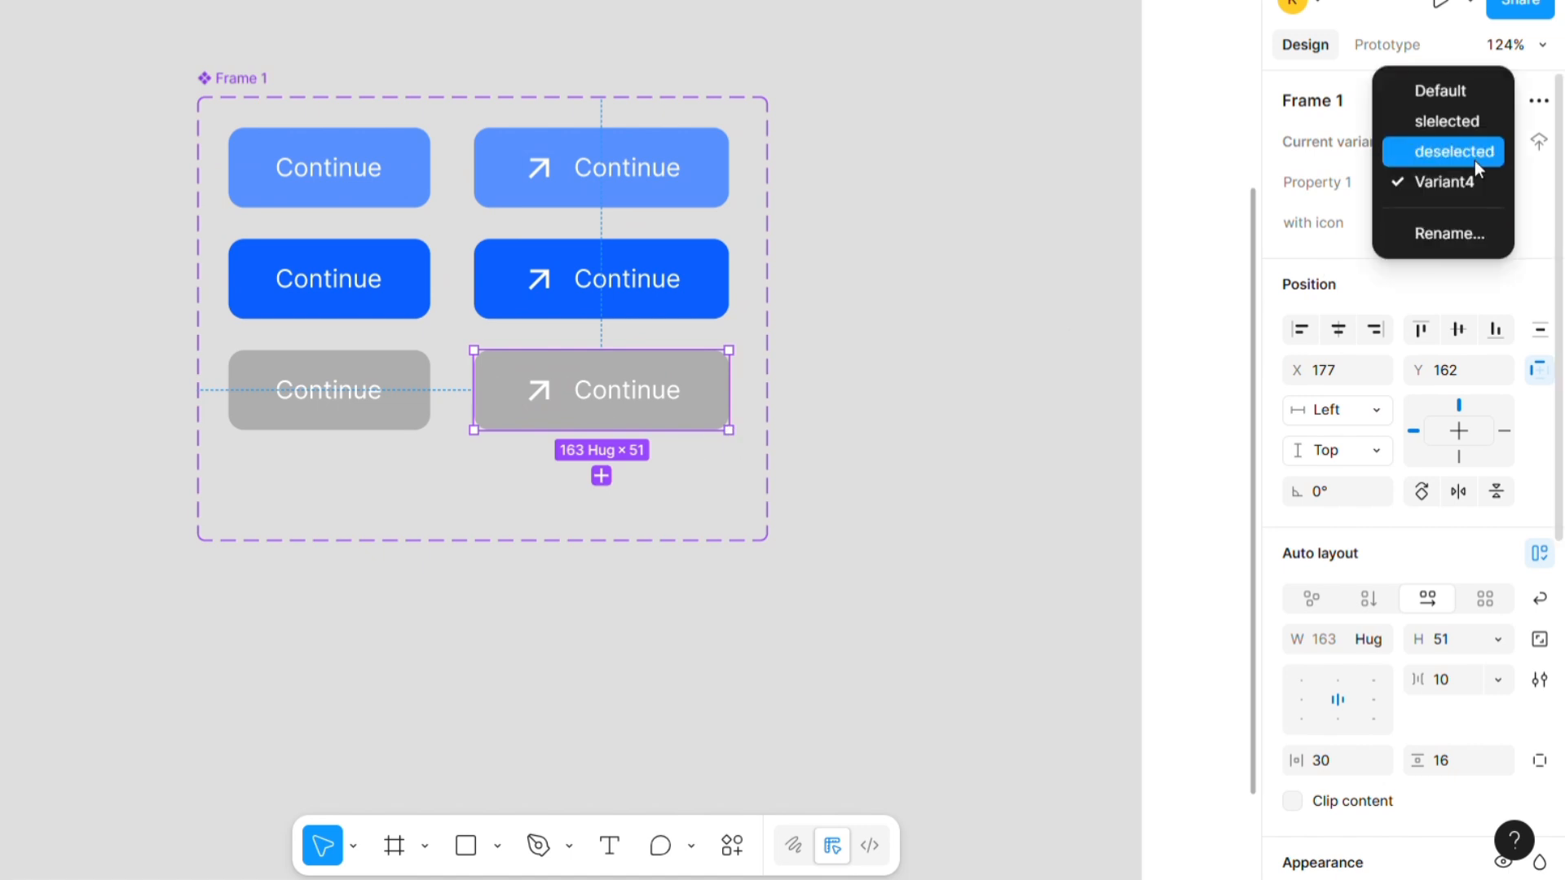
pyautogui.click(1474, 156)
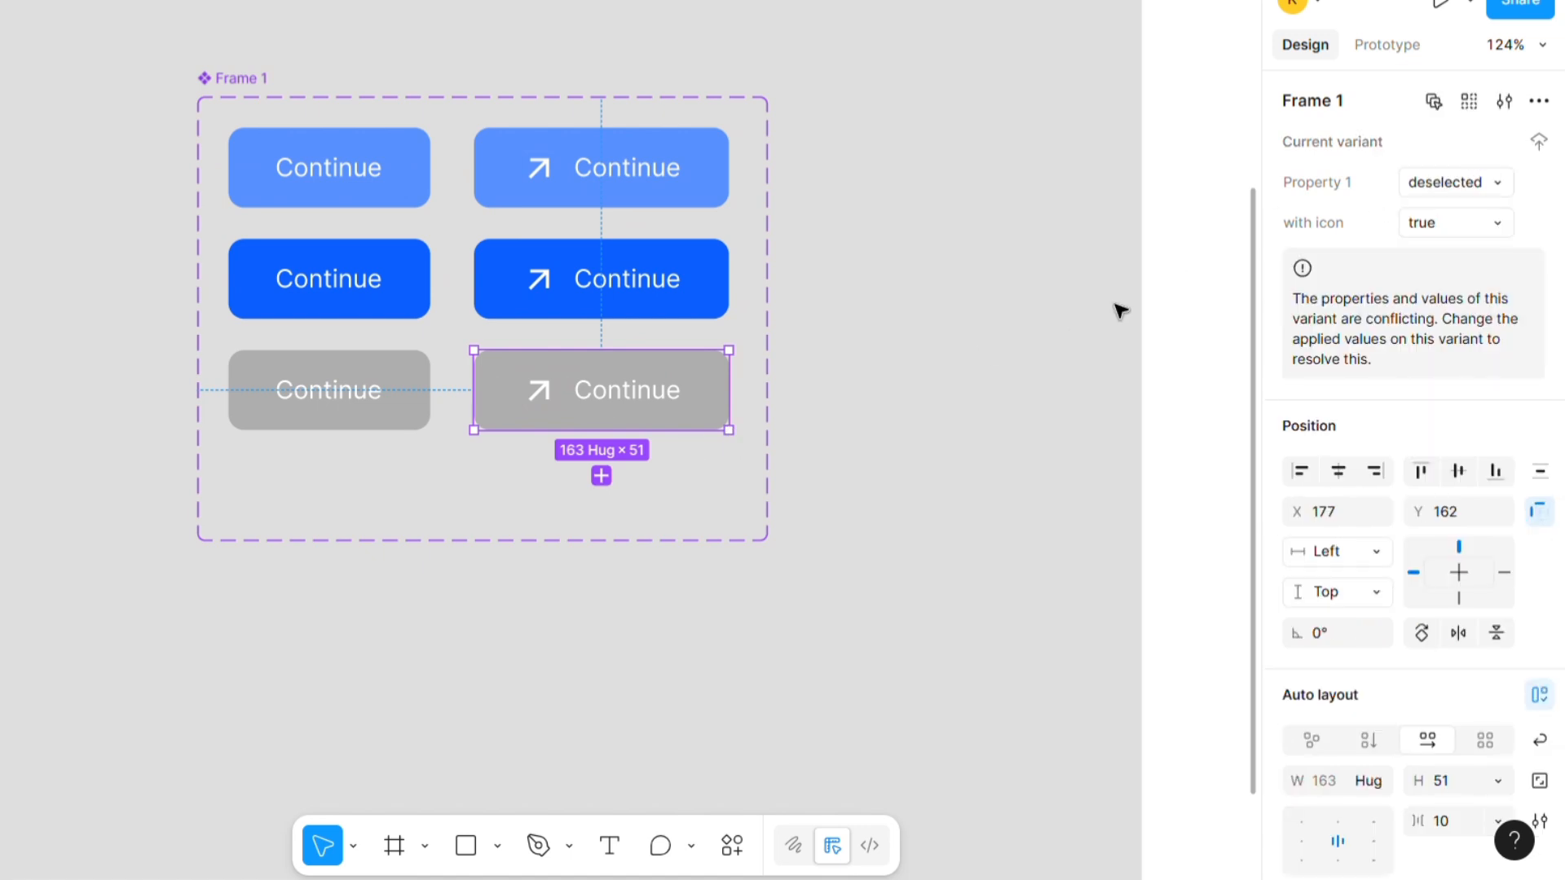
pyautogui.click(930, 353)
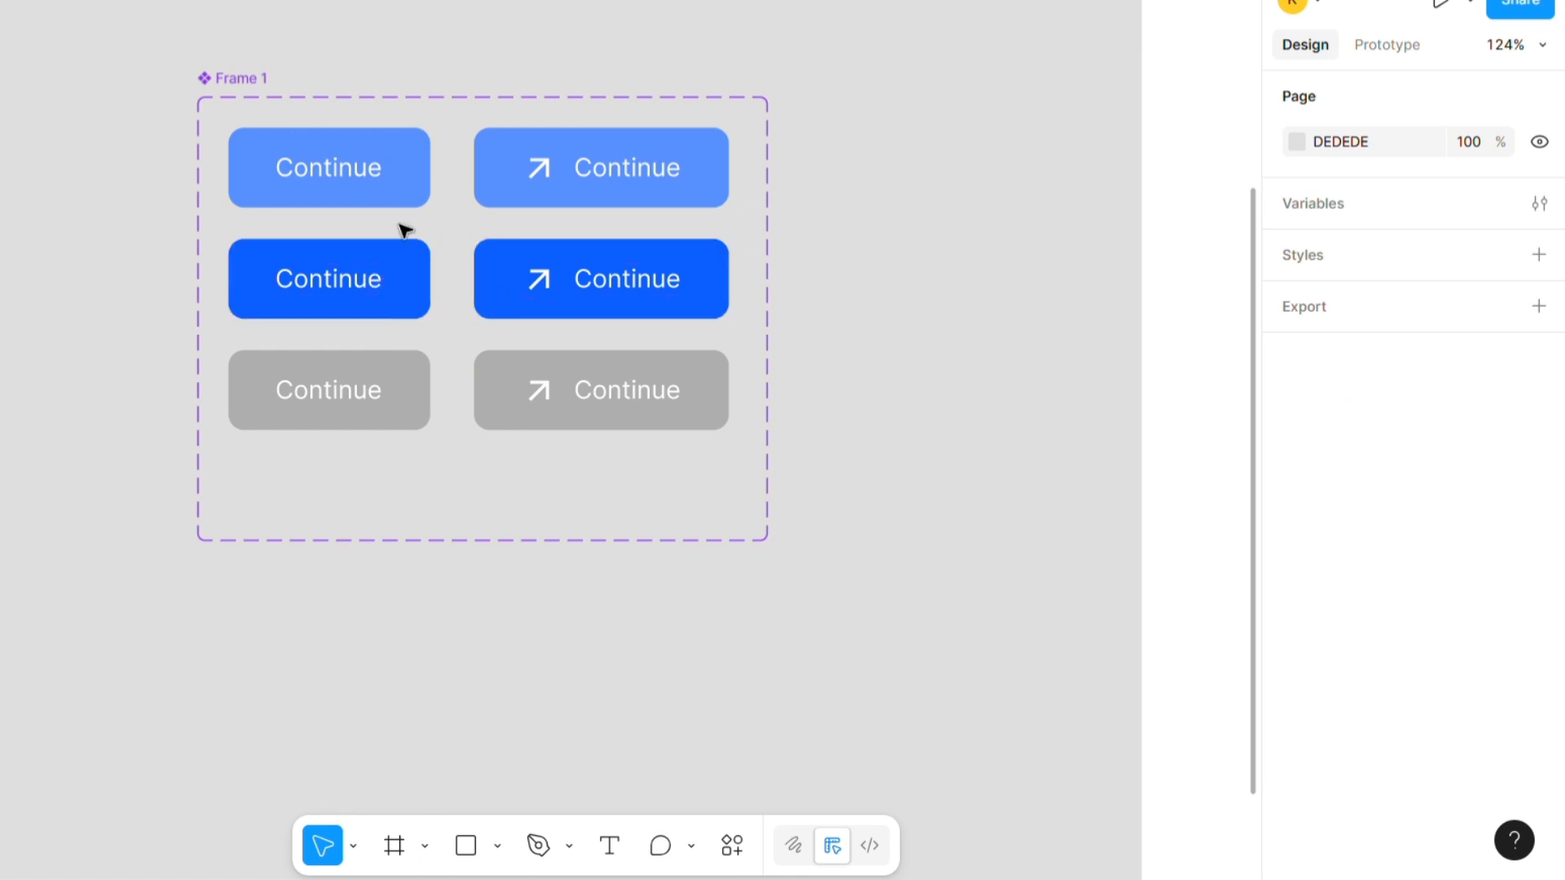
# - Give the three first-column variants without an icon a new "with icon" value of "false"
pyautogui.click(405, 185)
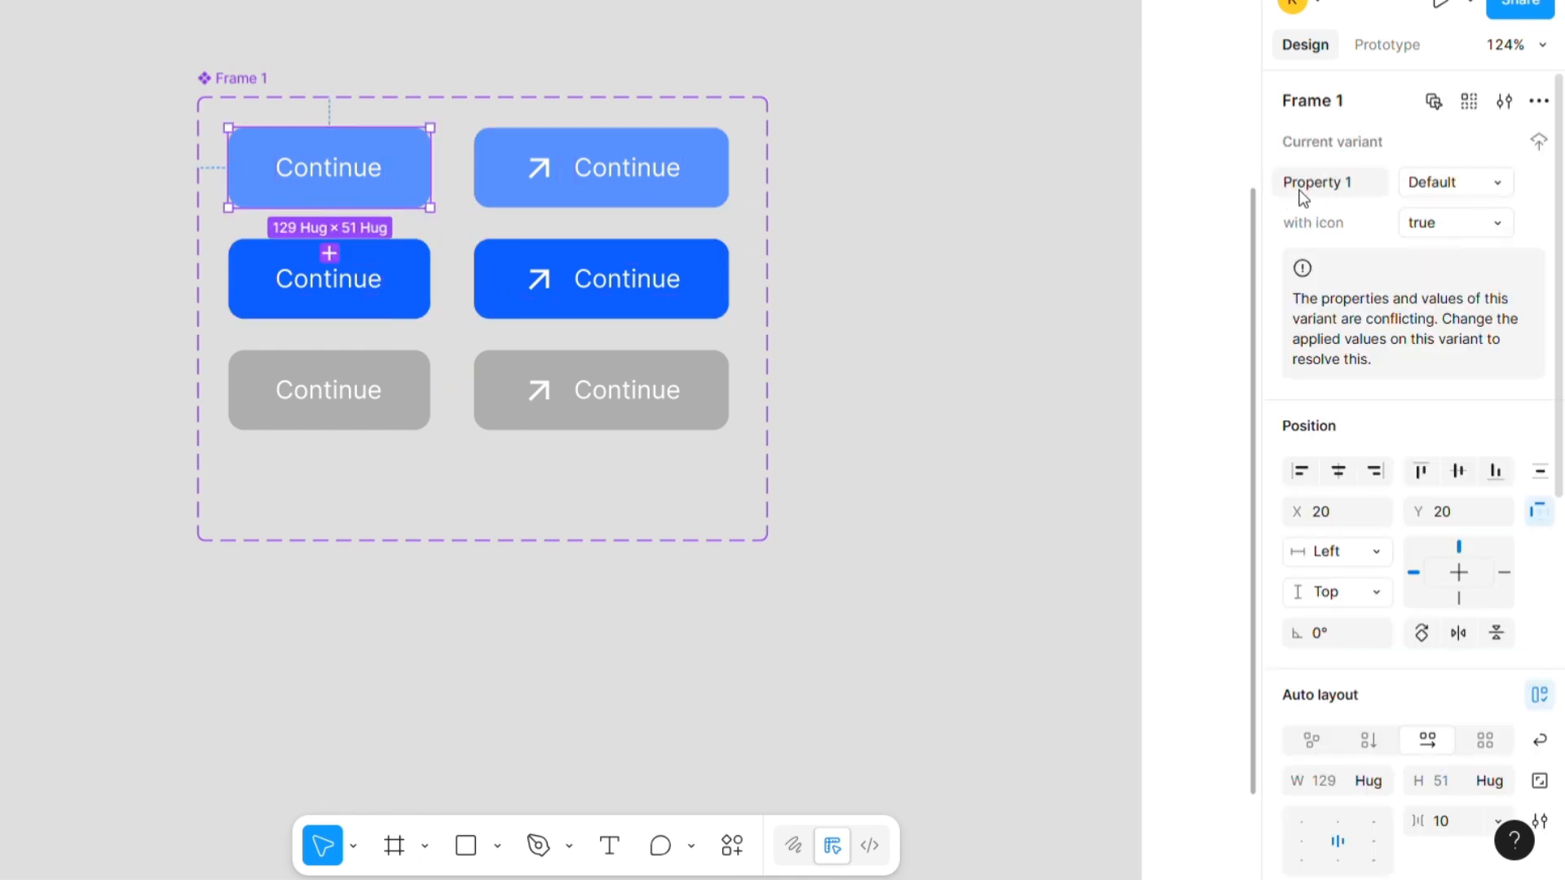
pyautogui.click(450, 296)
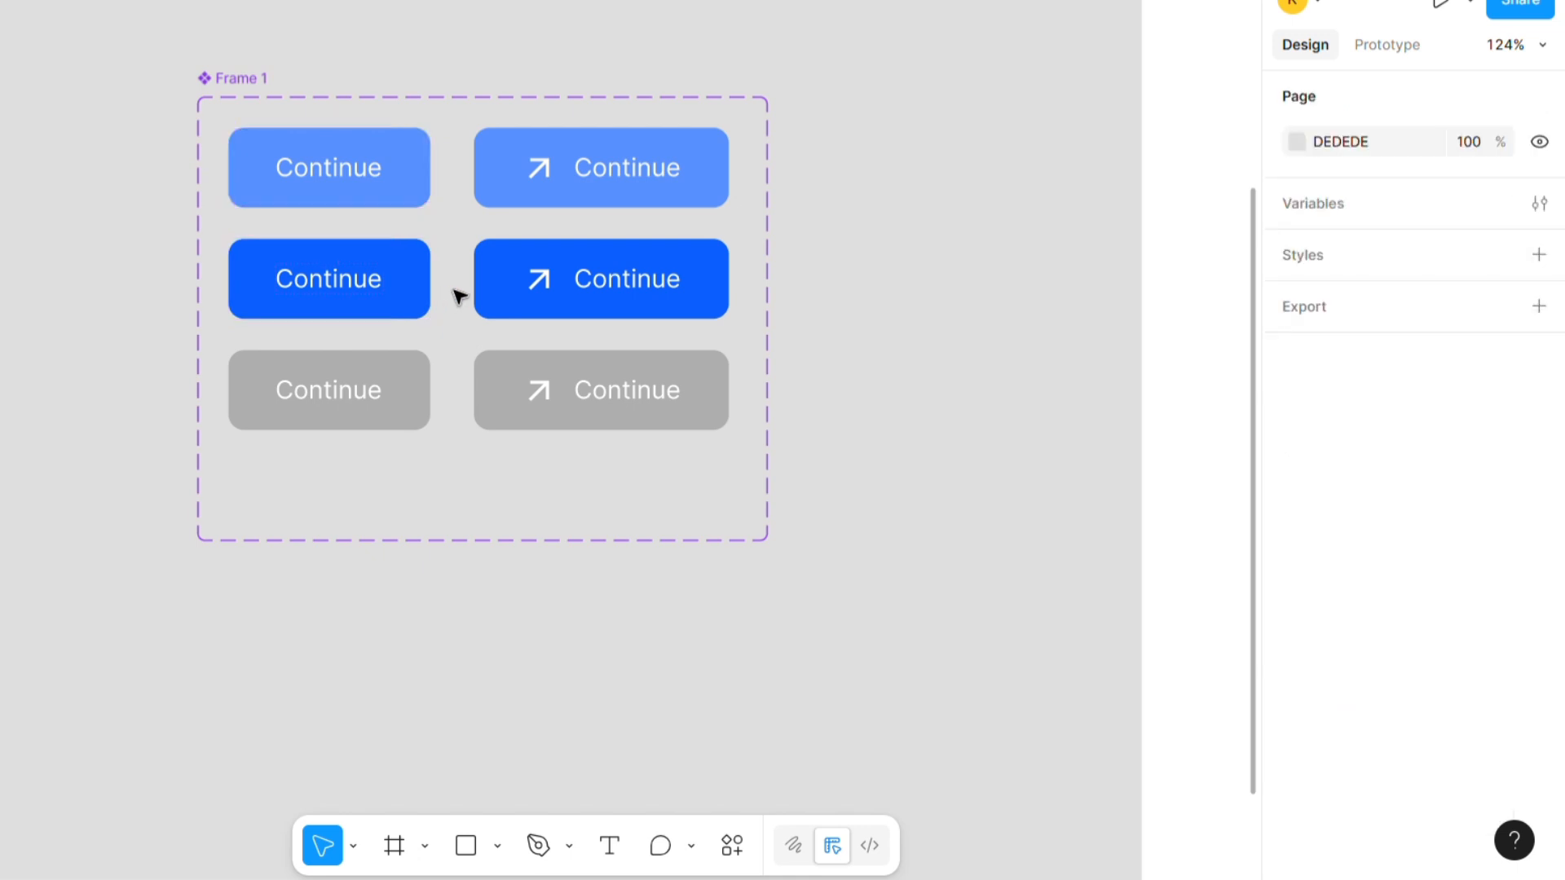
pyautogui.click(427, 181)
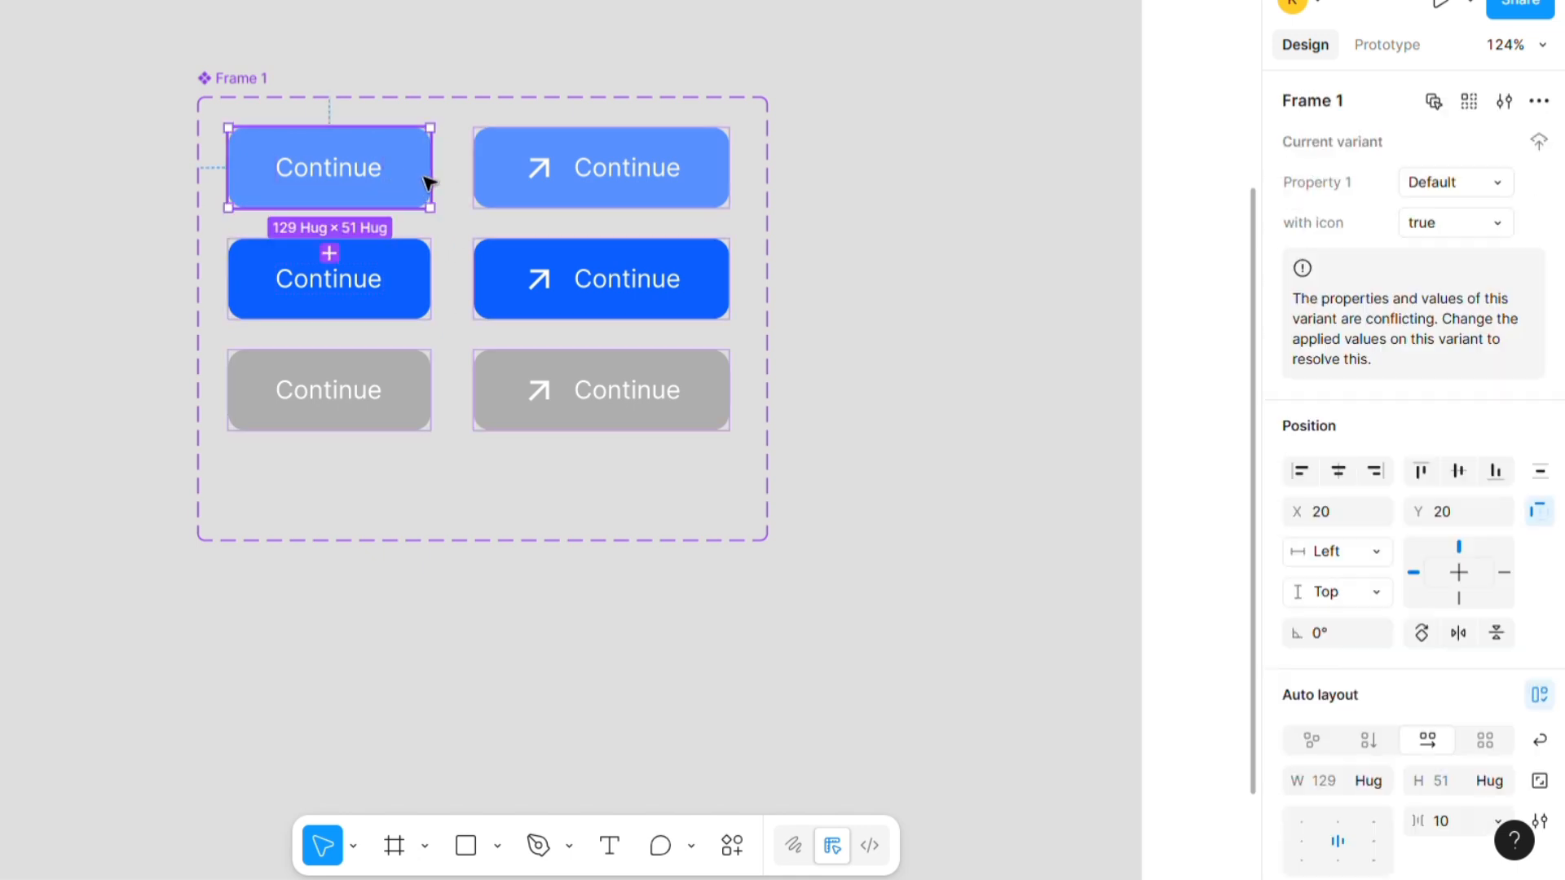
pyautogui.keyDown('shift'); pyautogui.click(405, 307); pyautogui.keyUp('shift')
pyautogui.keyDown('shift'); pyautogui.click(401, 395); pyautogui.keyUp('shift')
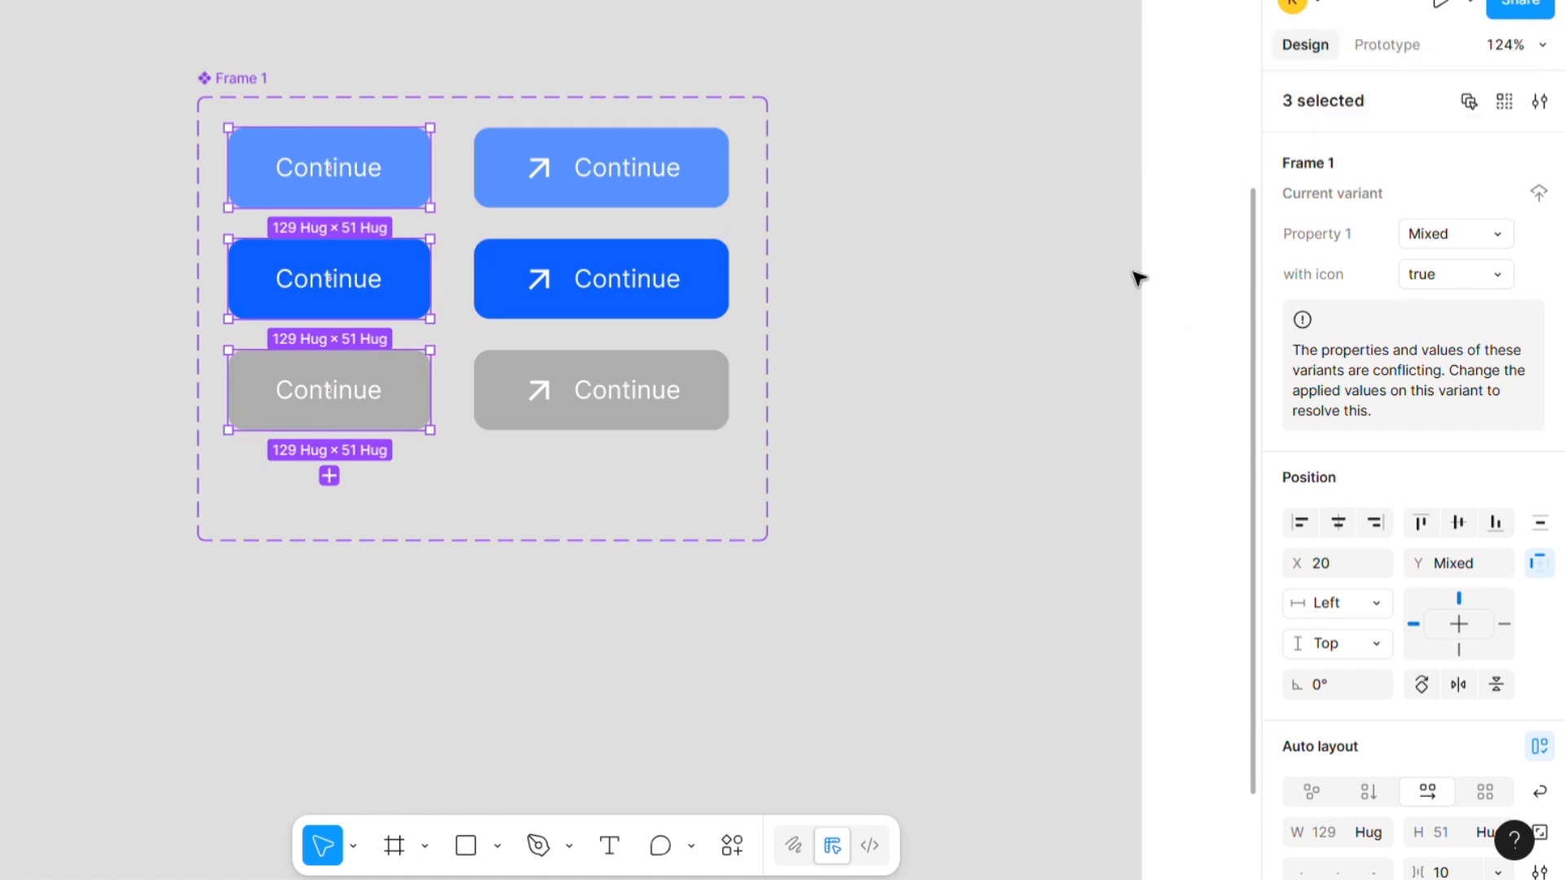
pyautogui.click(1488, 277)
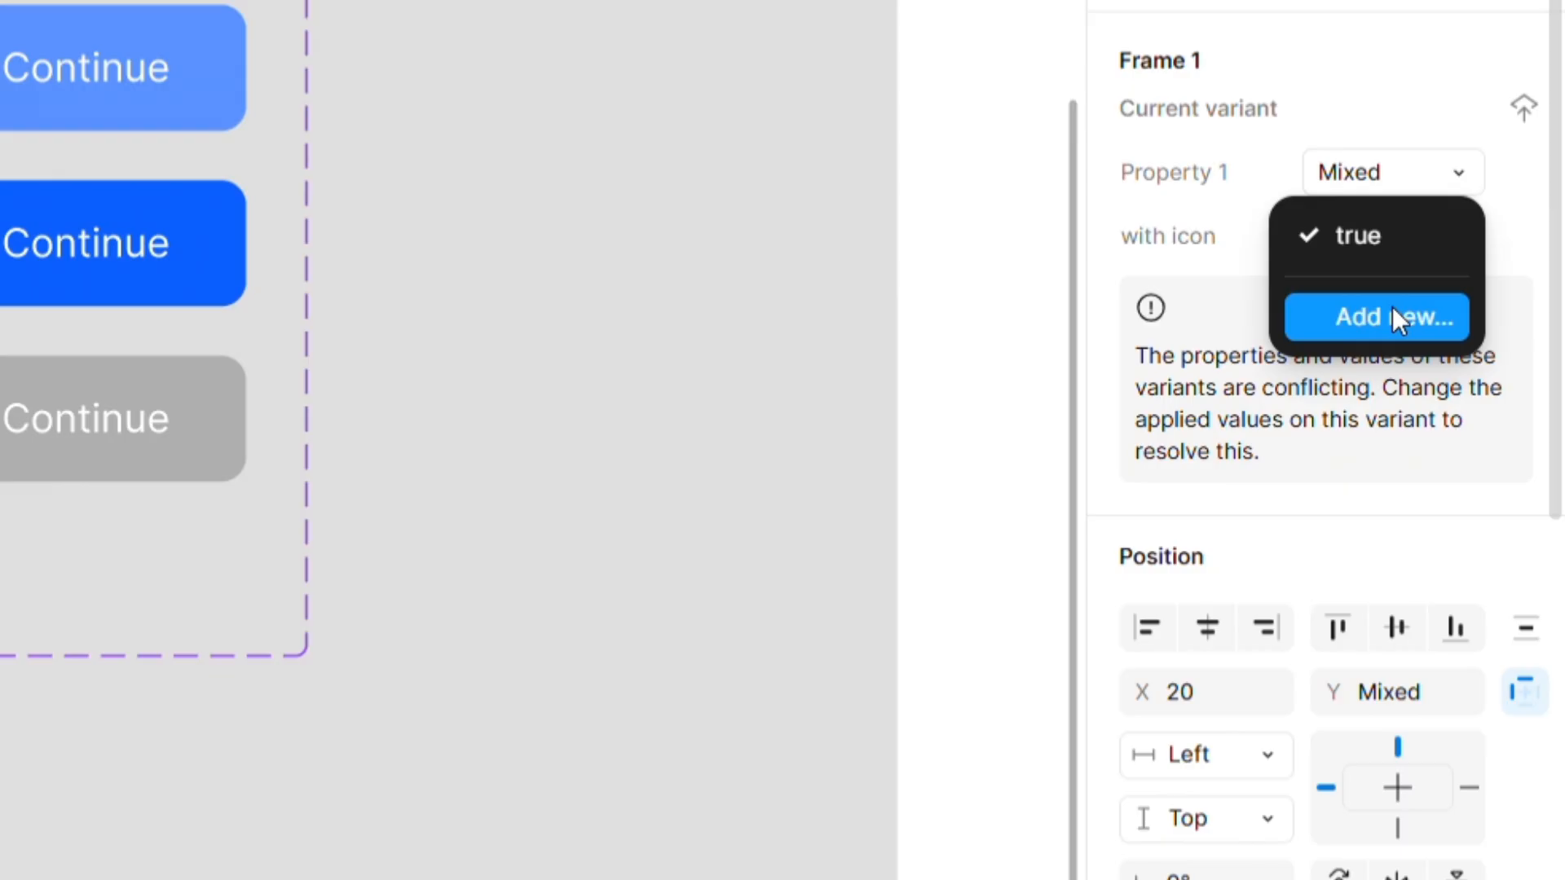
pyautogui.click(1459, 320)
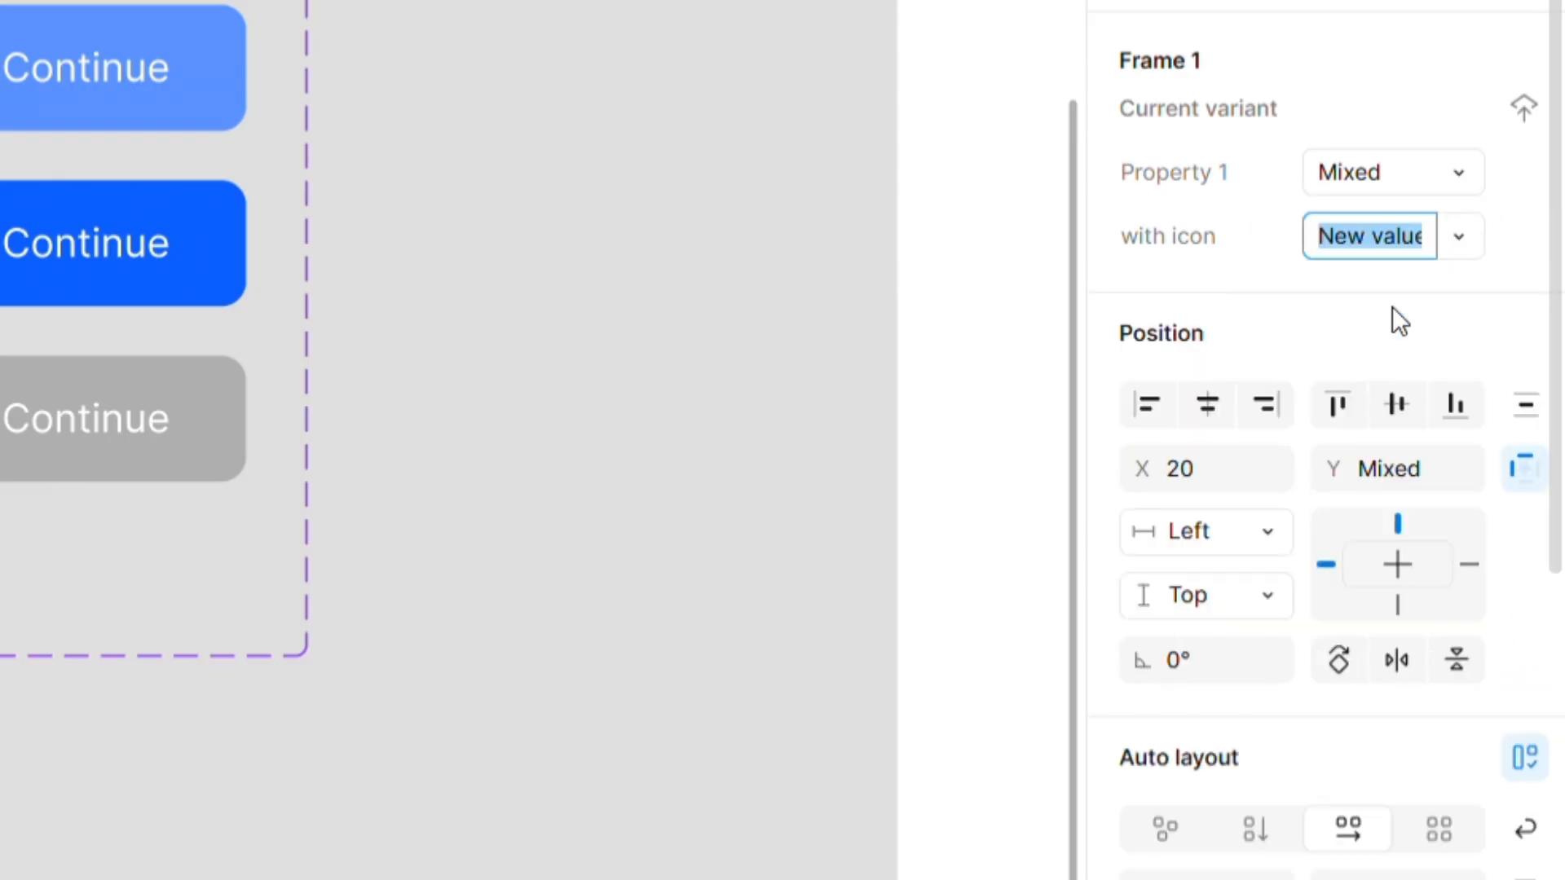
pyautogui.write('false')
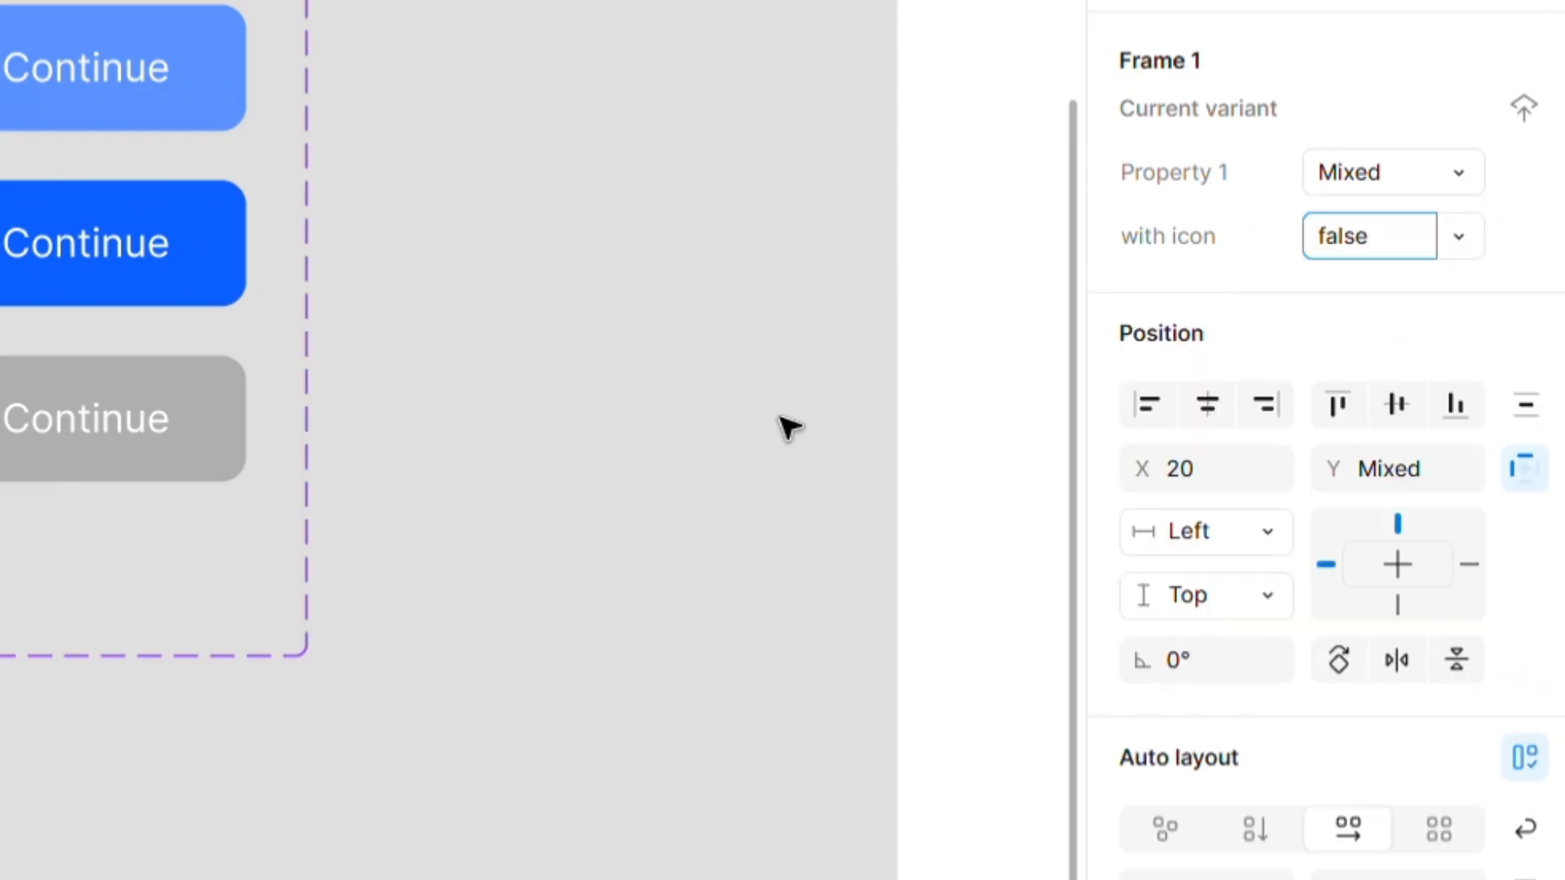
pyautogui.click(545, 423)
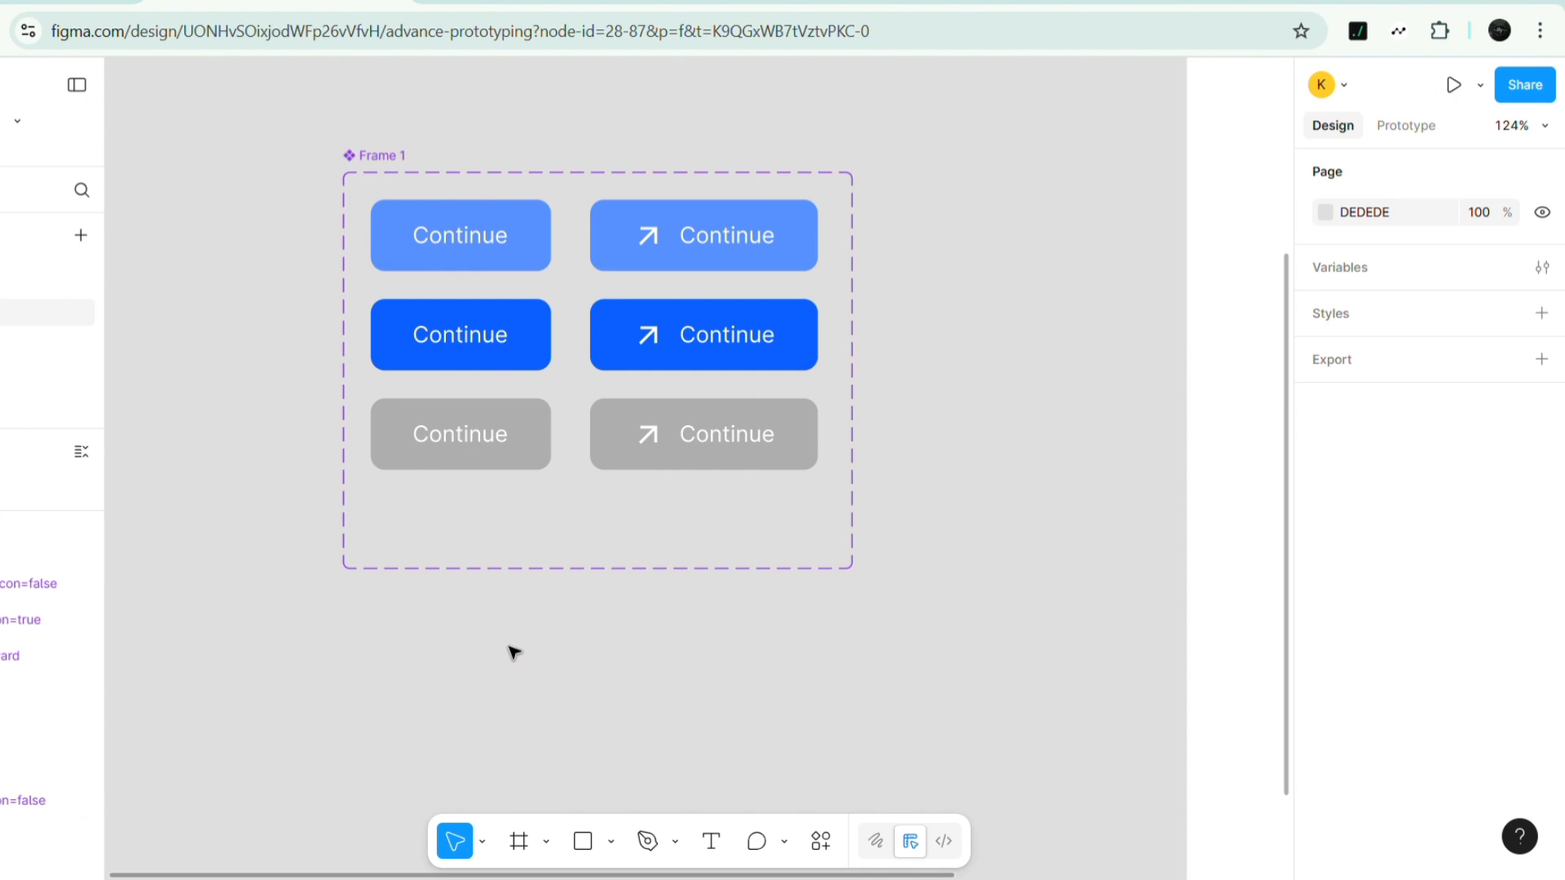
pyautogui.scroll(-5, 513, 652)
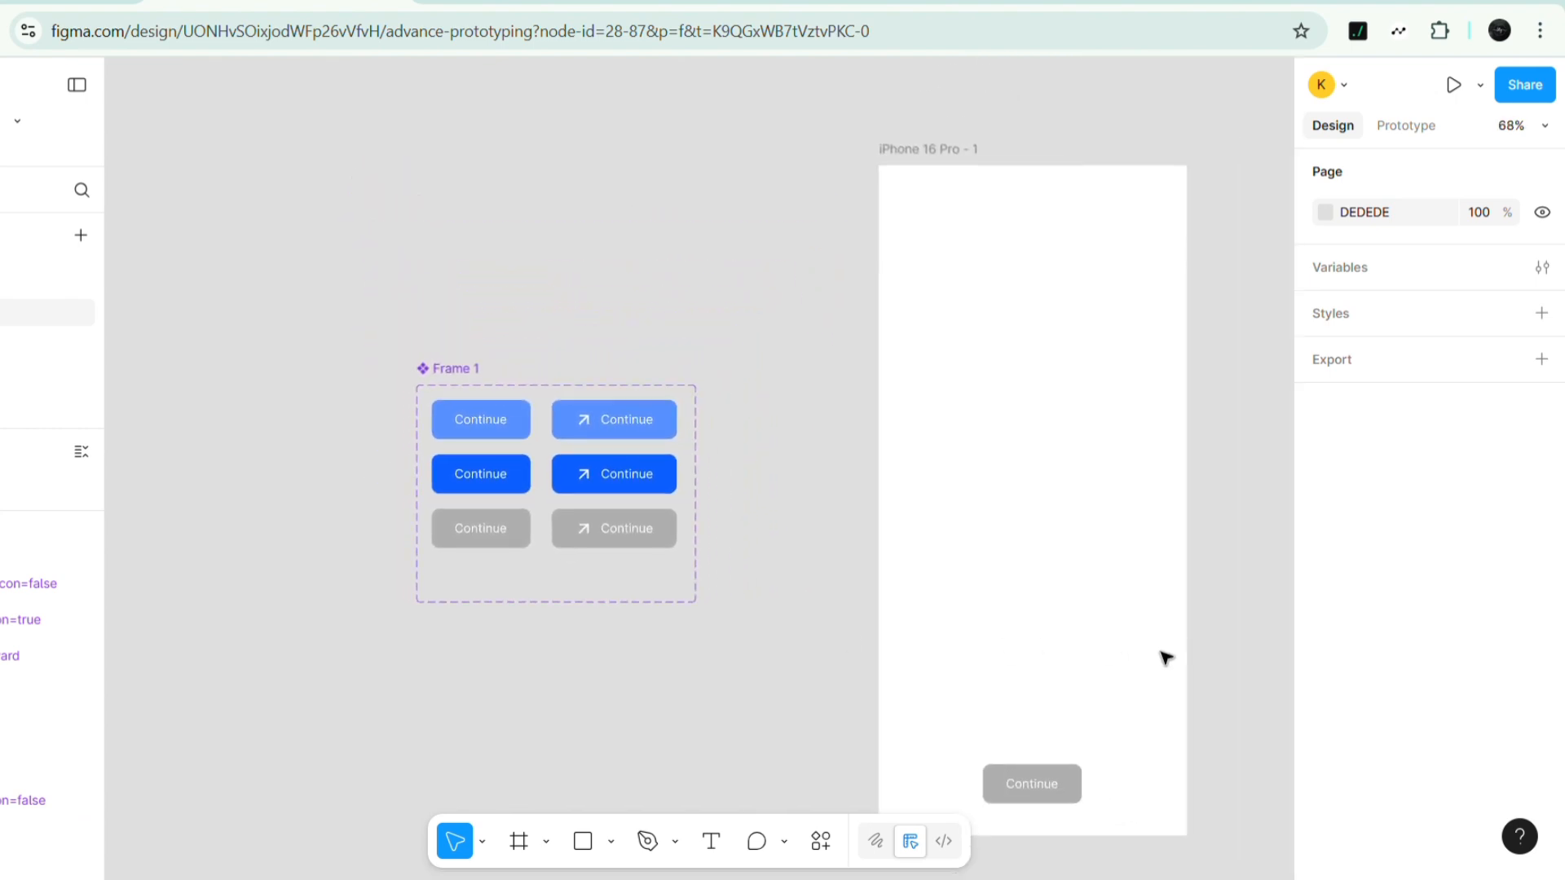
# - Switch Property 1 of the Continue button instance in the iPhone 16 Pro - 1 frame to slelected and back to deselected
pyautogui.hscroll(3, 1234, 673)
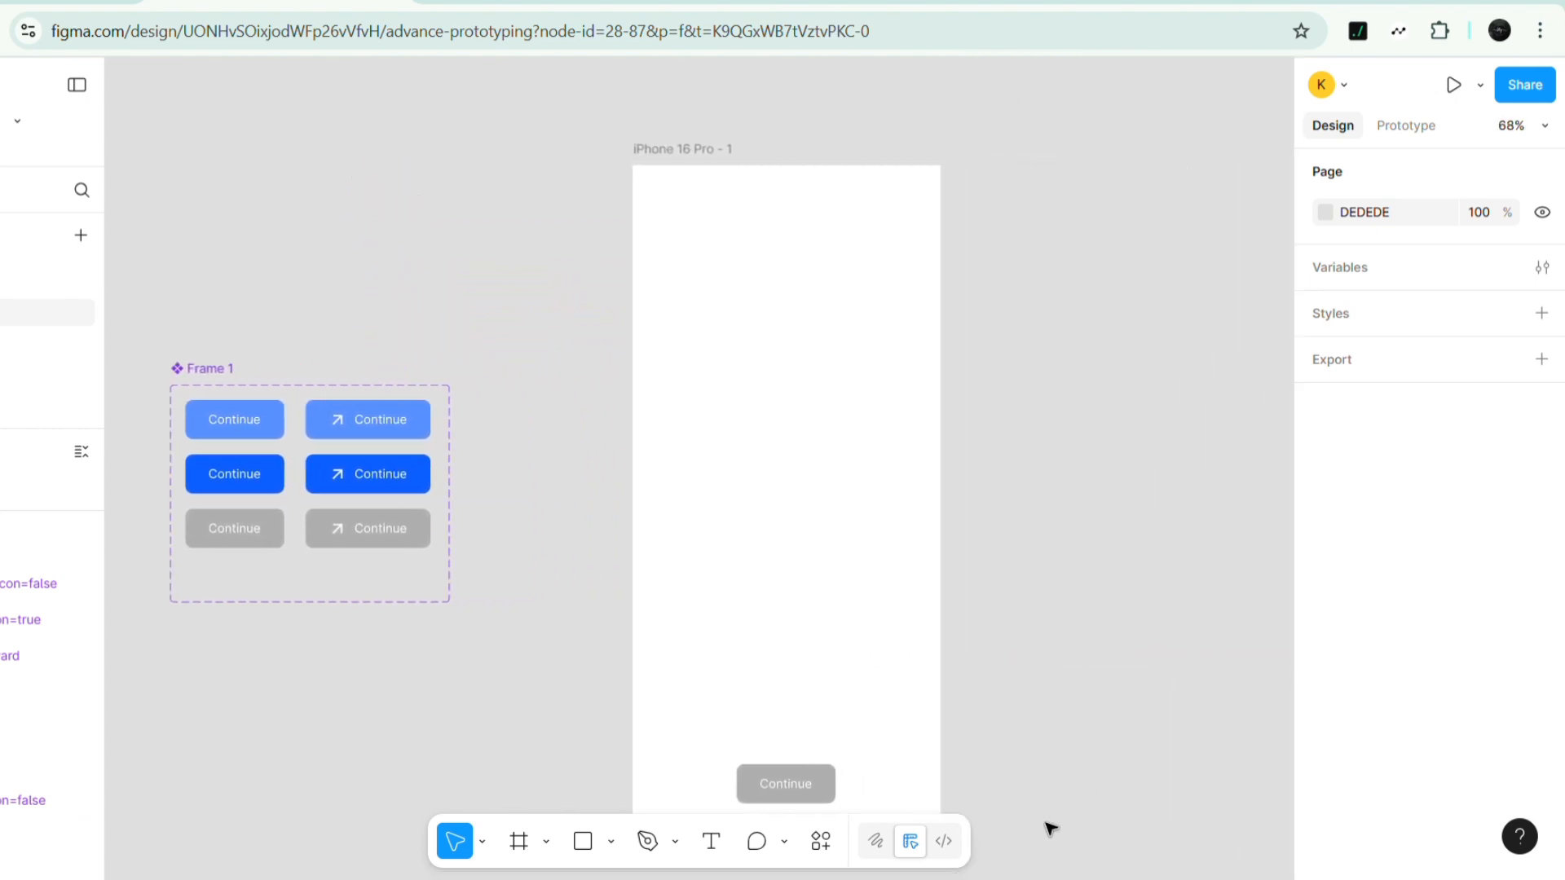
pyautogui.scroll(-5, 1046, 852)
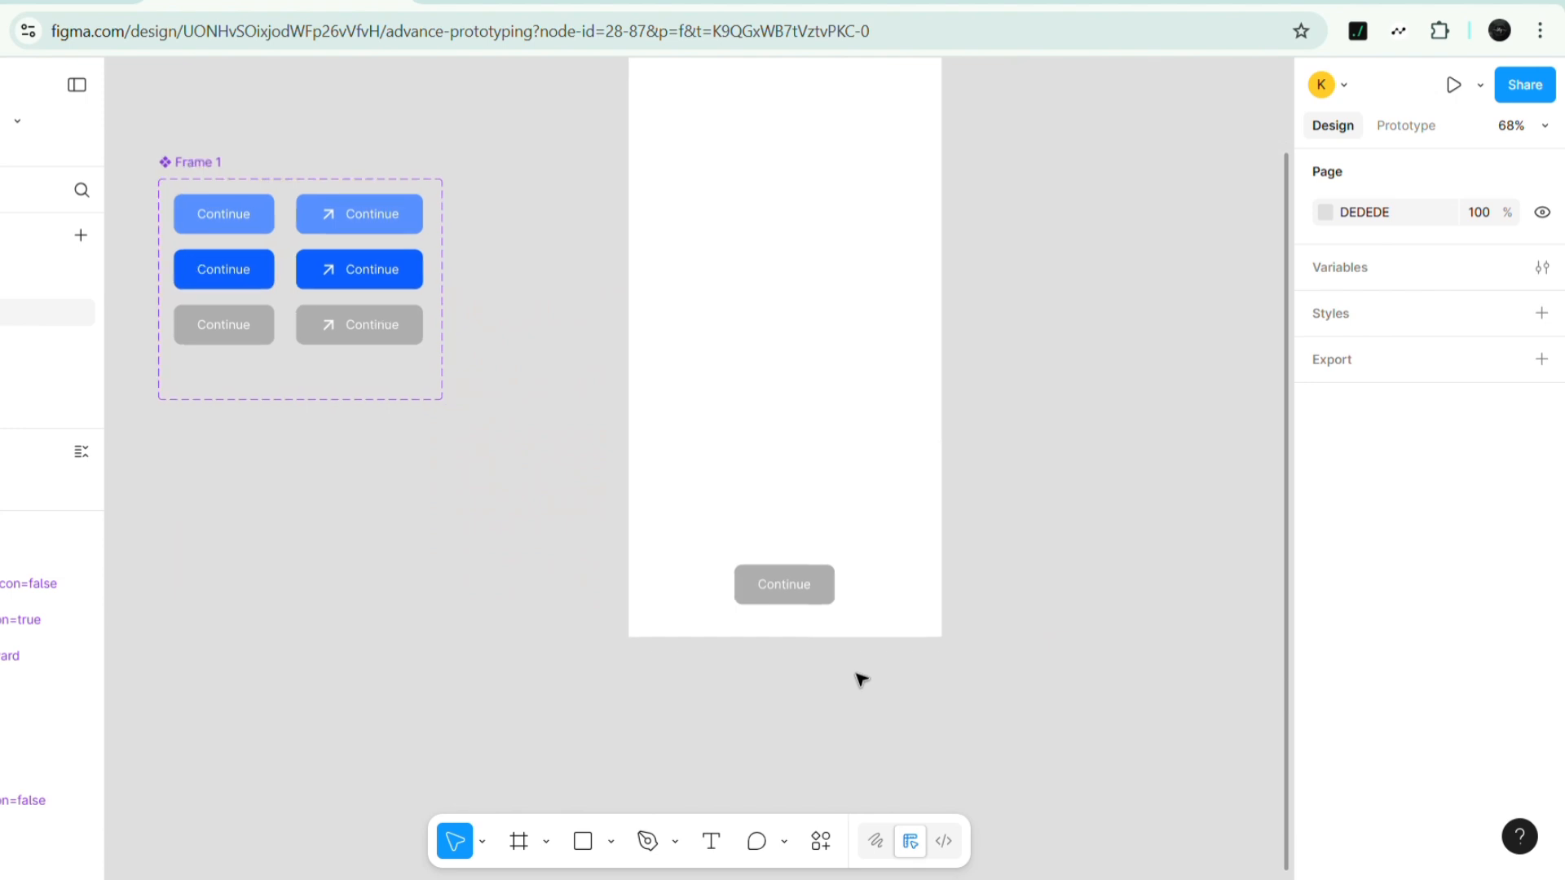
pyautogui.scroll(5, 860, 679)
pyautogui.scroll(-5, 856, 677)
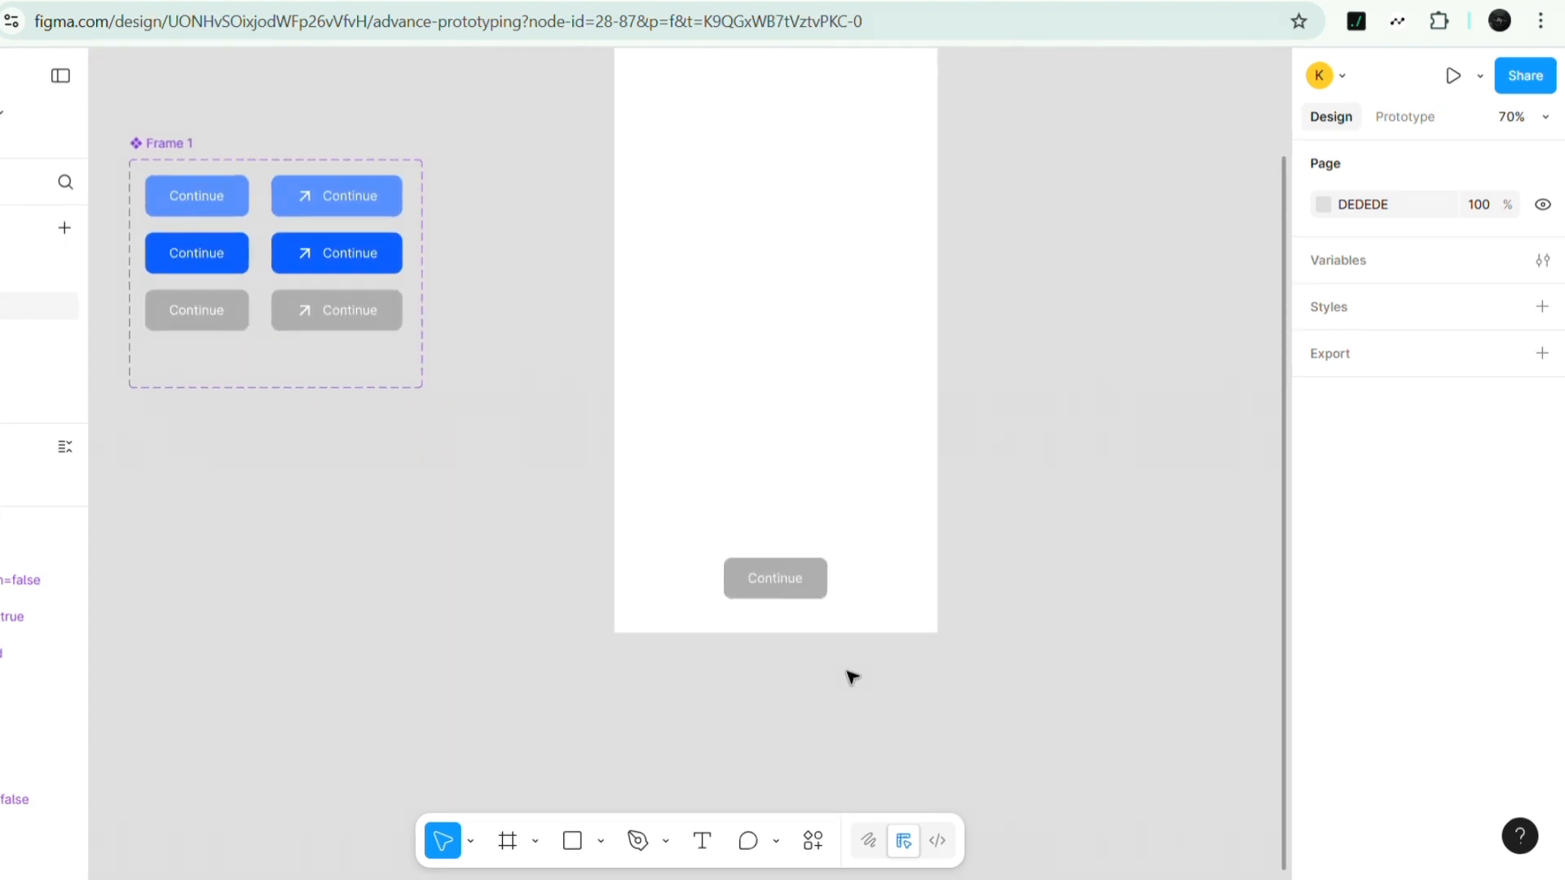
pyautogui.click(796, 601)
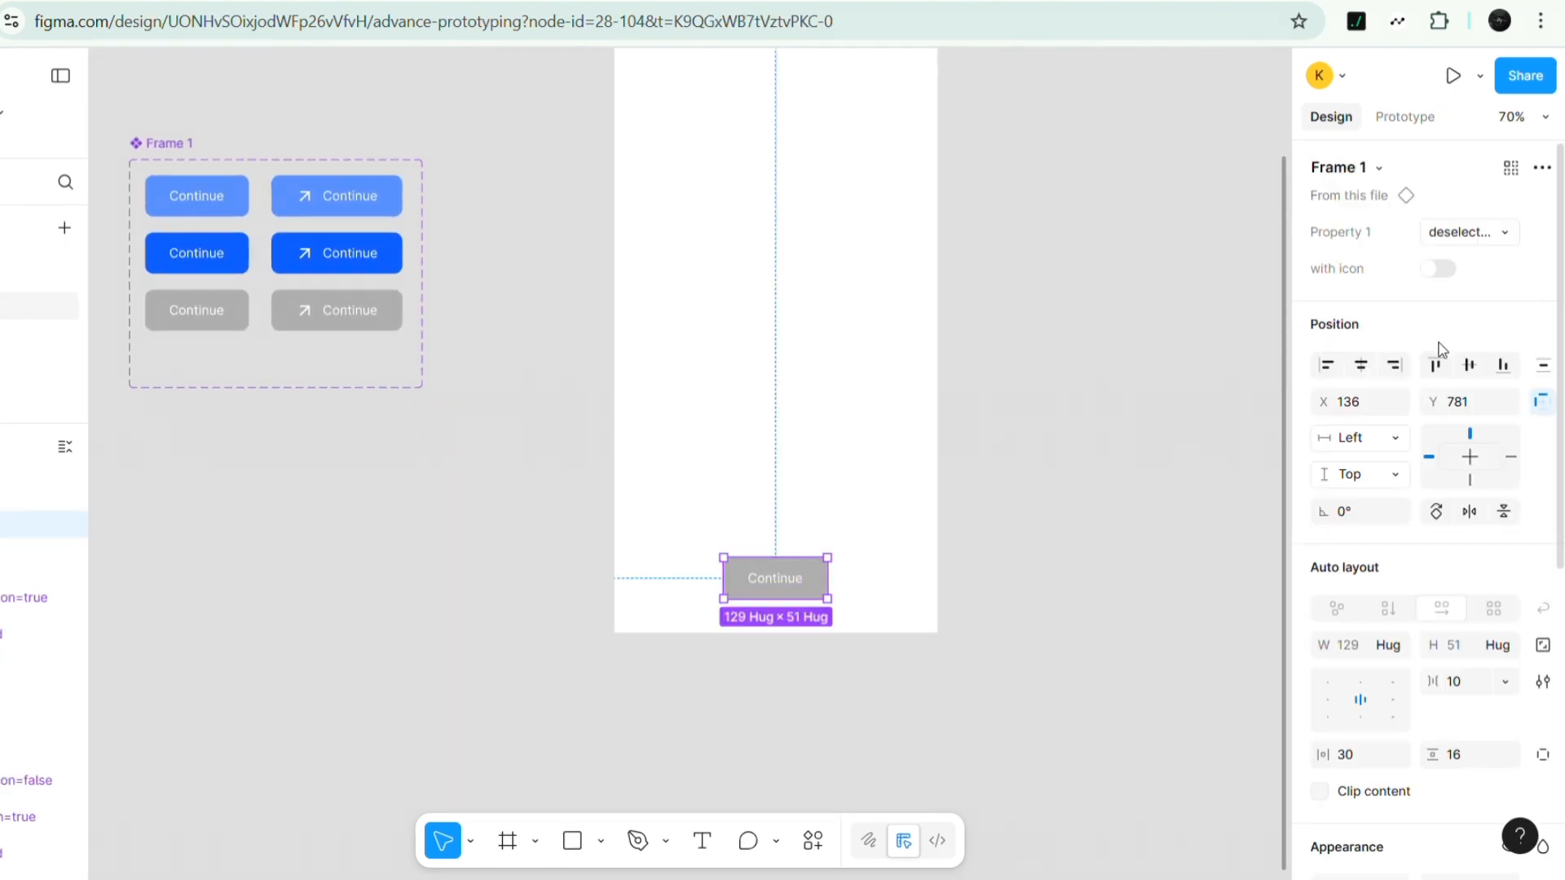
pyautogui.click(1492, 231)
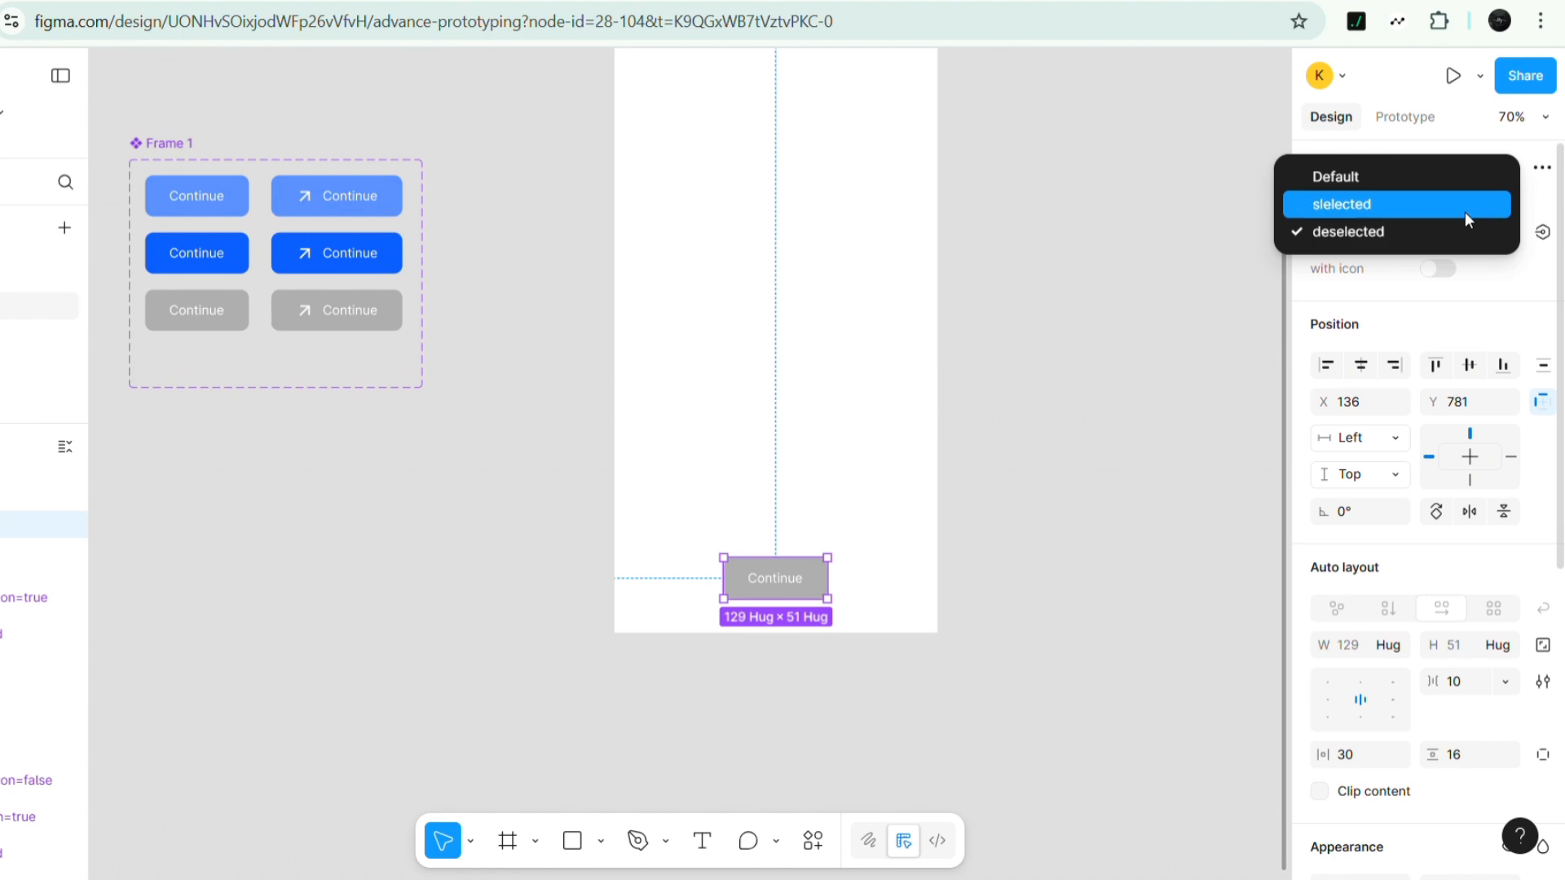
pyautogui.click(1451, 205)
pyautogui.click(1499, 231)
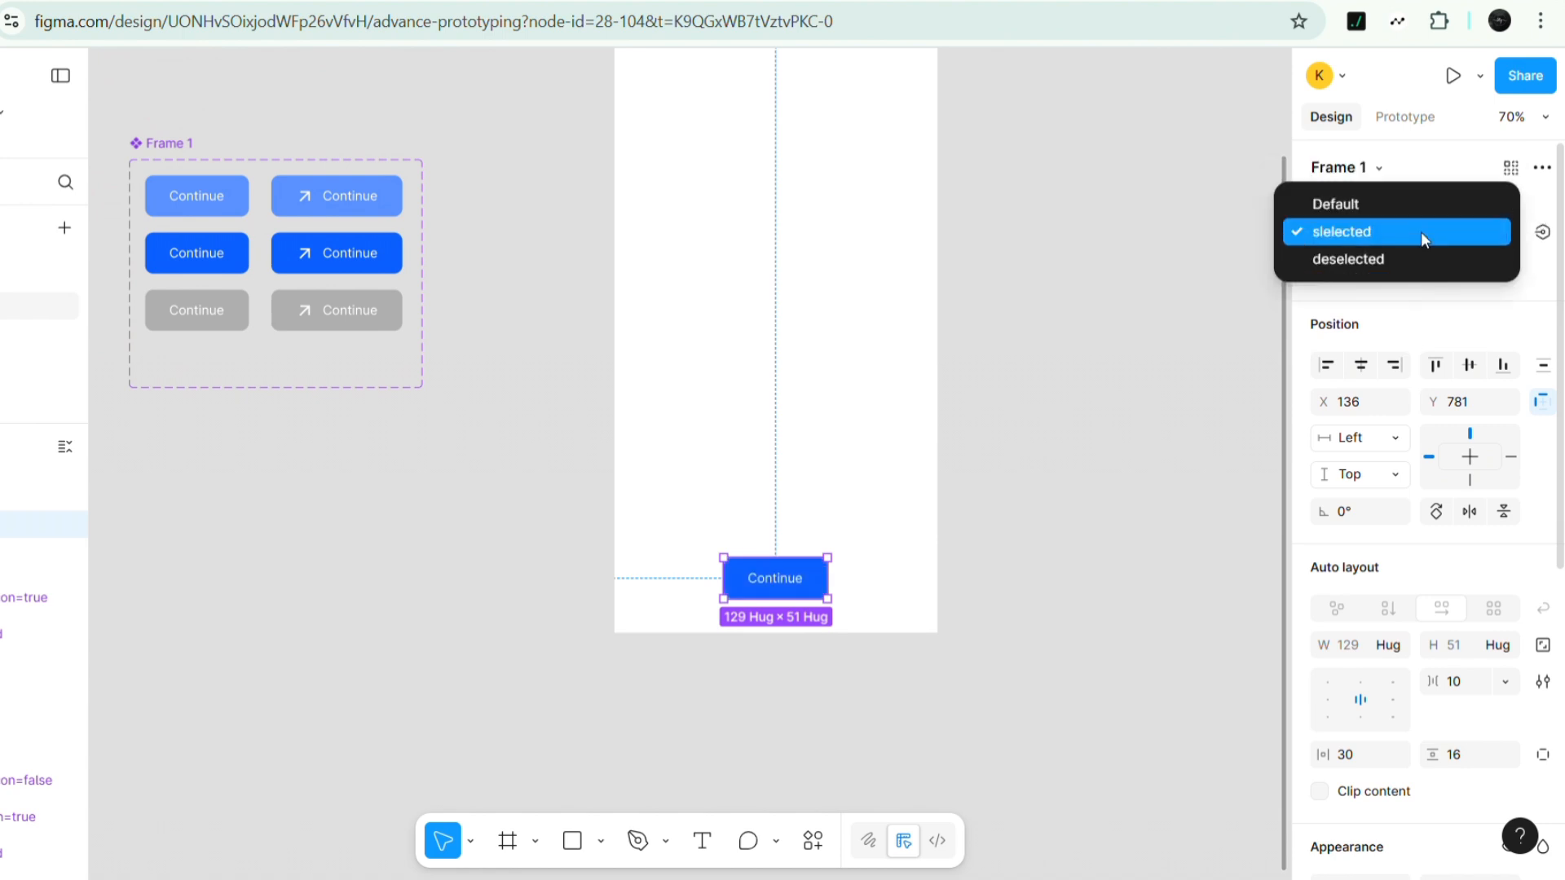
pyautogui.click(1424, 257)
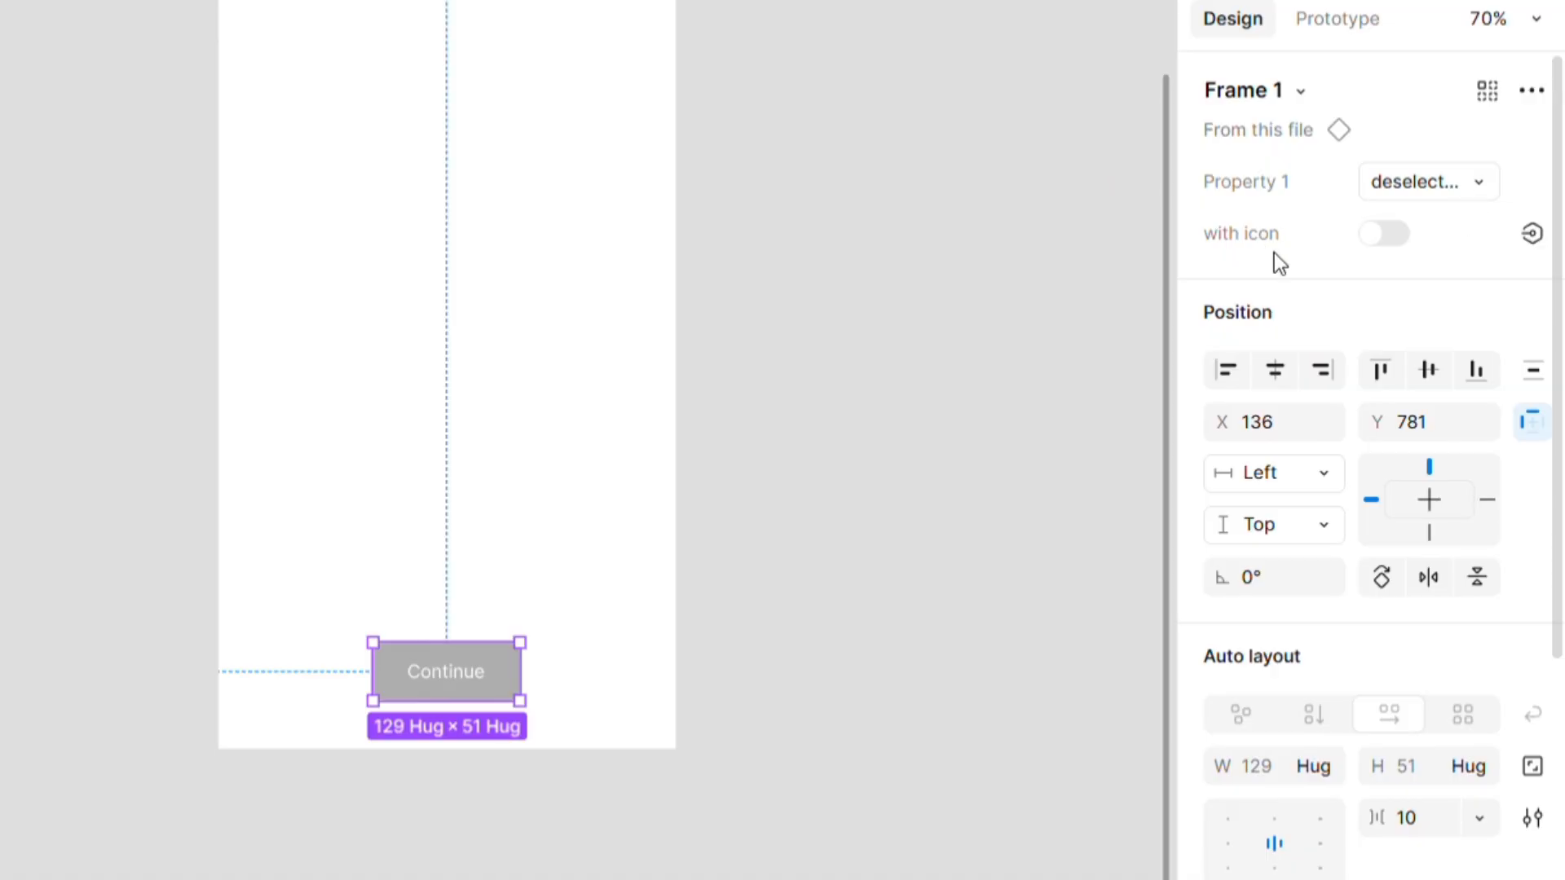
# - Turn on "with icon" for the Continue button instance and set its Property 1 to slelected
pyautogui.click(1386, 238)
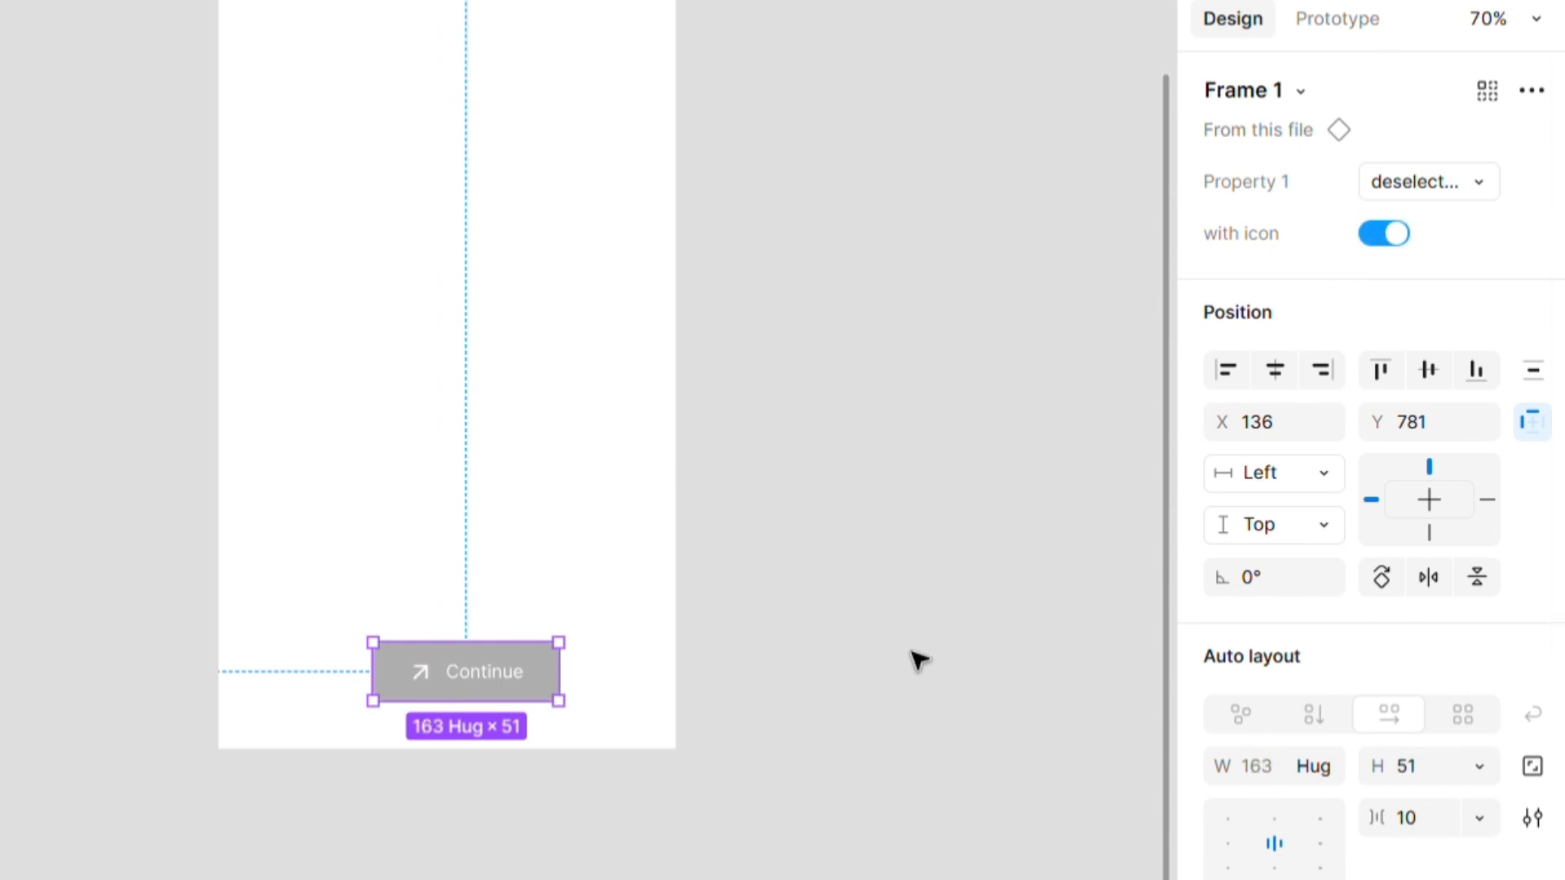
pyautogui.scroll(5, 919, 660)
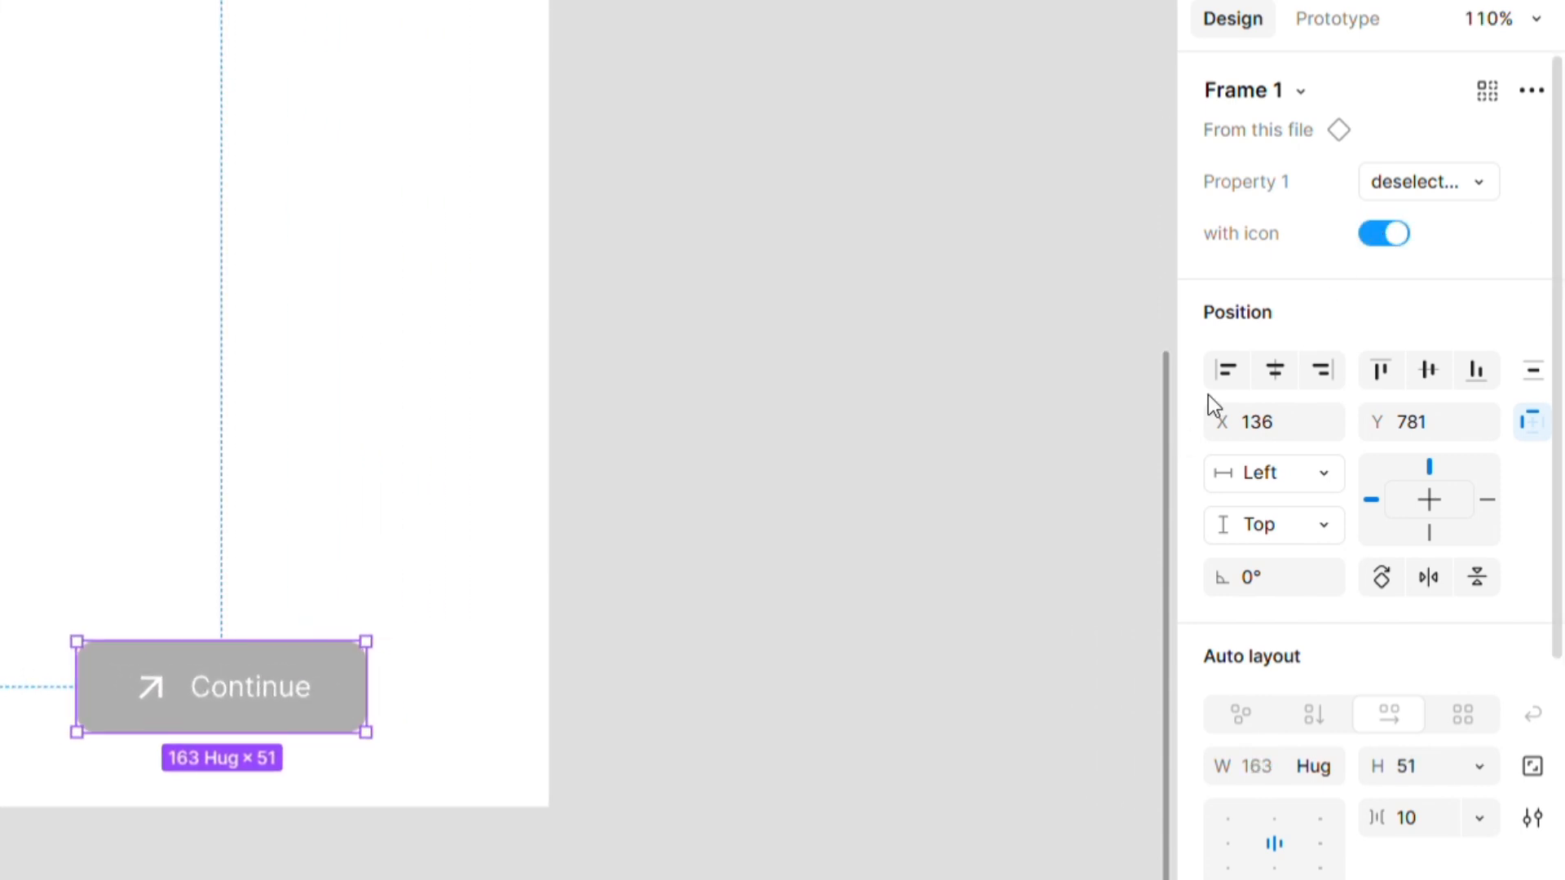
pyautogui.click(1456, 180)
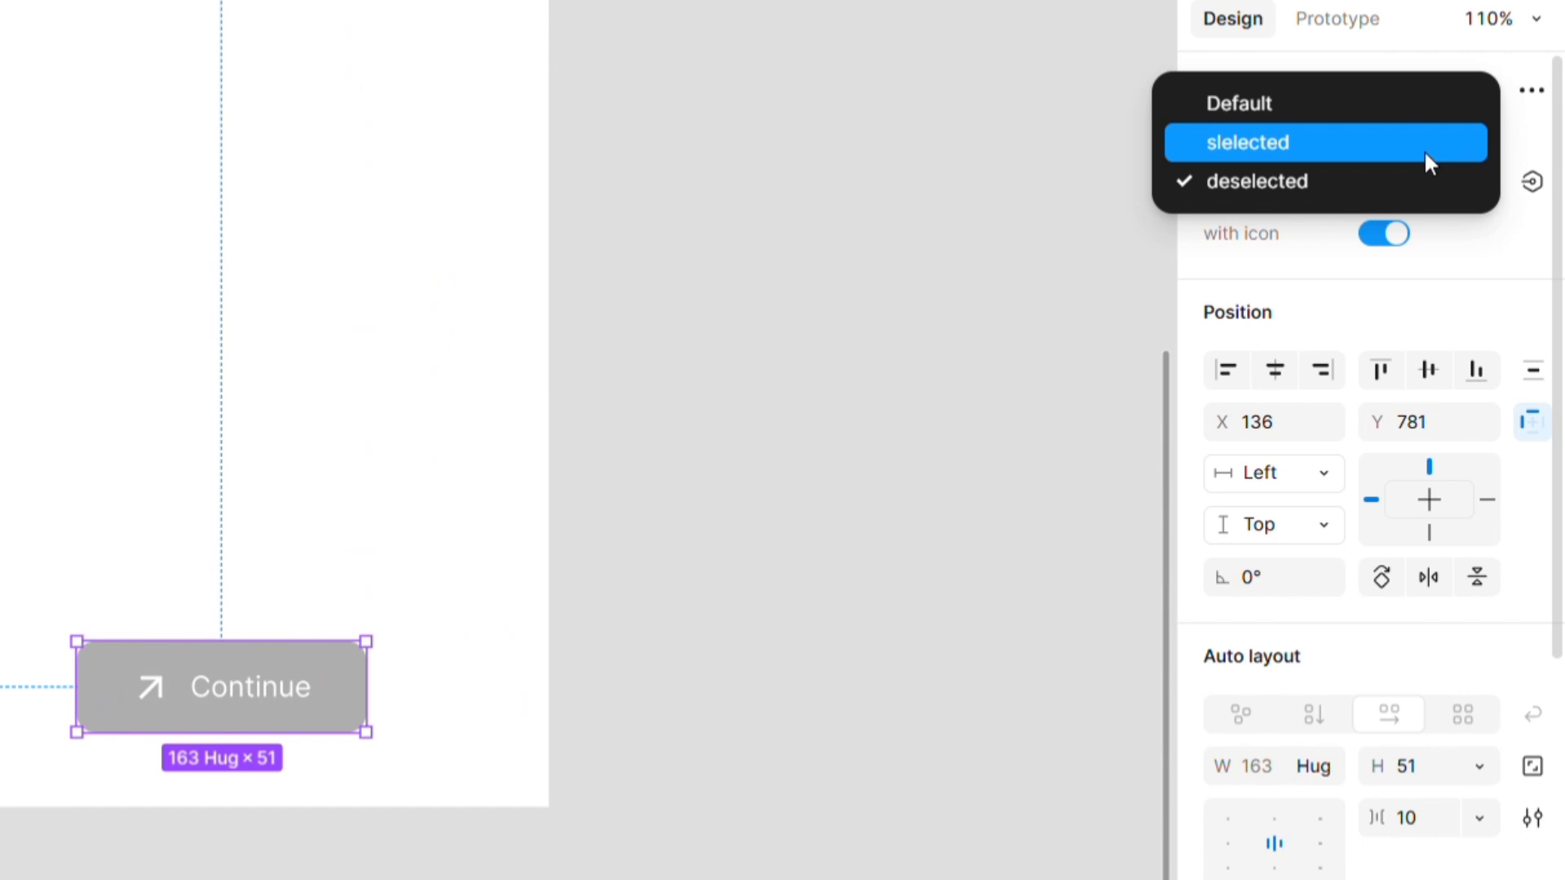
pyautogui.click(1425, 153)
# - Set the instance's Property 1 to Default and toggle "with icon" off and back on
pyautogui.click(1422, 179)
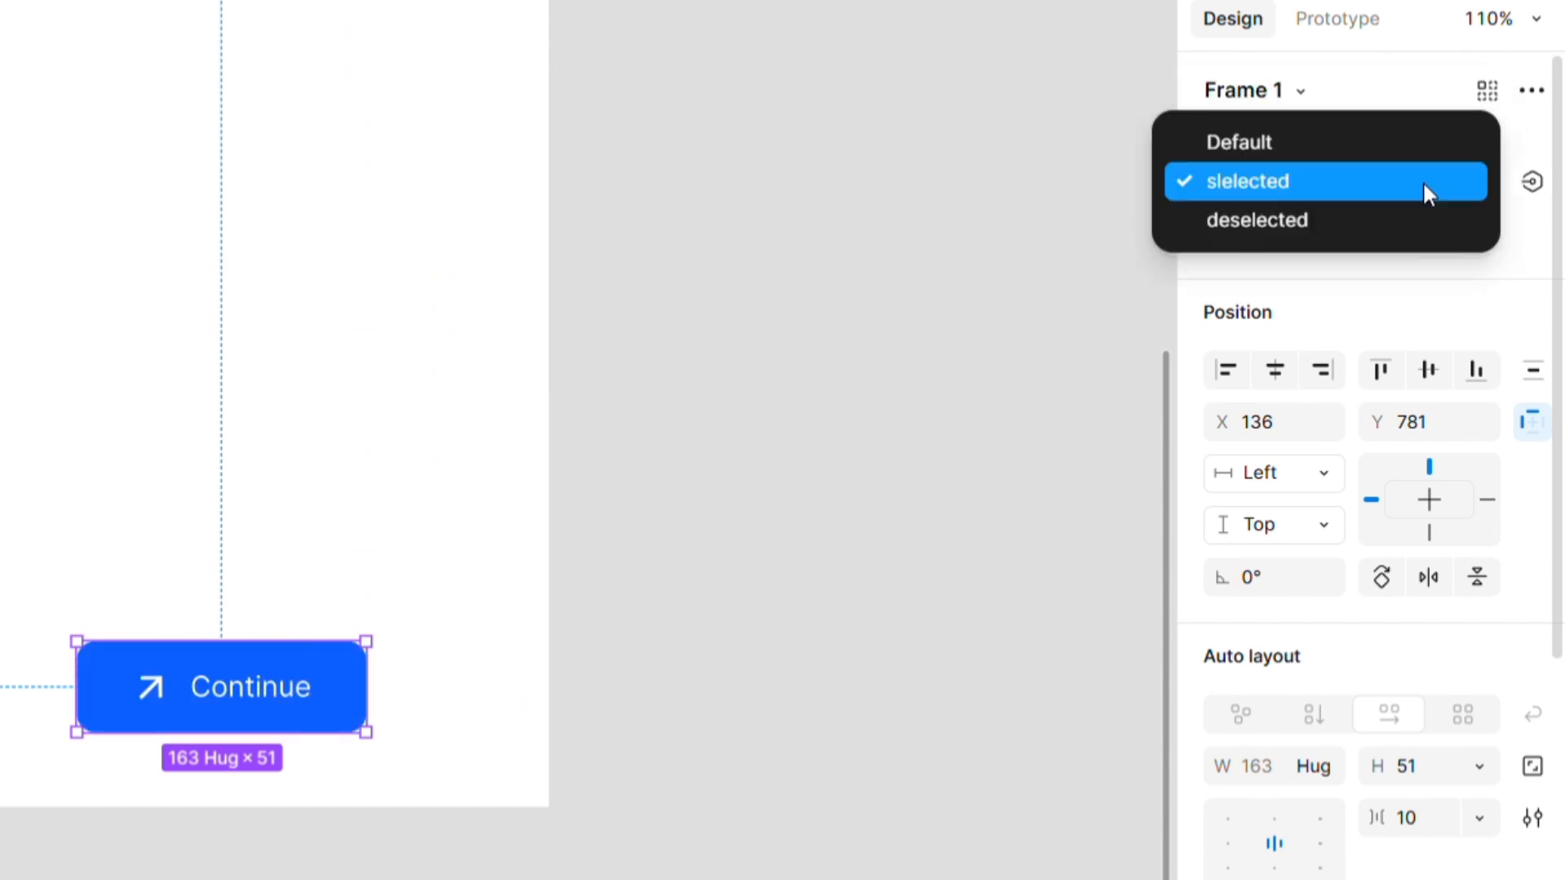
pyautogui.click(1395, 145)
pyautogui.click(1380, 234)
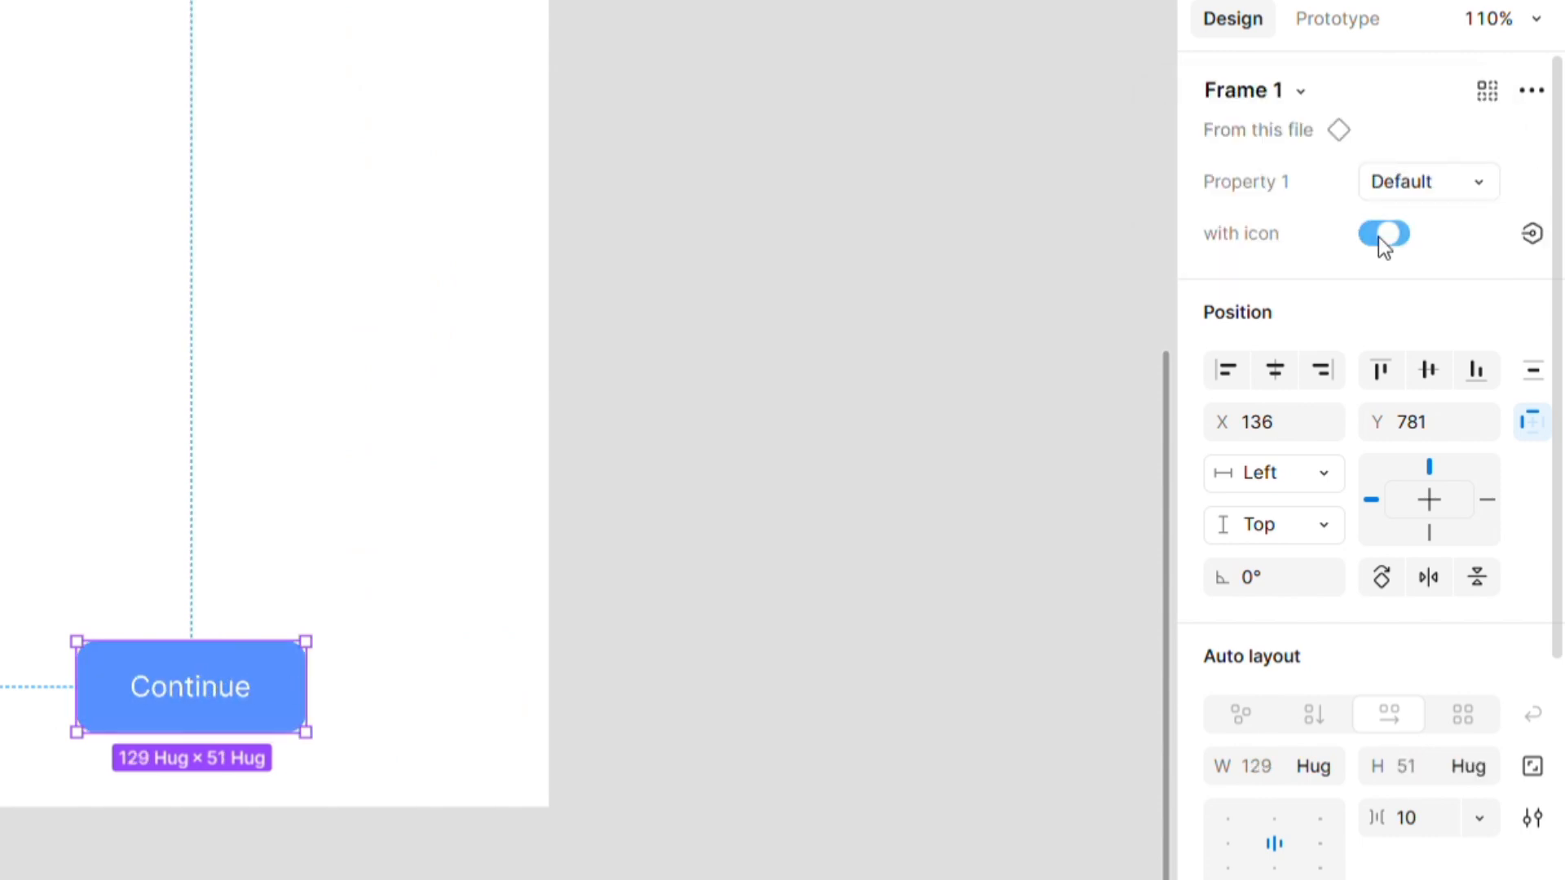
pyautogui.click(1377, 237)
# - Switch the instance's Property 1 to slelected and on to deselected, toggling "with icon" and leaving it on
pyautogui.click(1434, 185)
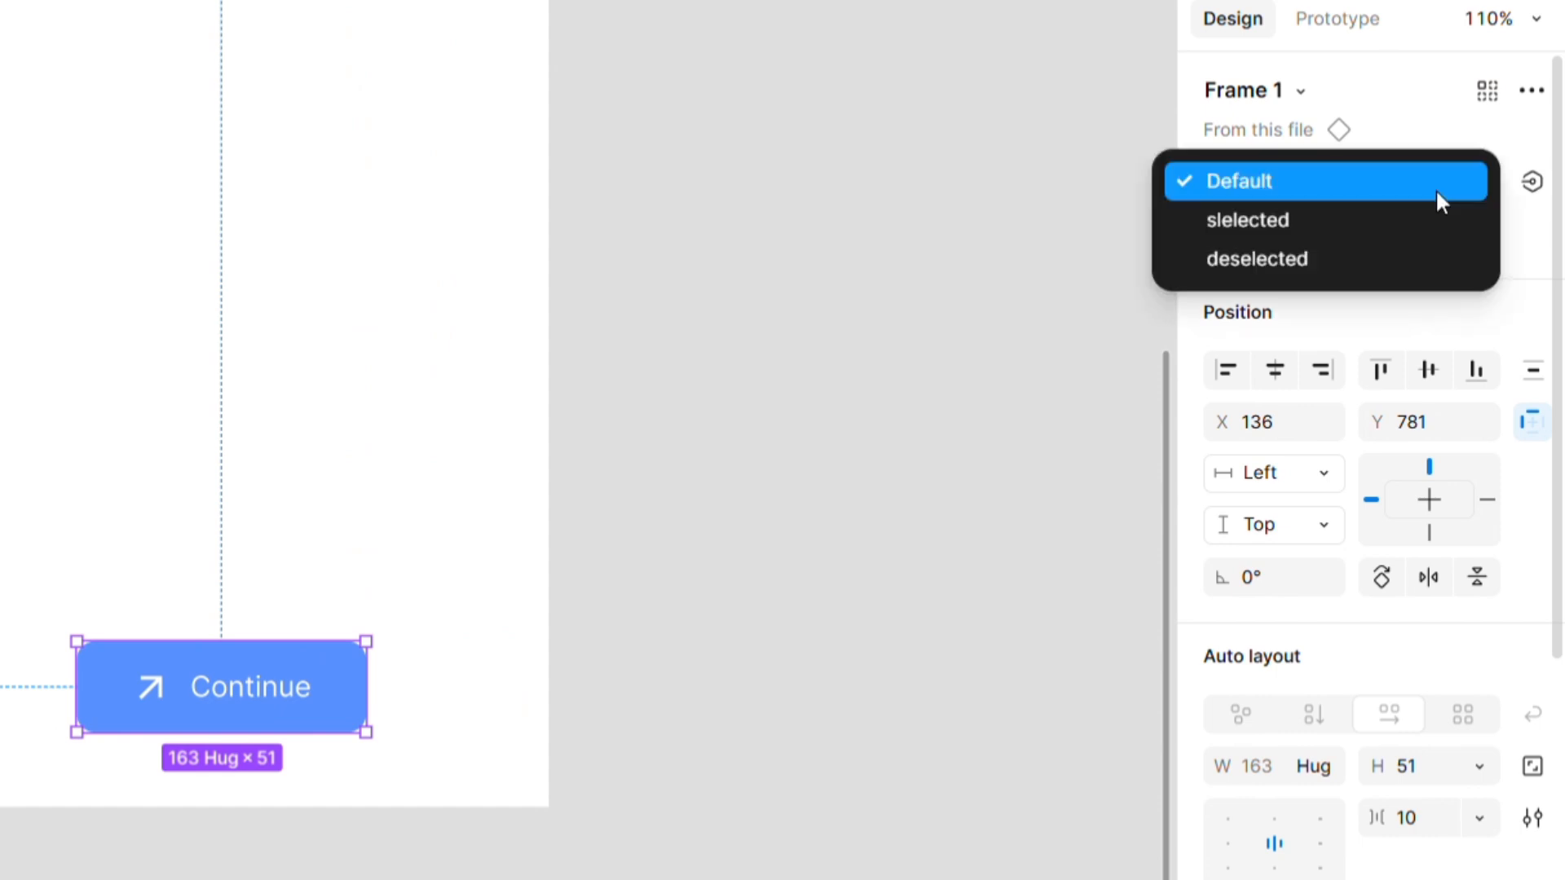
pyautogui.click(1430, 218)
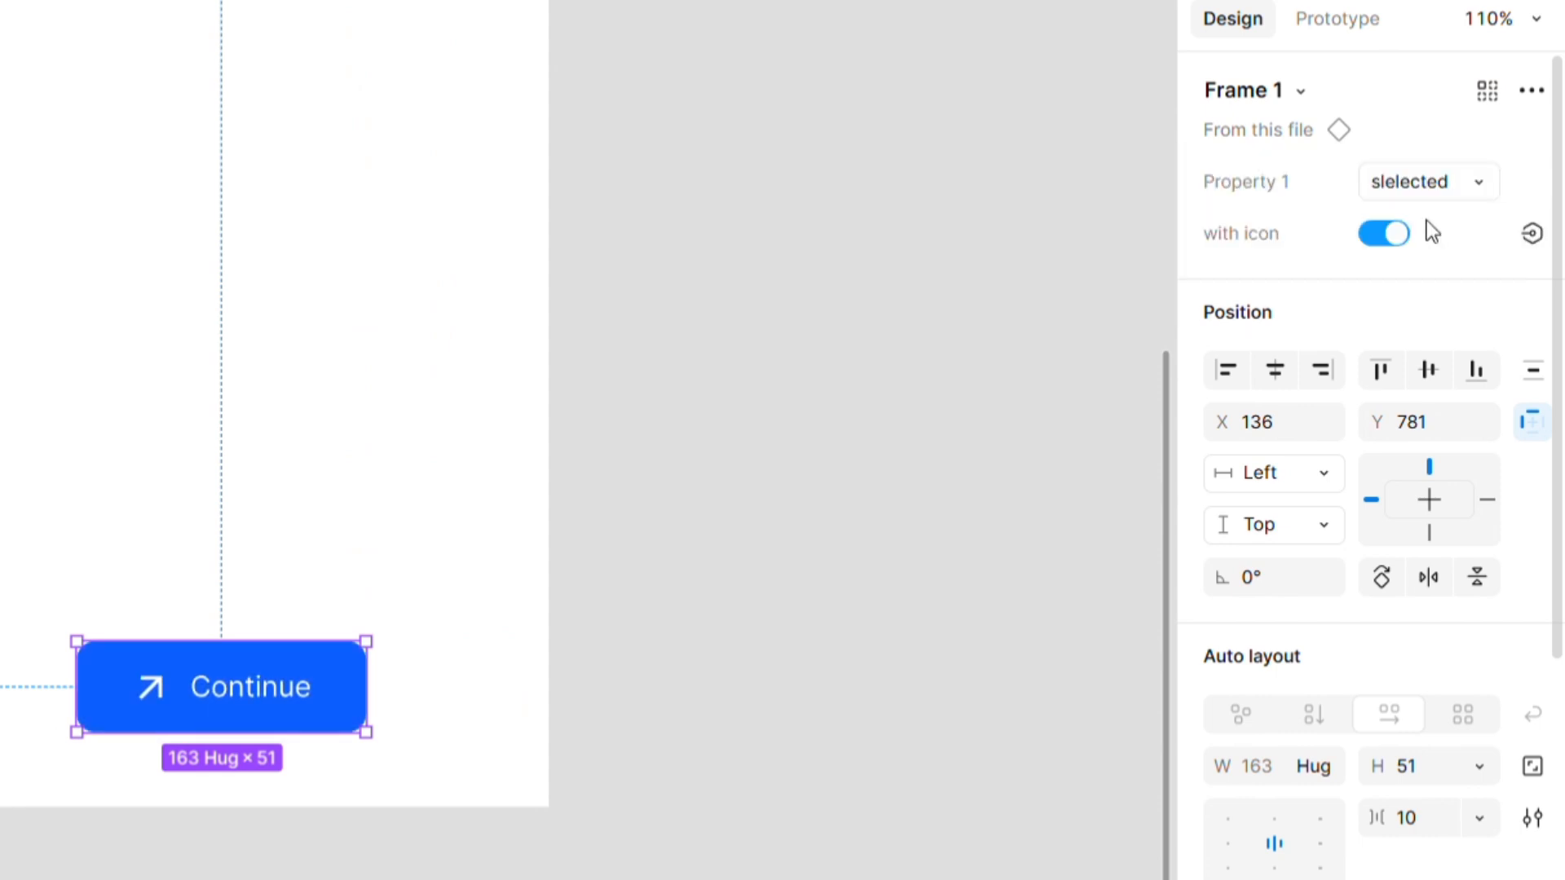
pyautogui.click(1391, 242)
pyautogui.click(1389, 244)
pyautogui.click(1389, 244)
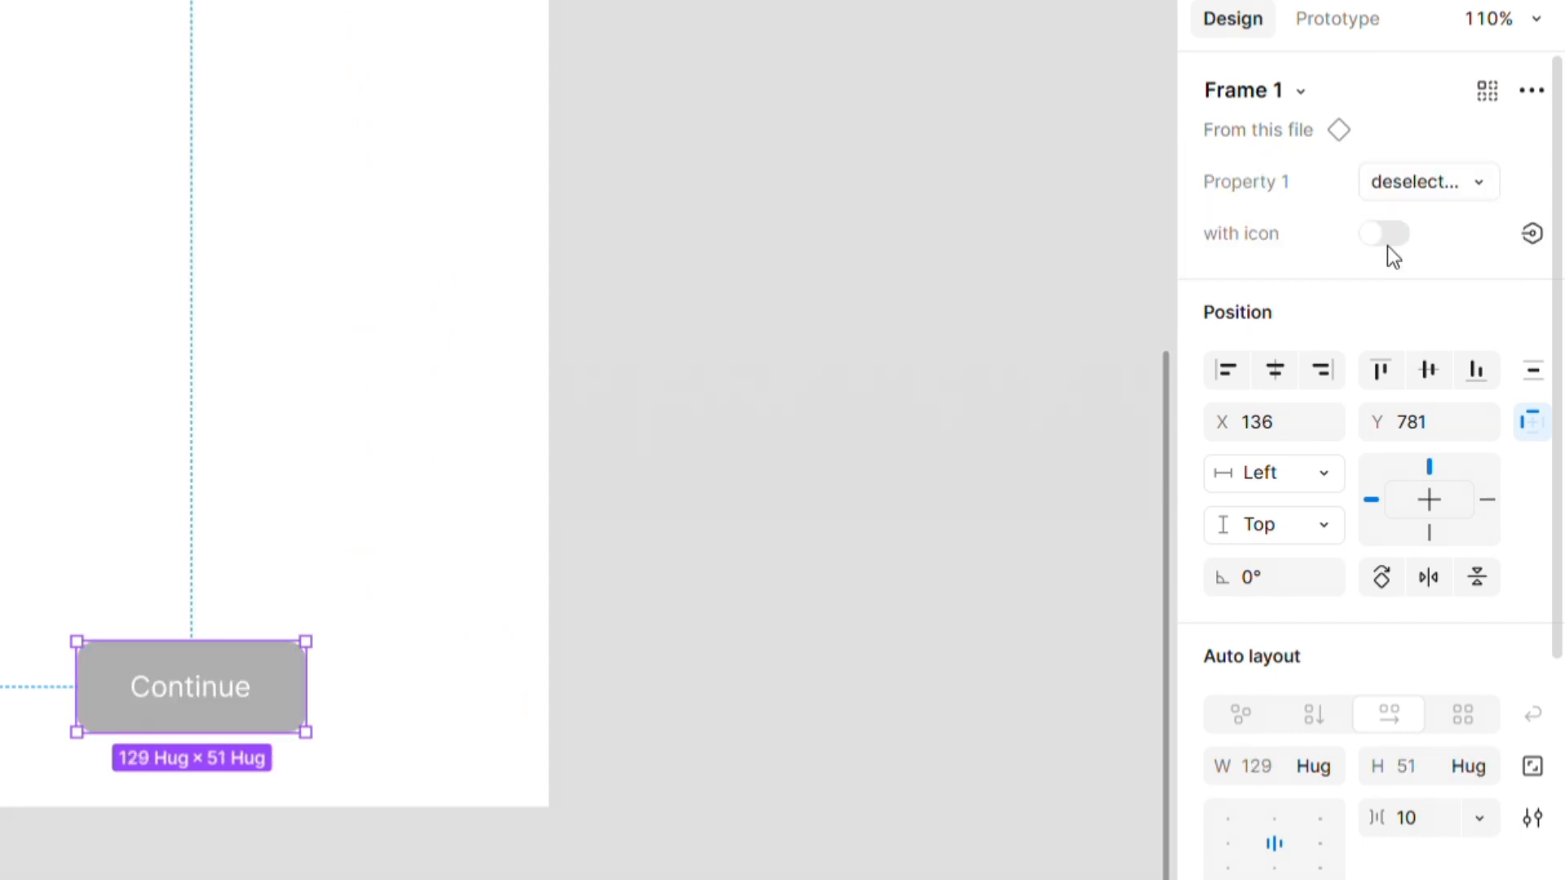
pyautogui.click(1388, 246)
pyautogui.click(982, 363)
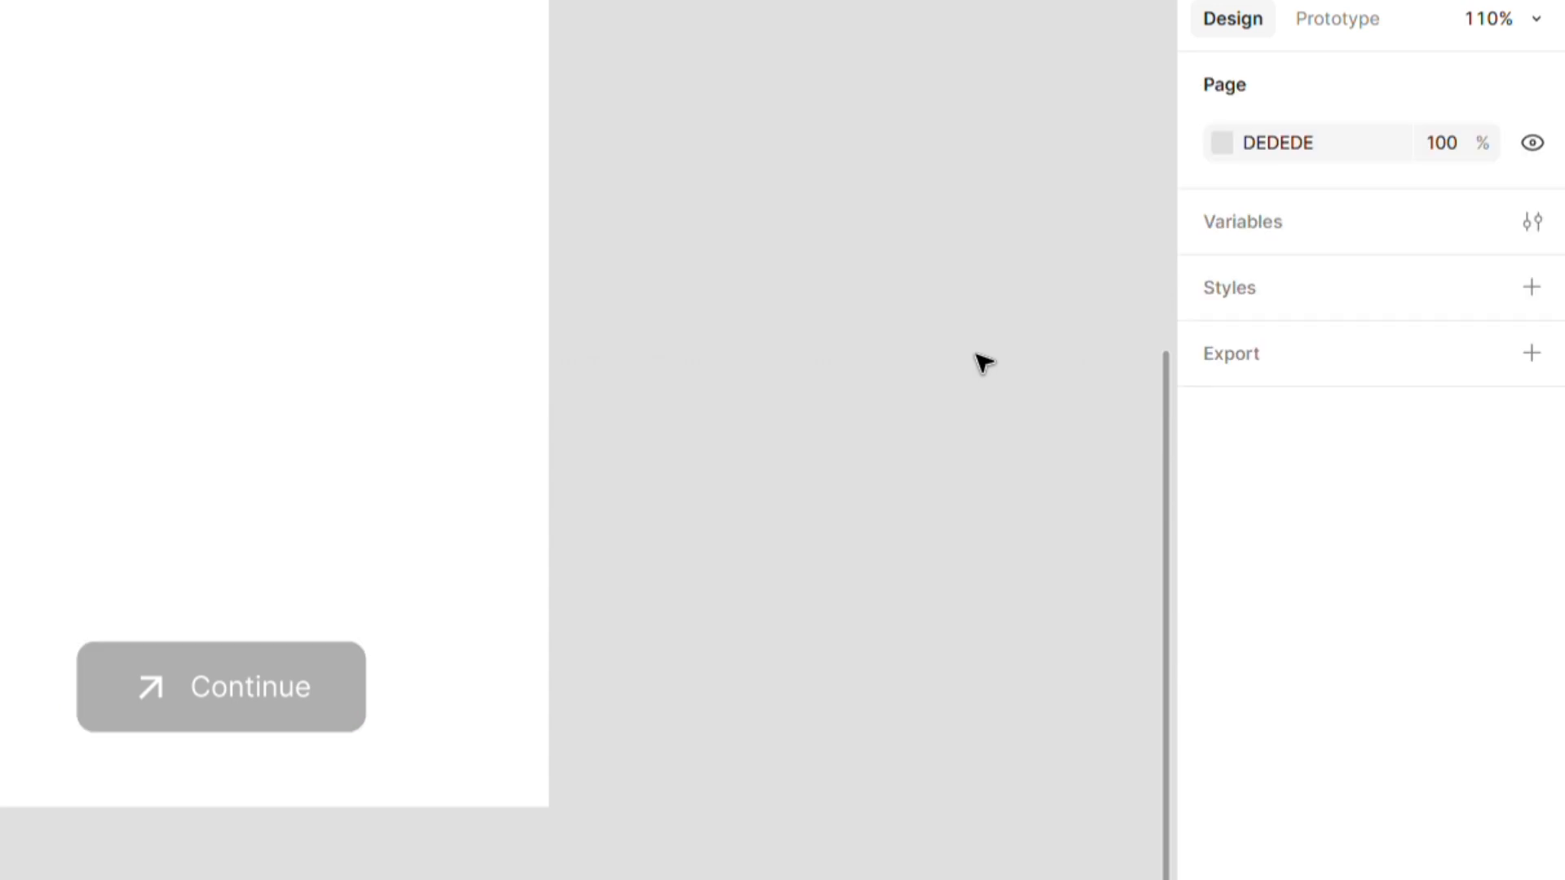
pyautogui.scroll(-5, 982, 363)
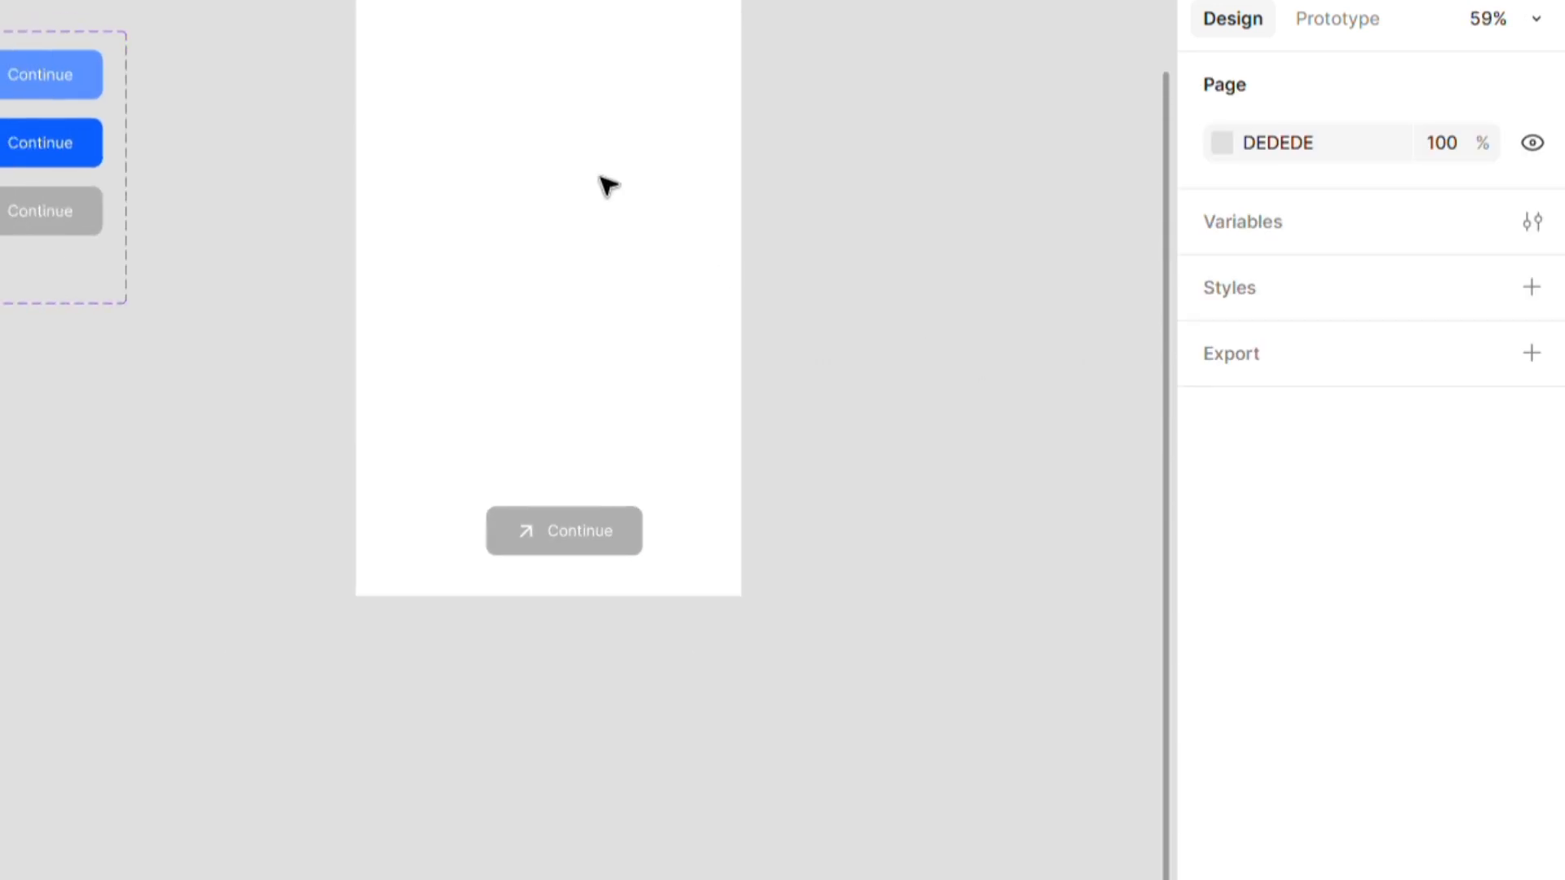